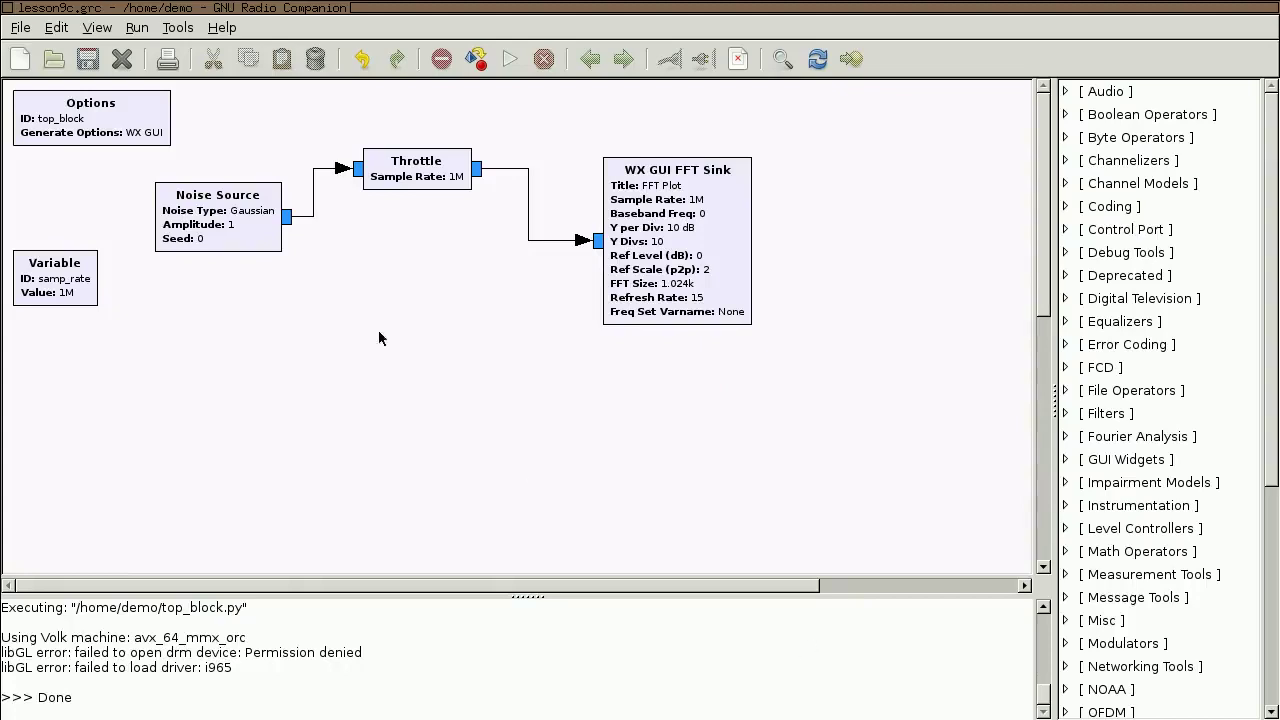
Shift the Noise Source, Throttle and WX GUI FFT Sink blocks slightly upward in the flowgraph
mouse_move(252, 237)
left_mouse_down()
mouse_move(242, 241)
mouse_move(260, 229)
left_mouse_up()
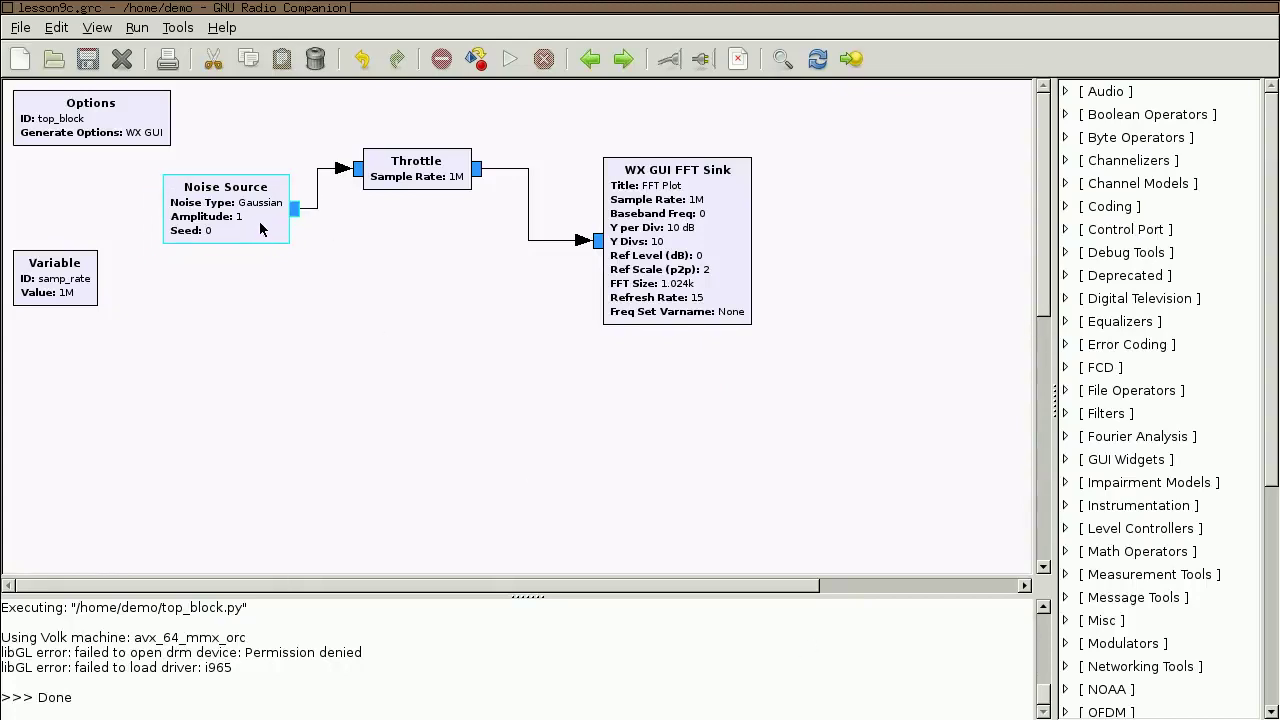
left_click_drag(463, 165, 462, 158)
left_click_drag(690, 288, 706, 284)
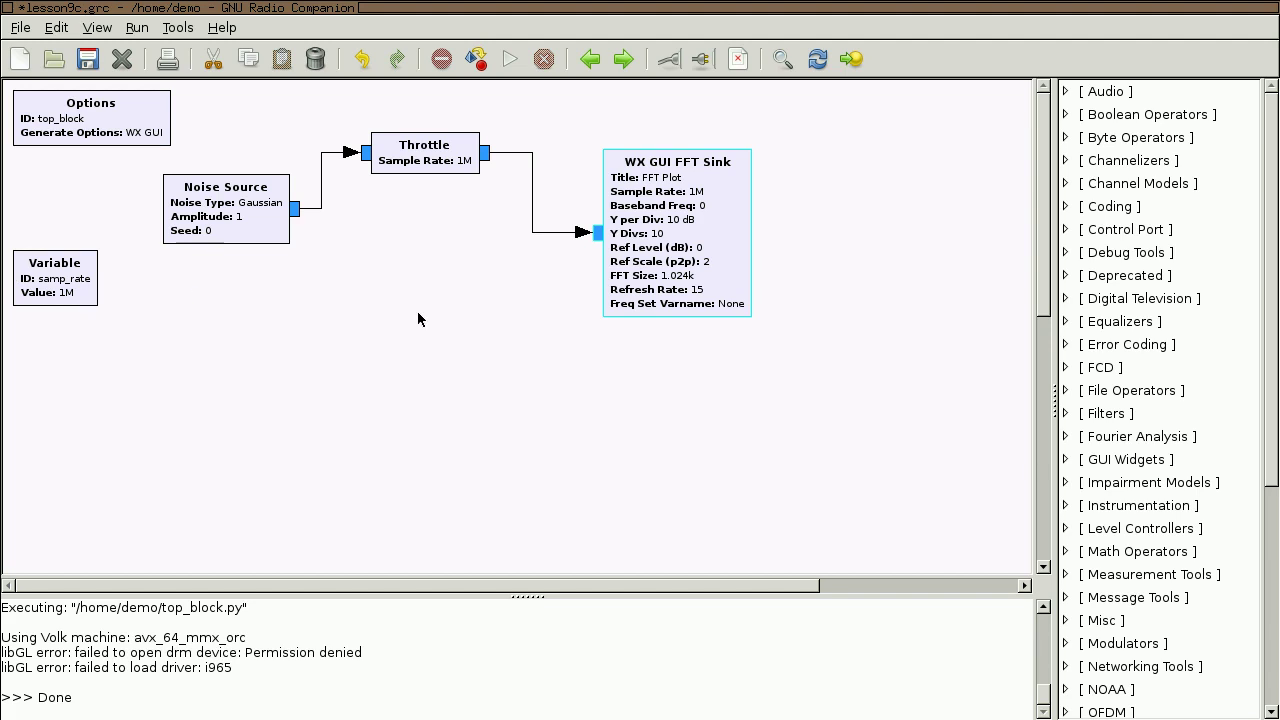
Run the flowgraph and turn on averaging for the FFT plot trace
left_click(508, 59)
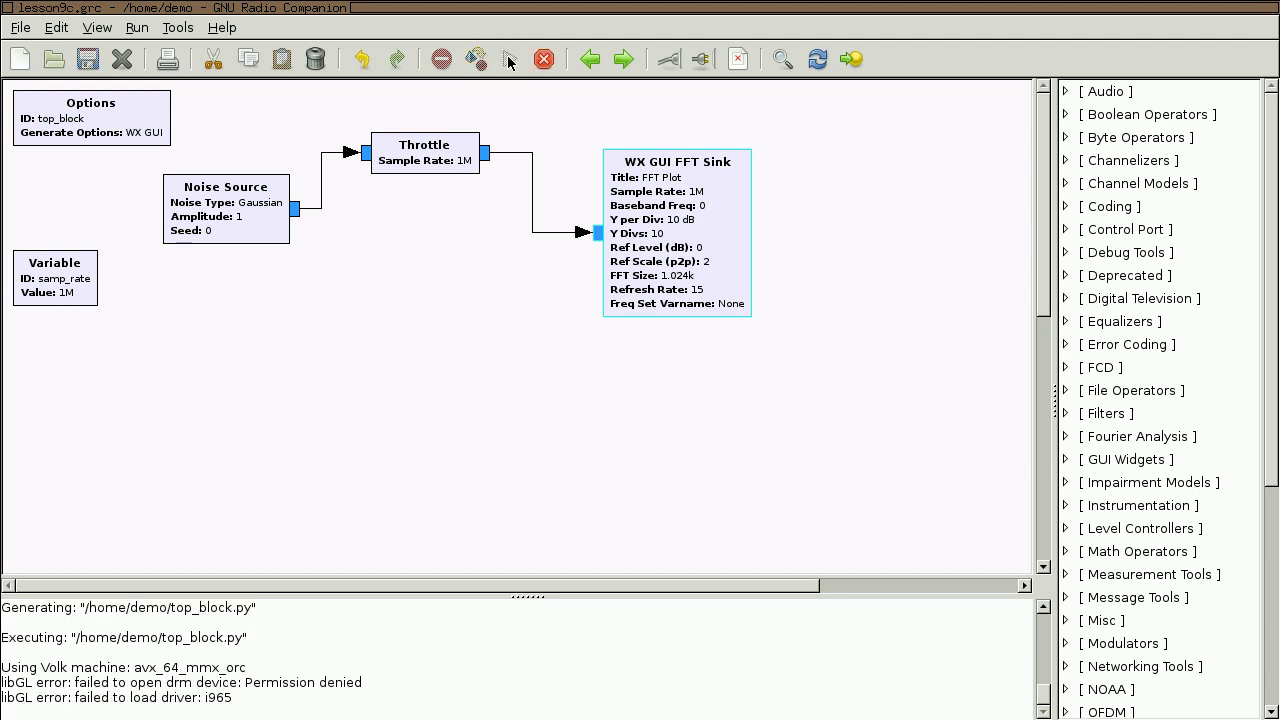
mouse_move(441, 170)
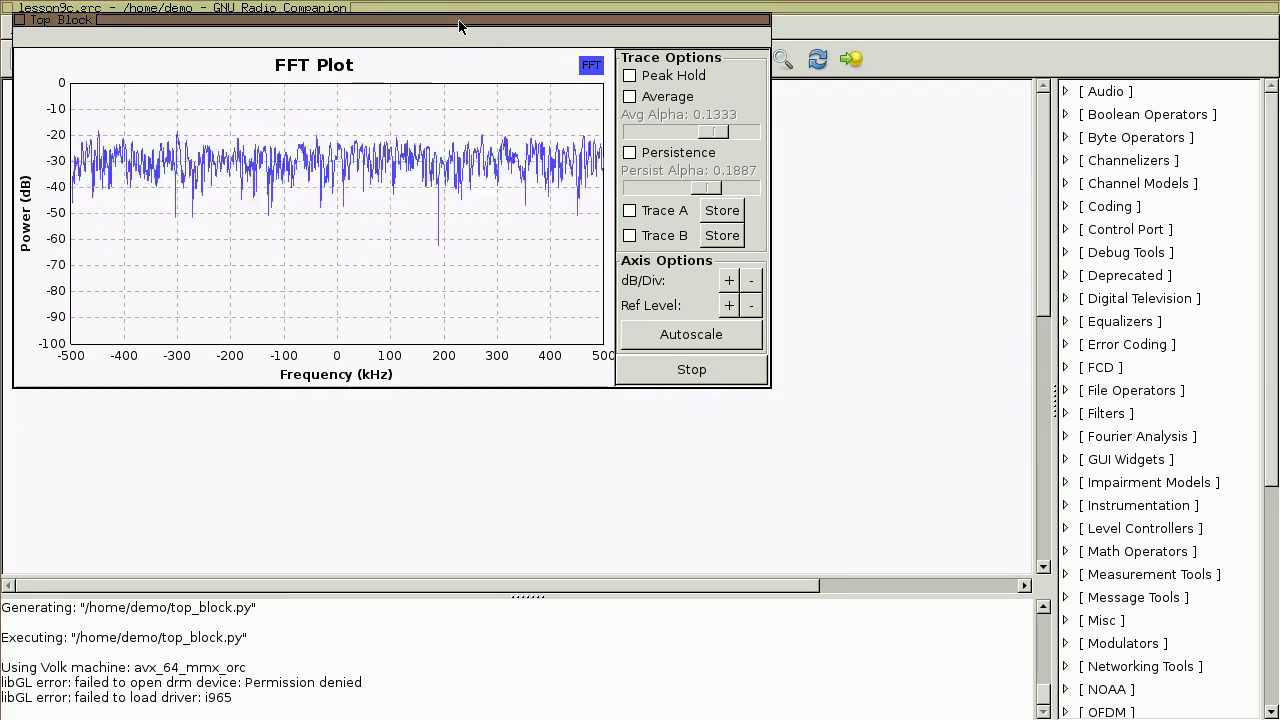
mouse_move(488, 170)
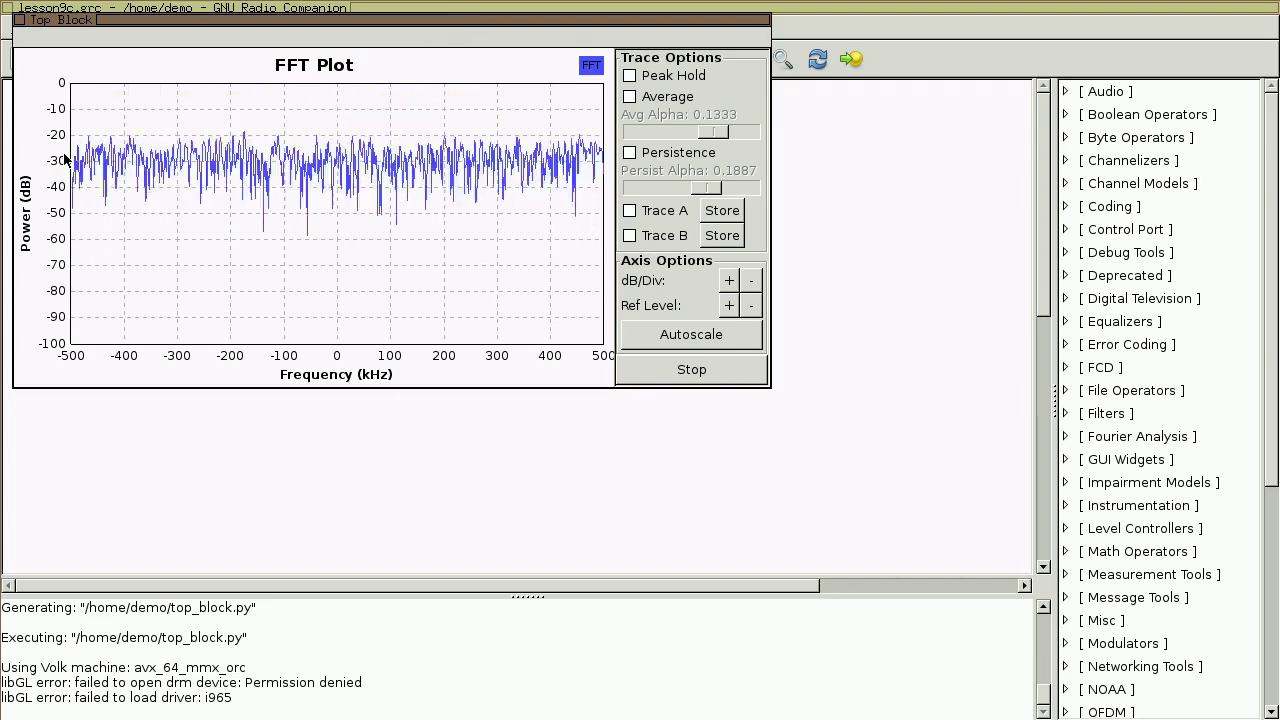
left_click(646, 104)
mouse_move(481, 180)
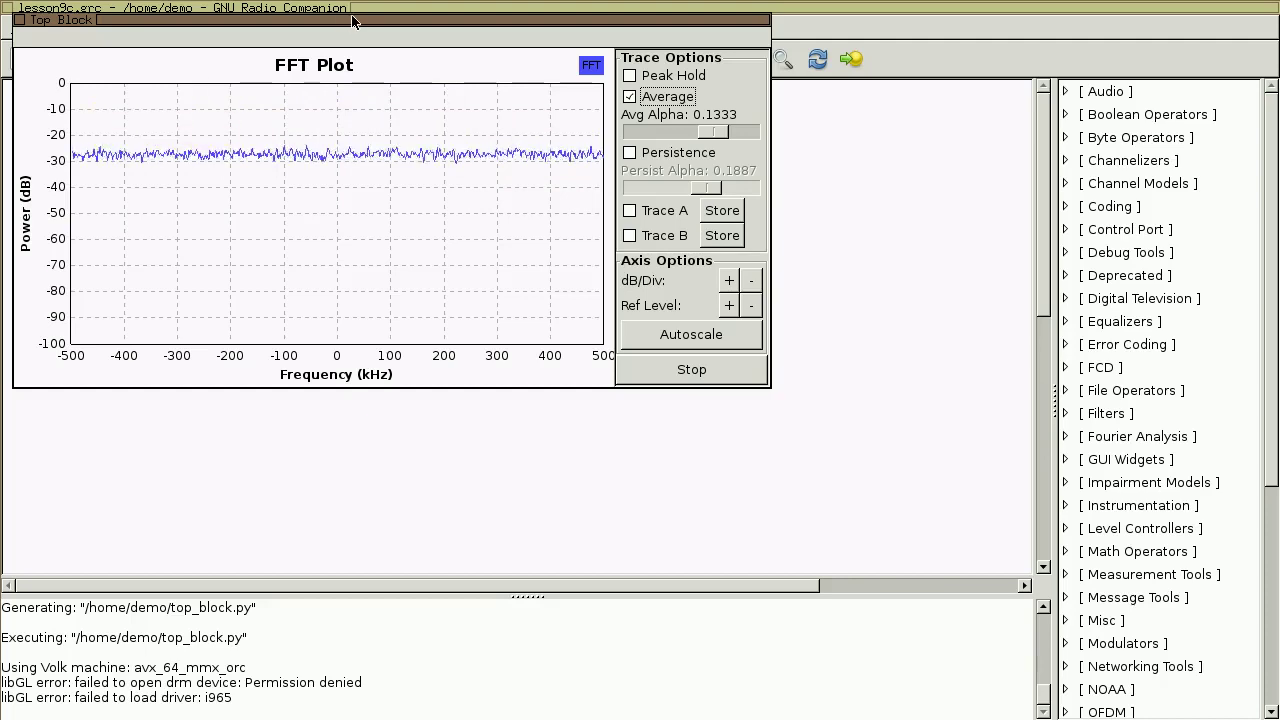
Reposition the plot window to examine the averaged noise spectrum, and stop the running flowgraph
left_click_drag(352, 19, 445, 207)
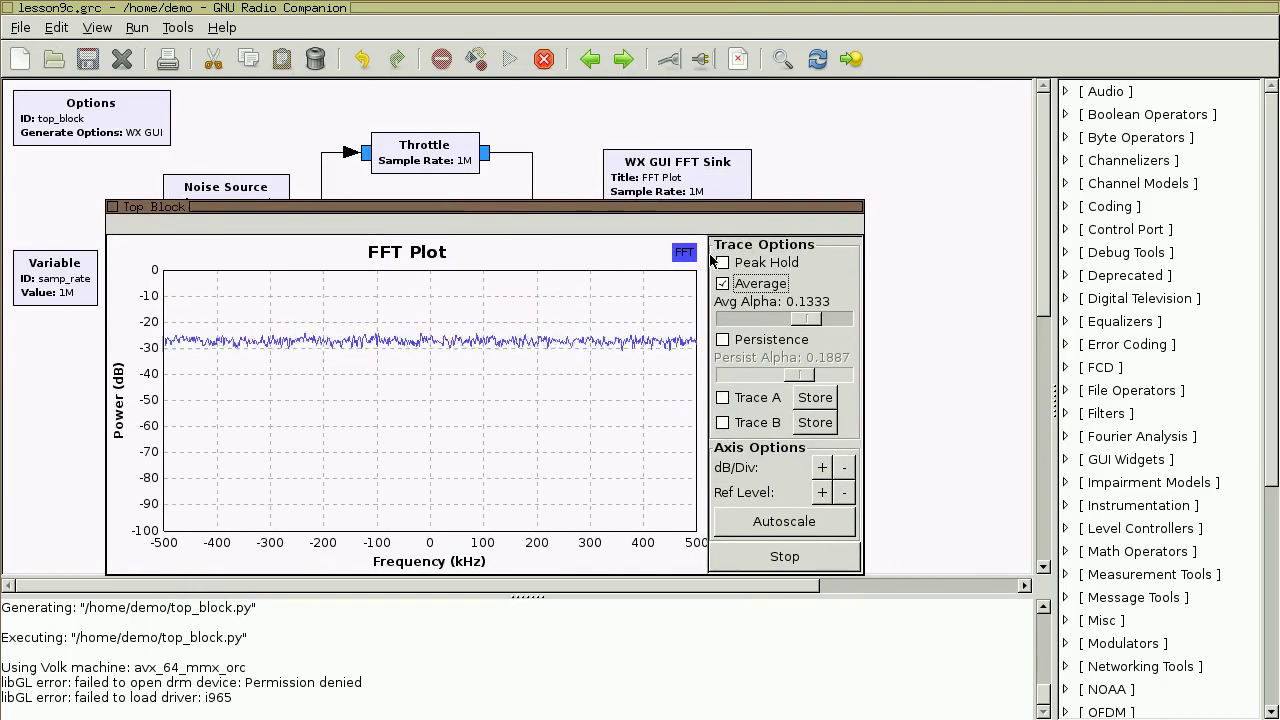
left_click_drag(605, 212, 613, 179)
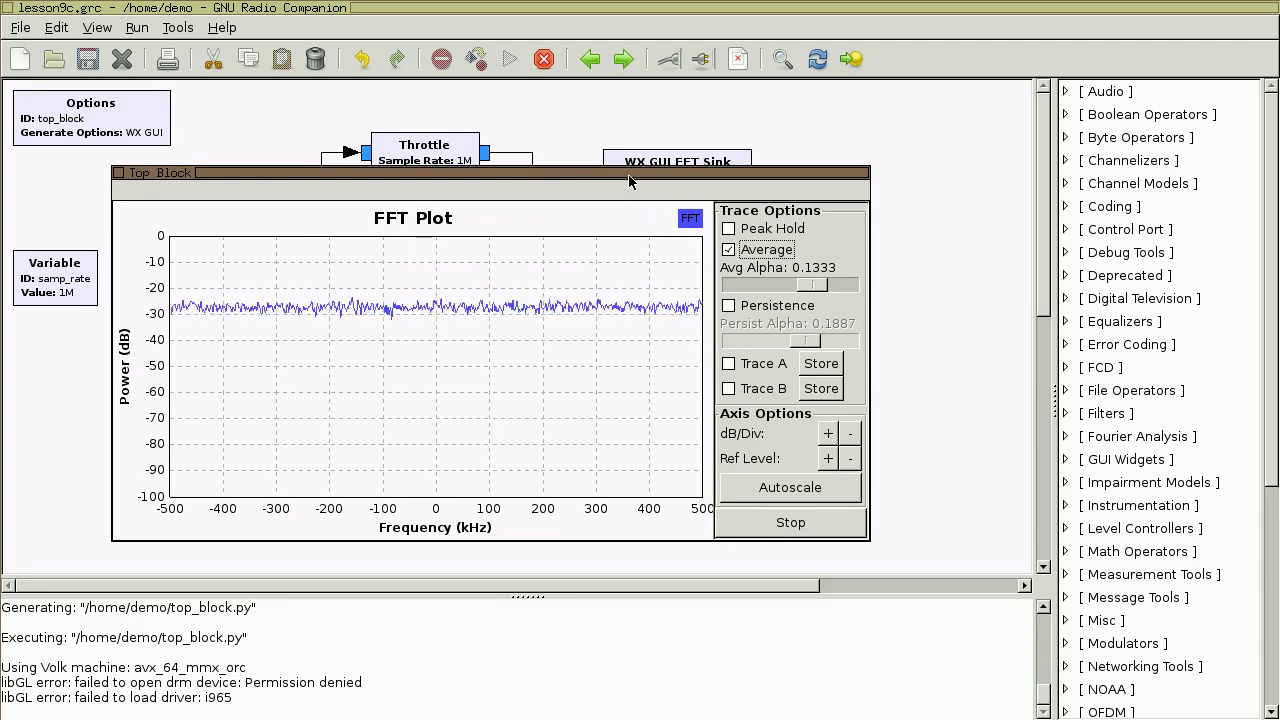
left_click_drag(629, 173, 633, 124)
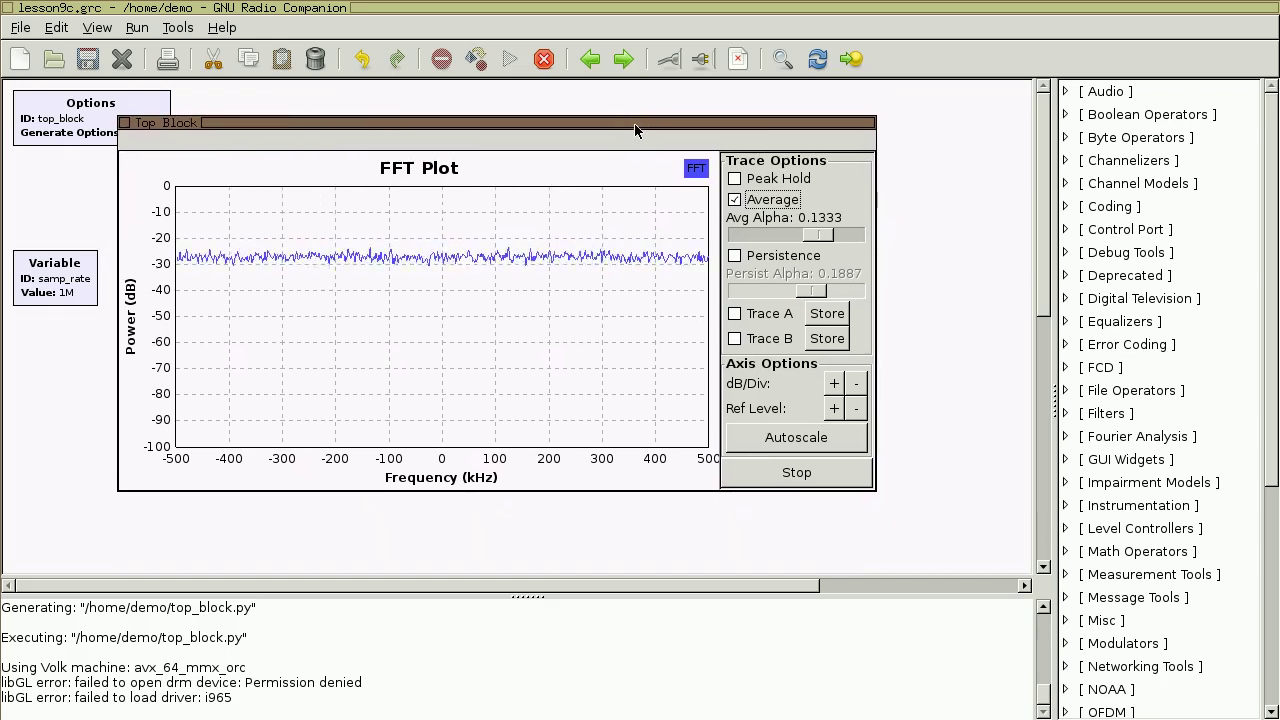
mouse_move(615, 262)
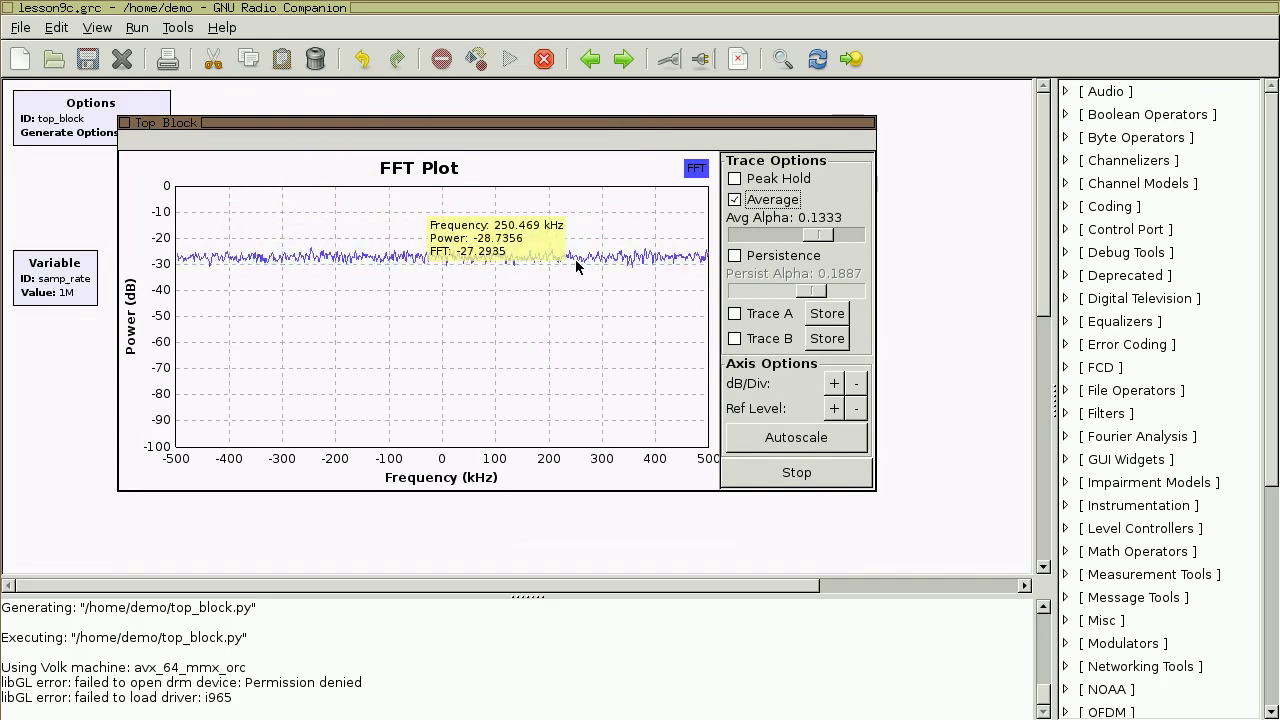
mouse_move(556, 121)
left_mouse_down()
mouse_move(518, 105)
mouse_move(553, 112)
left_mouse_up()
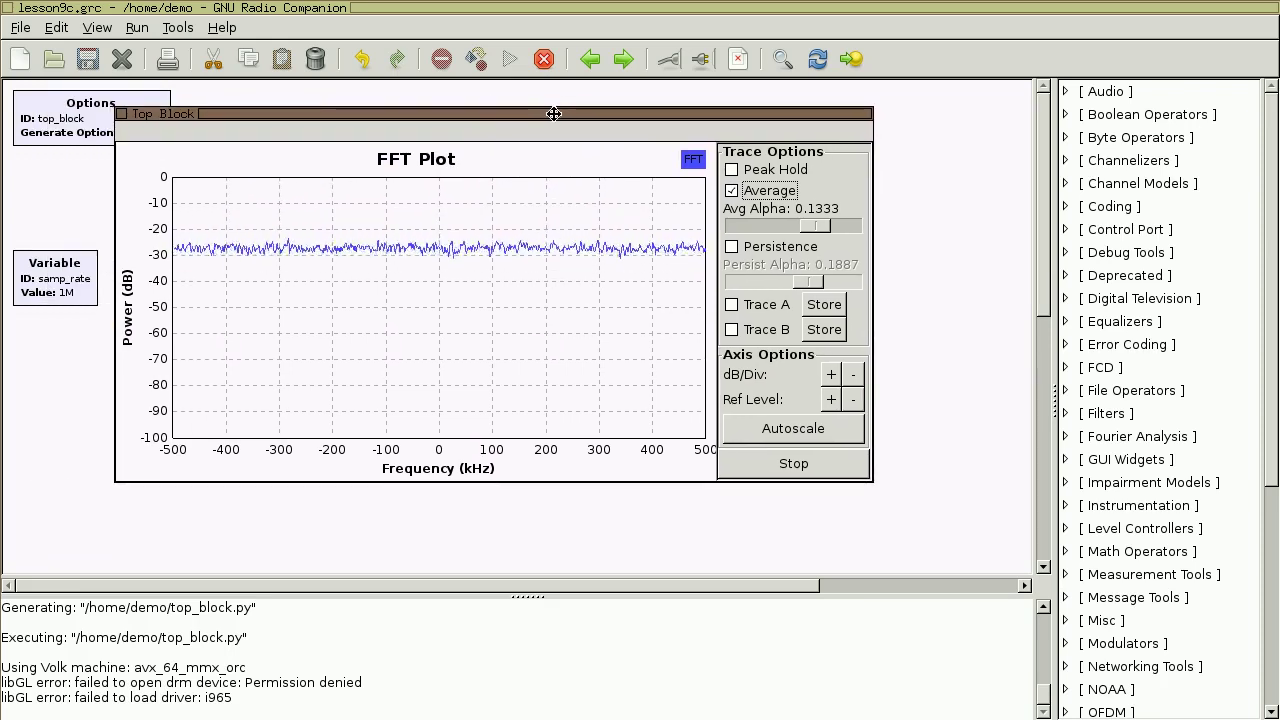
left_click(543, 58)
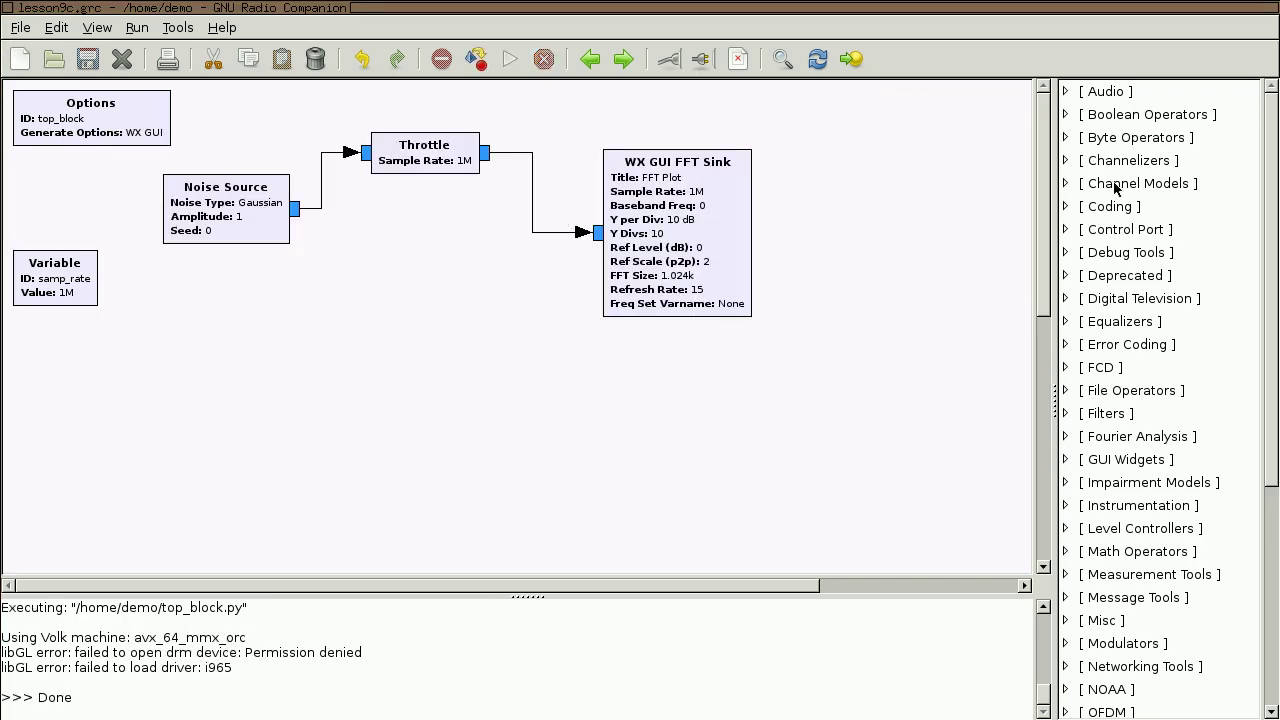
Add a Low Pass Filter block and place it beneath the Throttle block
left_click(1066, 413)
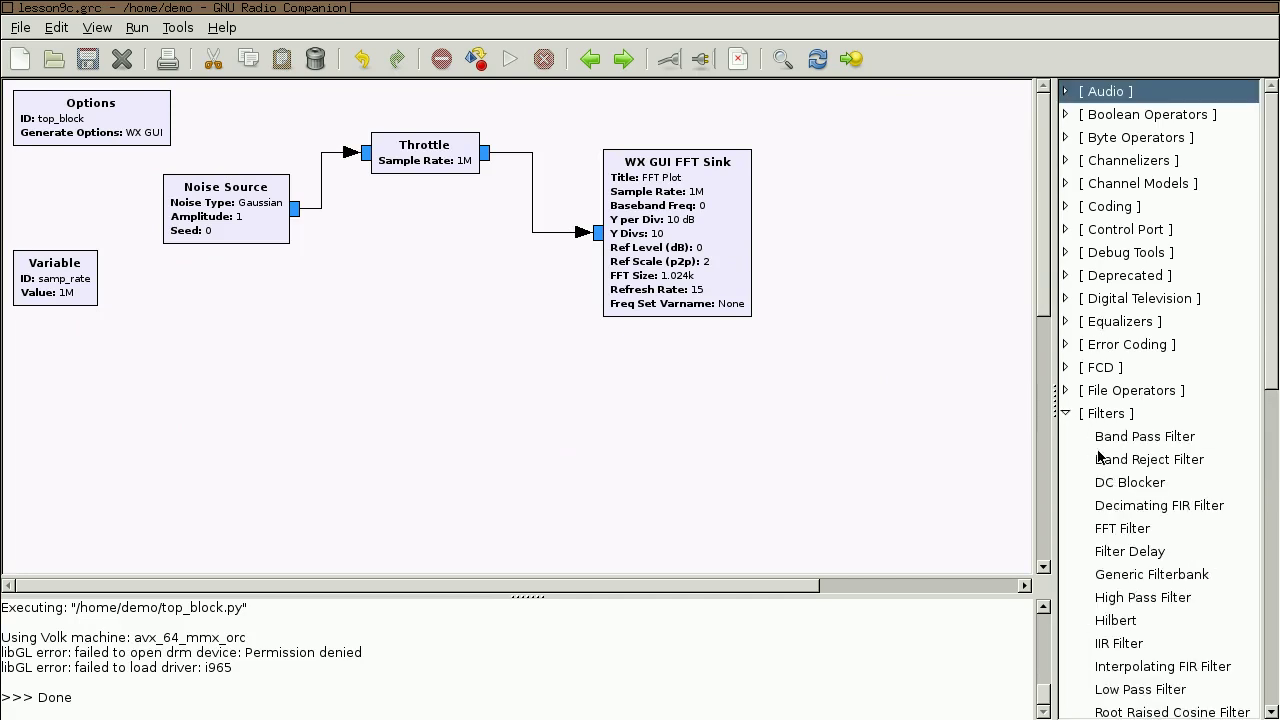
scroll(1104, 474, "down", 3)
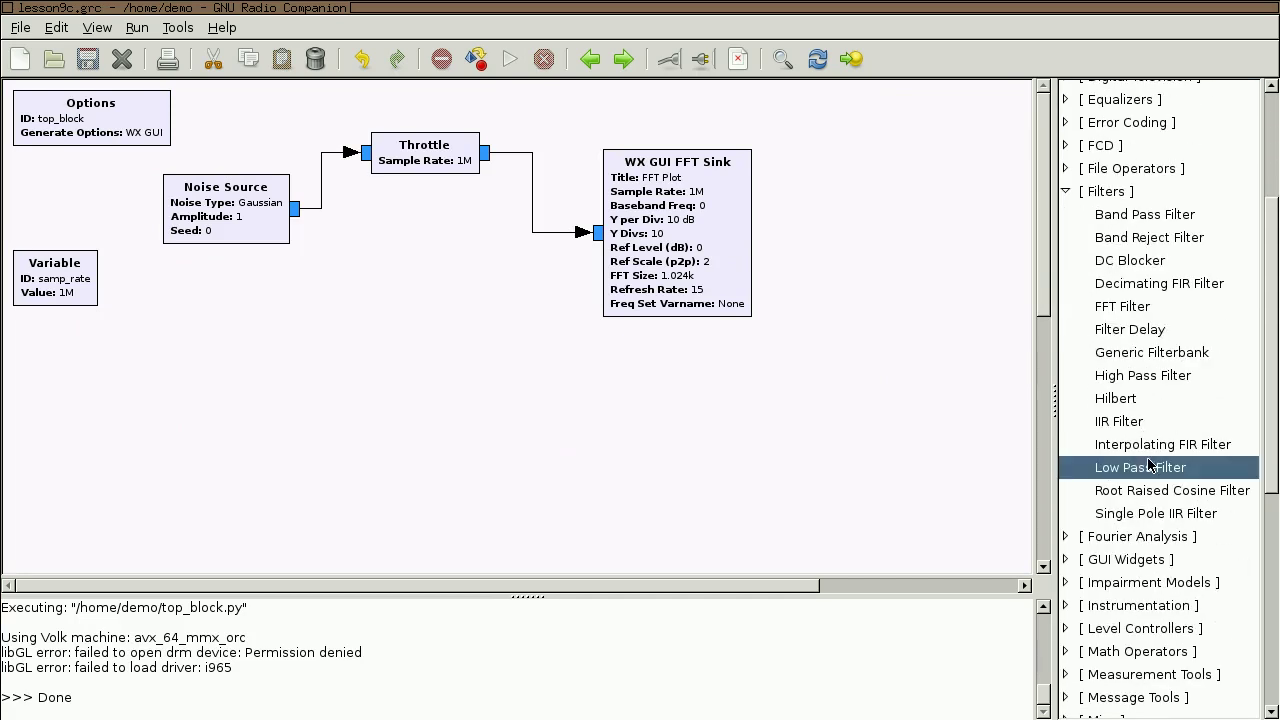
double_click(1146, 467)
left_click_drag(414, 484, 447, 286)
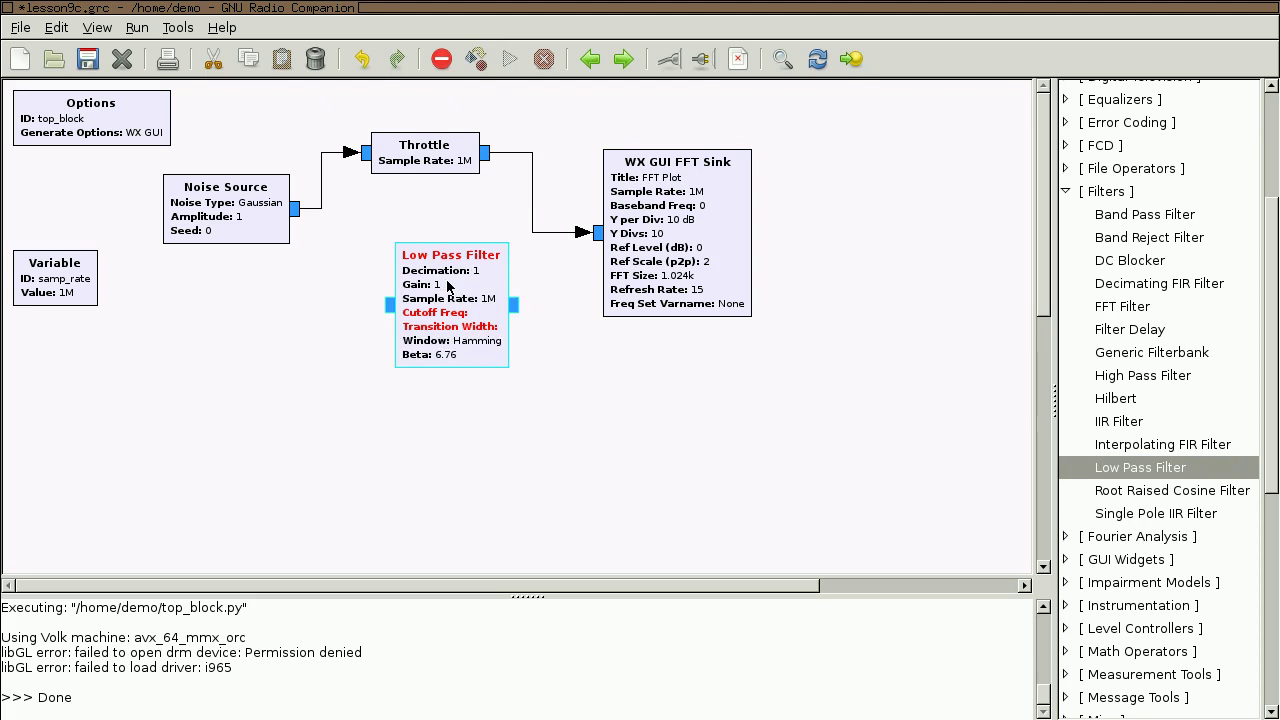
Replace the direct Throttle to FFT Sink connection with a path from Throttle through the Low Pass Filter to the FFT Sink
left_click(533, 202)
key("Delete")
left_click(489, 152)
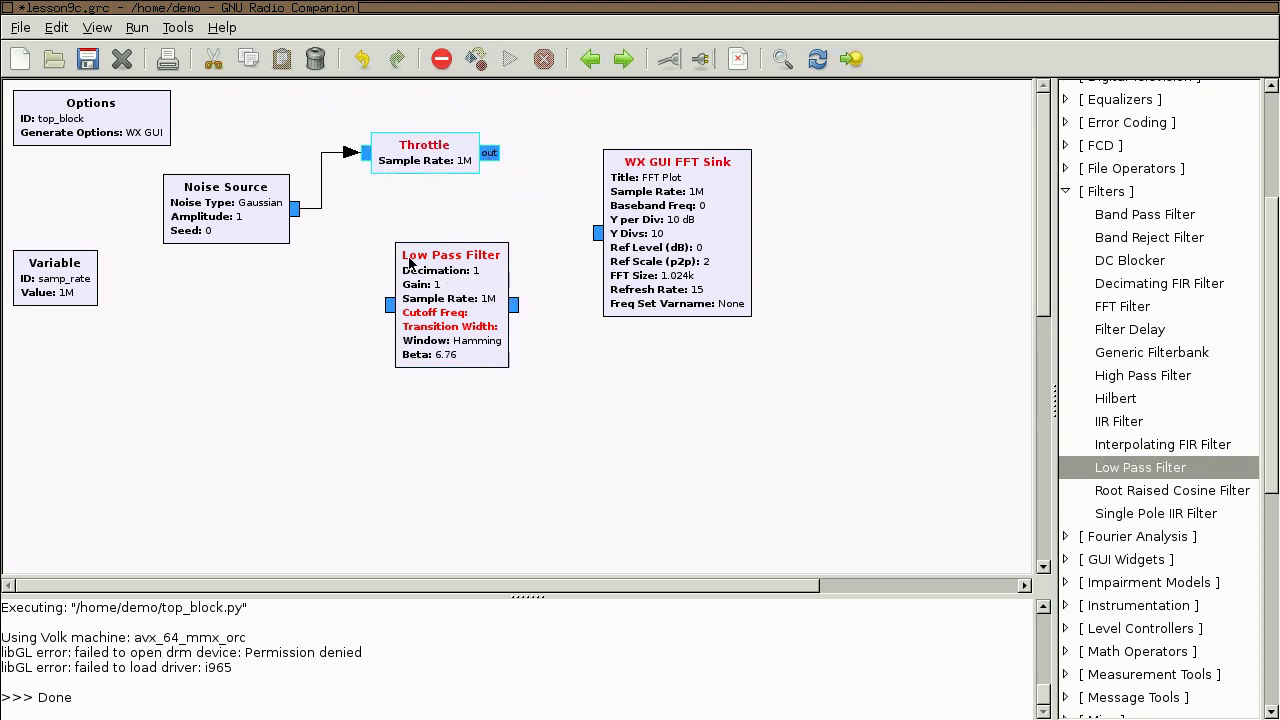
left_click(388, 305)
left_click(516, 306)
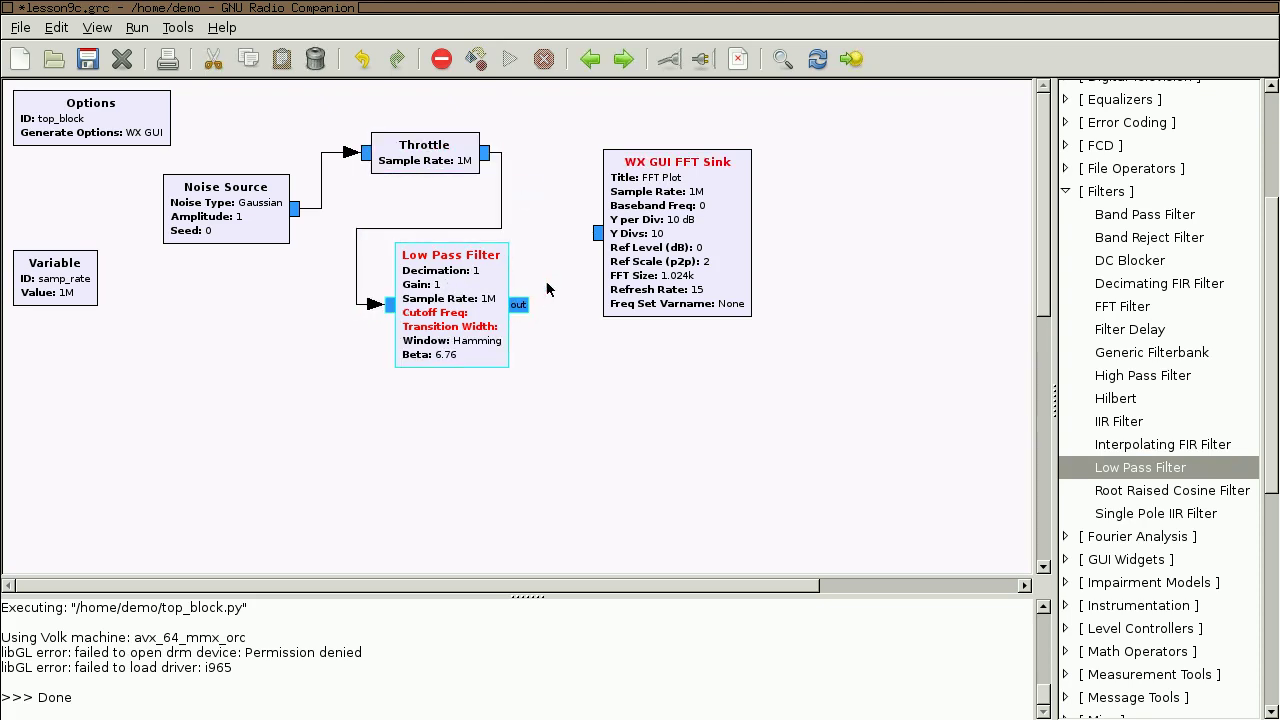
left_click(595, 234)
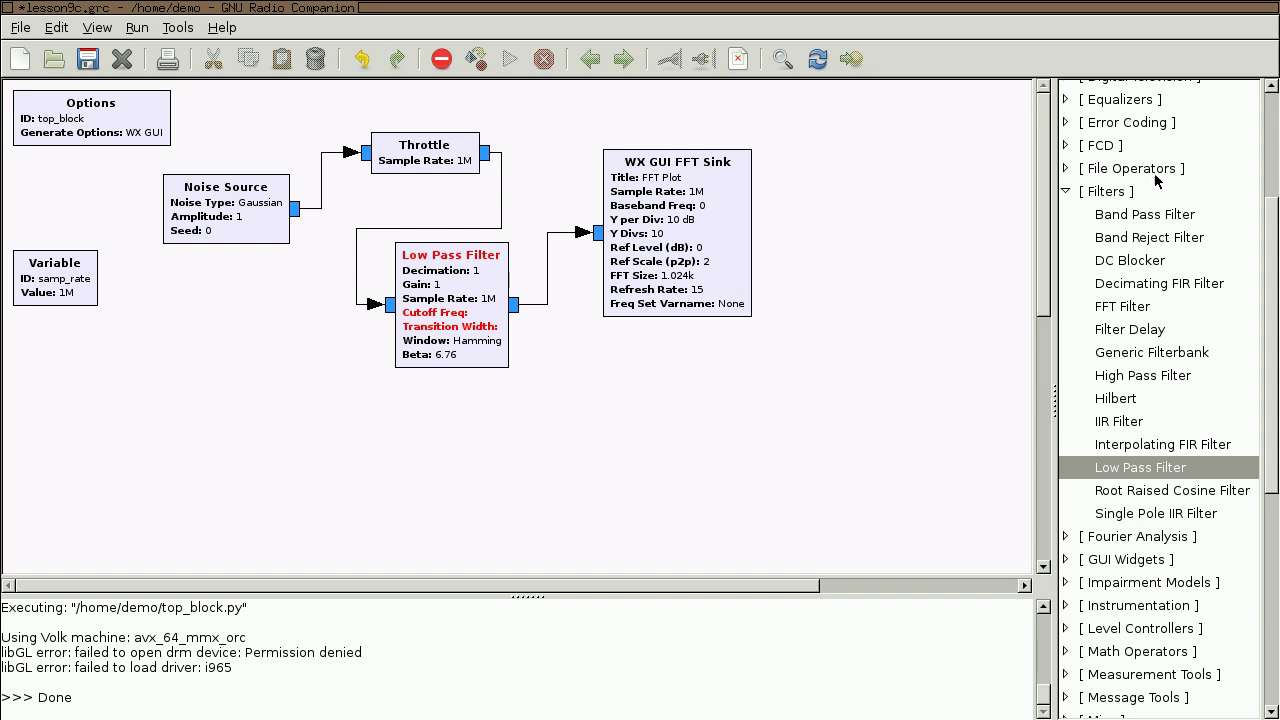
Add a WX GUI Slider block and place it below the samp_rate variable
left_click(1066, 192)
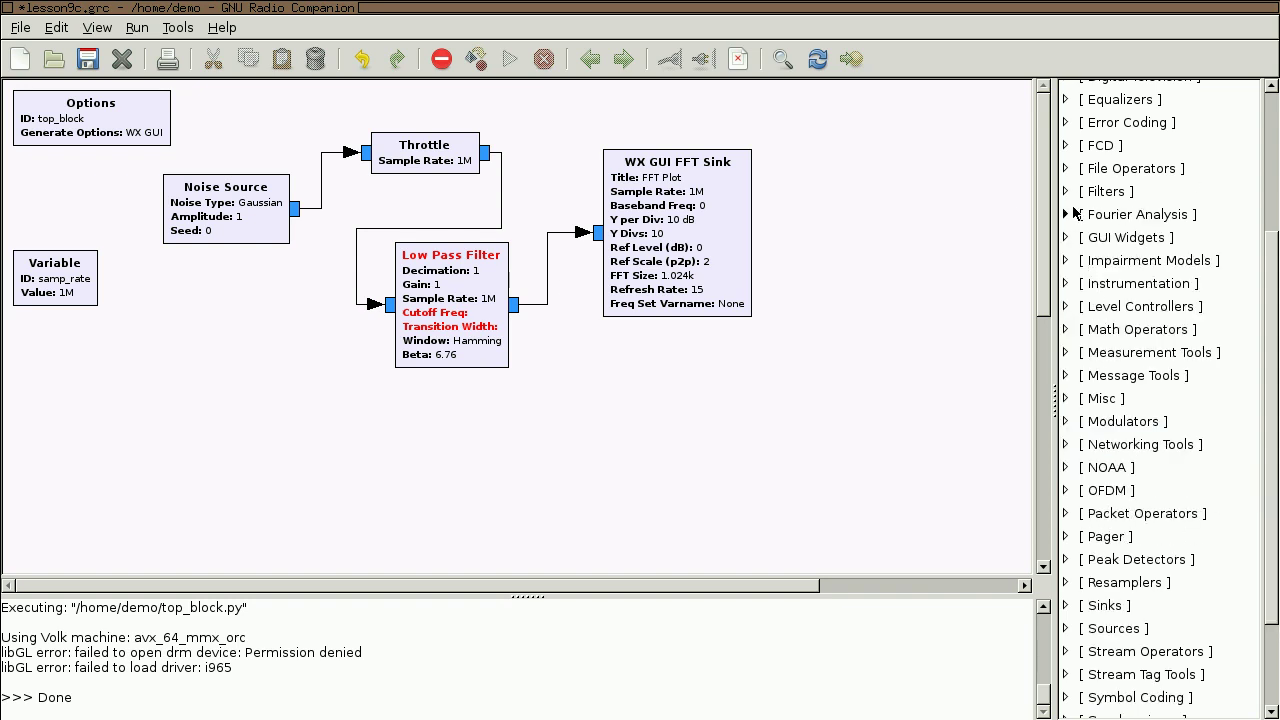
left_click(1066, 284)
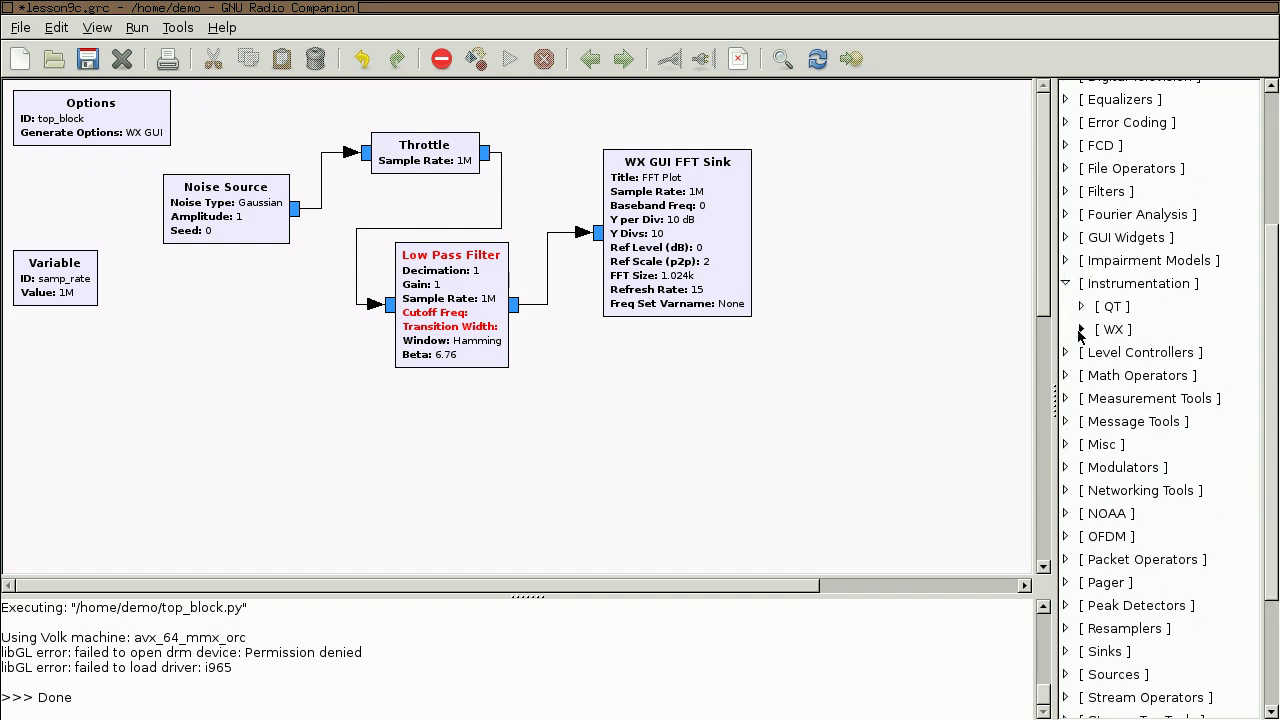
left_click(1066, 284)
left_click(1066, 238)
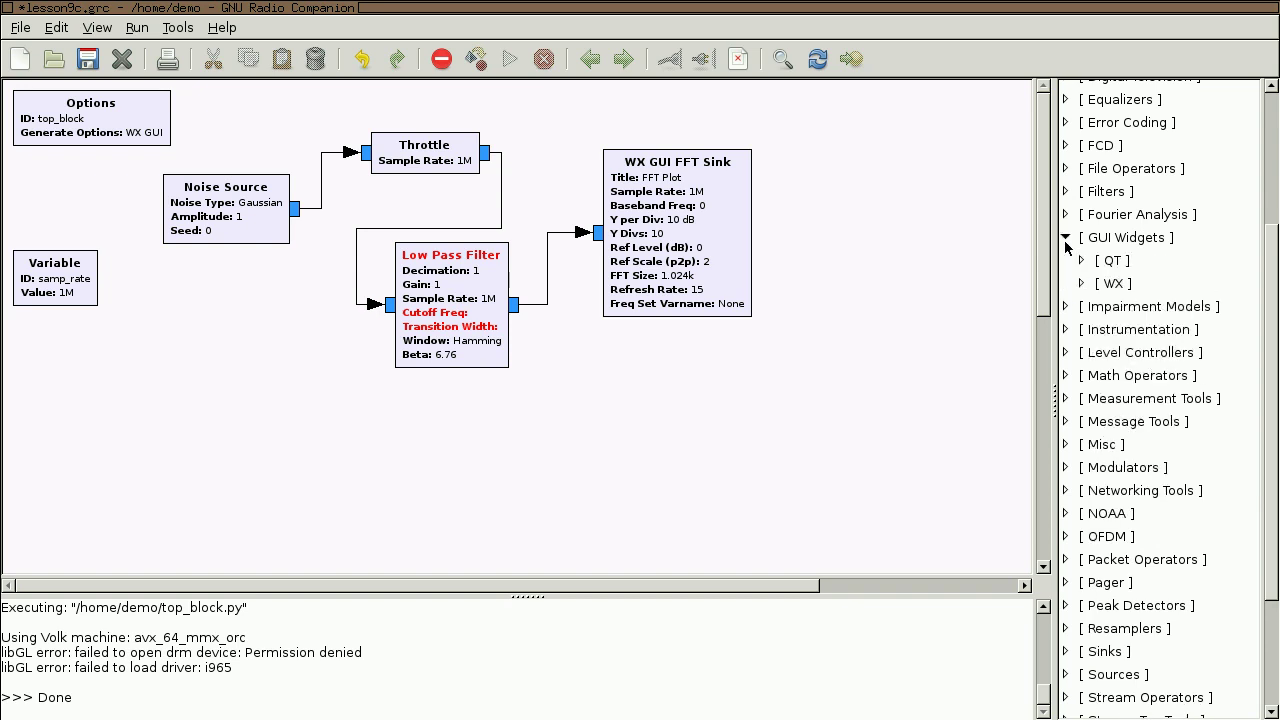
left_click(1080, 284)
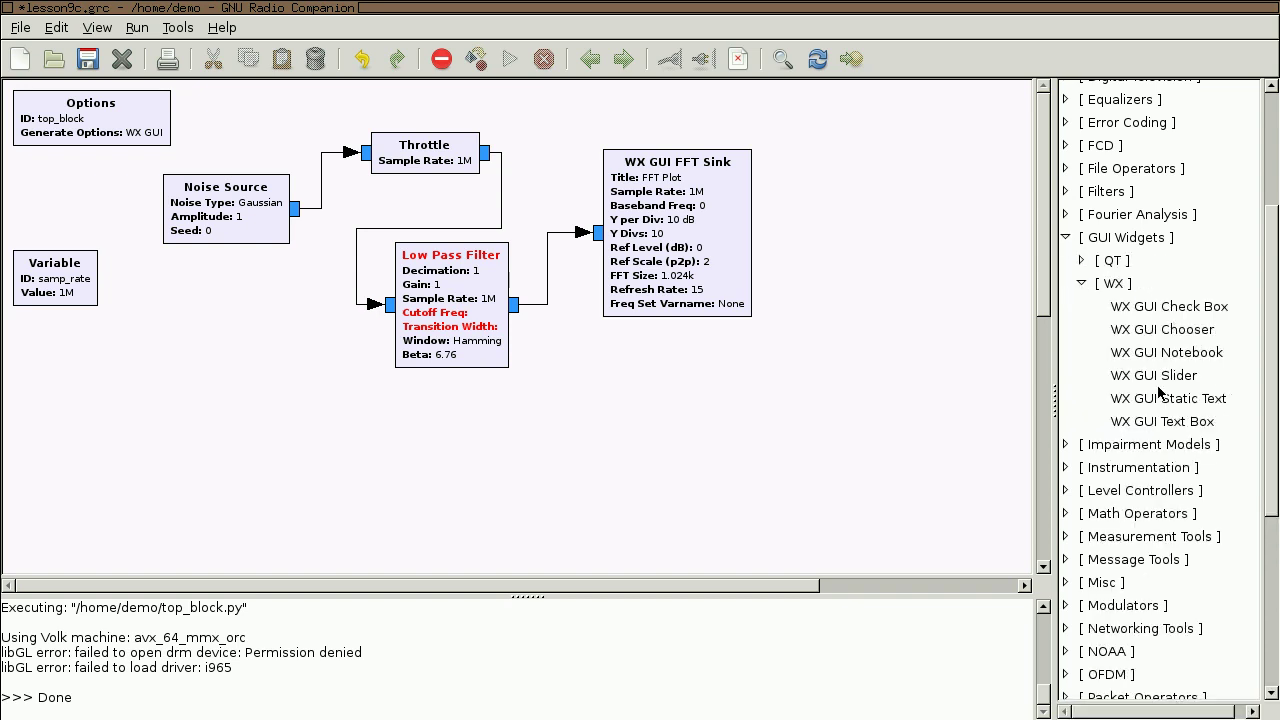
left_click_drag(1153, 375, 120, 385)
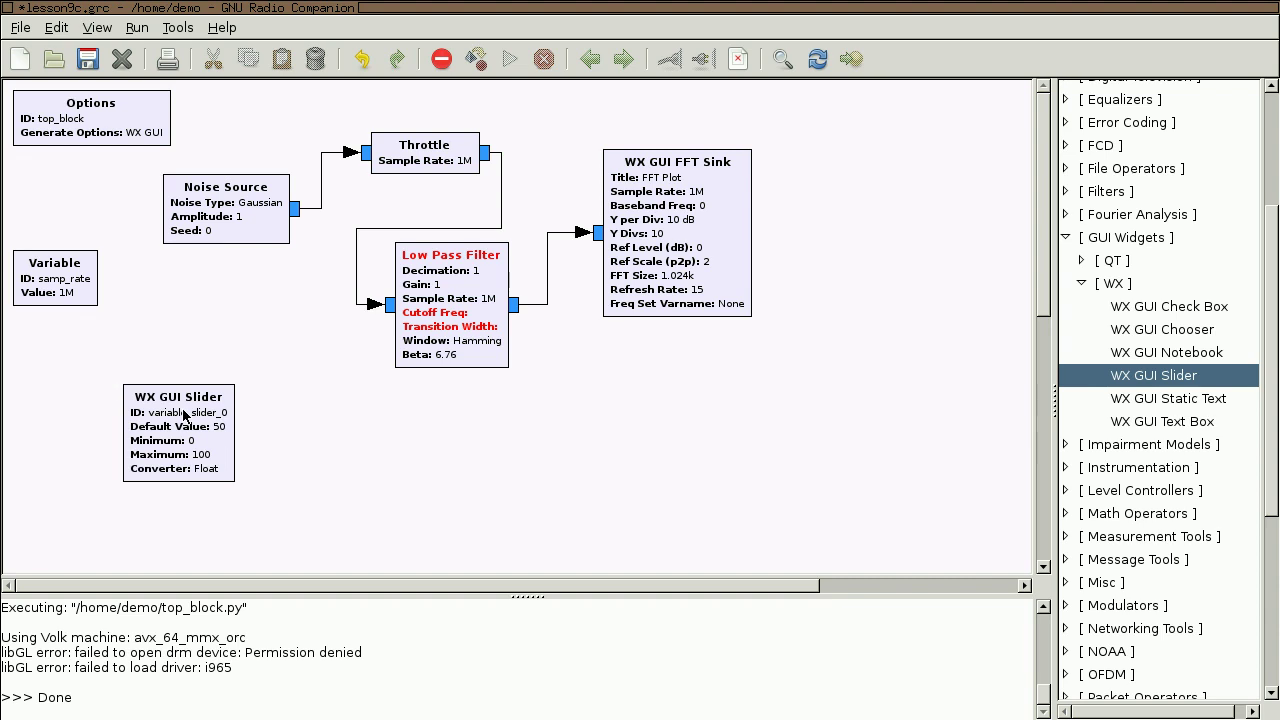
left_click_drag(184, 416, 82, 375)
Set the slider's ID to cutoff and its default value to samp_rate/8
double_click(95, 390)
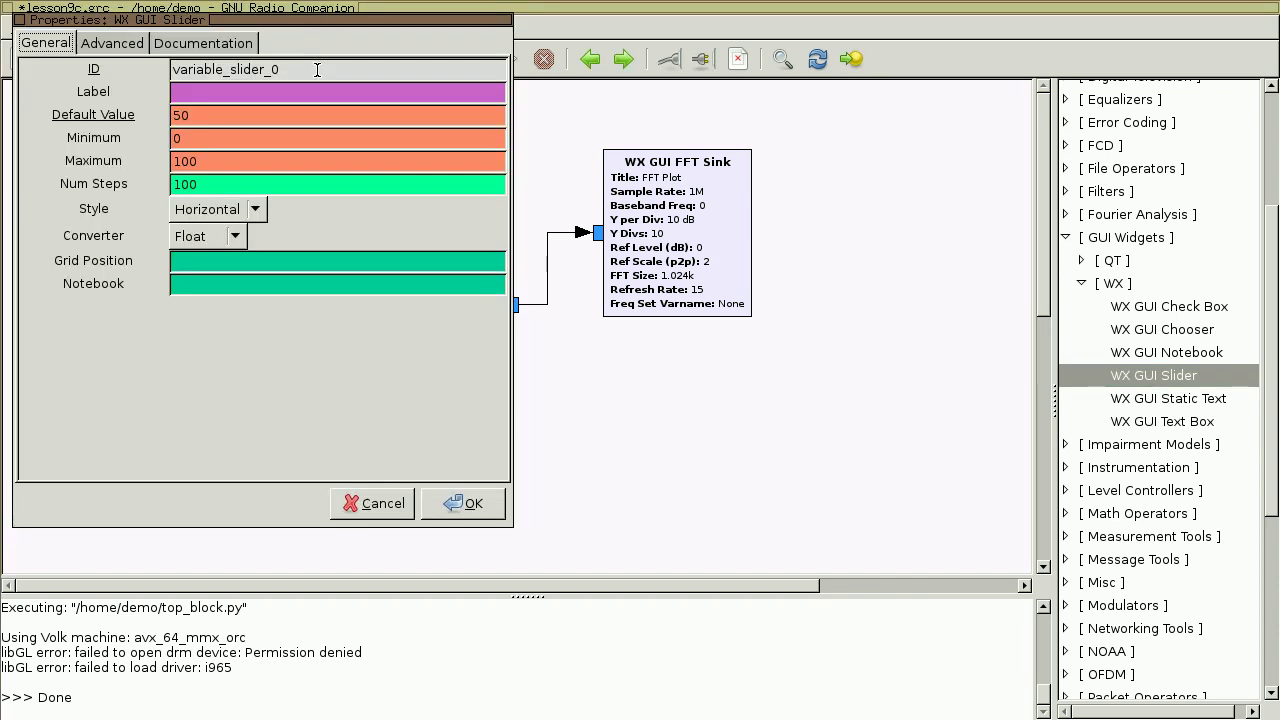
key("Tab")
type("cutoff")
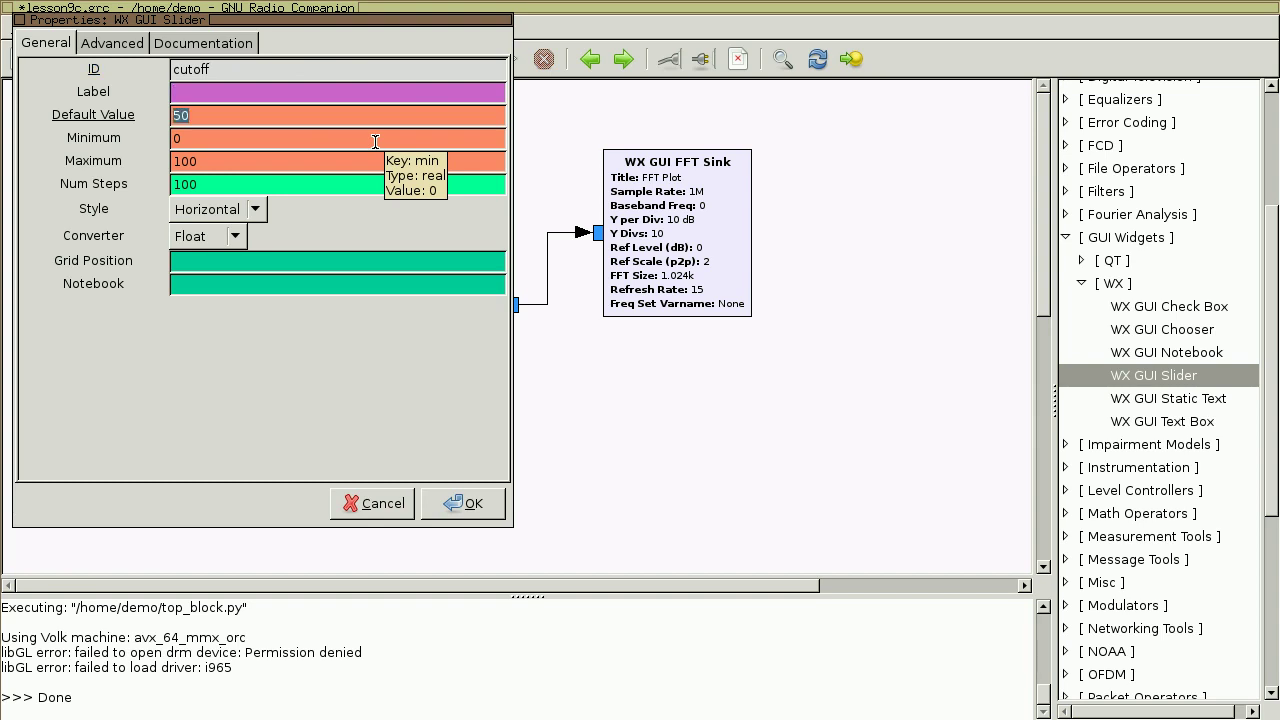
type("samp_rate")
Set the cutoff slider's minimum to samp_rate/1000
key("Tab")
type("samp_raet")
key("BackSpace")
key("BackSpace")
type("te/100")
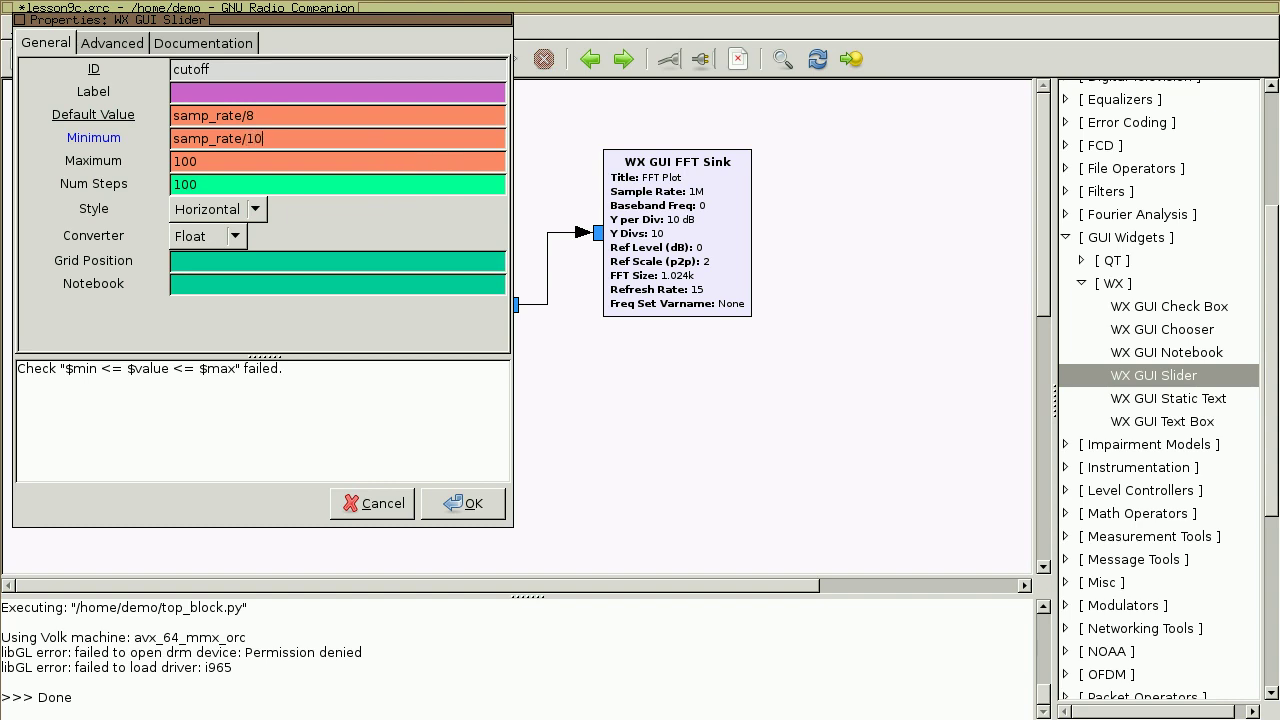
type("0")
Set the cutoff slider's maximum to samp_rate/2 and its number of steps to 1000, and apply the properties
key("Tab")
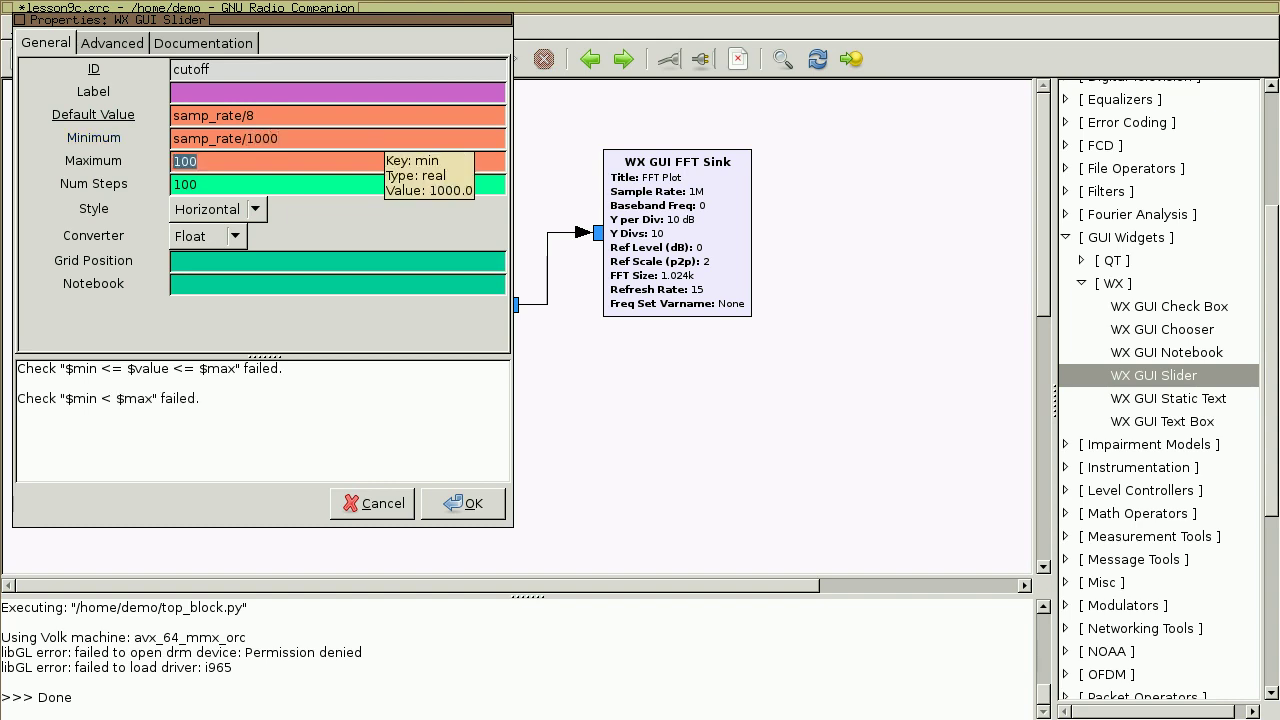
type("samp")
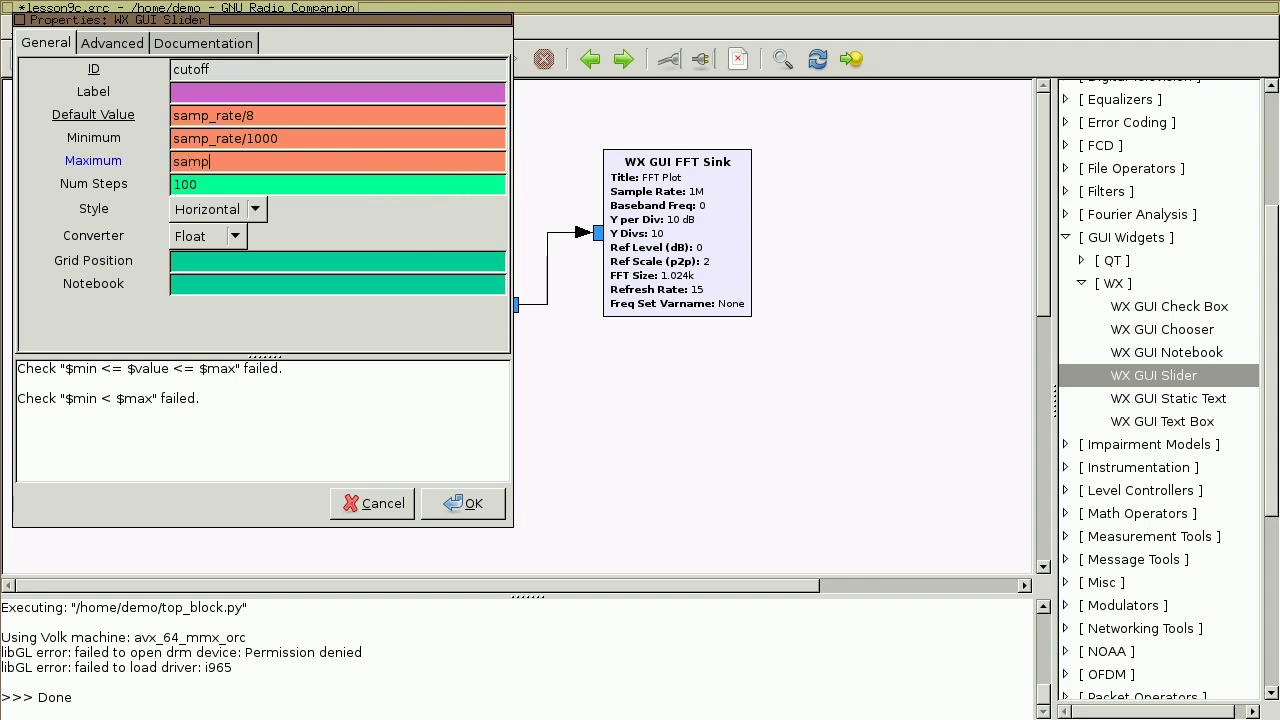
type("_rate/2")
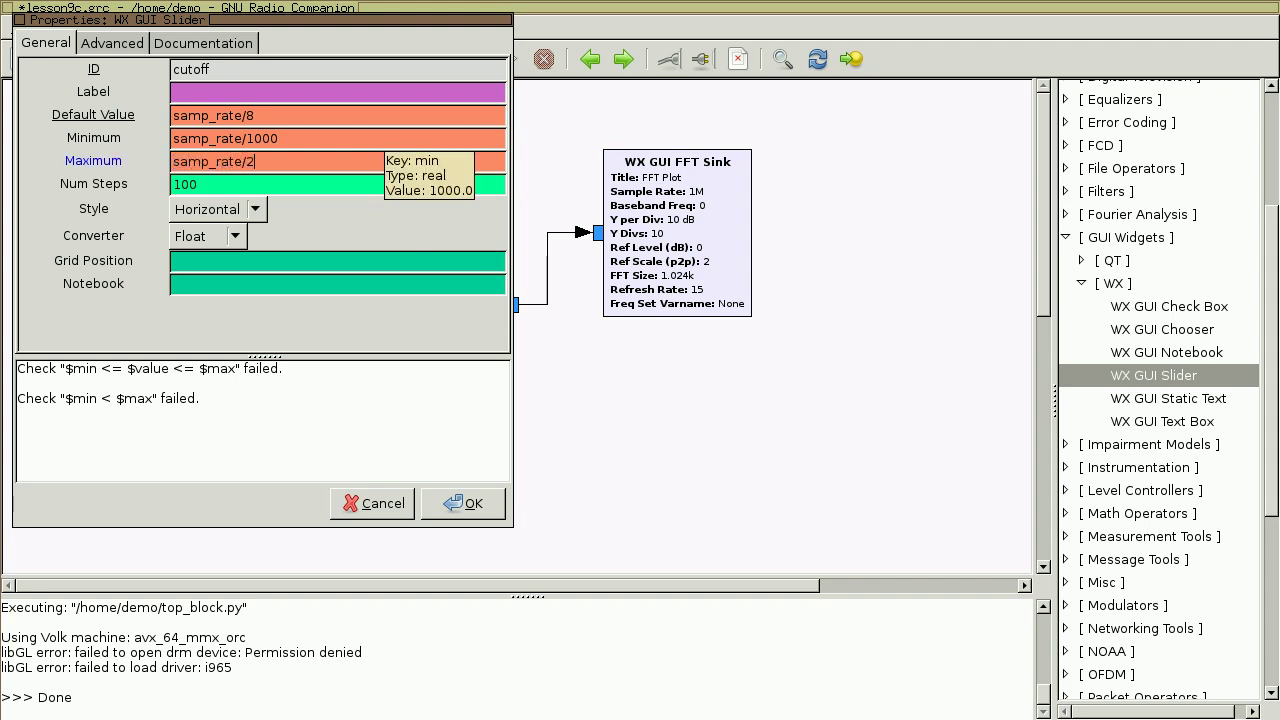
key("Tab")
type("1000")
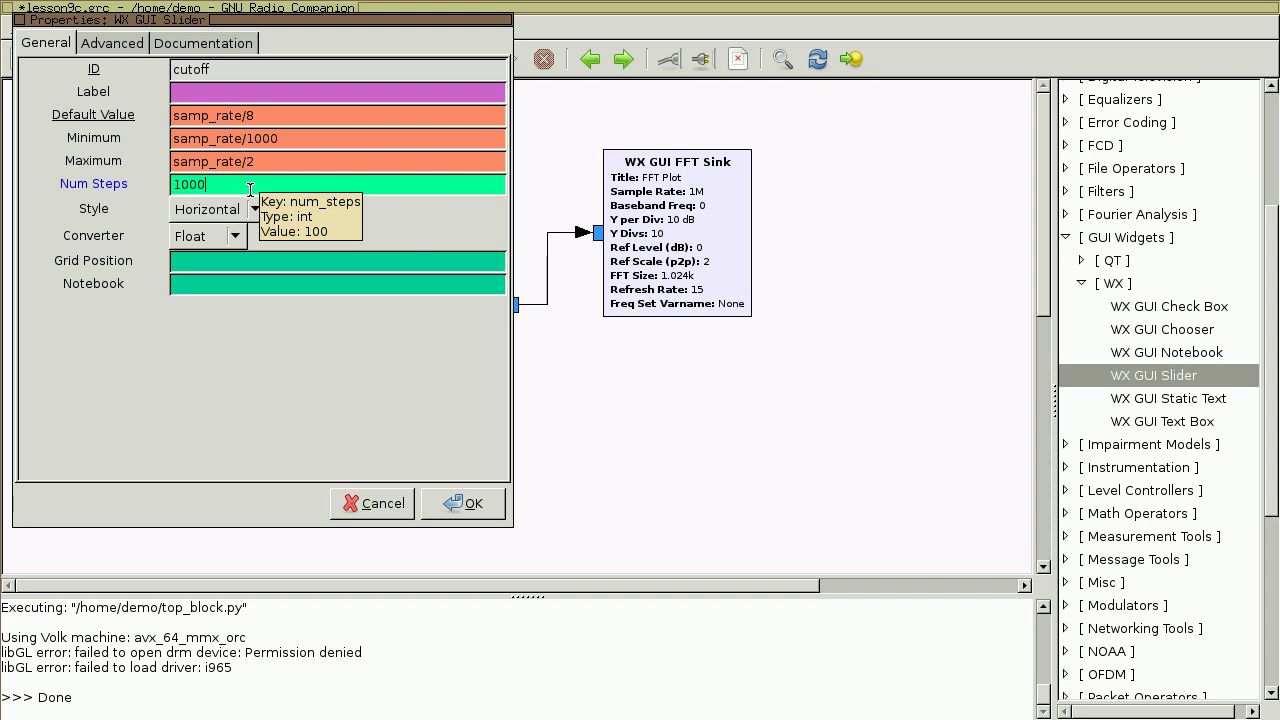
left_click(459, 504)
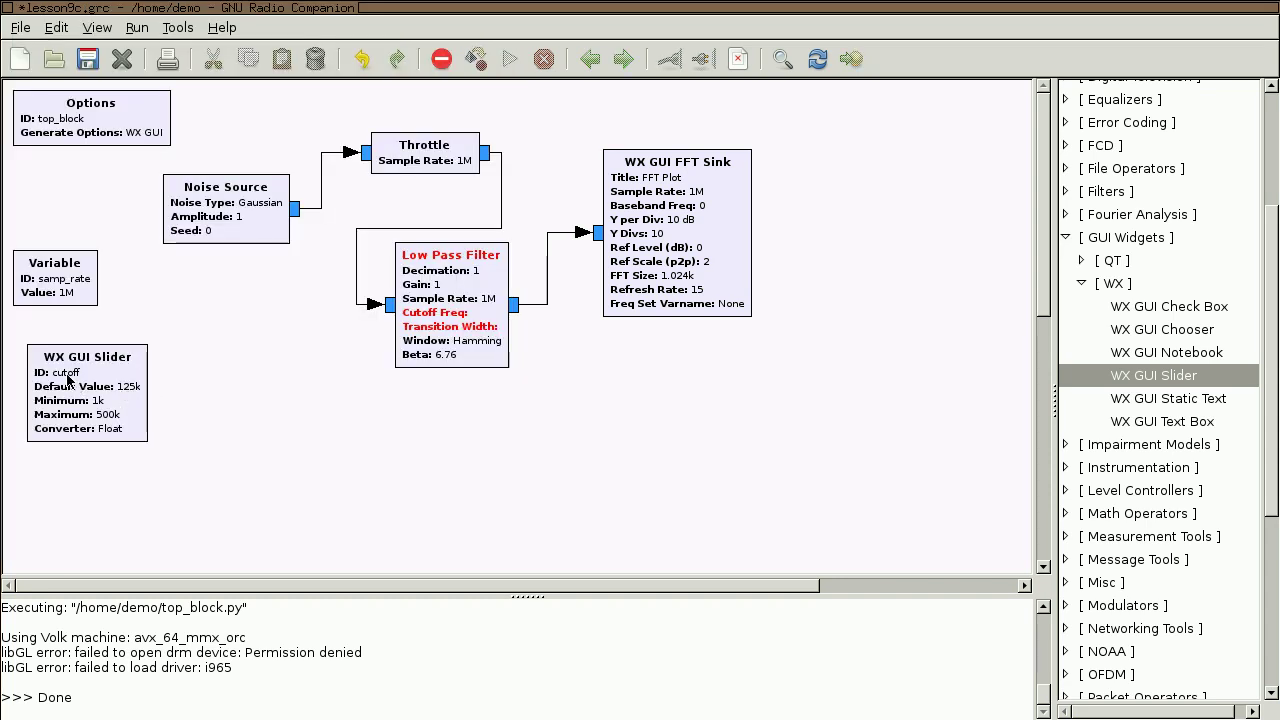
Set the Low Pass Filter's cutoff frequency to the cutoff variable
double_click(458, 336)
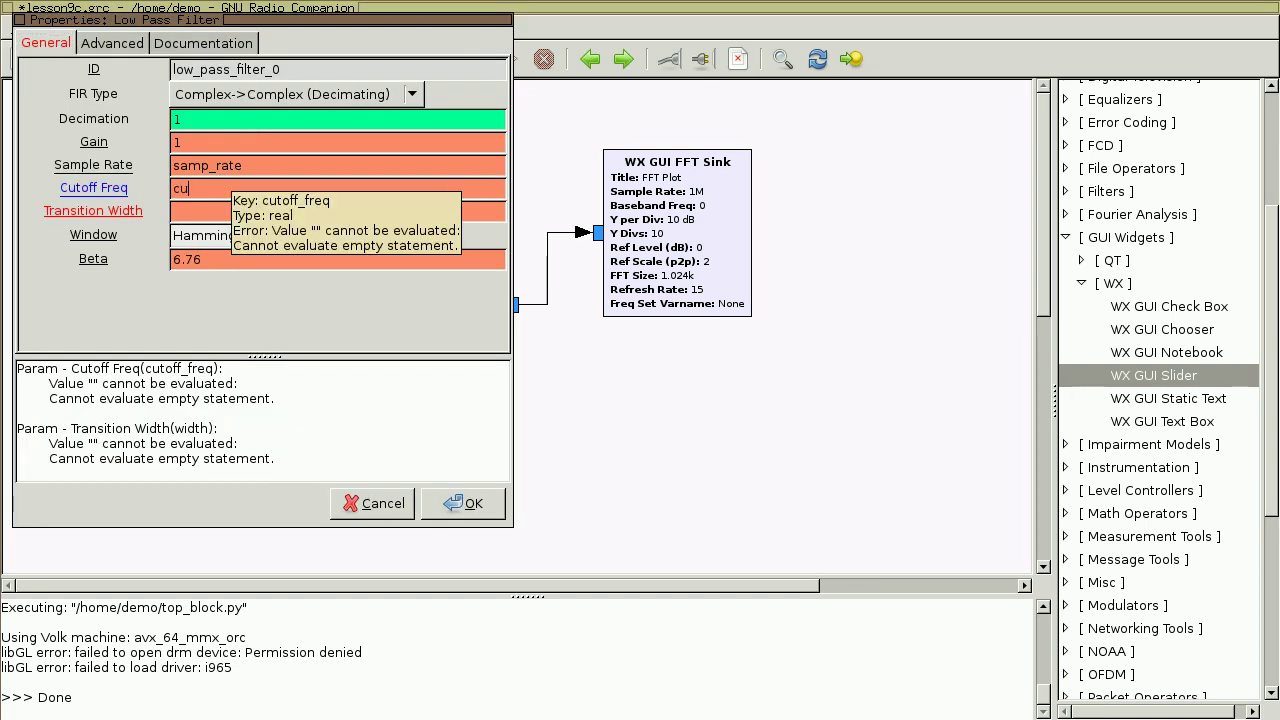
type("cutoff")
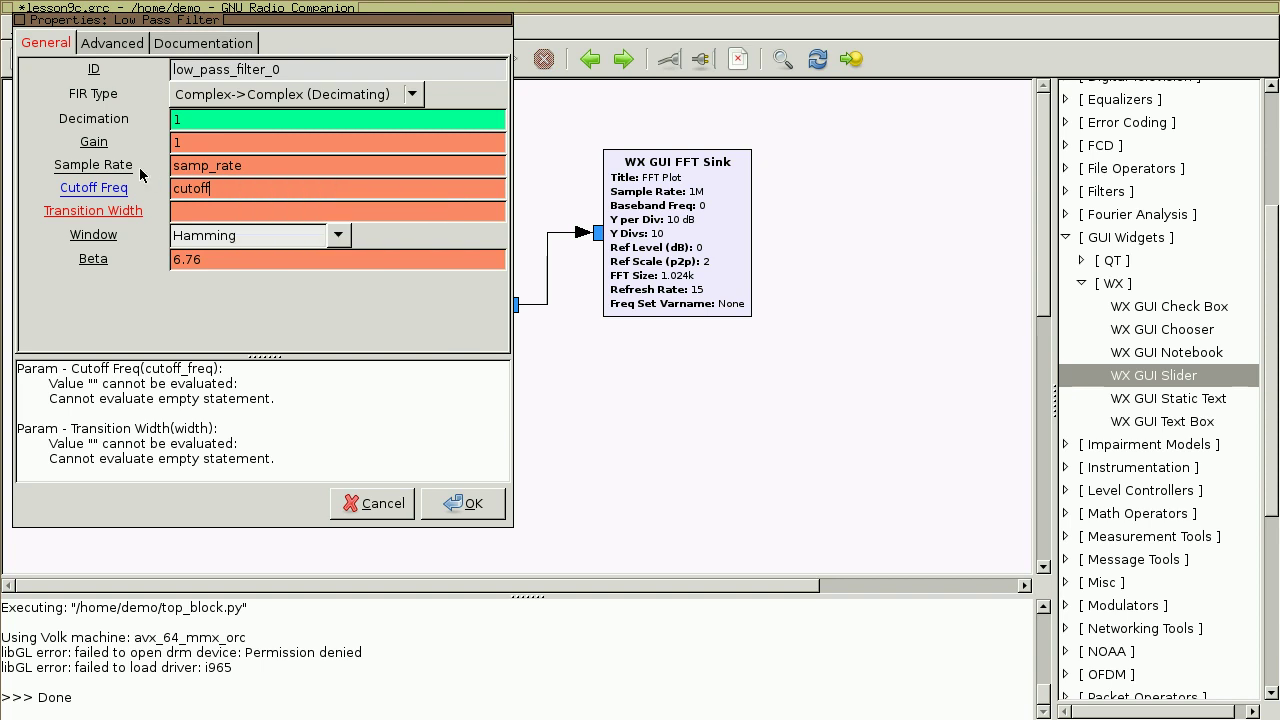
left_click(466, 503)
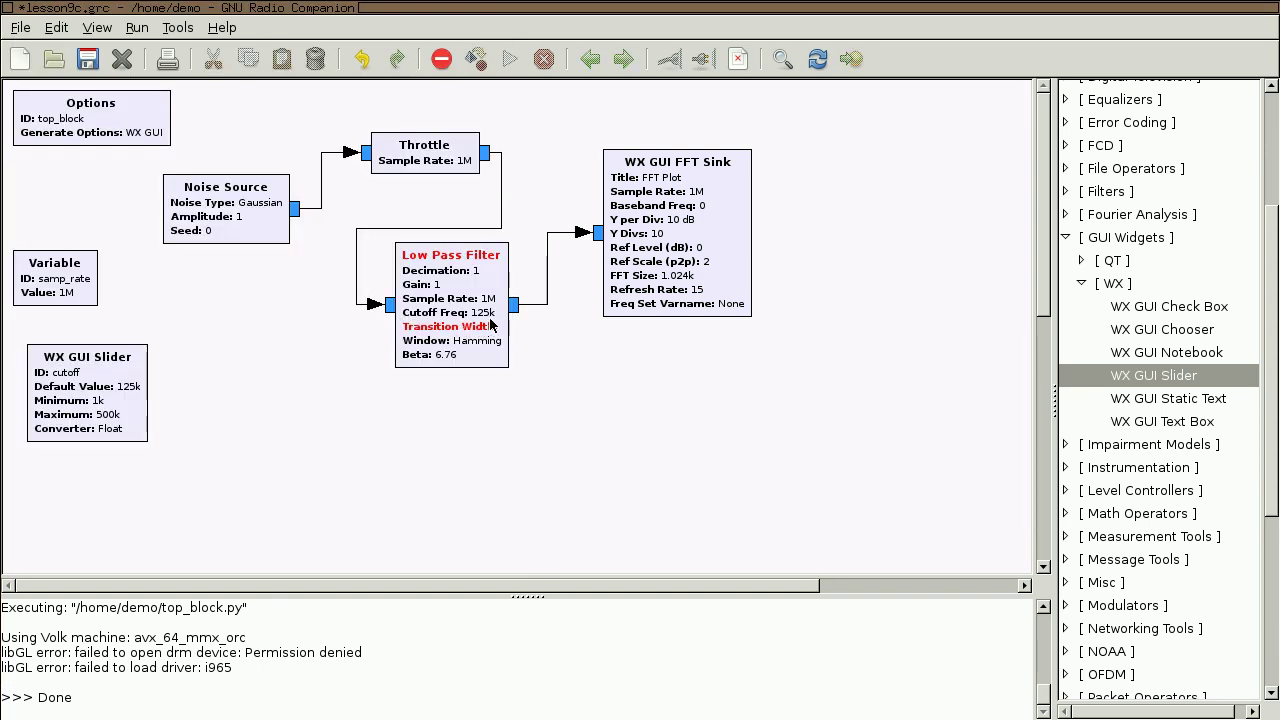
Duplicate the cutoff slider block, place the copy beside the original and set its ID to transition
left_click(107, 430)
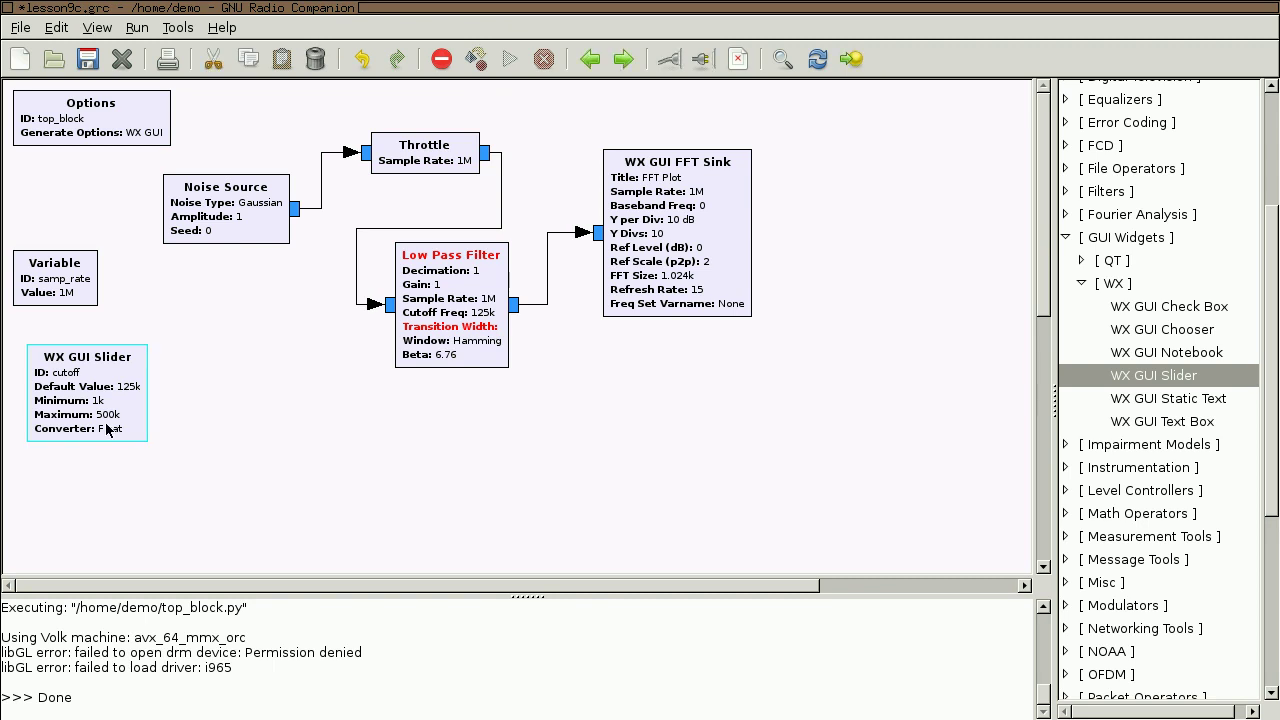
right_click(107, 430)
left_click(150, 460)
right_click(207, 431)
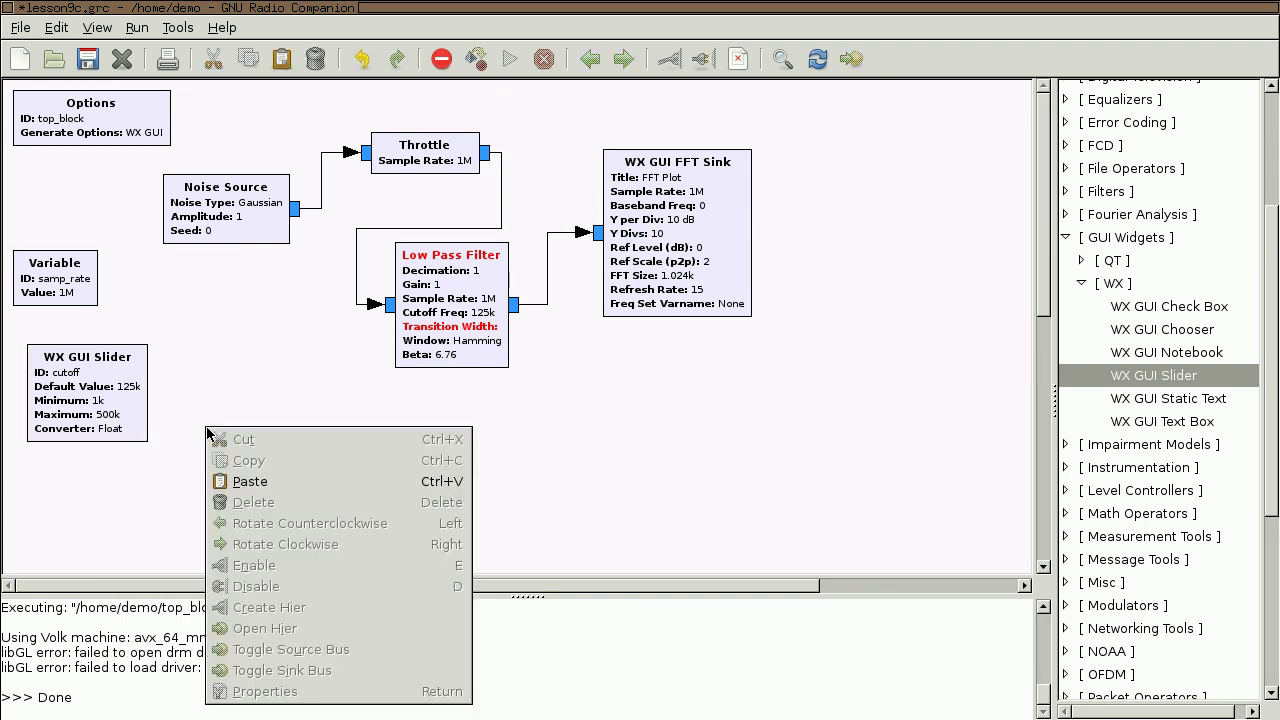
left_click(240, 481)
left_click_drag(330, 272, 230, 418)
double_click(219, 420)
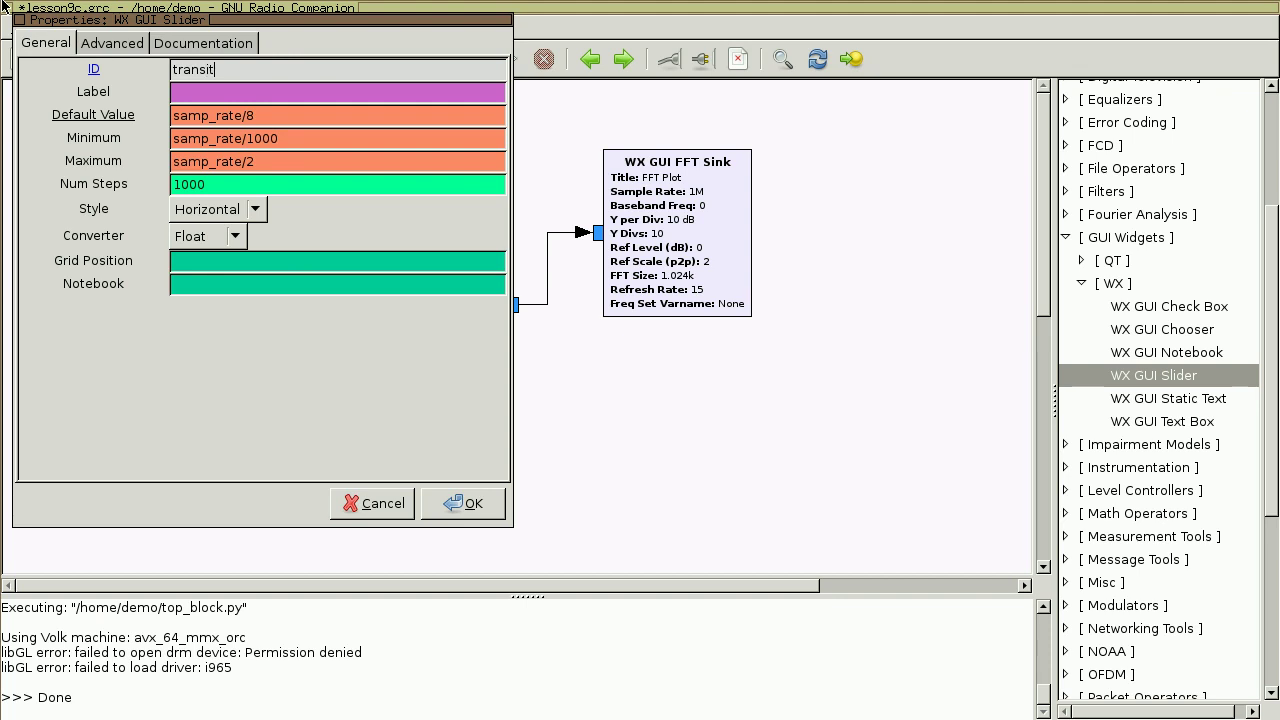
key("Return")
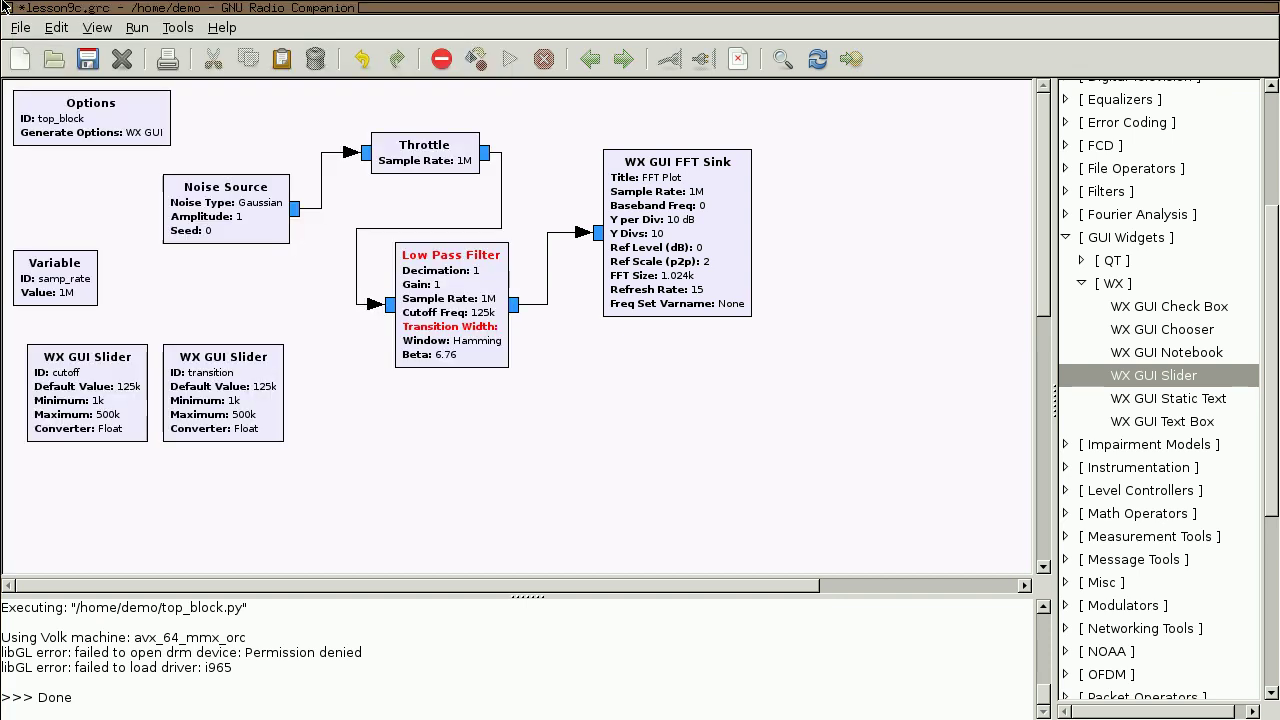
Set the Low Pass Filter's transition width to the transition variable and apply the properties
right_click(458, 328)
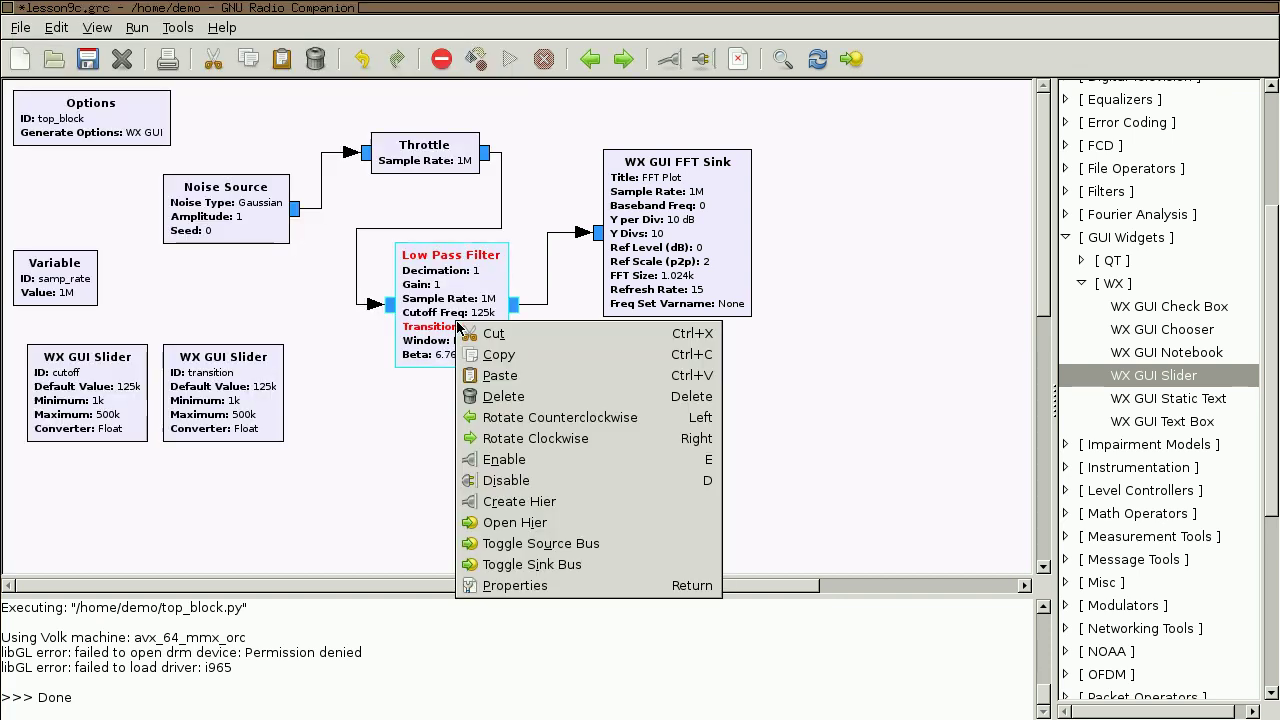
left_click(525, 590)
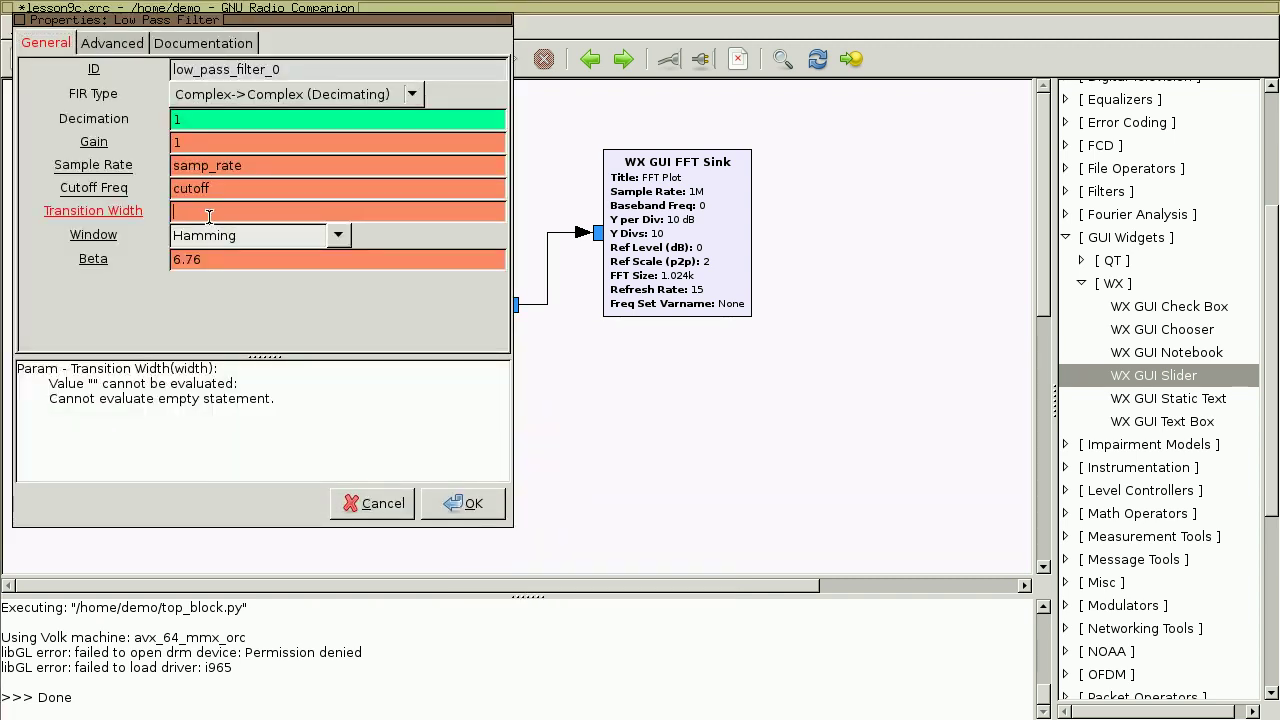
type("transition")
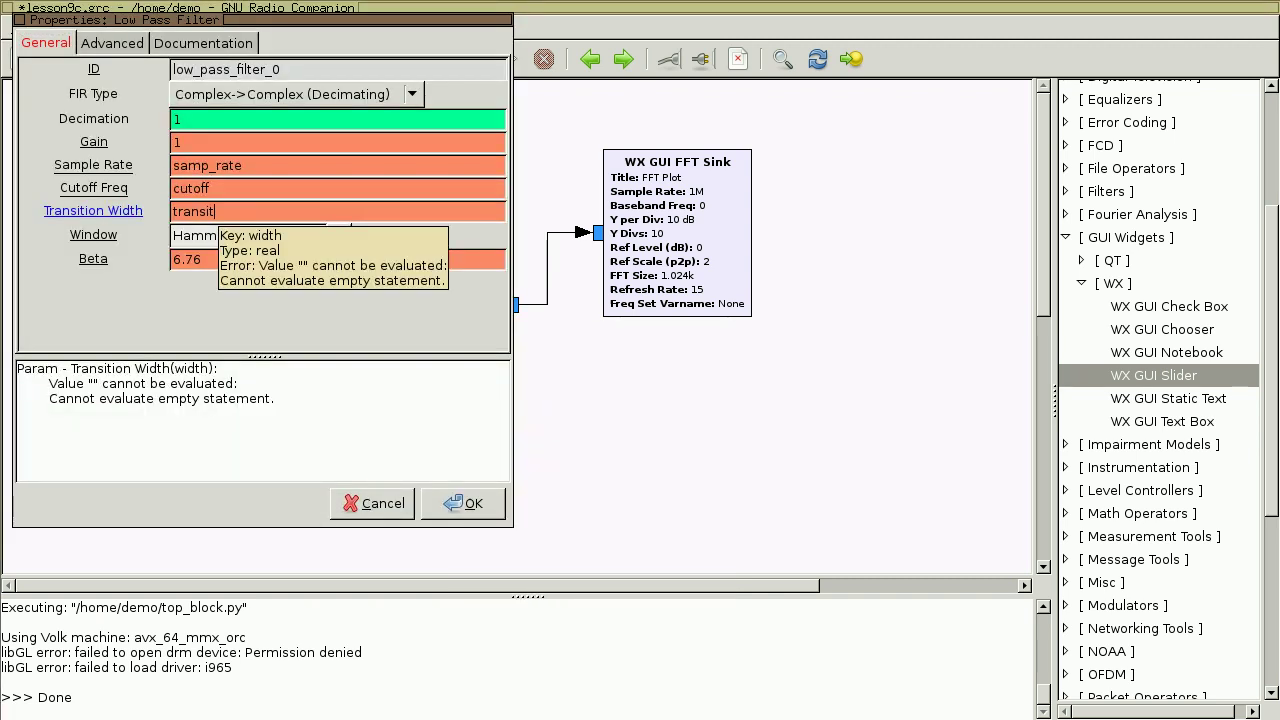
left_click(470, 504)
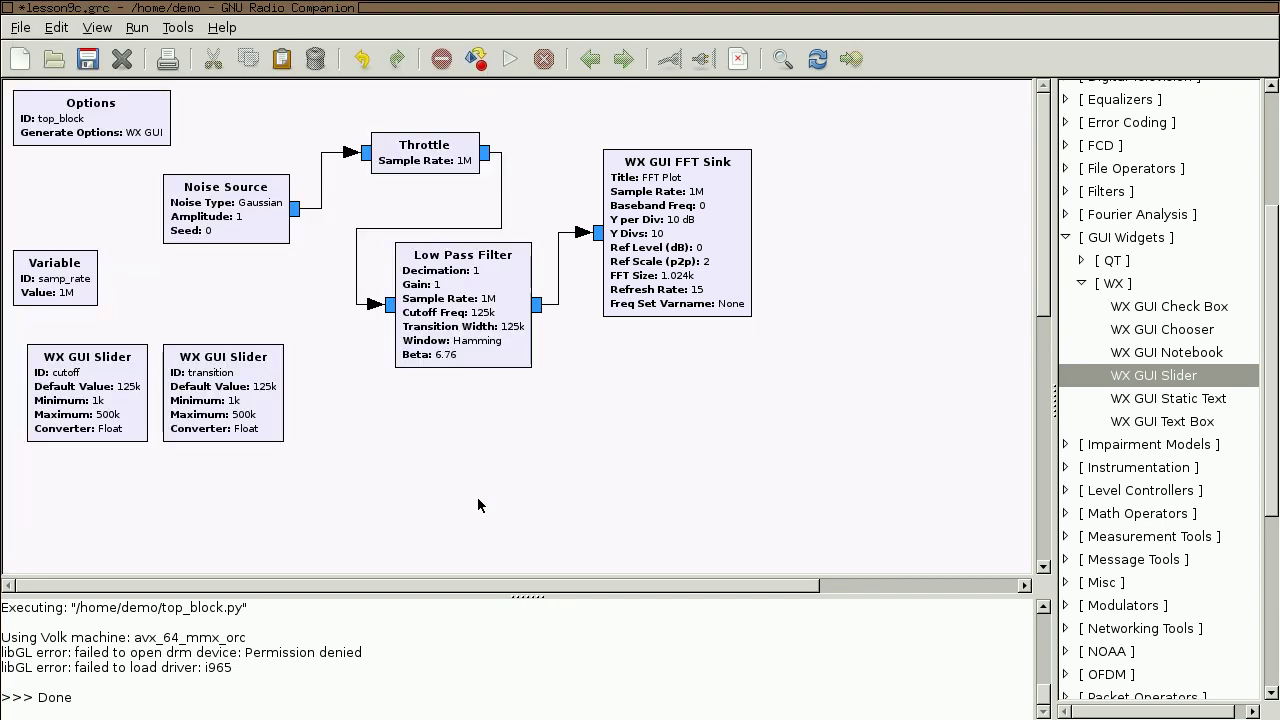
Run the flowgraph and turn on averaging for the FFT plot's trace
left_click(511, 60)
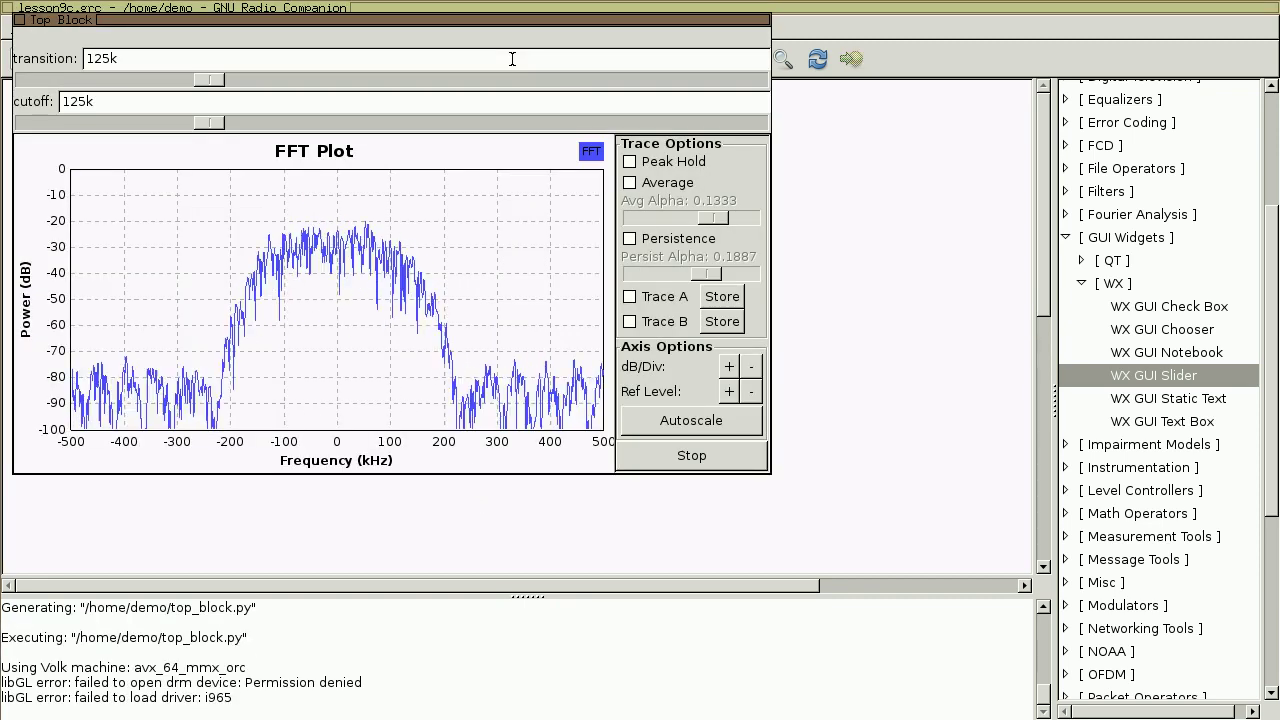
mouse_move(462, 194)
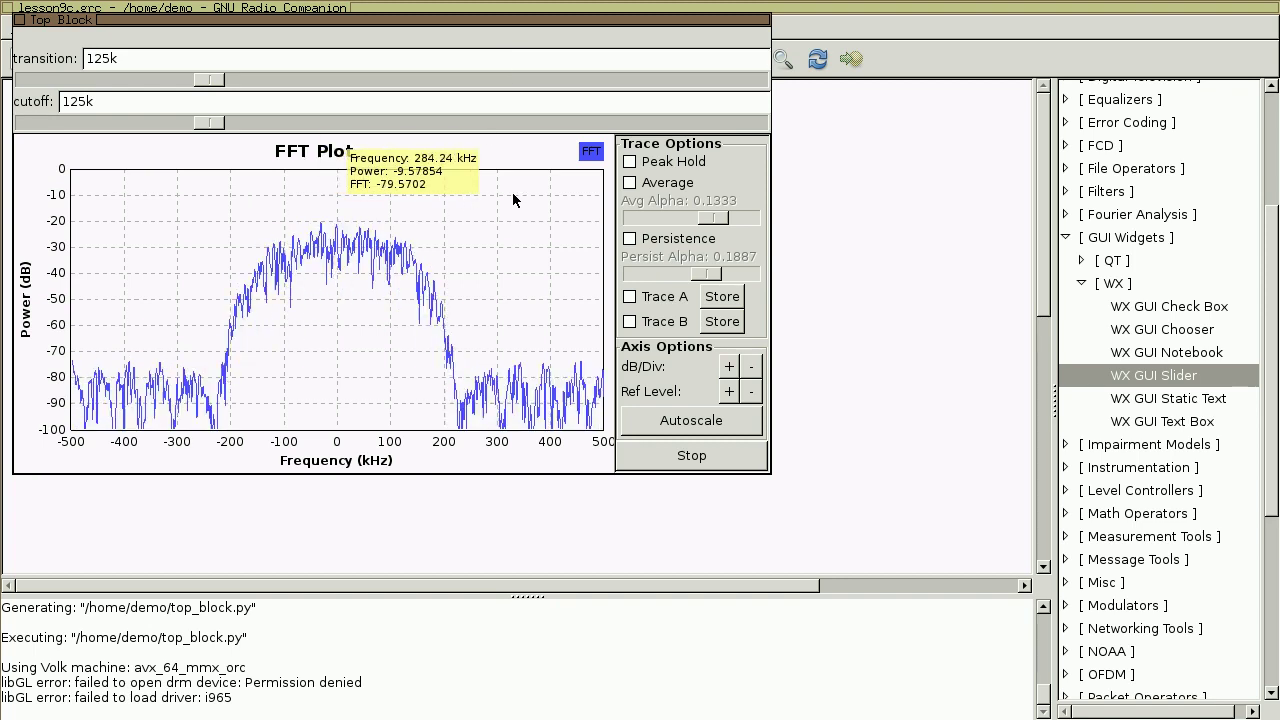
left_click(645, 185)
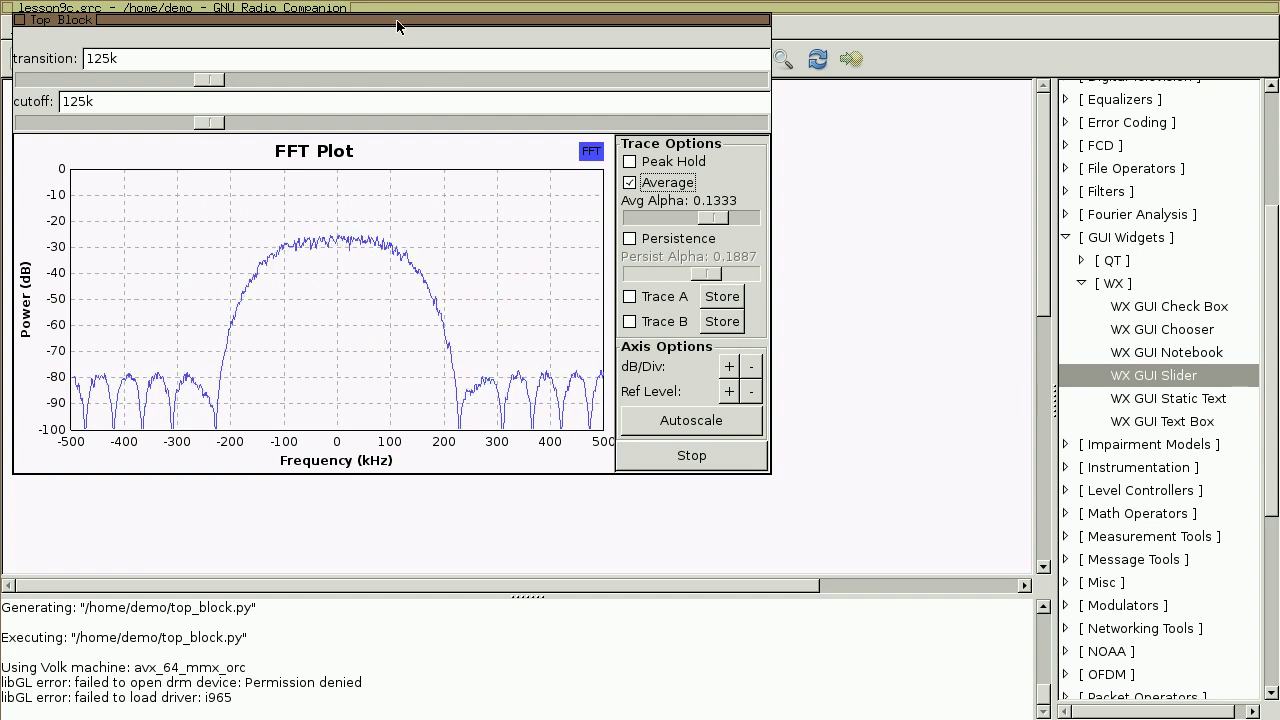
Lower the running filter's transition width to about 25k and raise it back to about 123k
left_click_drag(217, 80, 70, 82)
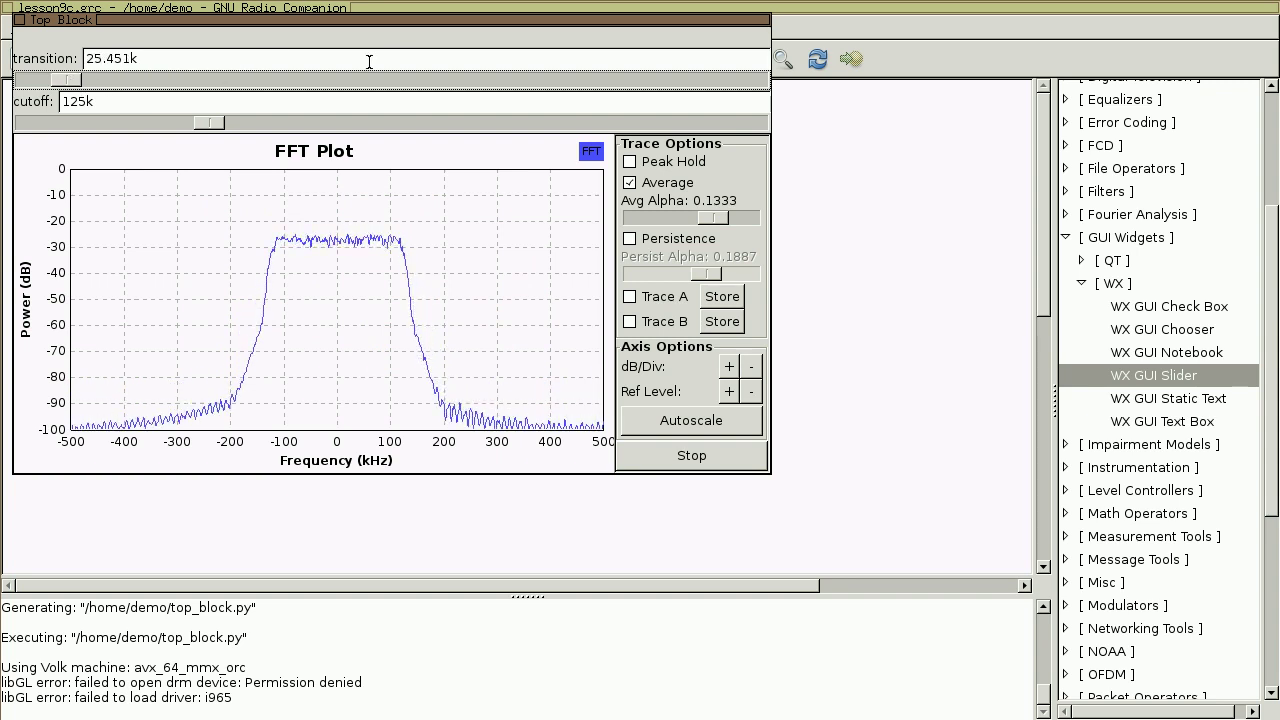
left_click(629, 183)
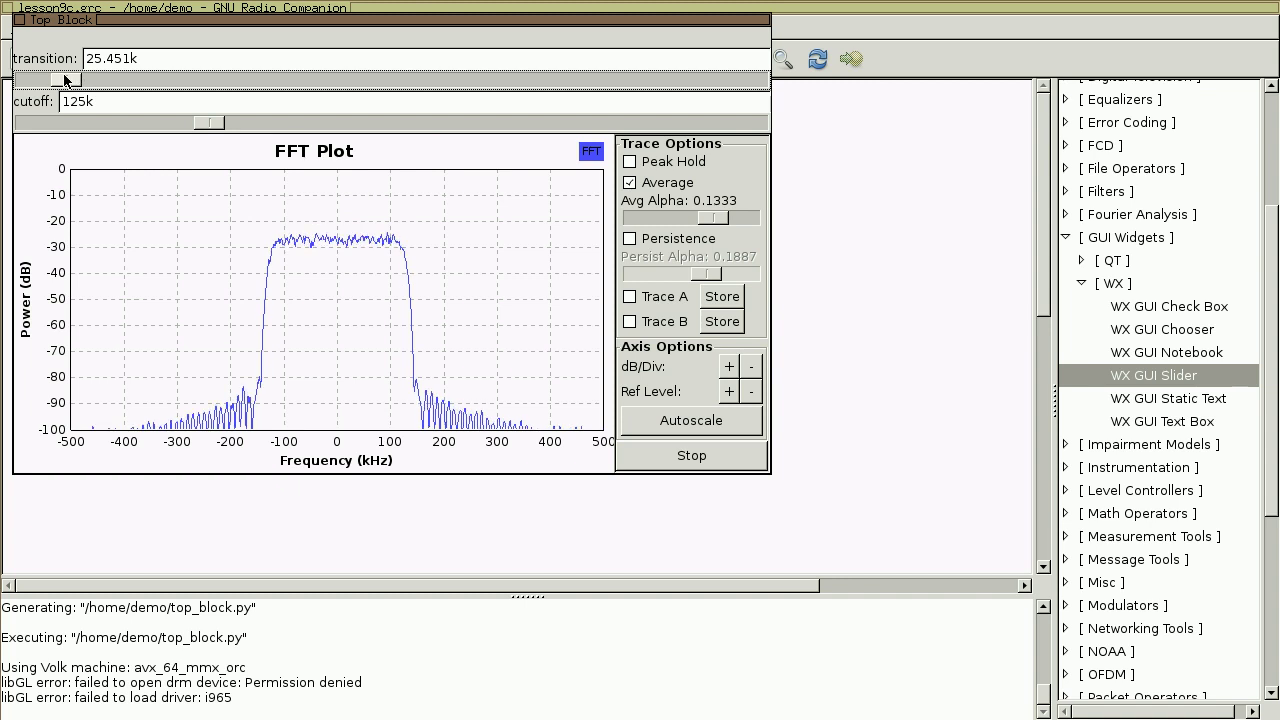
left_click_drag(66, 81, 207, 79)
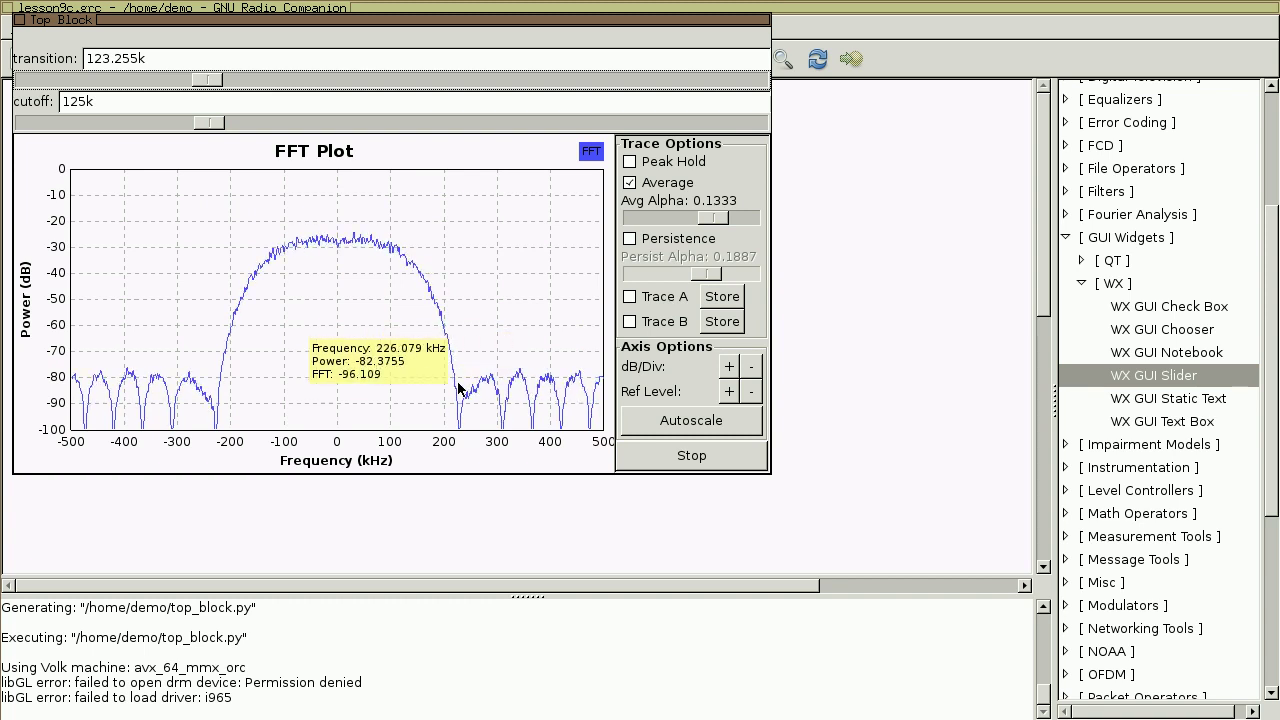
Lower the cutoff to about 38k and the transition width to about 30k, and examine the passband in the FFT plot
left_click(211, 124)
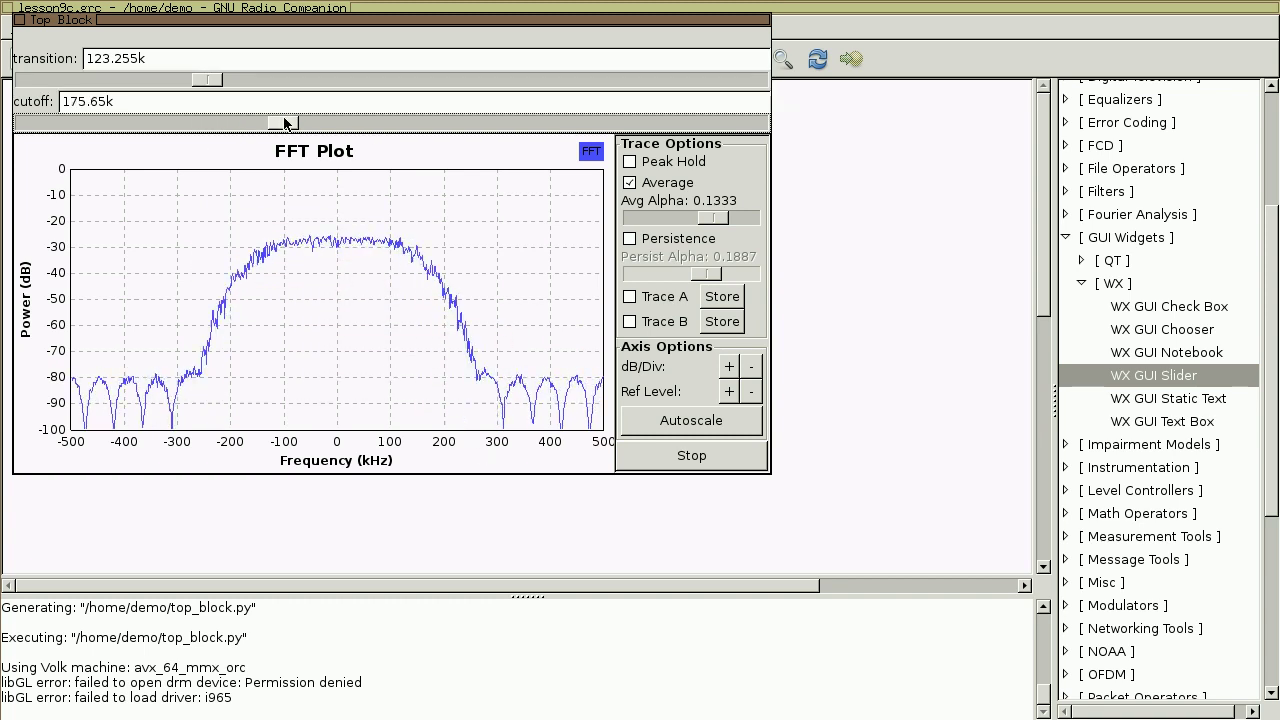
left_click_drag(409, 101, 84, 128)
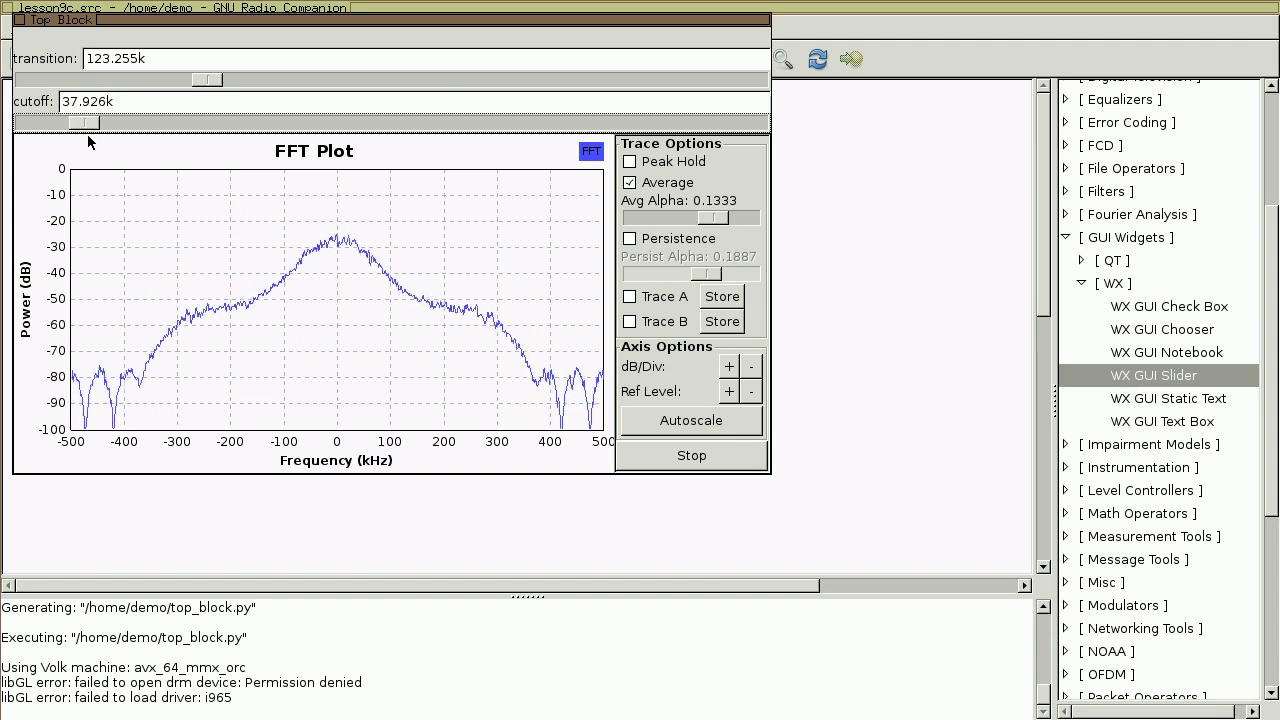
left_click_drag(205, 79, 69, 84)
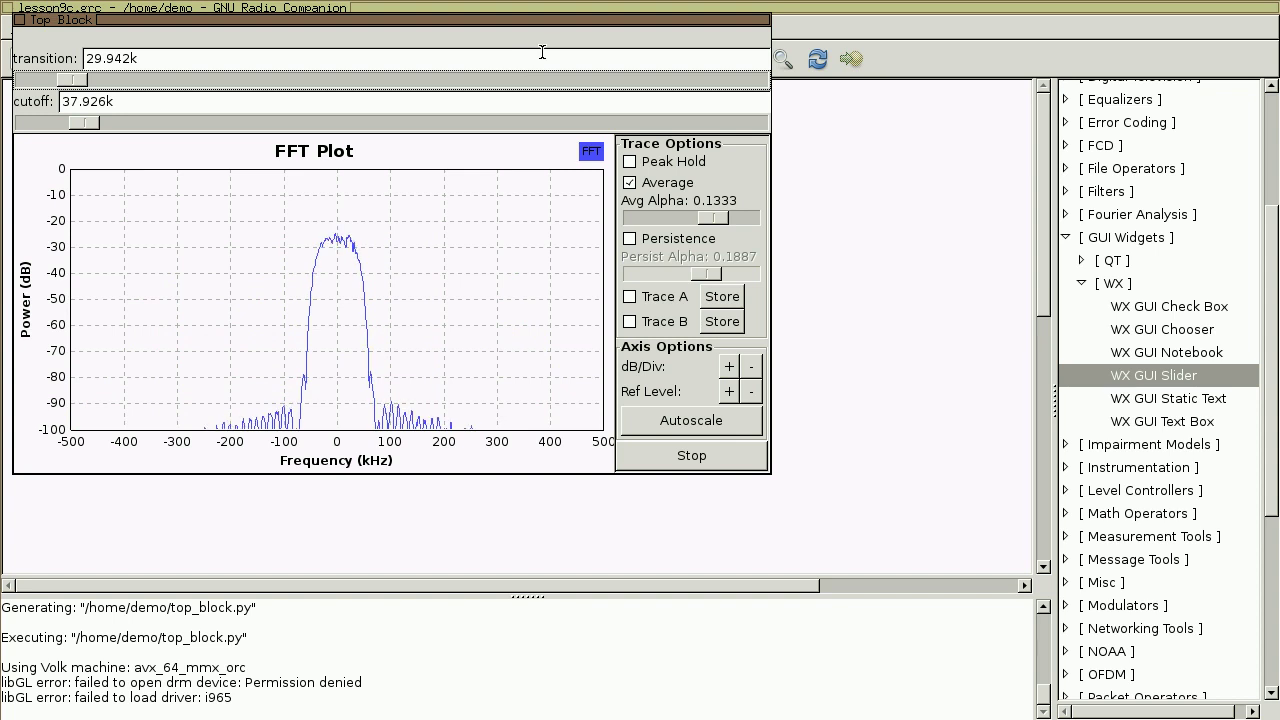
mouse_move(324, 252)
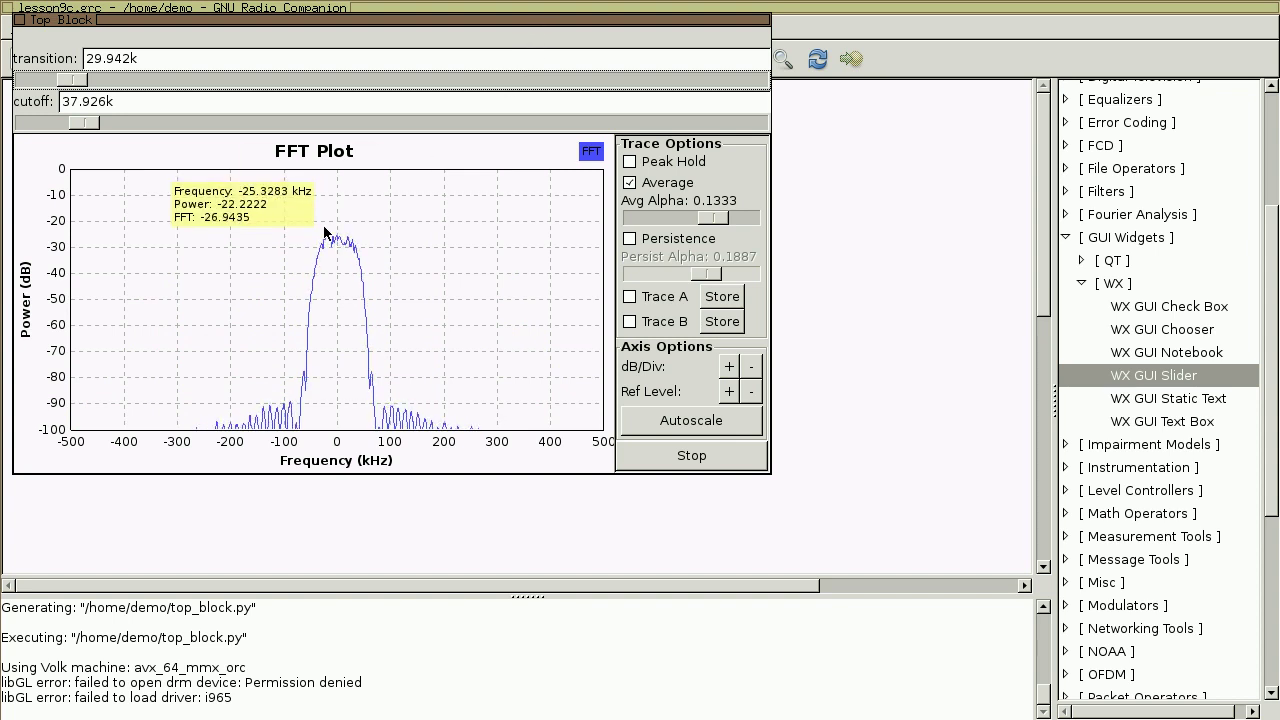
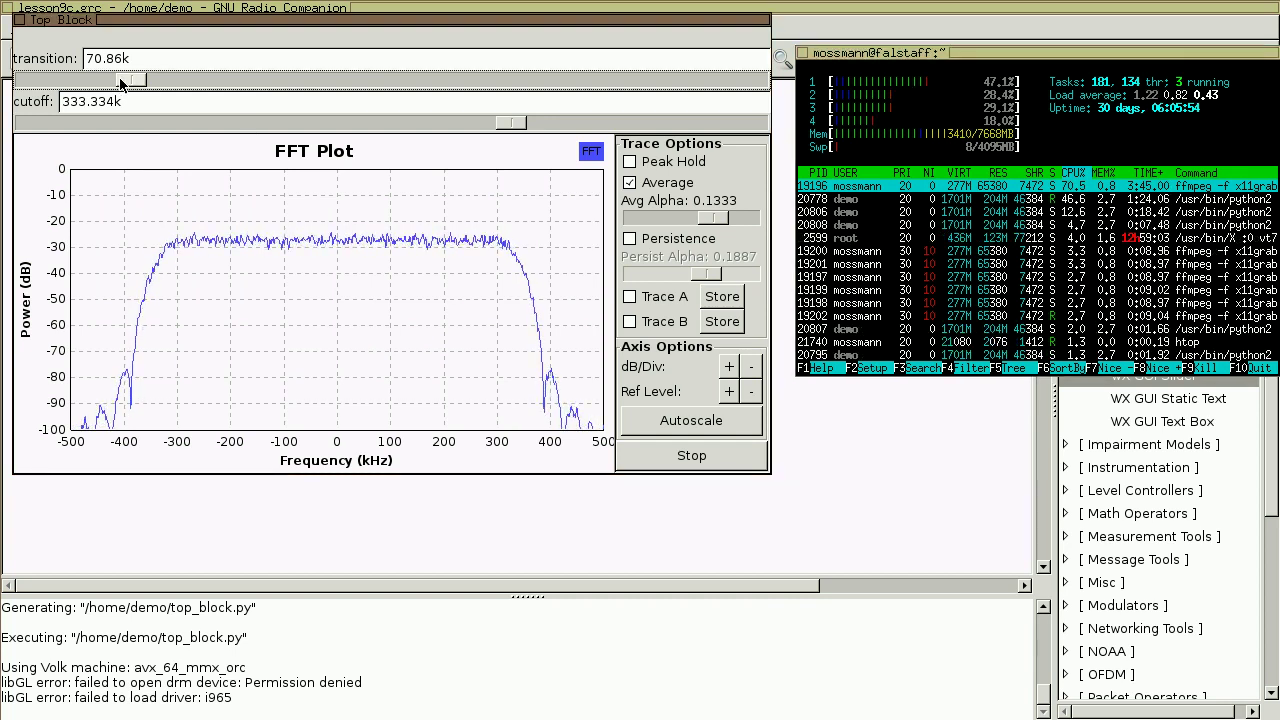
Raise the transition width to about 209k and reduce it in stages to 1k to compare the filter's steepness
left_click_drag(128, 85, 330, 82)
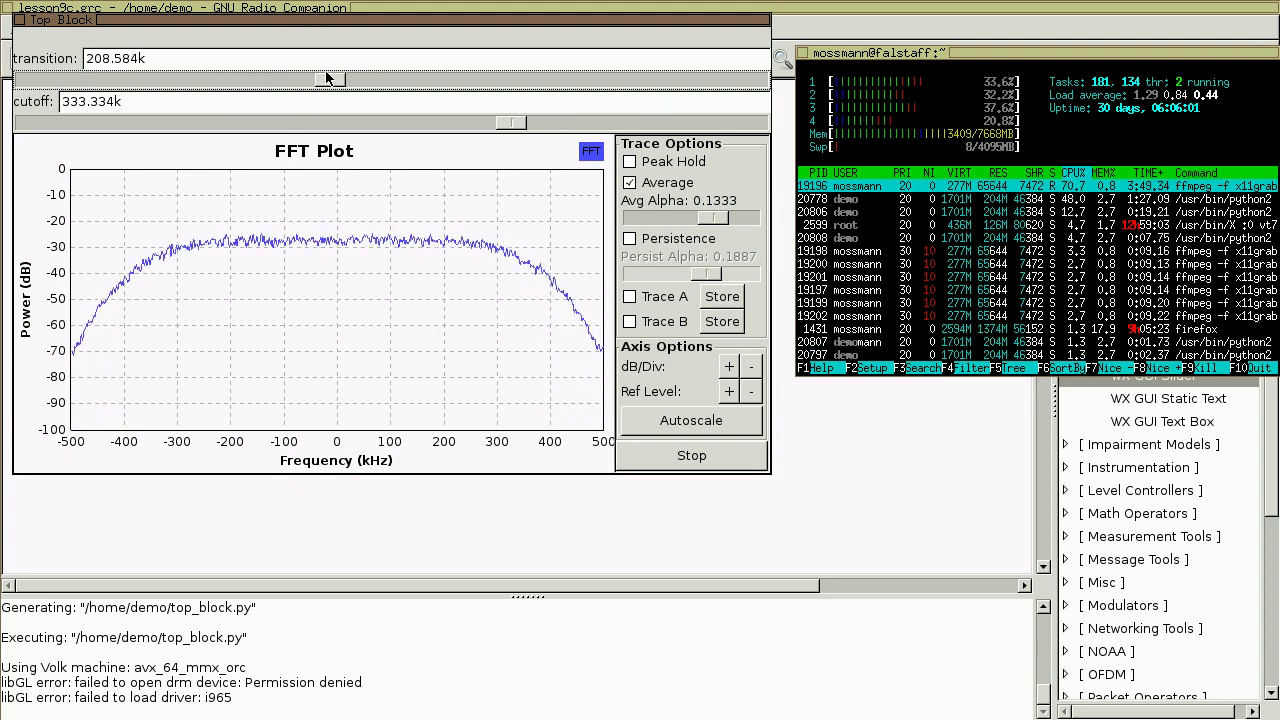
left_click_drag(330, 80, 40, 80)
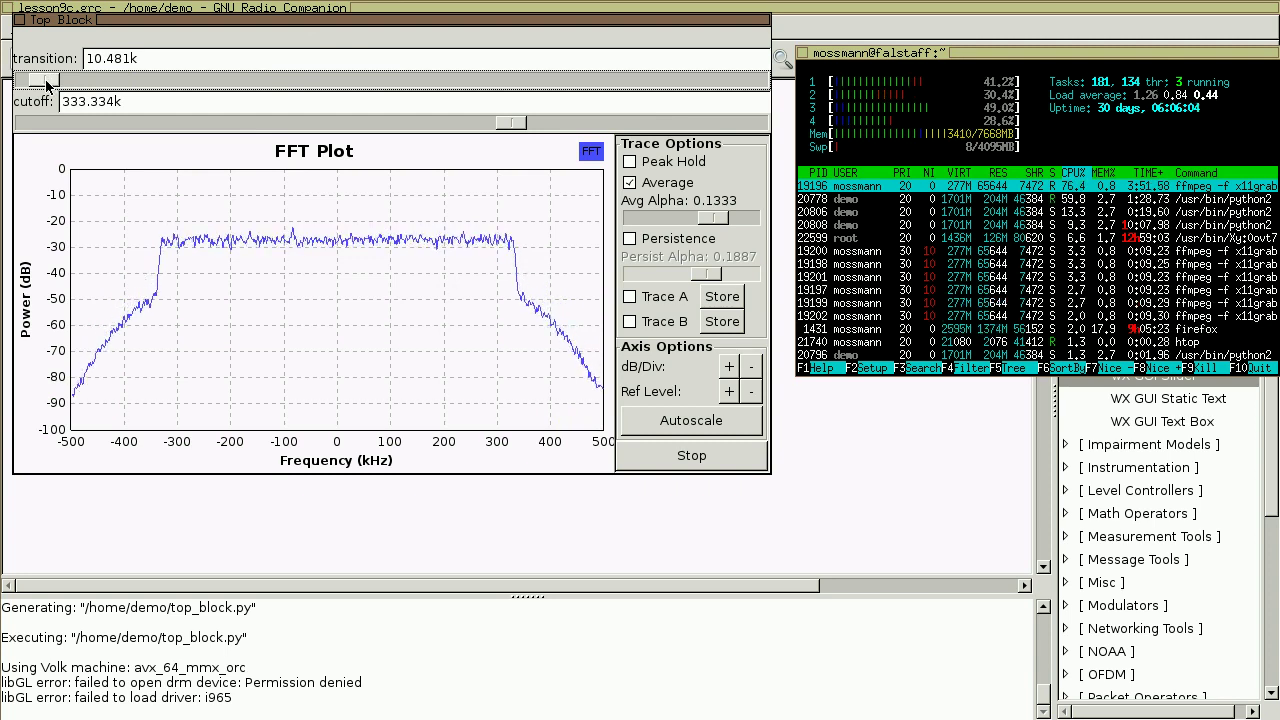
left_click_drag(45, 82, 36, 80)
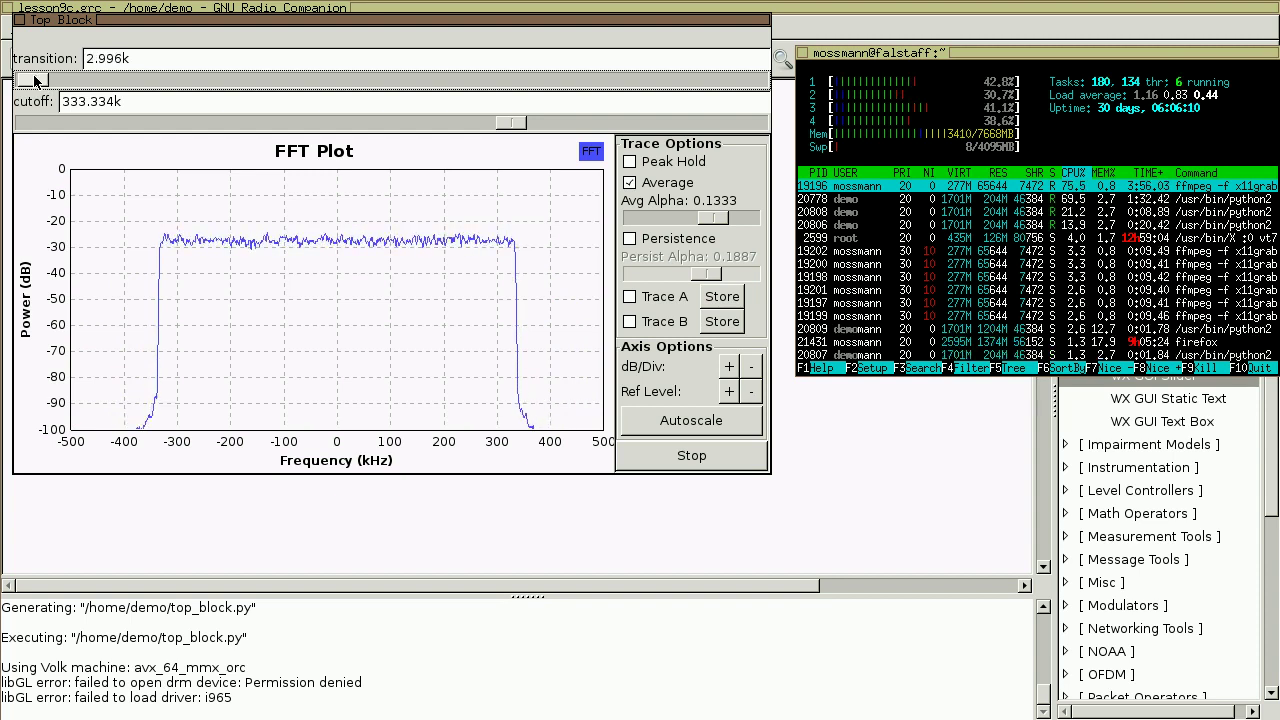
left_click(35, 80)
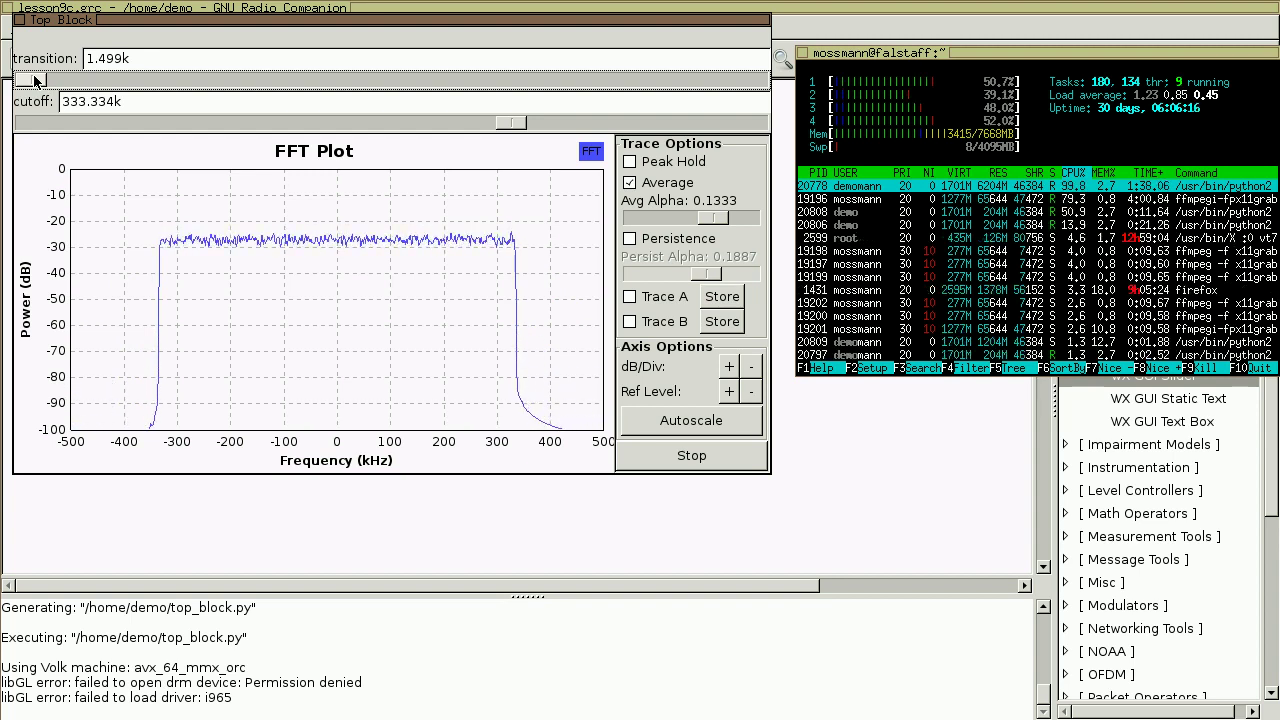
left_click(35, 80)
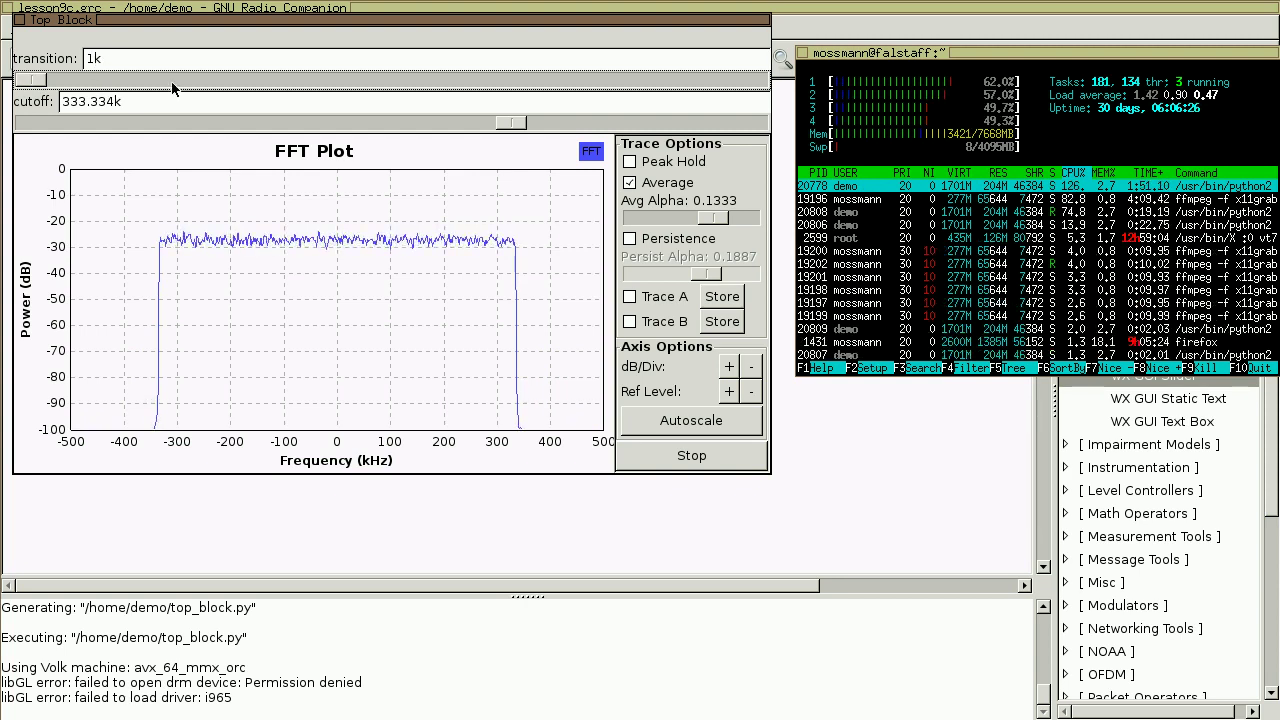
Check the processor load in the htop terminal and raise the filter's transition width to about 101k
left_click(870, 105)
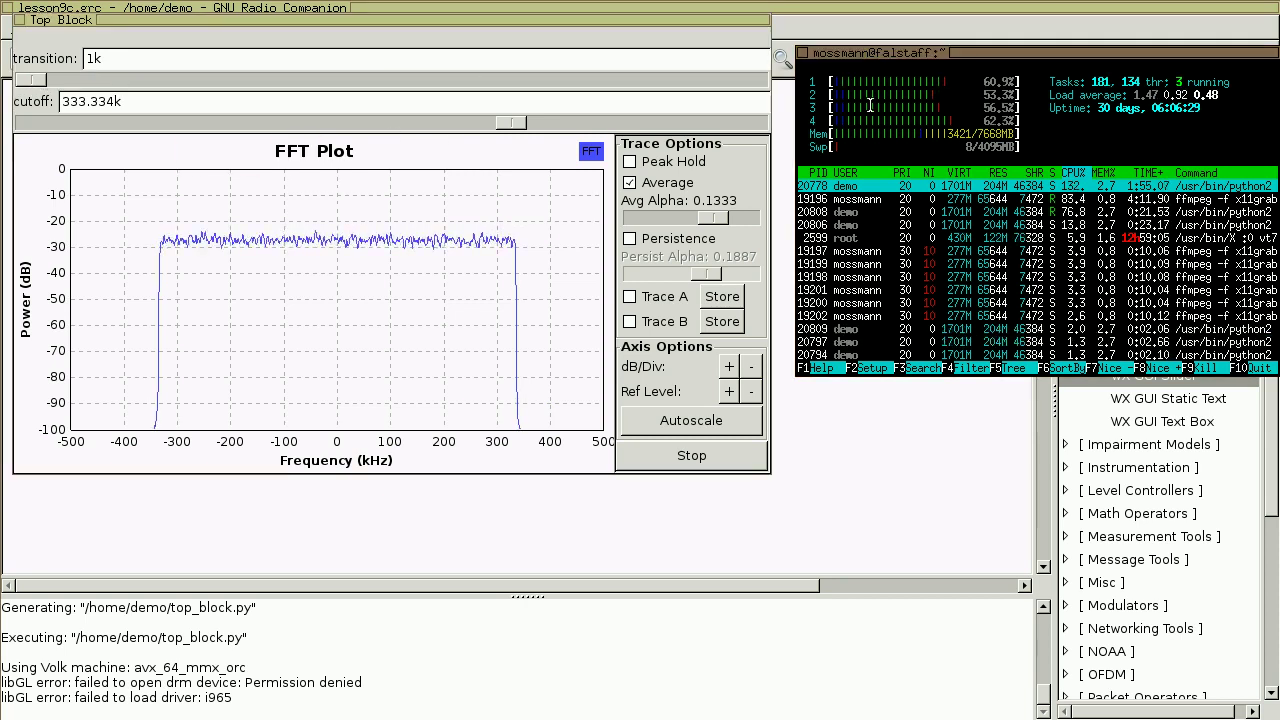
left_click(200, 241)
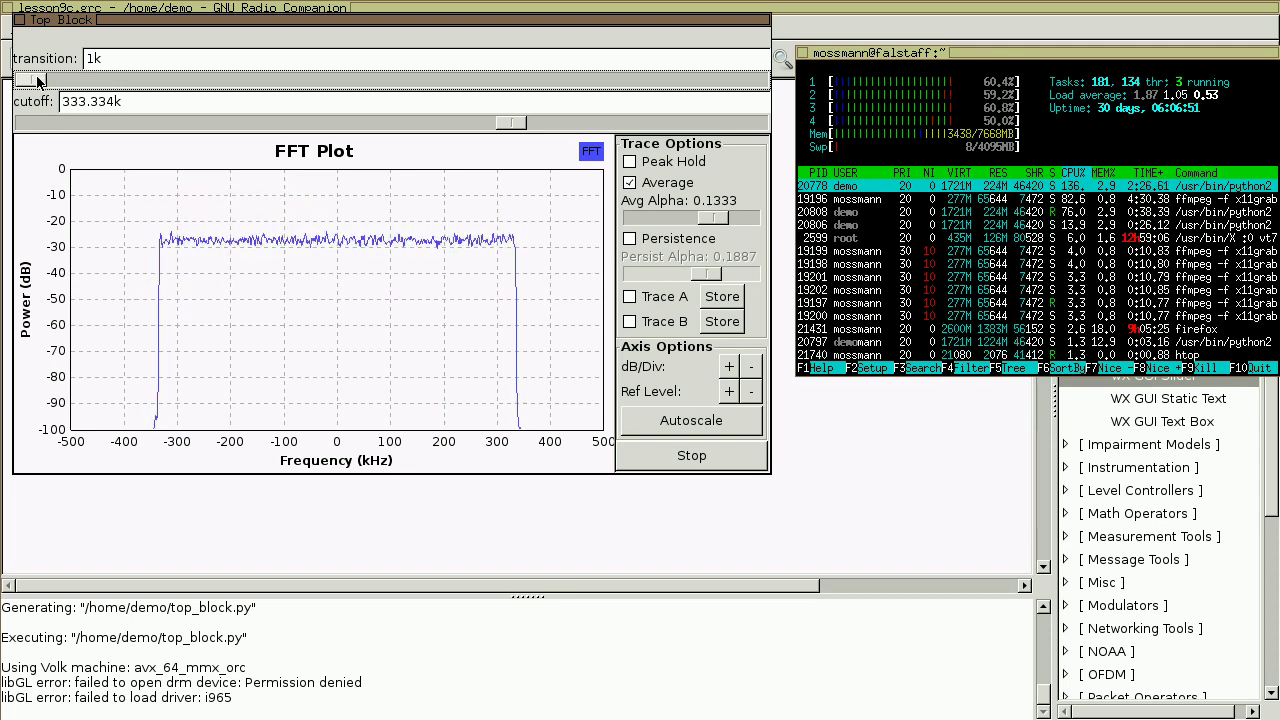
left_click_drag(38, 80, 187, 80)
mouse_move(409, 274)
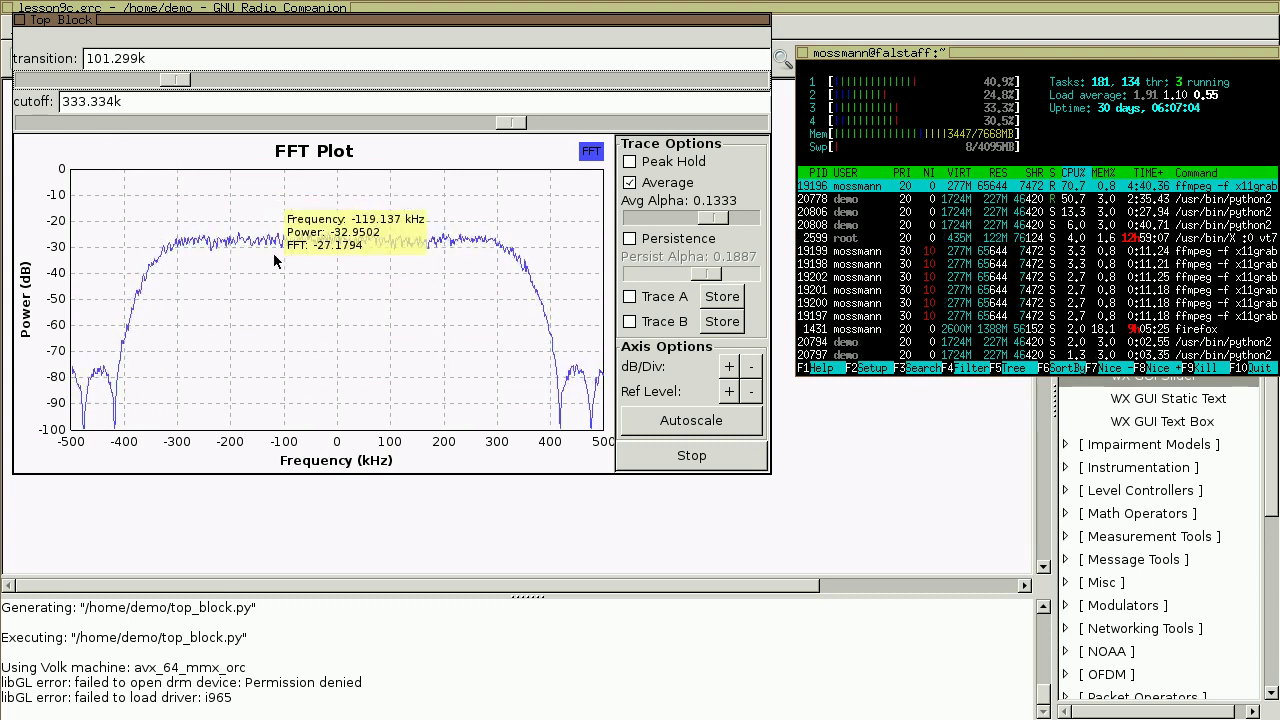
Close the running flowgraph's plot window and the htop terminal
key("alt+F4")
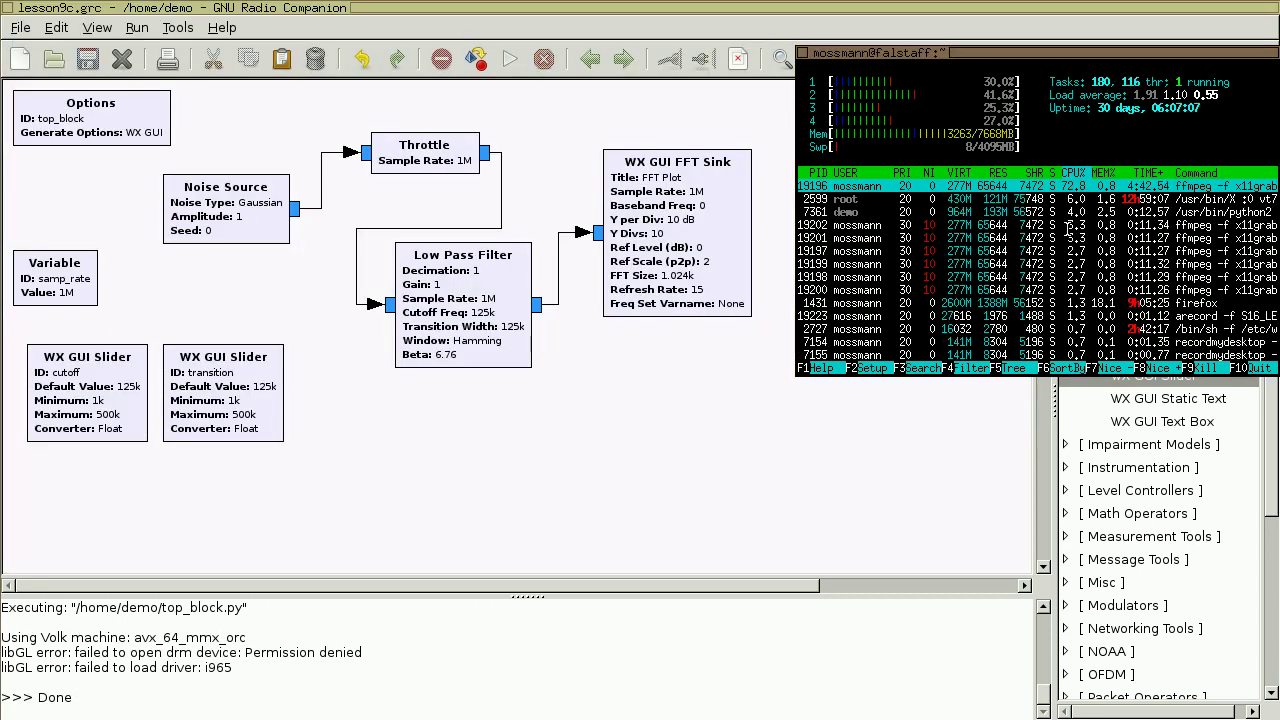
key("q")
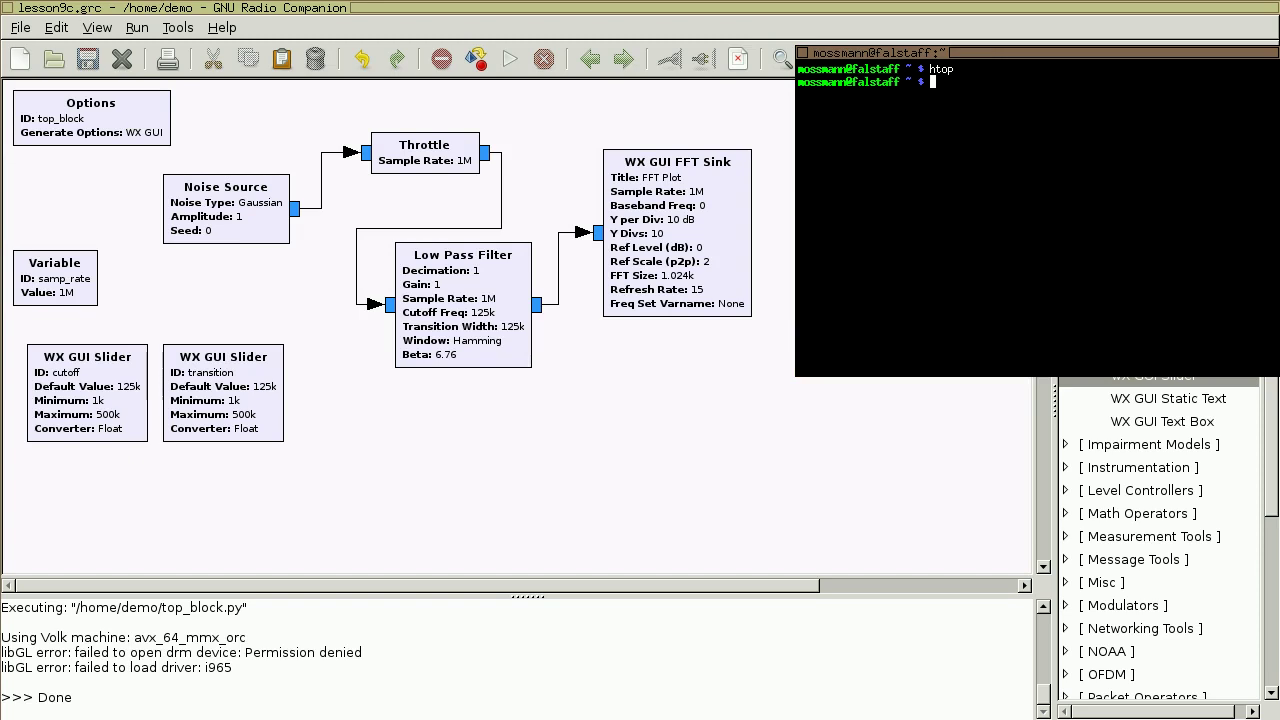
key("ctrl+d")
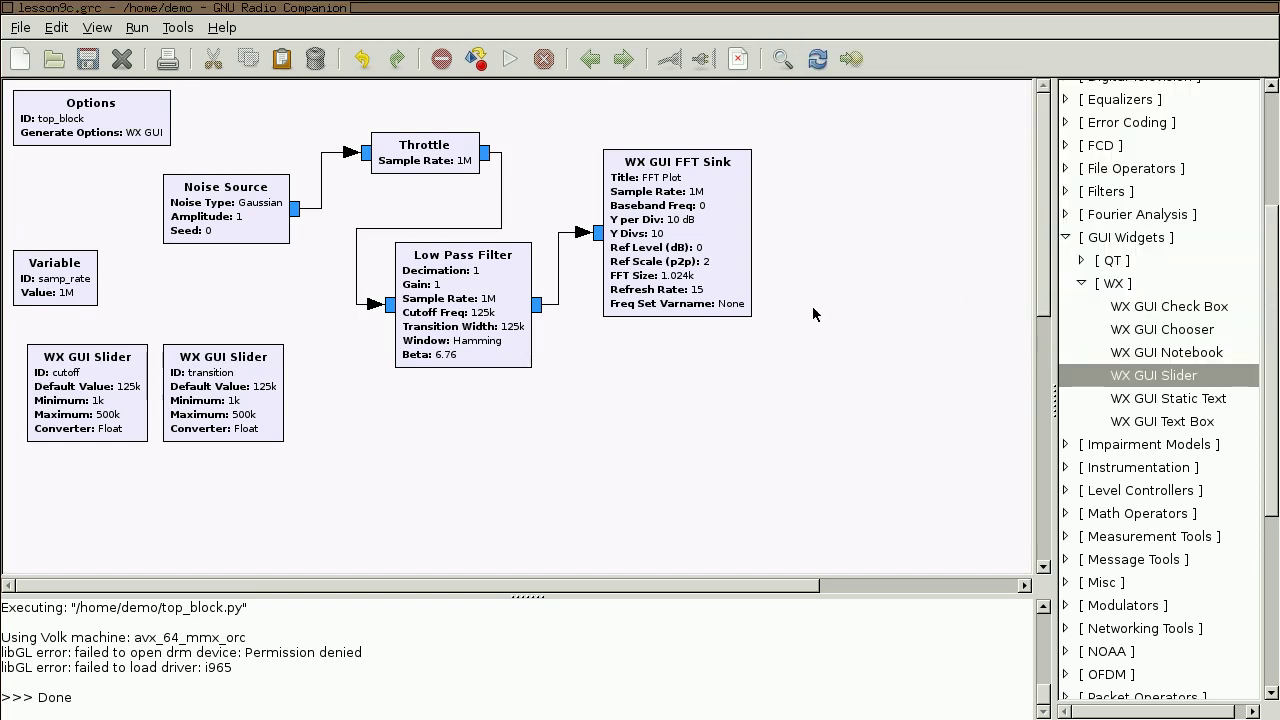
Create a new flowgraph and add a Noise Source block between the Options and Variable blocks, offset toward the canvas centre
key("ctrl+n")
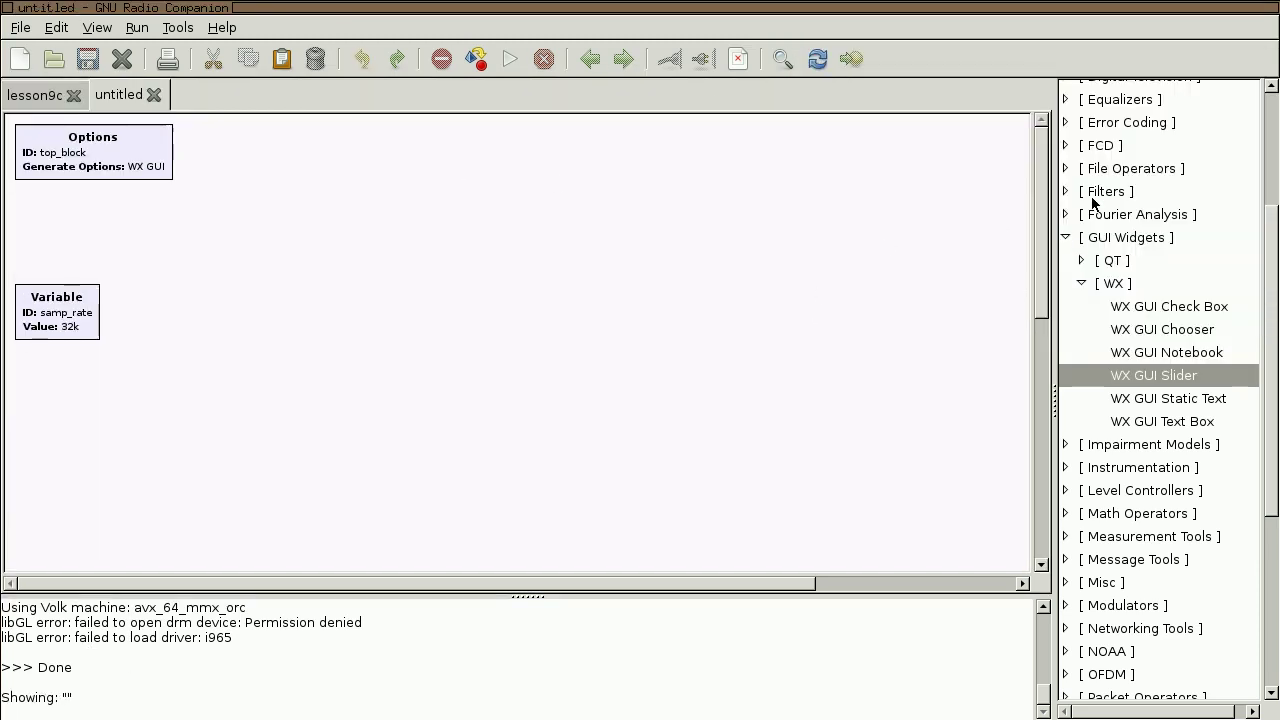
left_click(1067, 240)
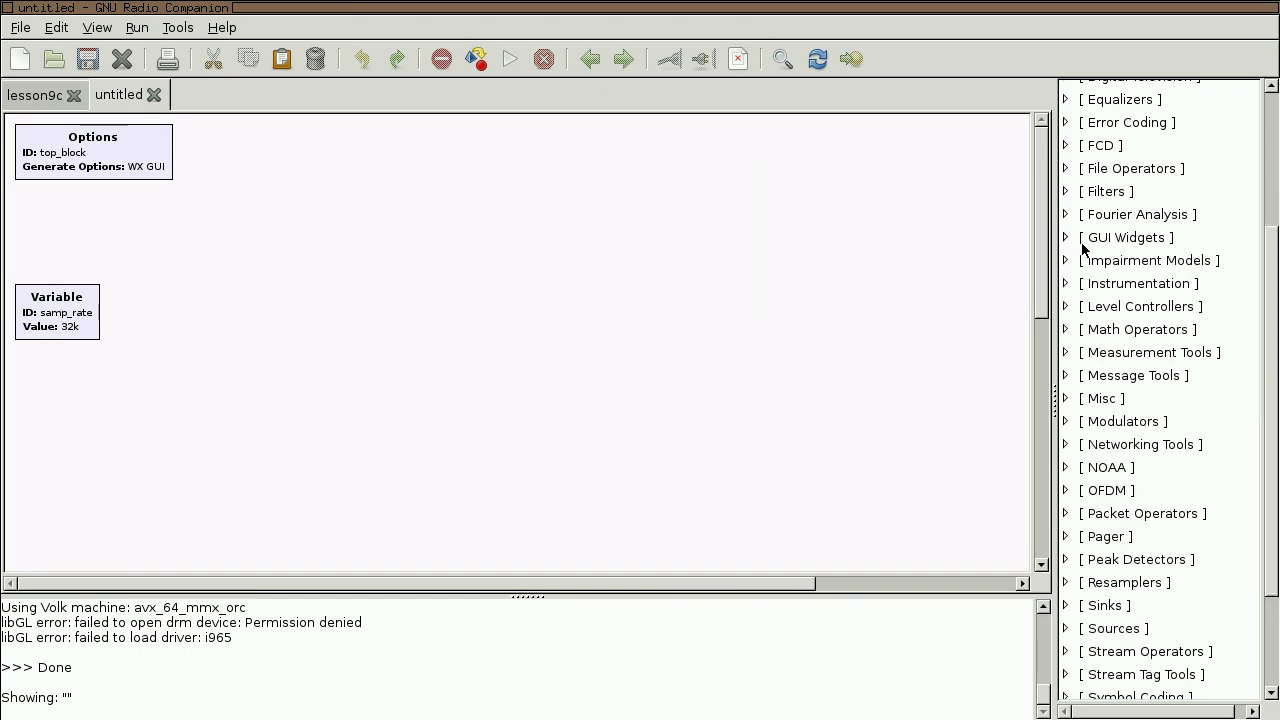
scroll(1082, 250, "down", 3)
left_click(1066, 688)
scroll(1123, 577, "down", 3)
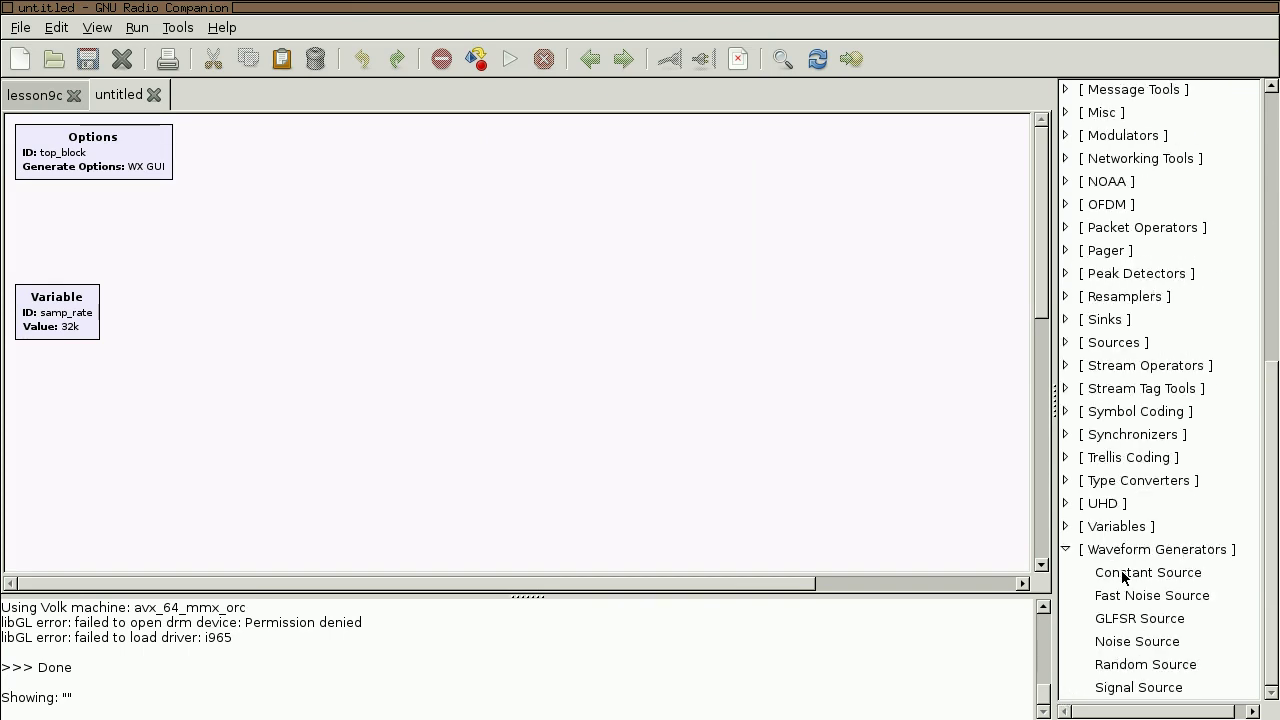
double_click(1148, 645)
left_click_drag(461, 413, 277, 243)
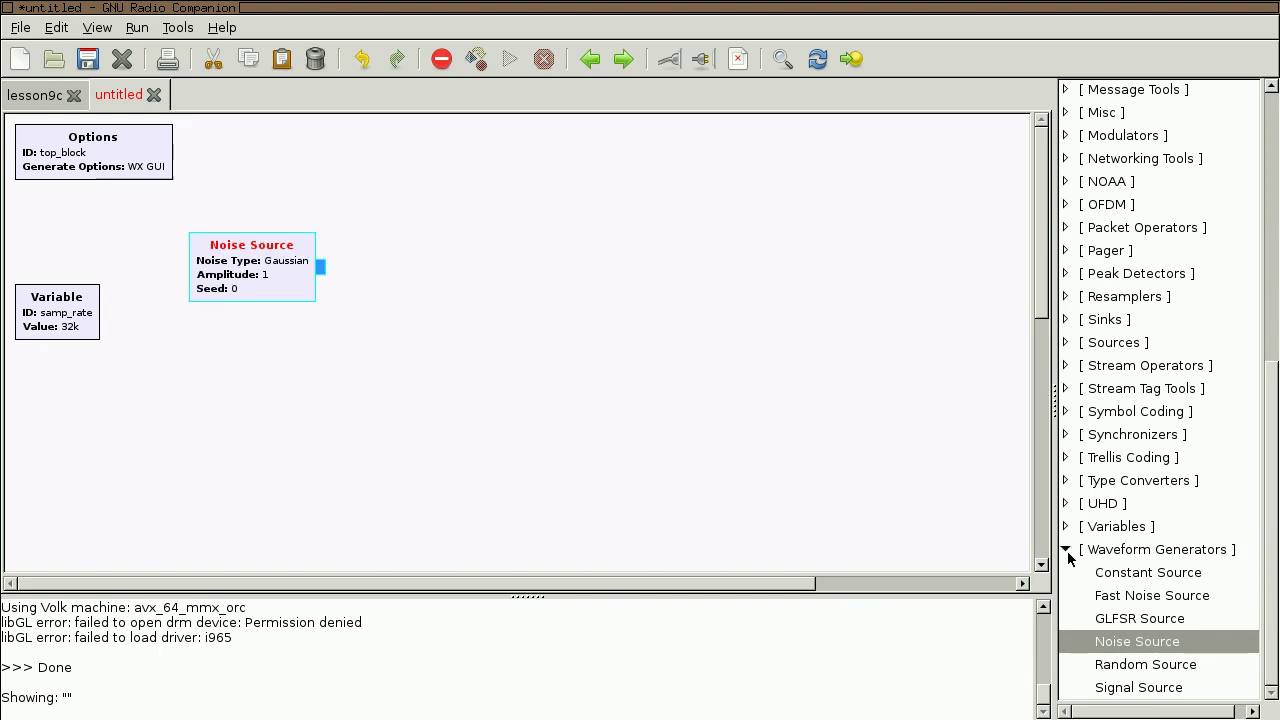
Add a WX GUI FFT Sink block and place it well to the right of the Noise Source
left_click(1067, 552)
scroll(1131, 516, "up", 5)
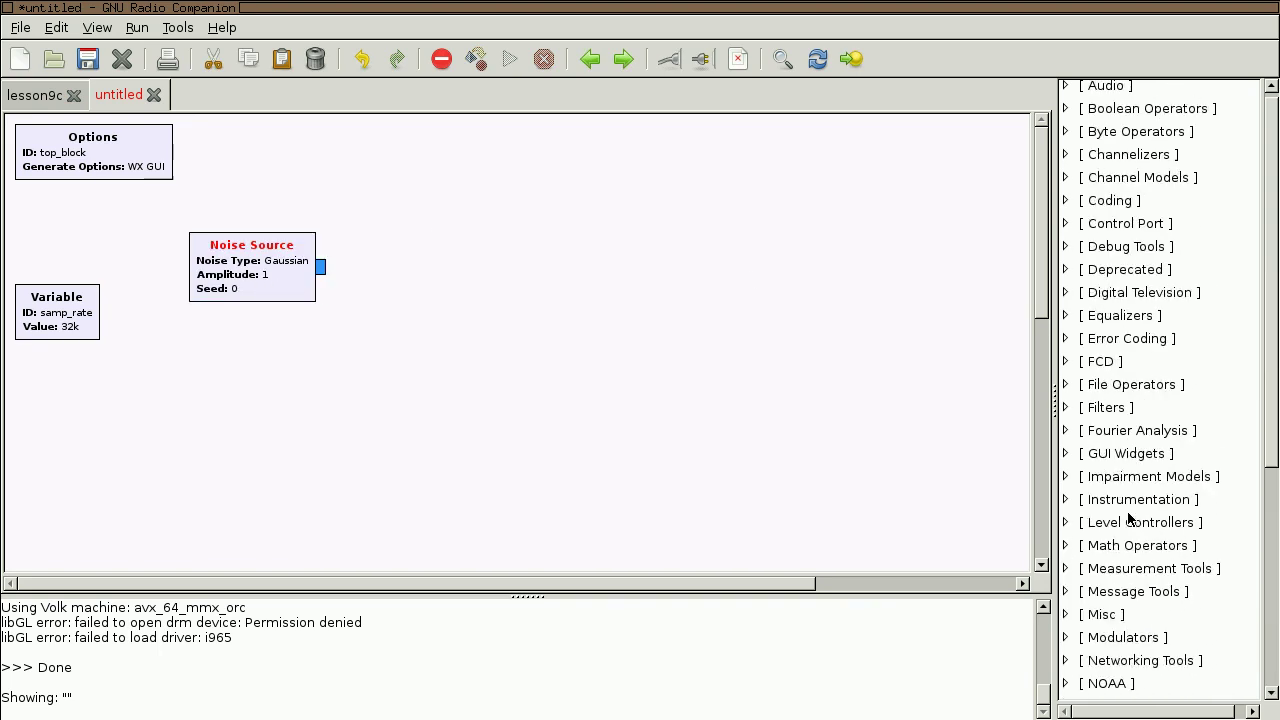
left_click(1066, 499)
left_click(1080, 545)
double_click(1155, 595)
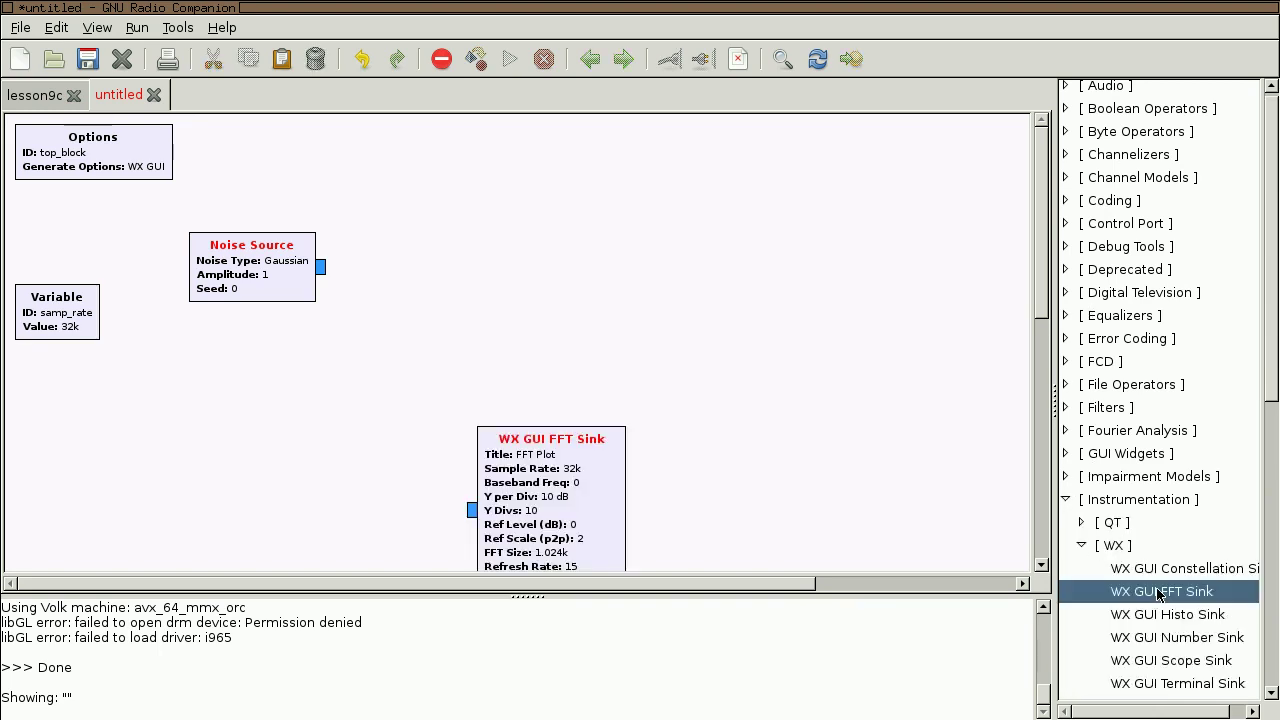
left_click_drag(546, 478, 629, 284)
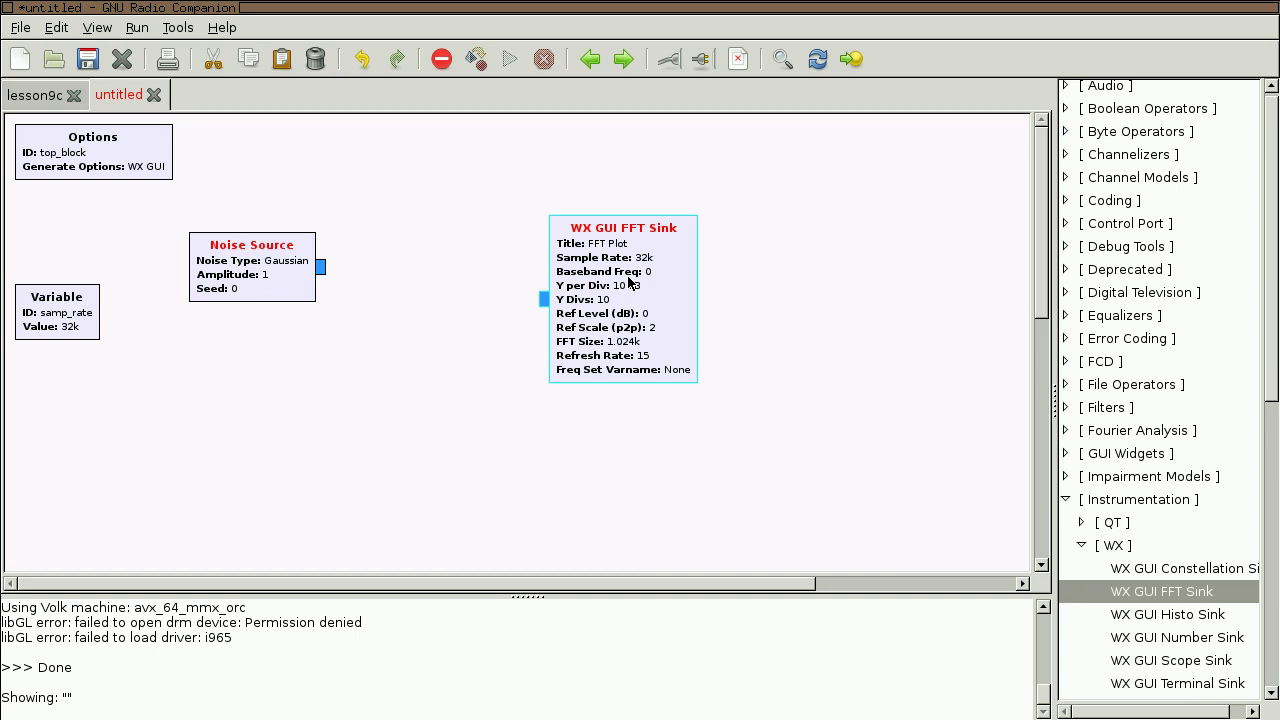
Add a Throttle block between the Noise Source and the FFT Sink and connect the Noise Source output to its input
left_click(1066, 499)
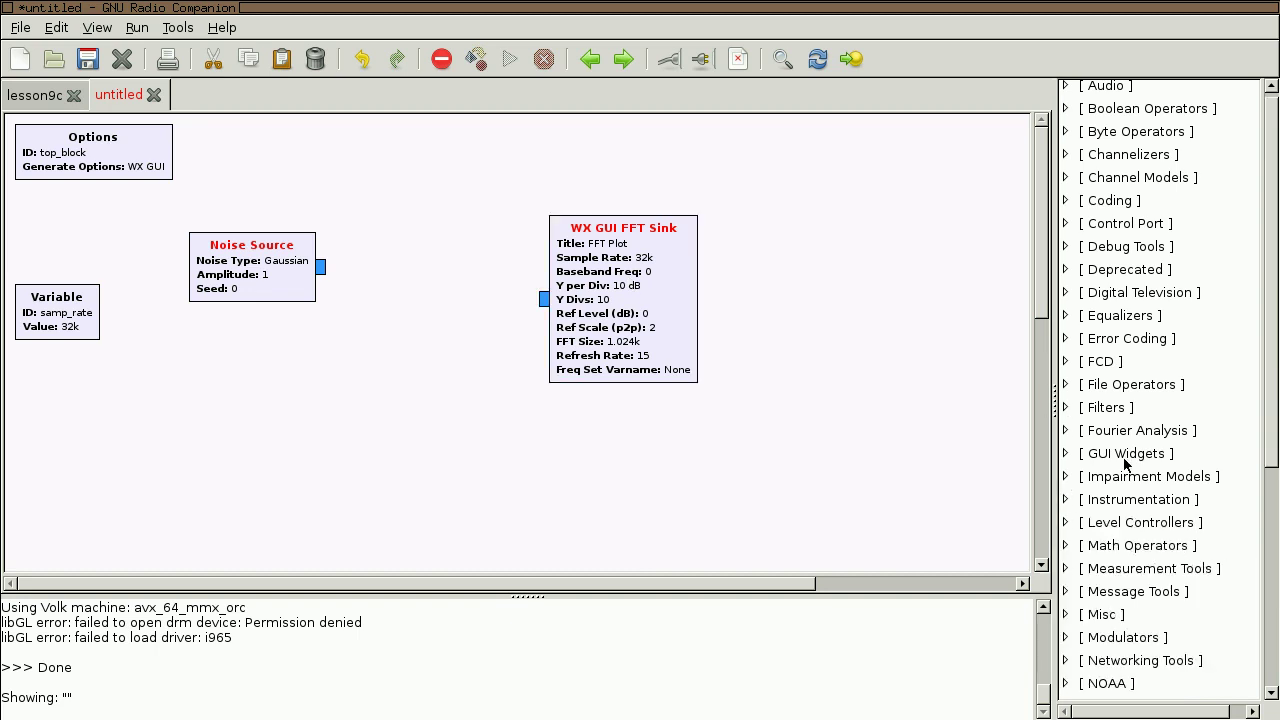
scroll(1120, 613, "down", 2)
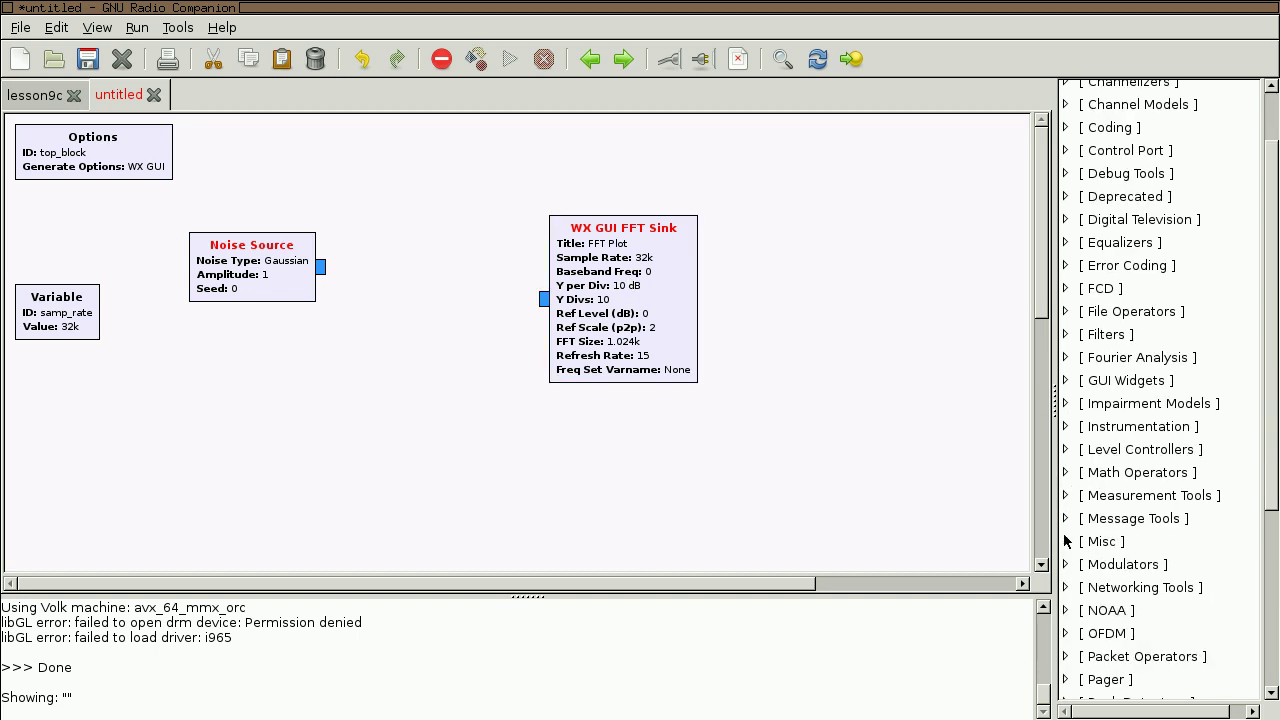
left_click(1066, 541)
scroll(1150, 600, "down", 6)
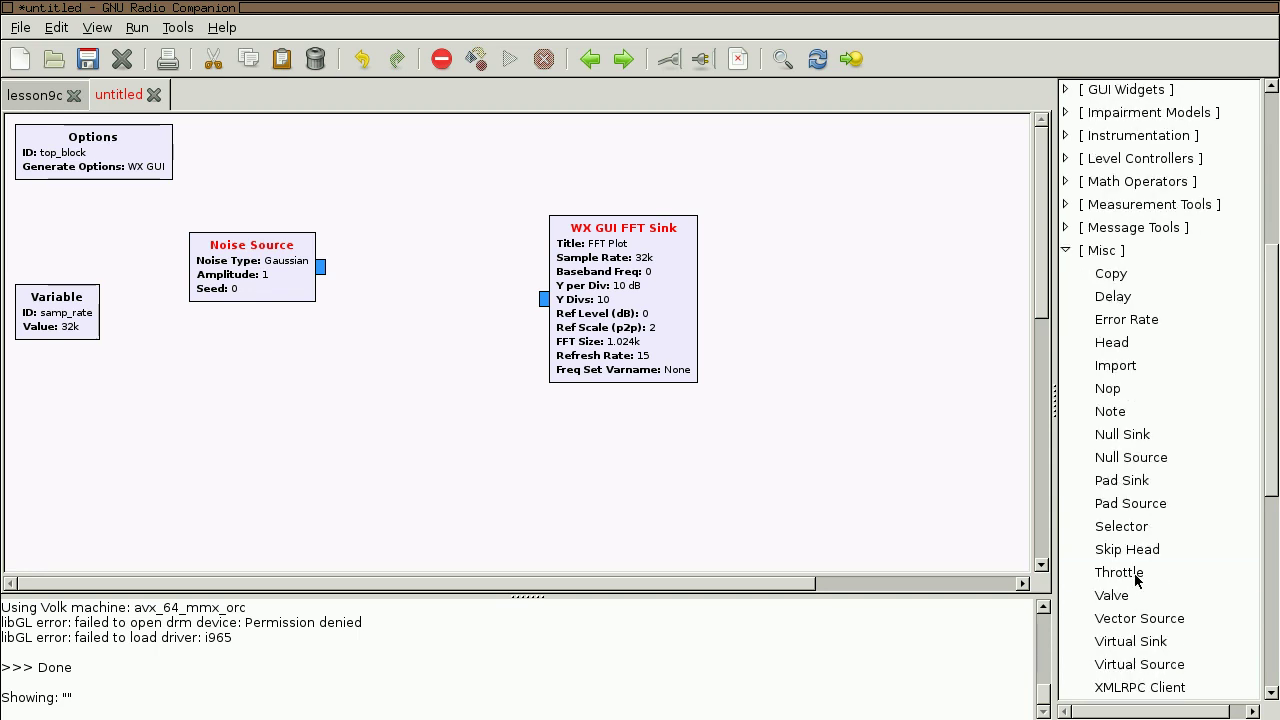
double_click(1135, 574)
left_click_drag(595, 375, 419, 235)
left_click(326, 268)
left_click(368, 227)
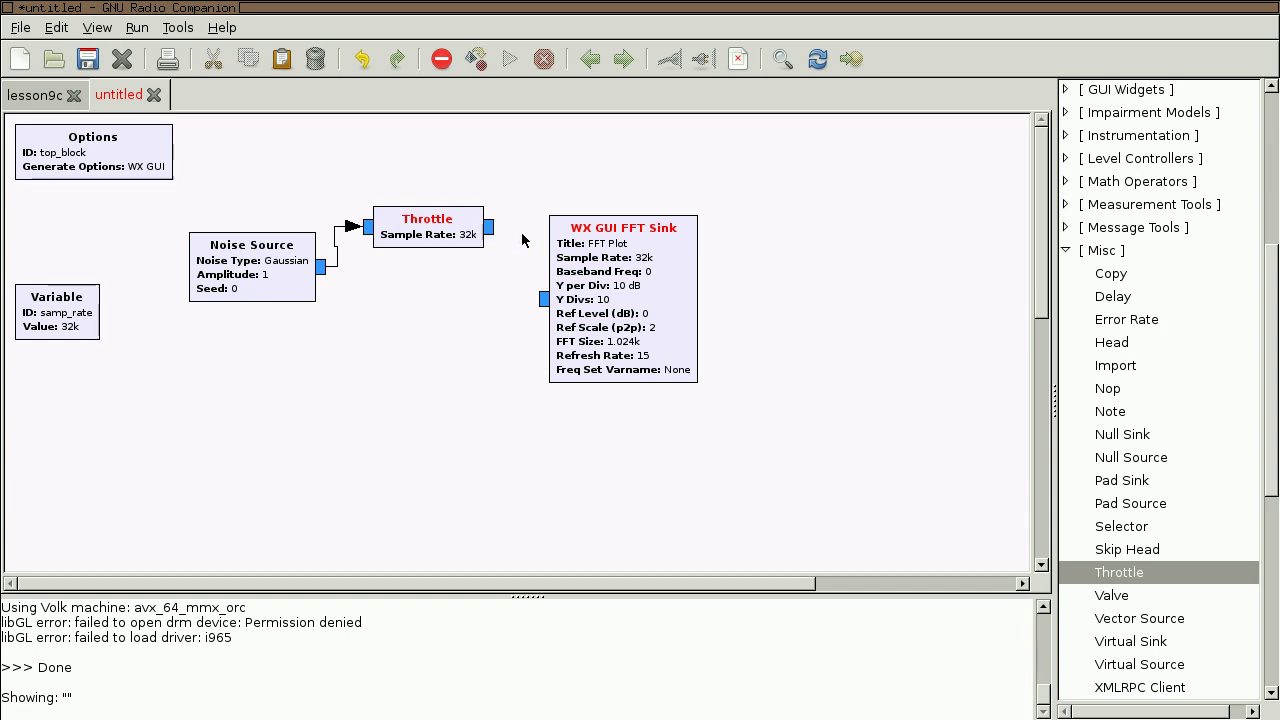
Spread the Noise Source, Throttle and FFT Sink further apart and connect the Throttle output to the FFT Sink
left_click_drag(592, 262, 648, 262)
left_click_drag(264, 258, 201, 256)
left_click_drag(443, 245, 421, 221)
left_click_drag(666, 314, 677, 279)
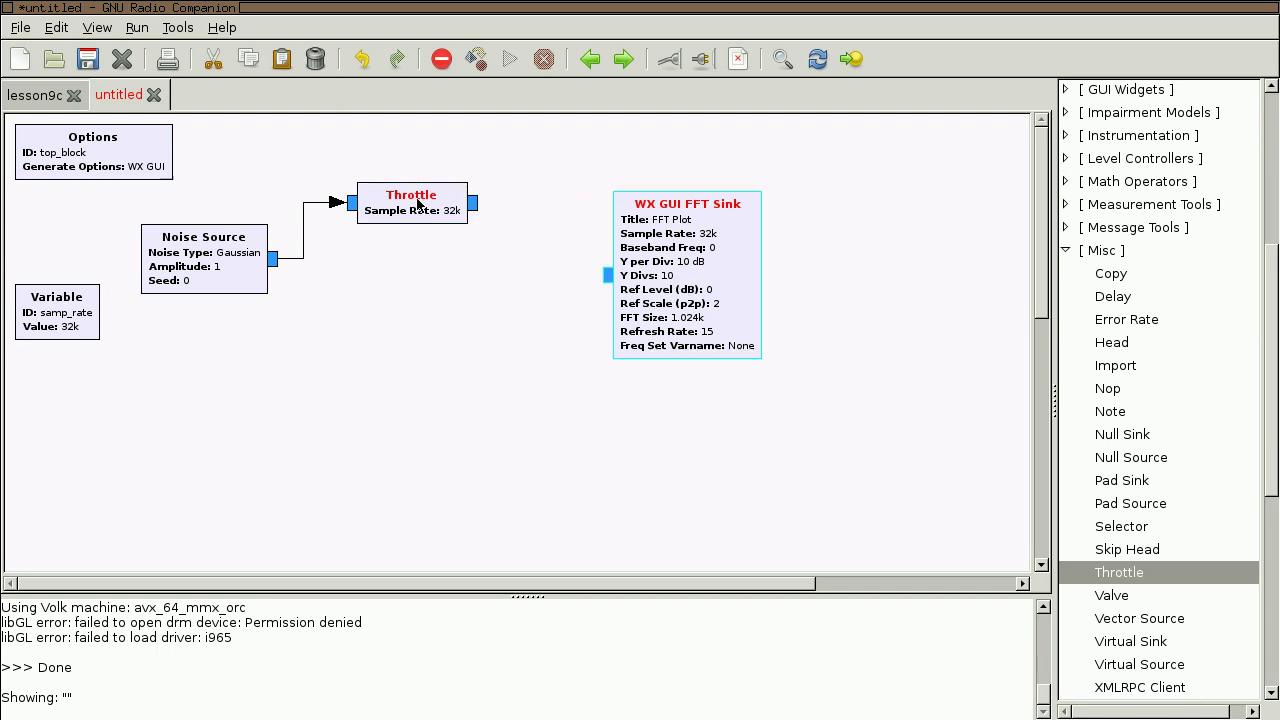
left_click(476, 205)
left_click(607, 276)
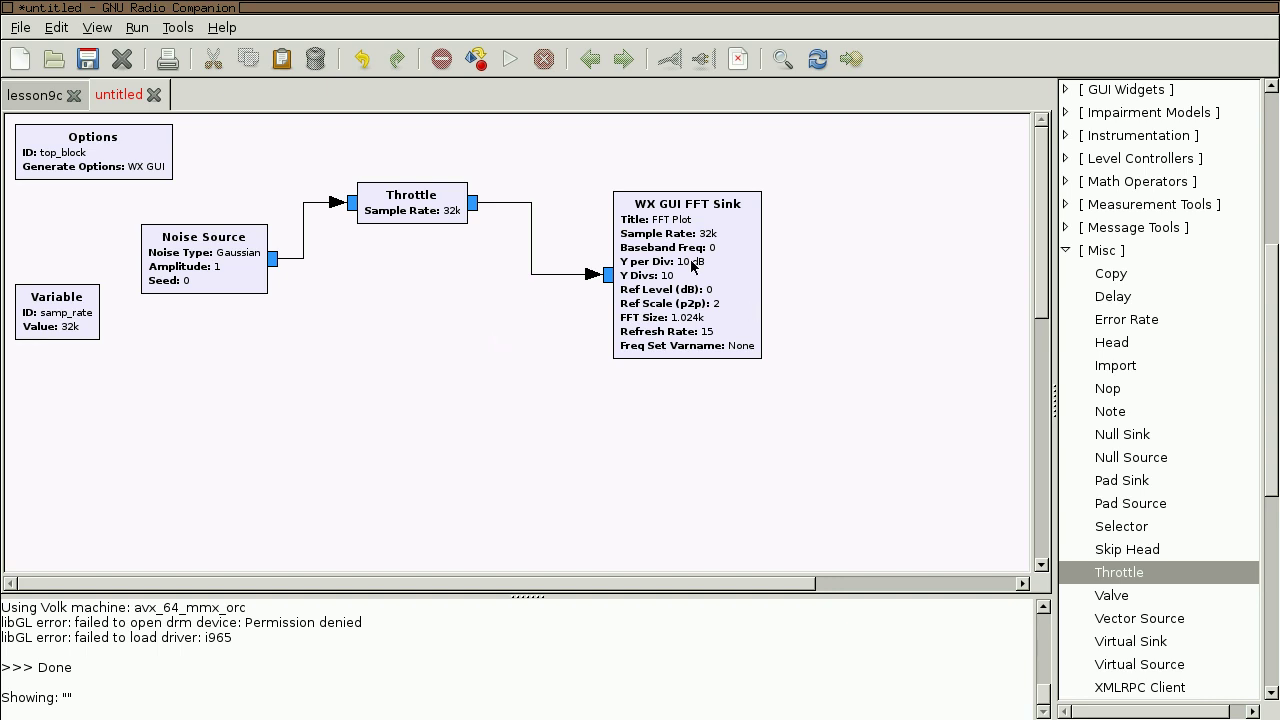
Find the Delay block, place it below the Throttle and set its delay to 1
left_click(1069, 250)
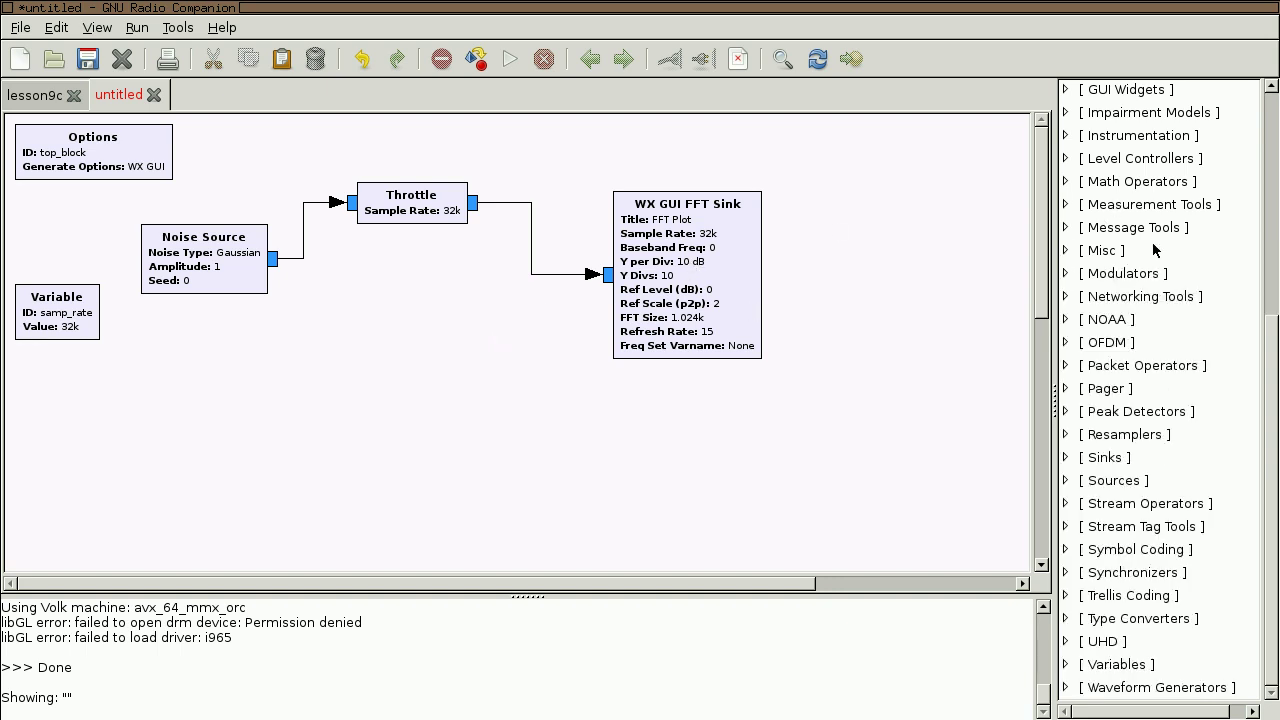
scroll(1130, 277, "up", 8)
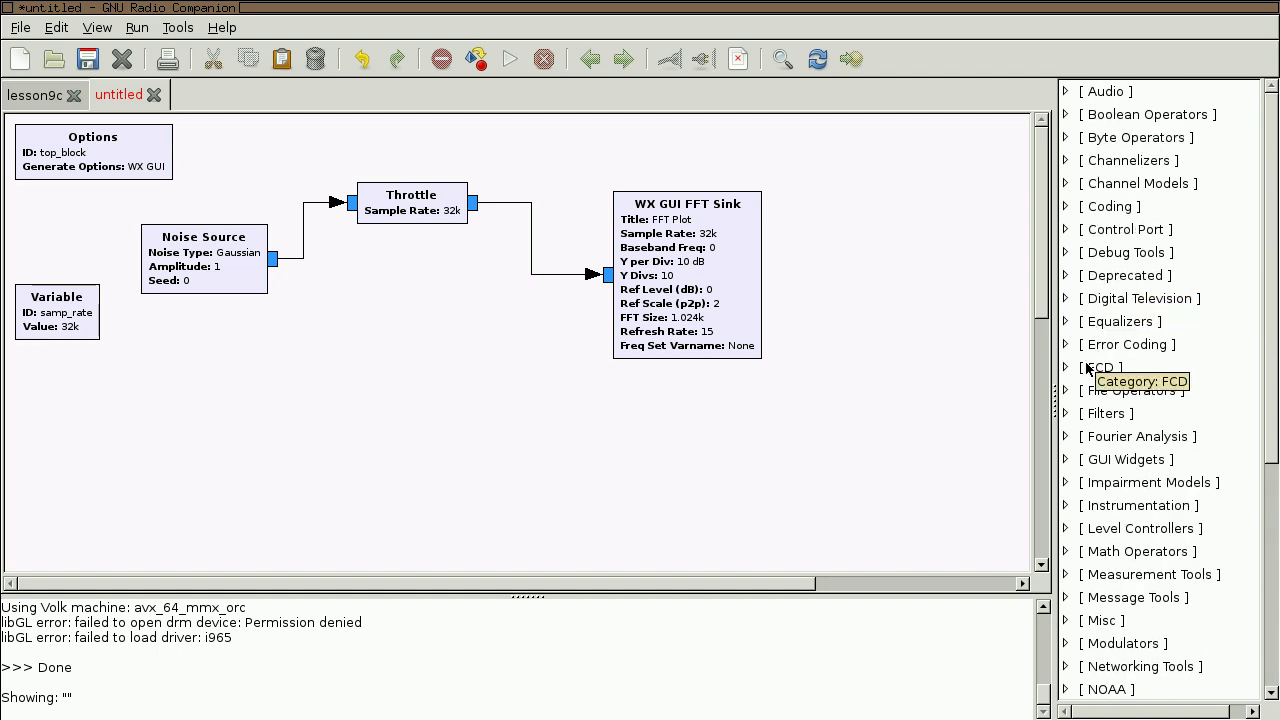
left_click(1148, 124)
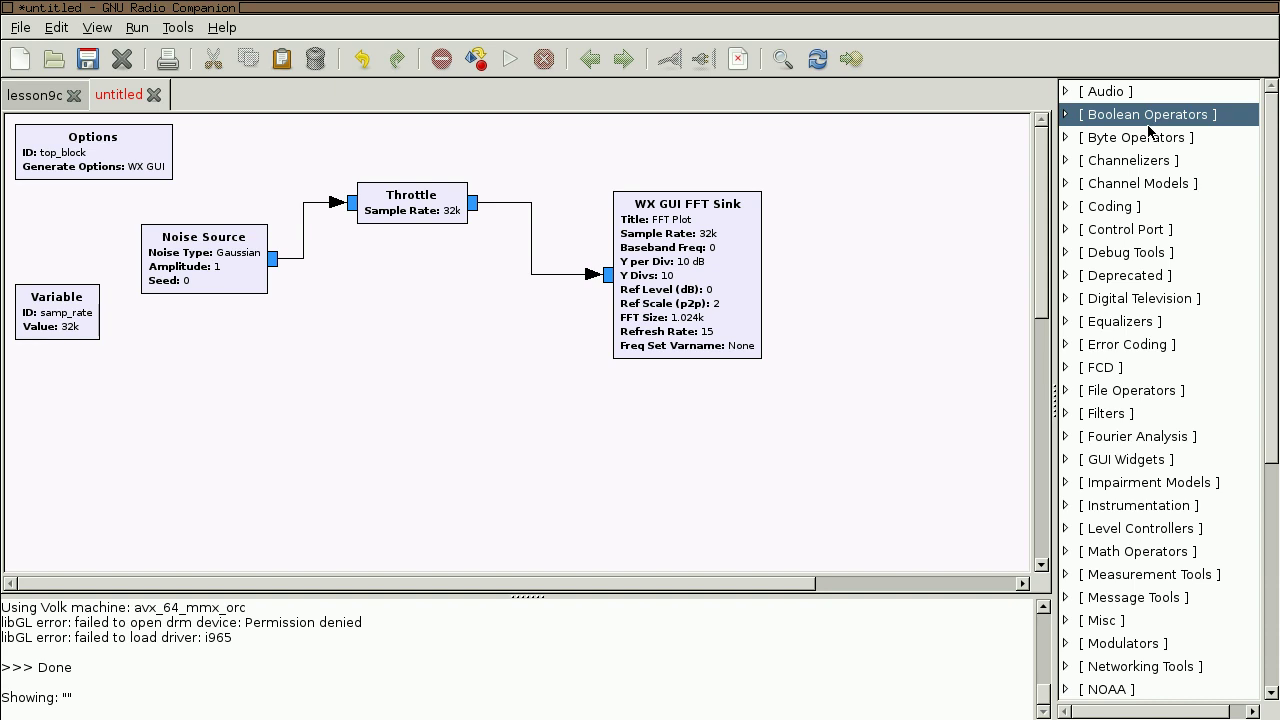
type("delay")
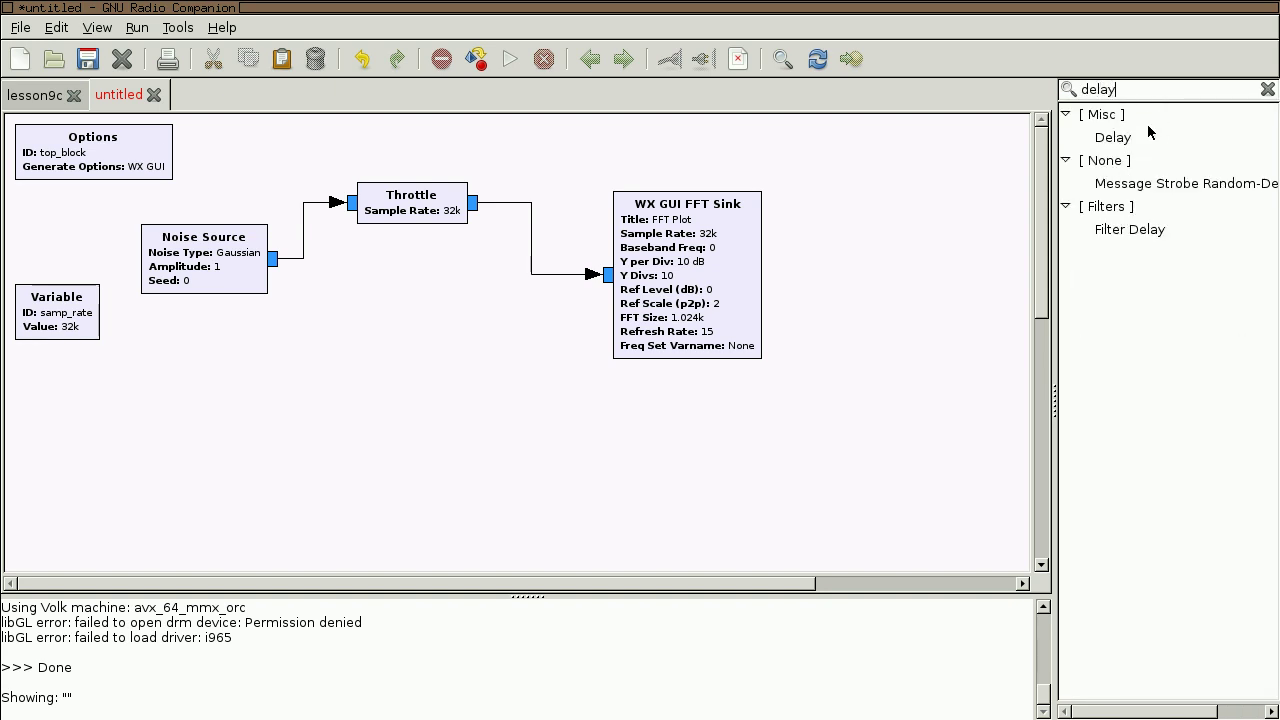
left_click_drag(1110, 140, 362, 344)
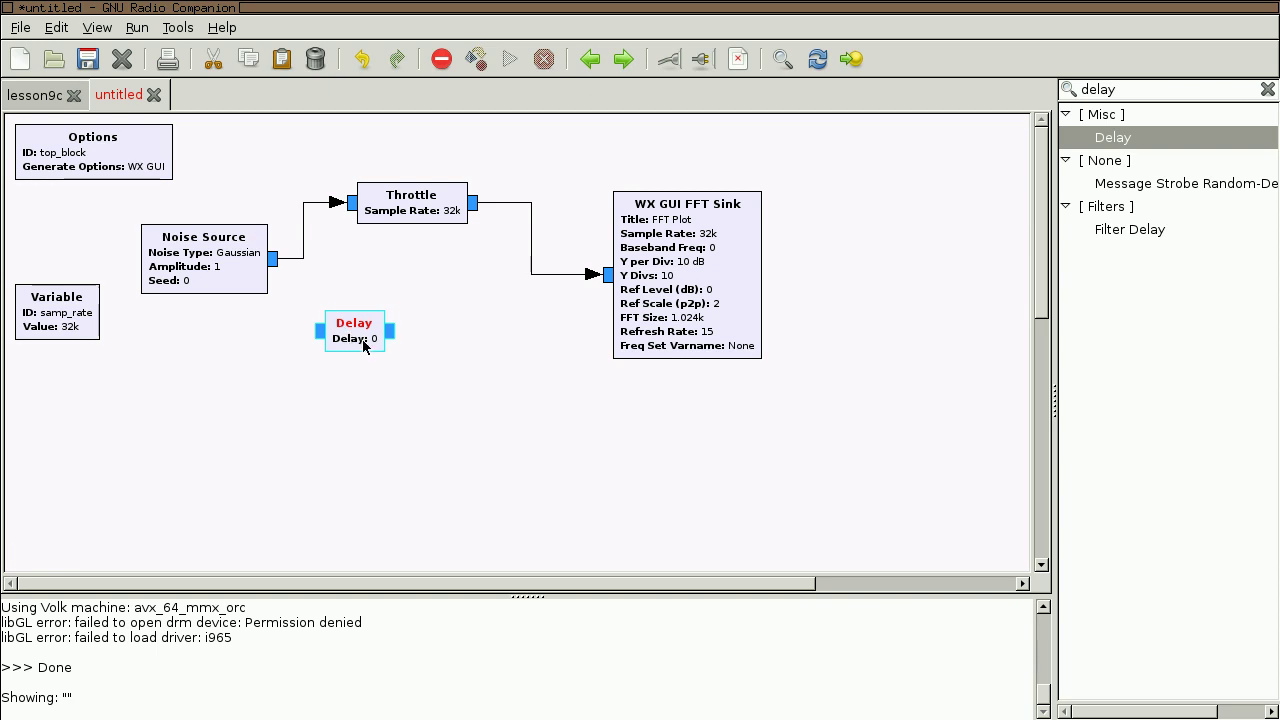
double_click(364, 345)
left_click(204, 118)
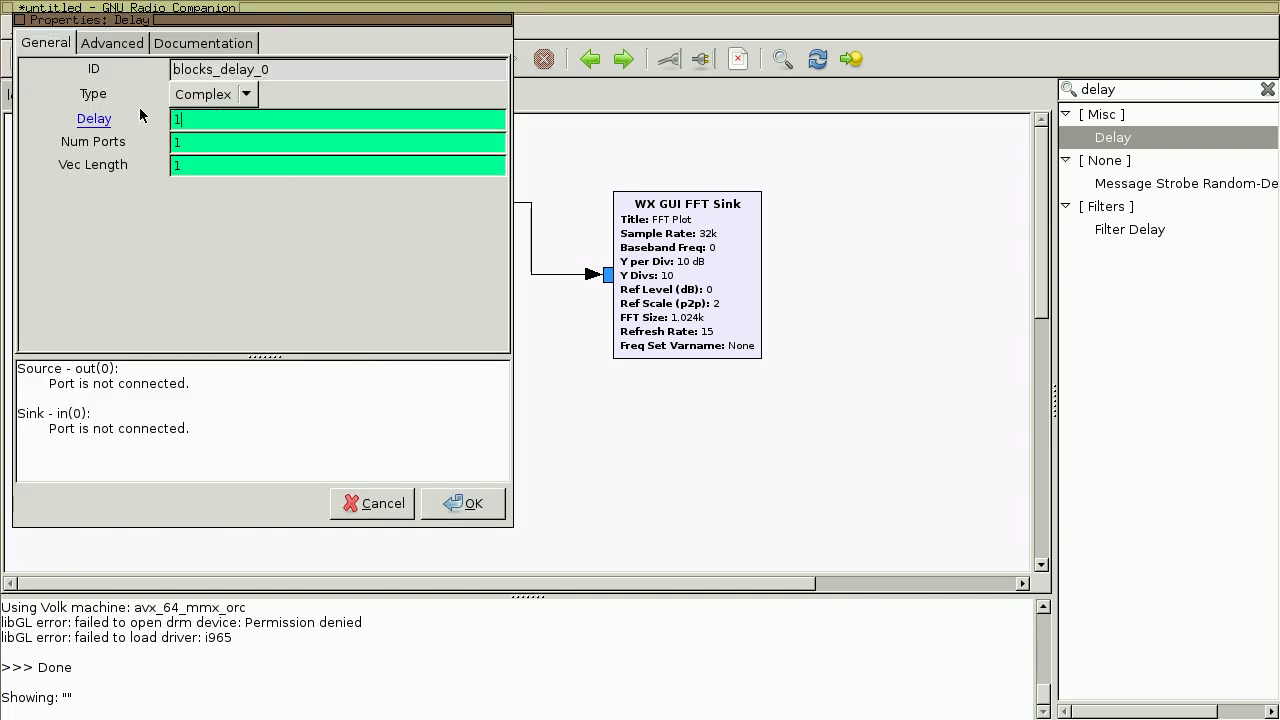
left_click(463, 504)
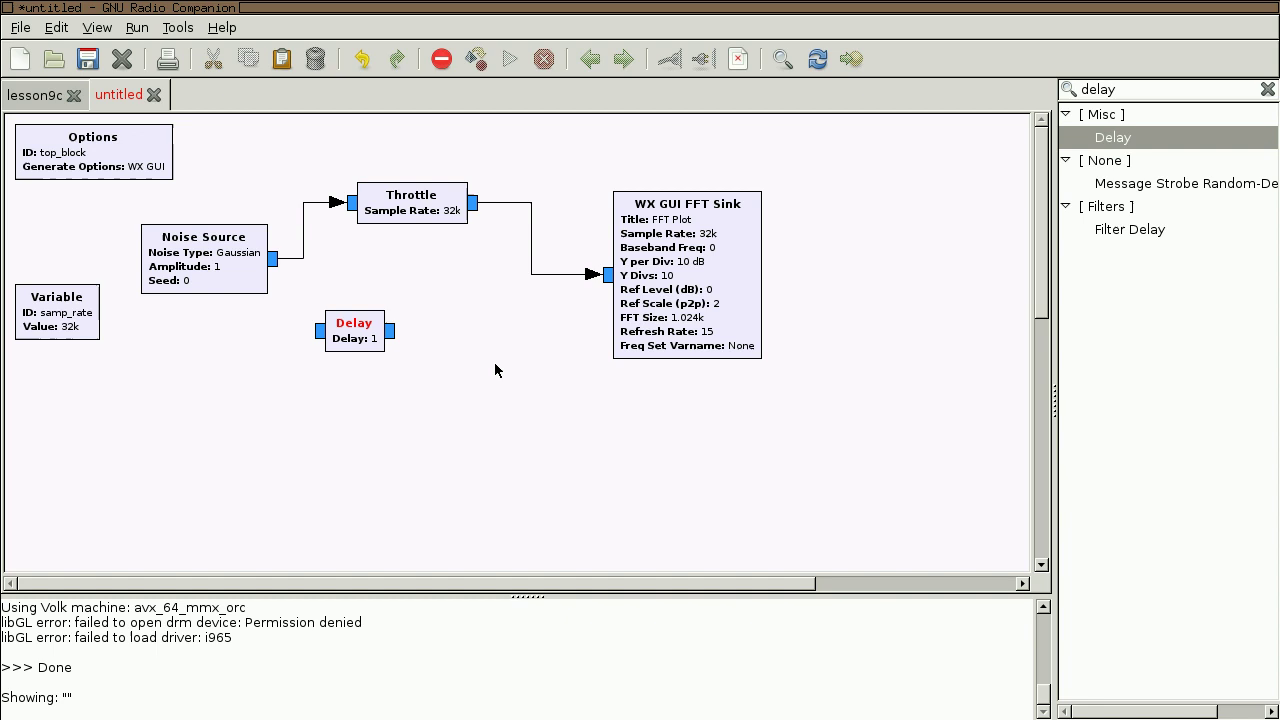
Find the Add block and place it between the Delay block and the FFT Sink
double_click(1145, 90)
type("add")
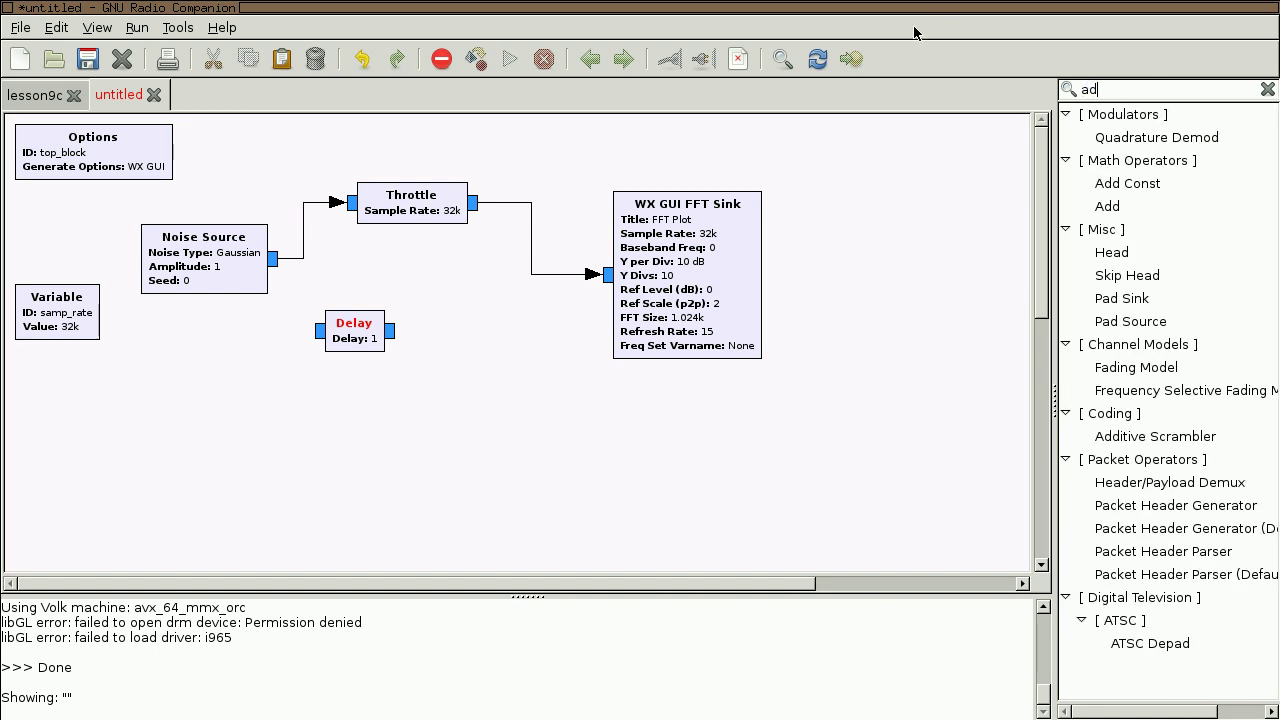
left_click(1148, 117)
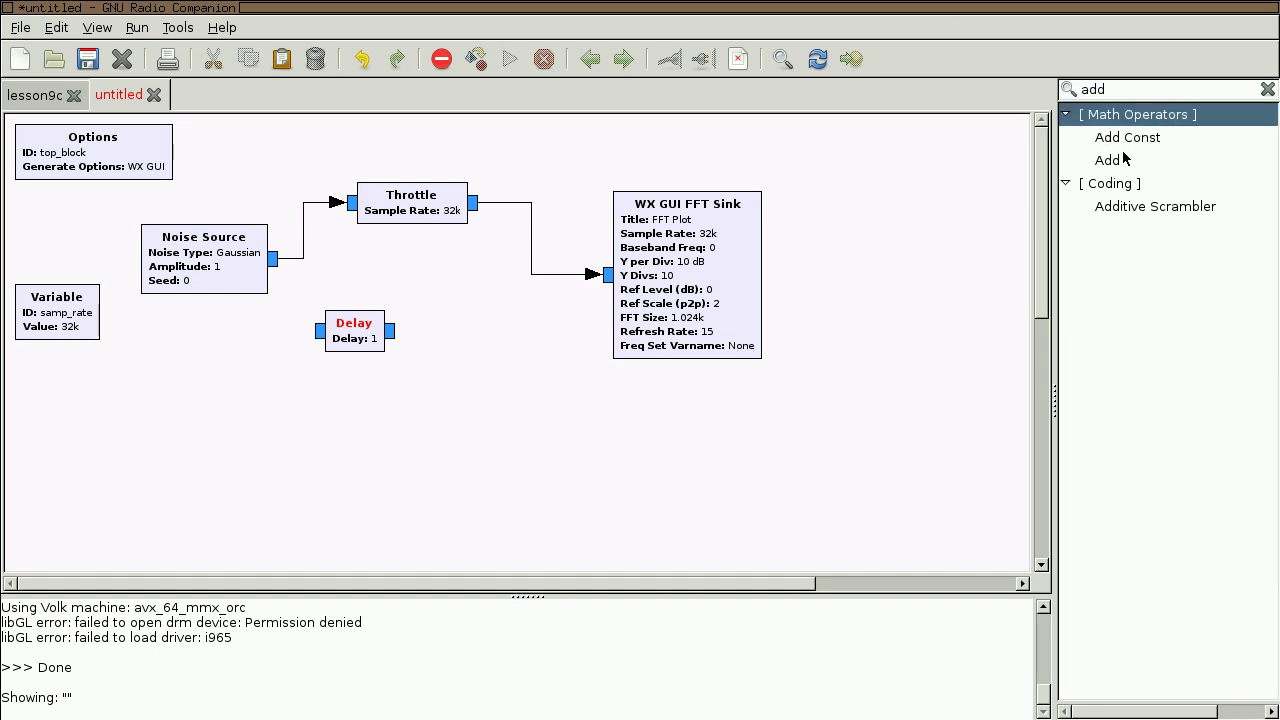
double_click(1123, 158)
left_click_drag(637, 487, 526, 320)
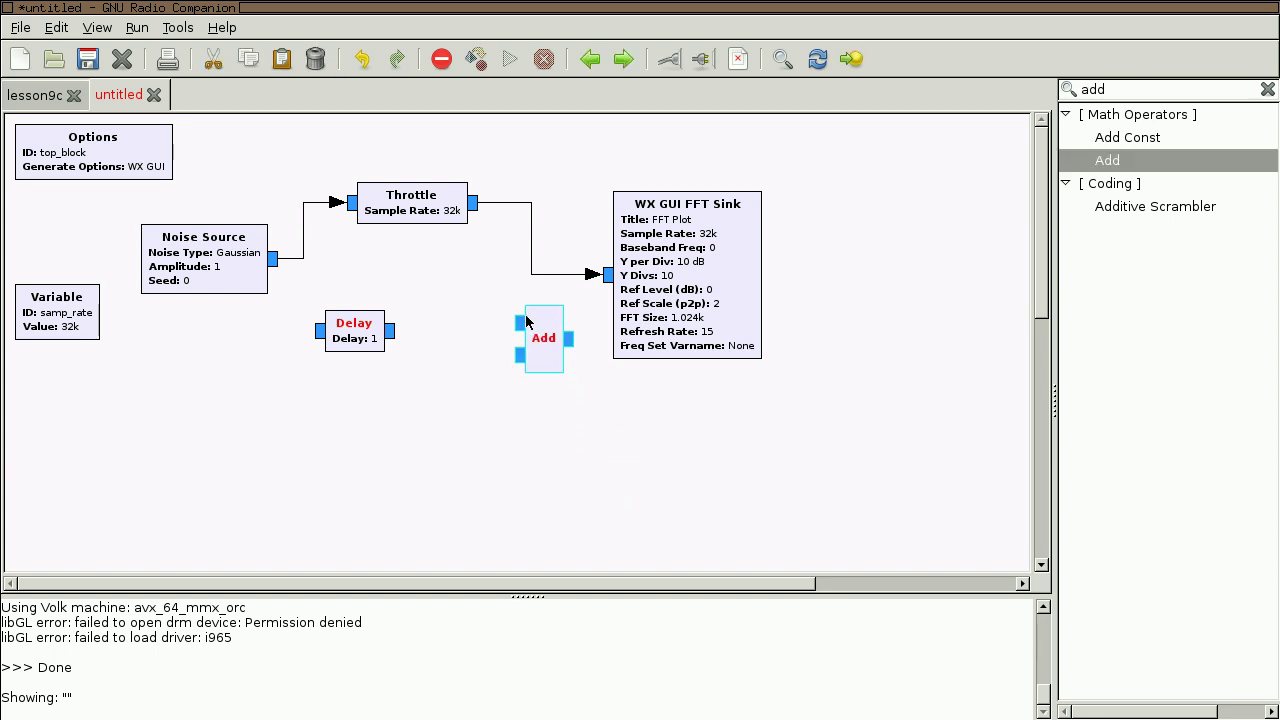
Delete the Throttle-to-FFT Sink connection and move the Noise Source, Throttle and Delay blocks apart to make room for wiring
left_click(540, 275)
key("Delete")
left_click(315, 331)
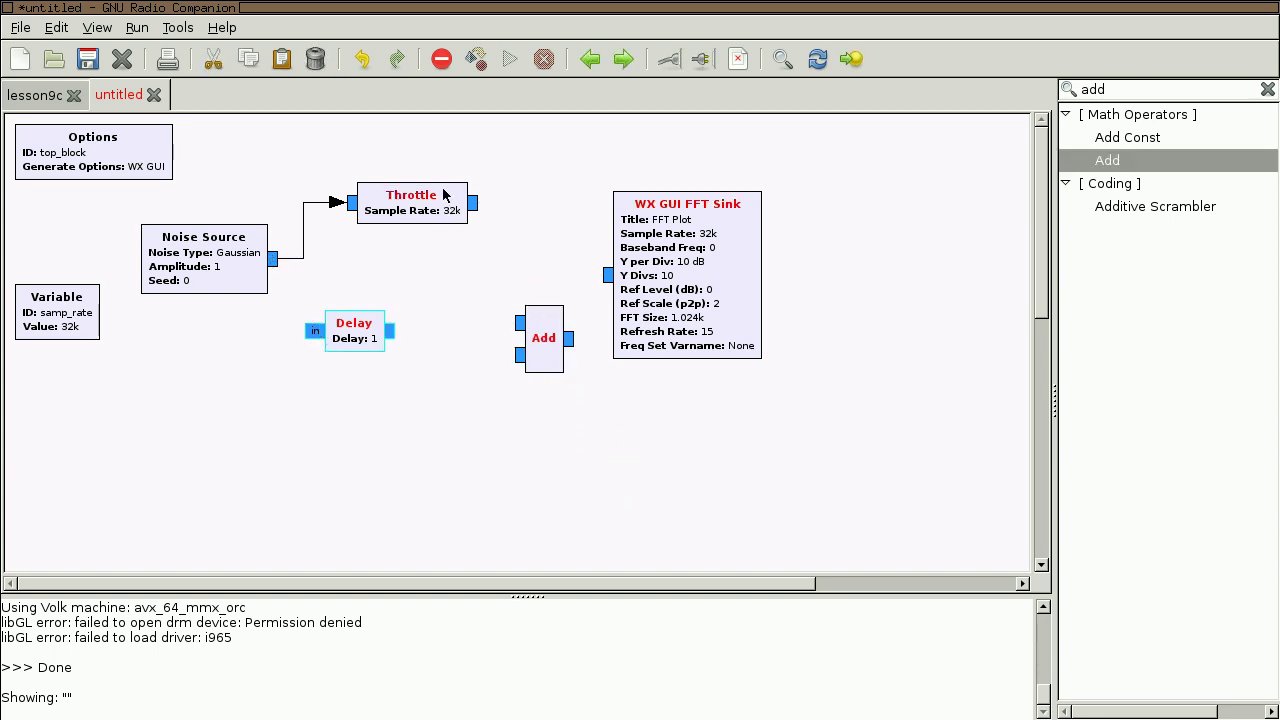
left_click_drag(224, 255, 176, 223)
left_click_drag(404, 209, 320, 178)
left_click_drag(376, 338, 432, 373)
Connect the Throttle to the Delay and to the Add block's first input, and the Delay to the Add block's second input
left_click(396, 175)
left_click(356, 330)
left_click(513, 358)
left_click(398, 171)
left_click(516, 324)
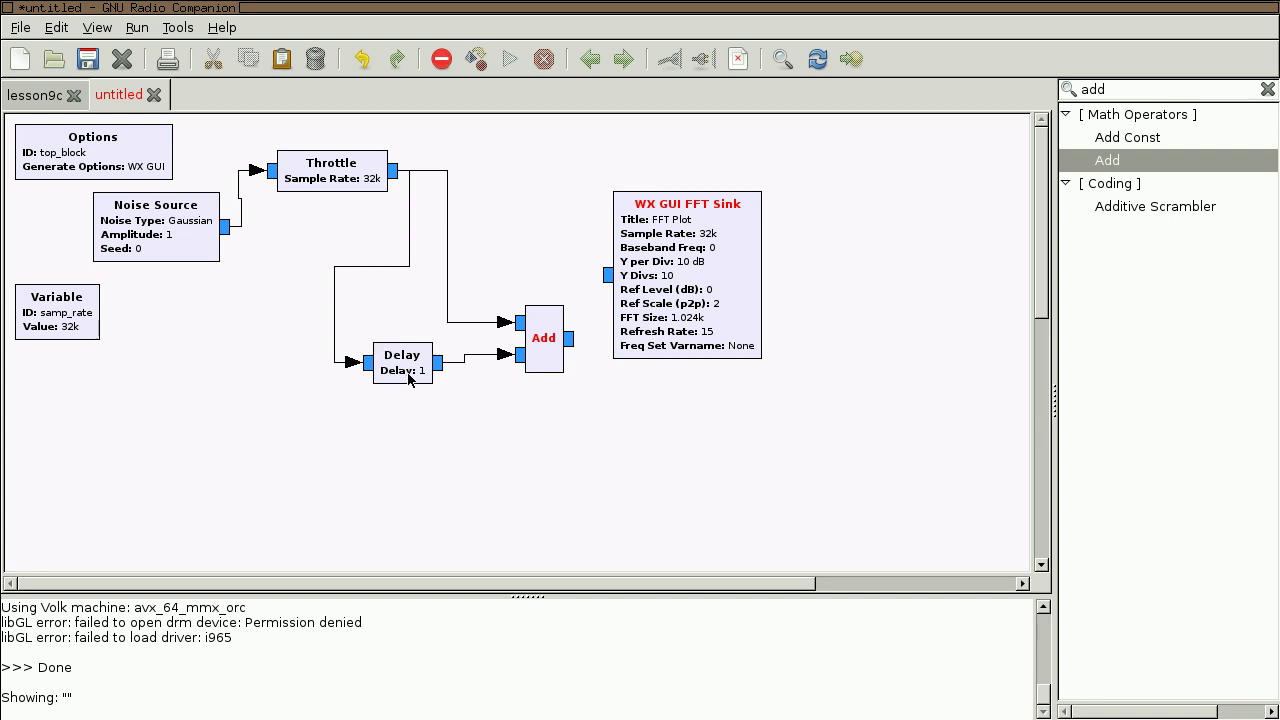
Adjust the Delay and FFT Sink positions and connect the Add output to the FFT Sink input
left_click_drag(414, 364, 406, 372)
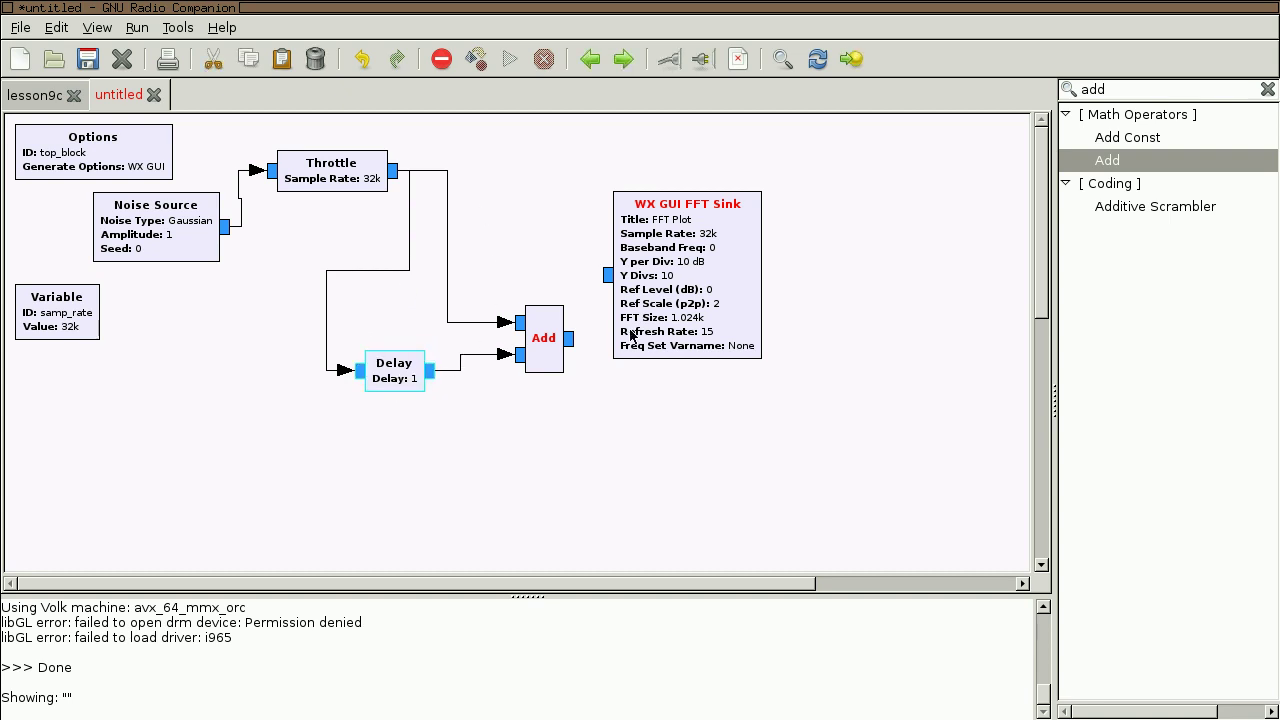
left_click_drag(630, 334, 677, 332)
left_click(572, 339)
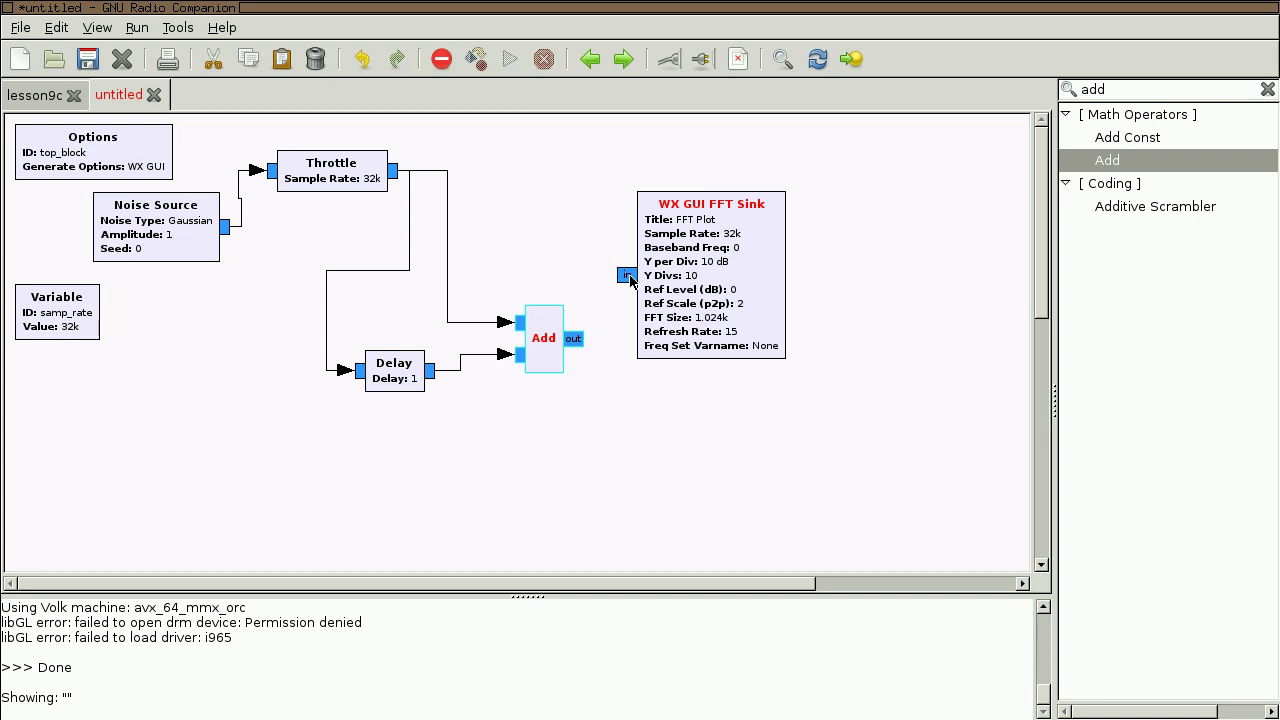
left_click(627, 276)
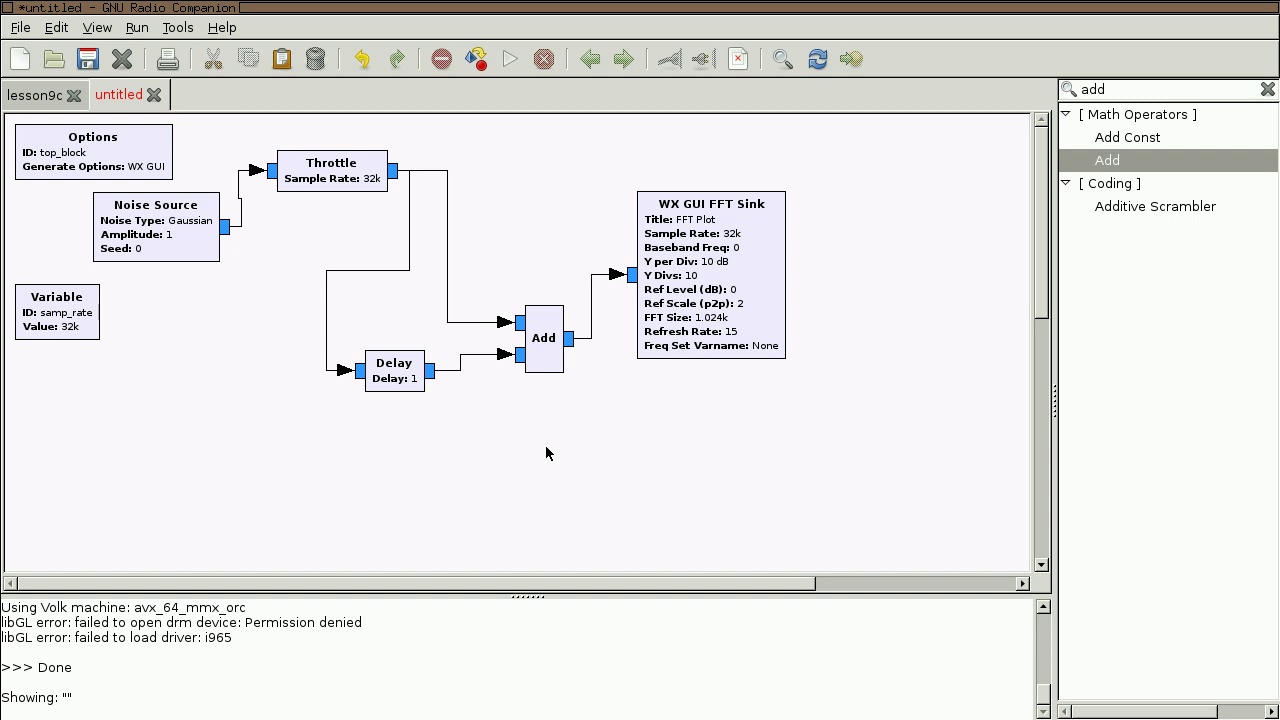
Run the flowgraph, saving it as lesson10a.grc in the demo folder
left_click(508, 59)
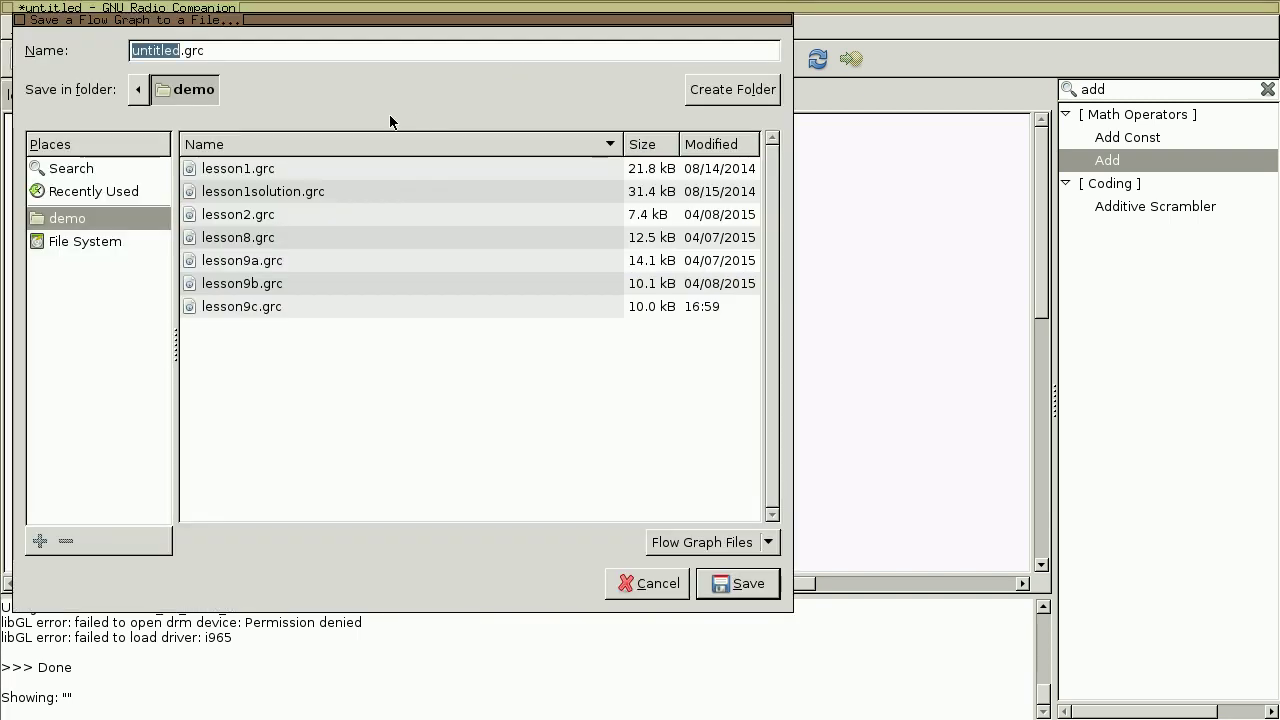
type("le")
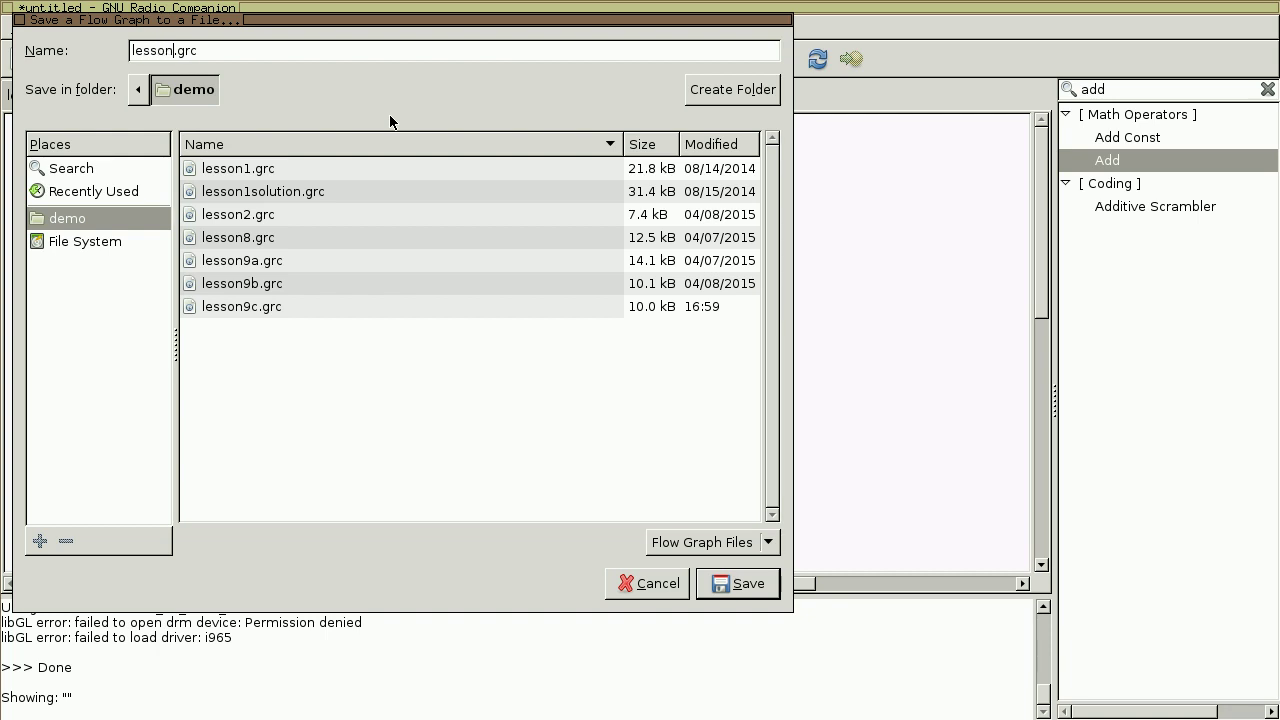
key("Return")
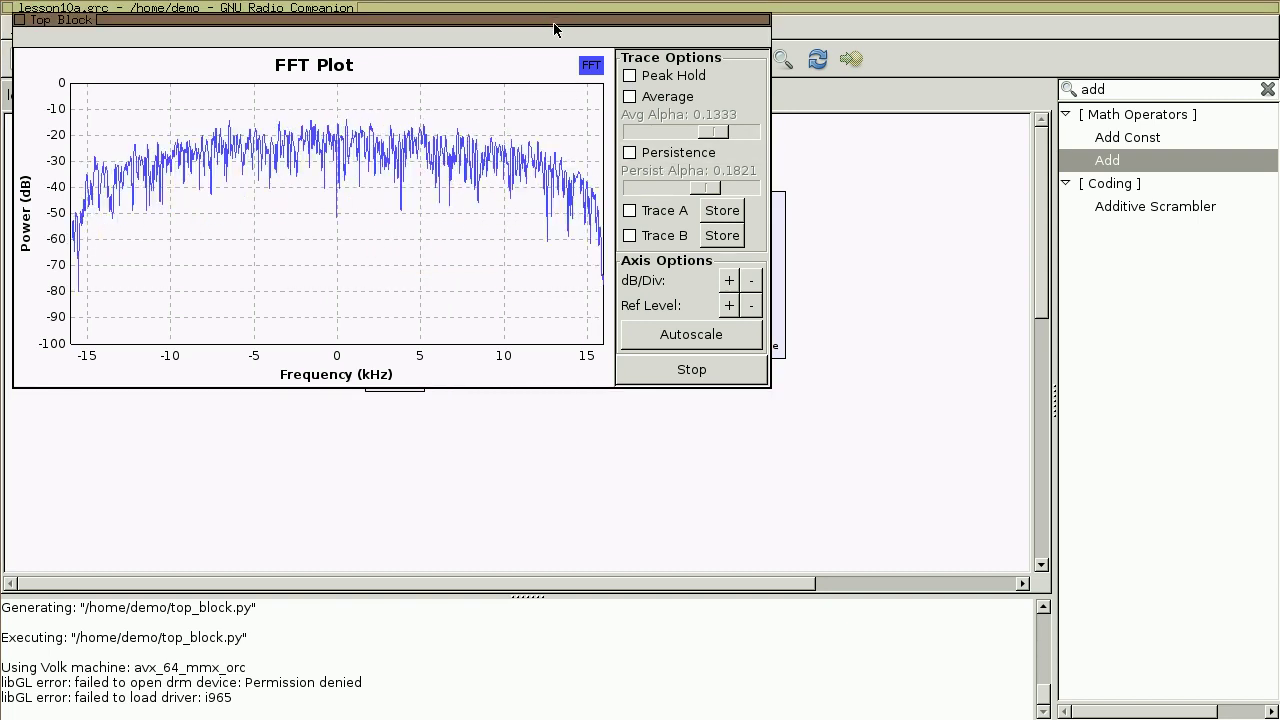
Examine the FFT plot with averaging turned on, and stop the running flowgraph
left_click_drag(552, 20, 647, 105)
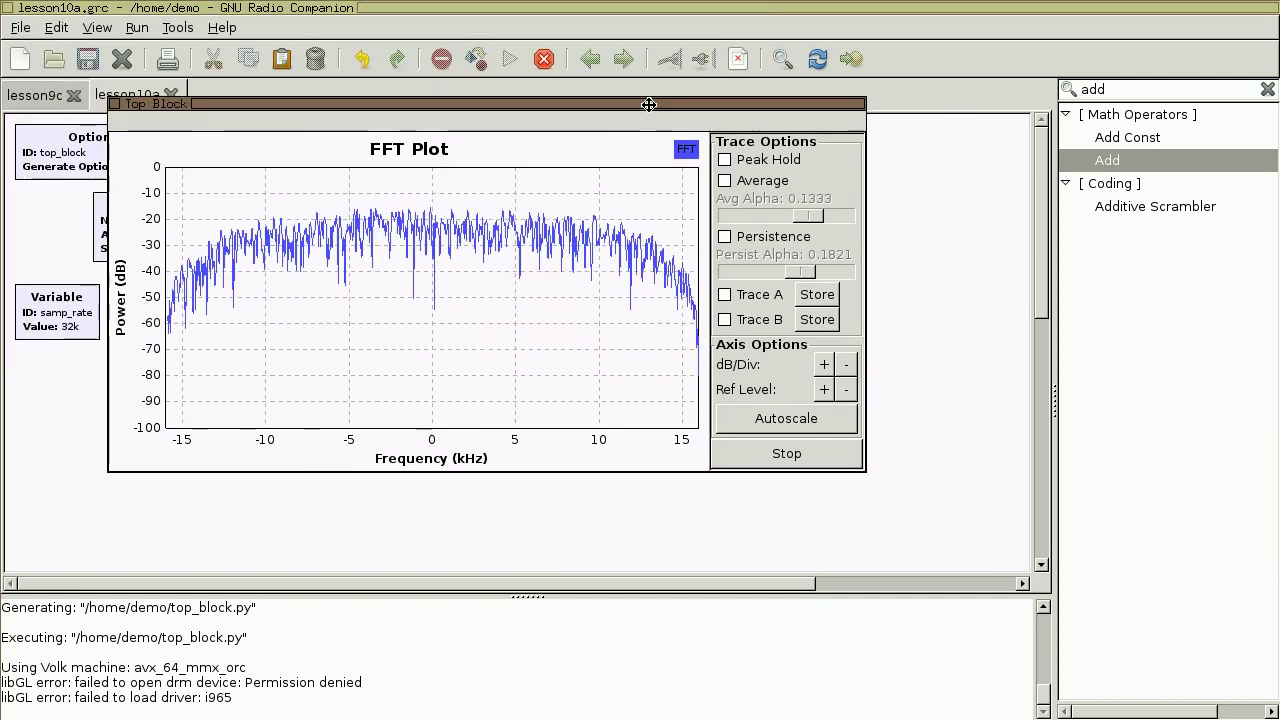
left_click(725, 182)
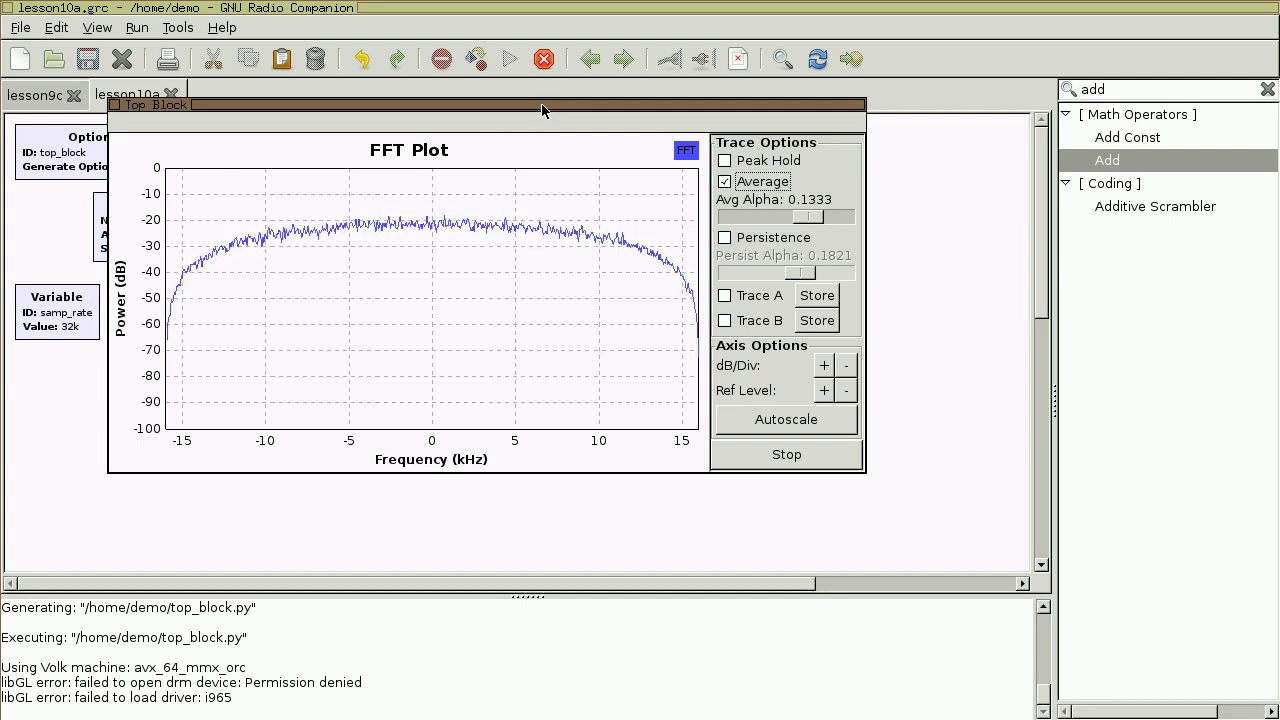
left_click_drag(541, 108, 597, 126)
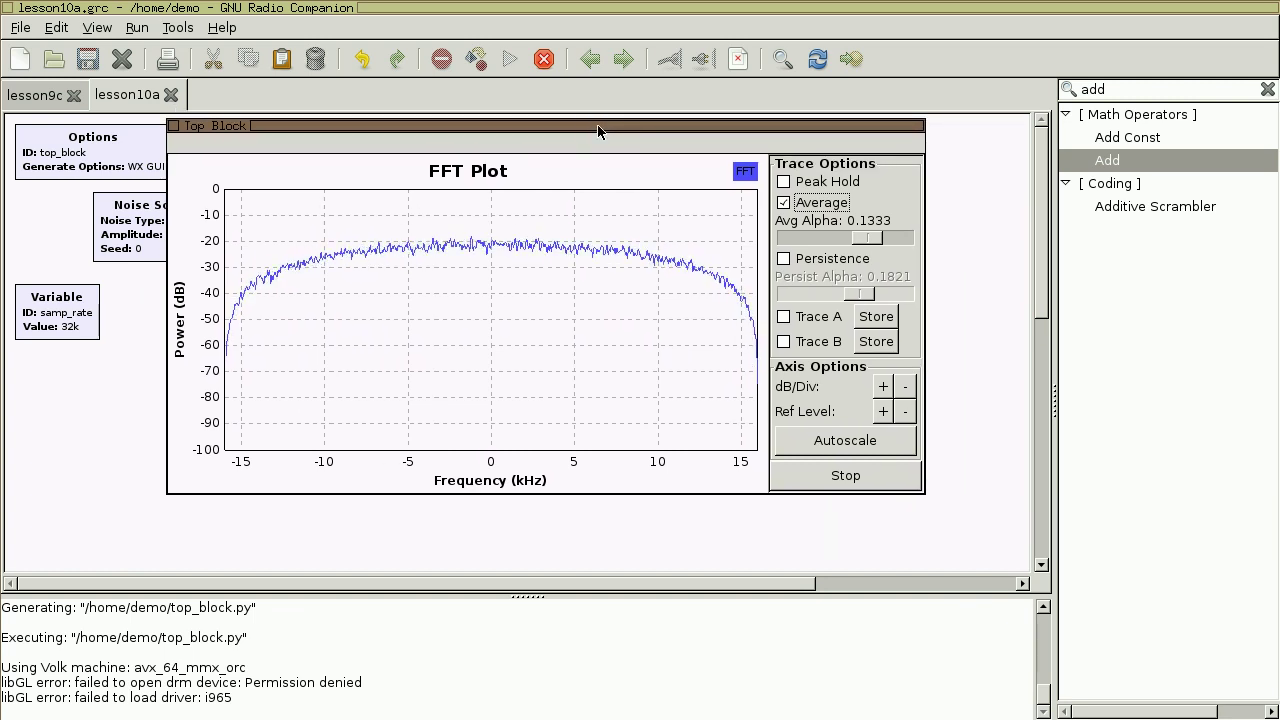
left_click(544, 60)
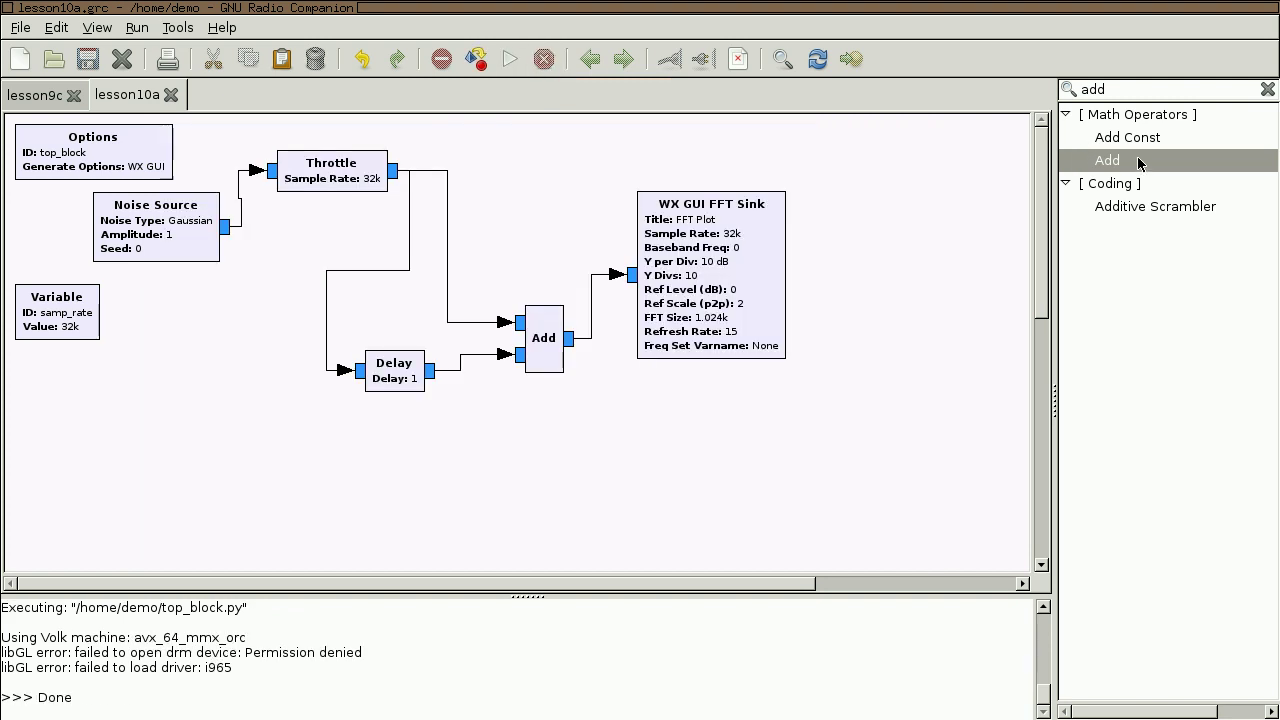
Add a WX GUI Scope Sink block below the FFT Sink and connect the Add output to its input
key("BackSpace")
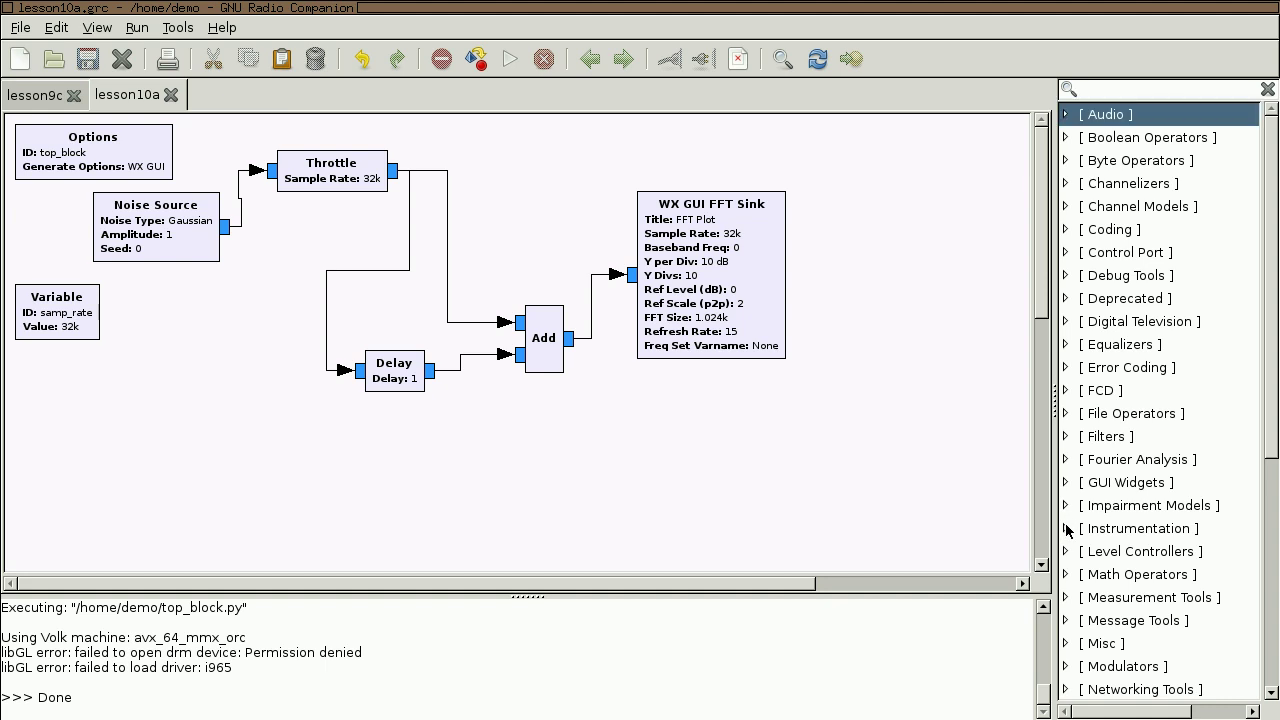
left_click(1066, 528)
scroll(1127, 502, "down", 3)
left_click(1082, 364)
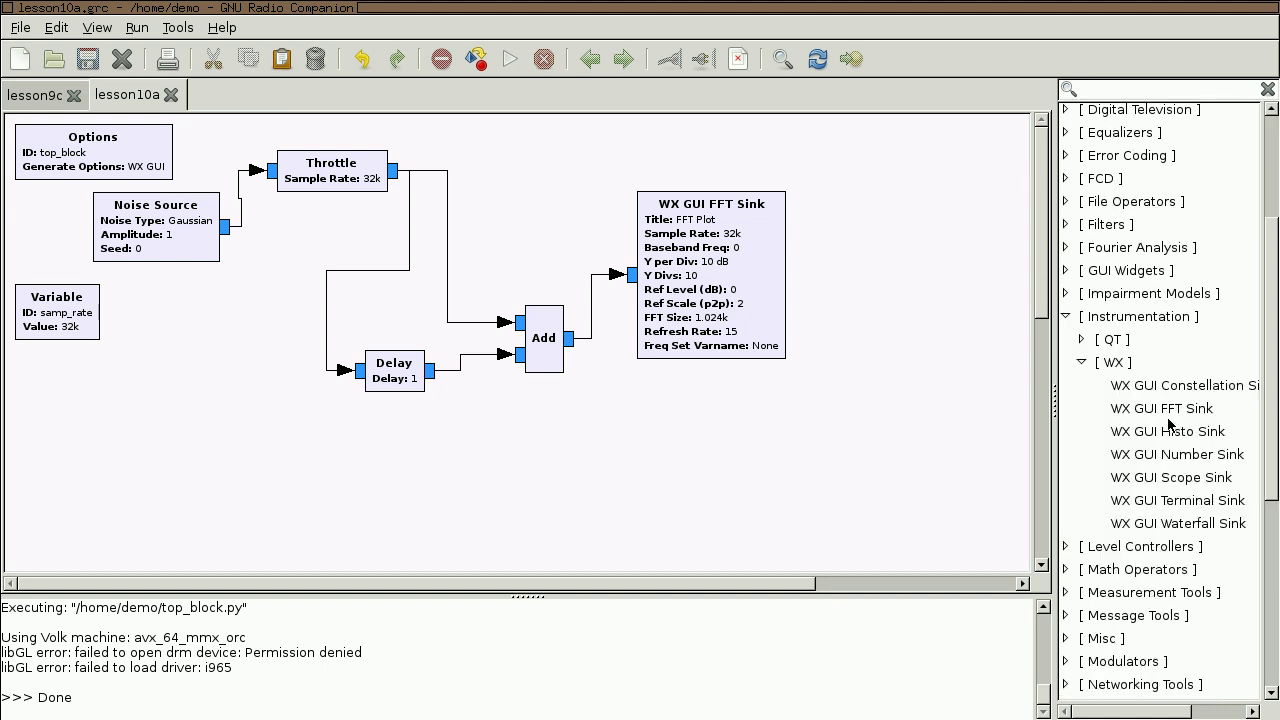
double_click(1160, 478)
left_click_drag(346, 357, 667, 430)
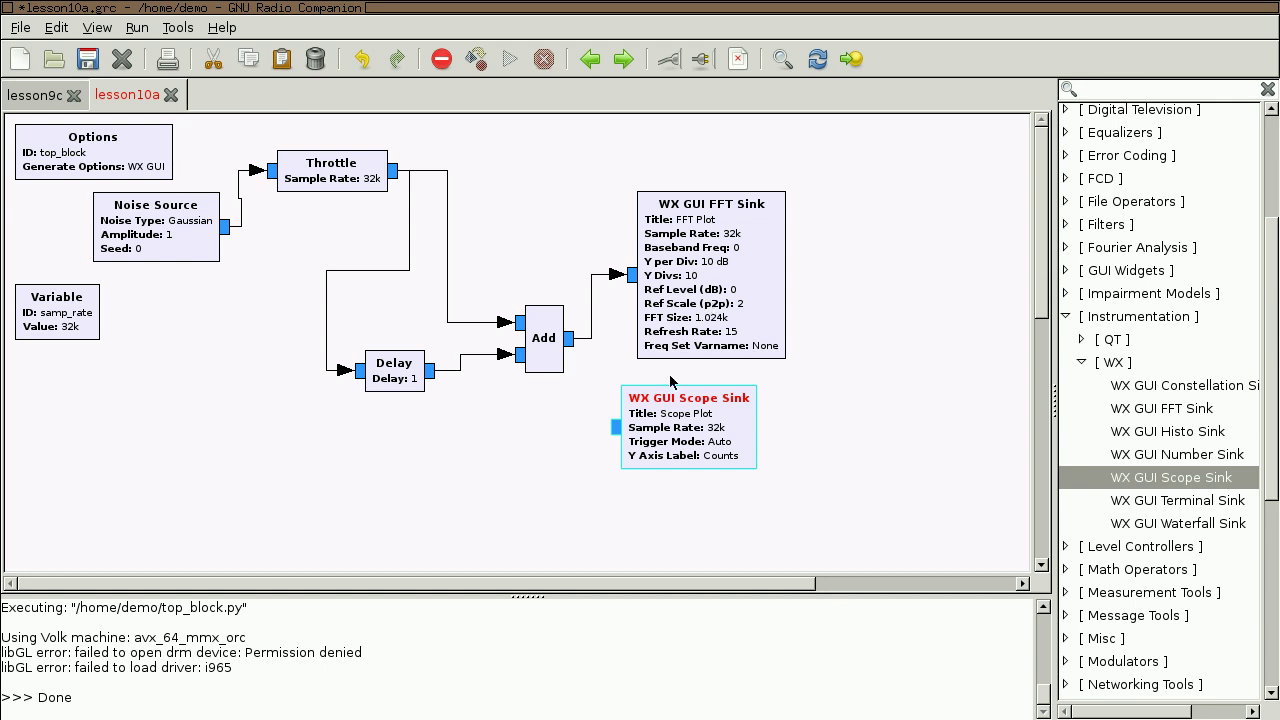
left_click(573, 340)
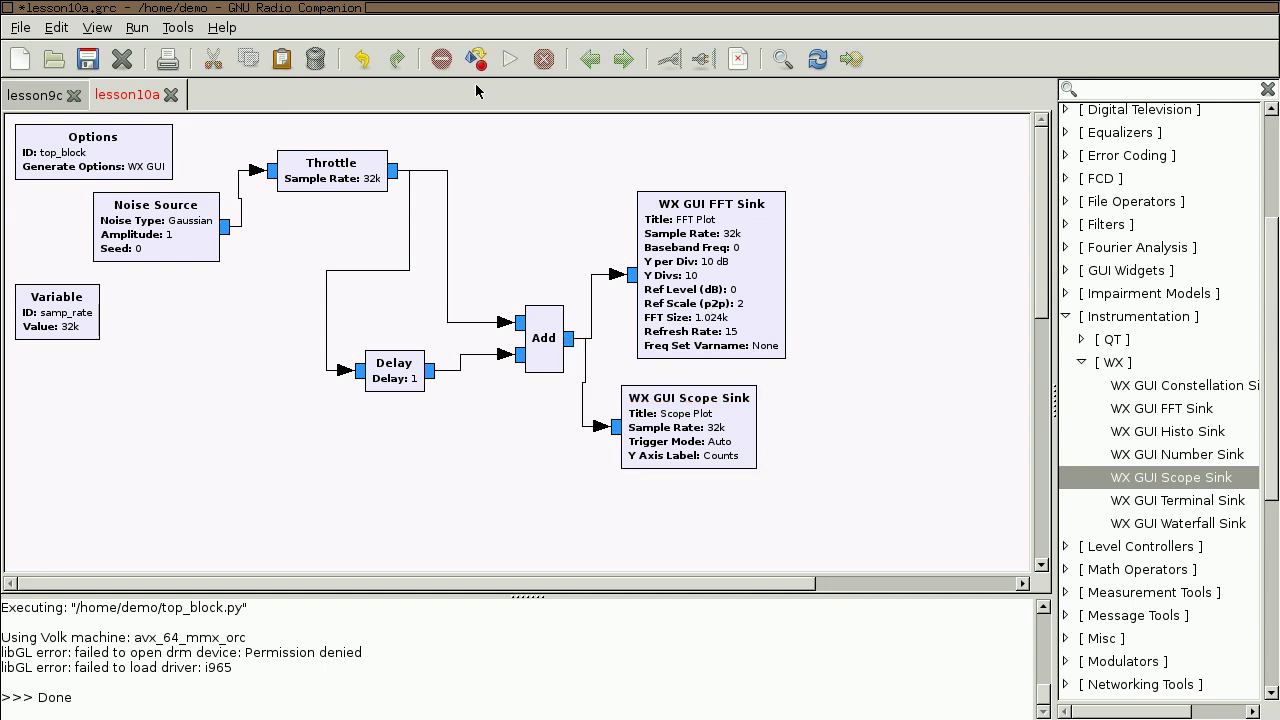
Run the flowgraph to view the scope and FFT plots of the summed signal, and stop it
left_click(510, 60)
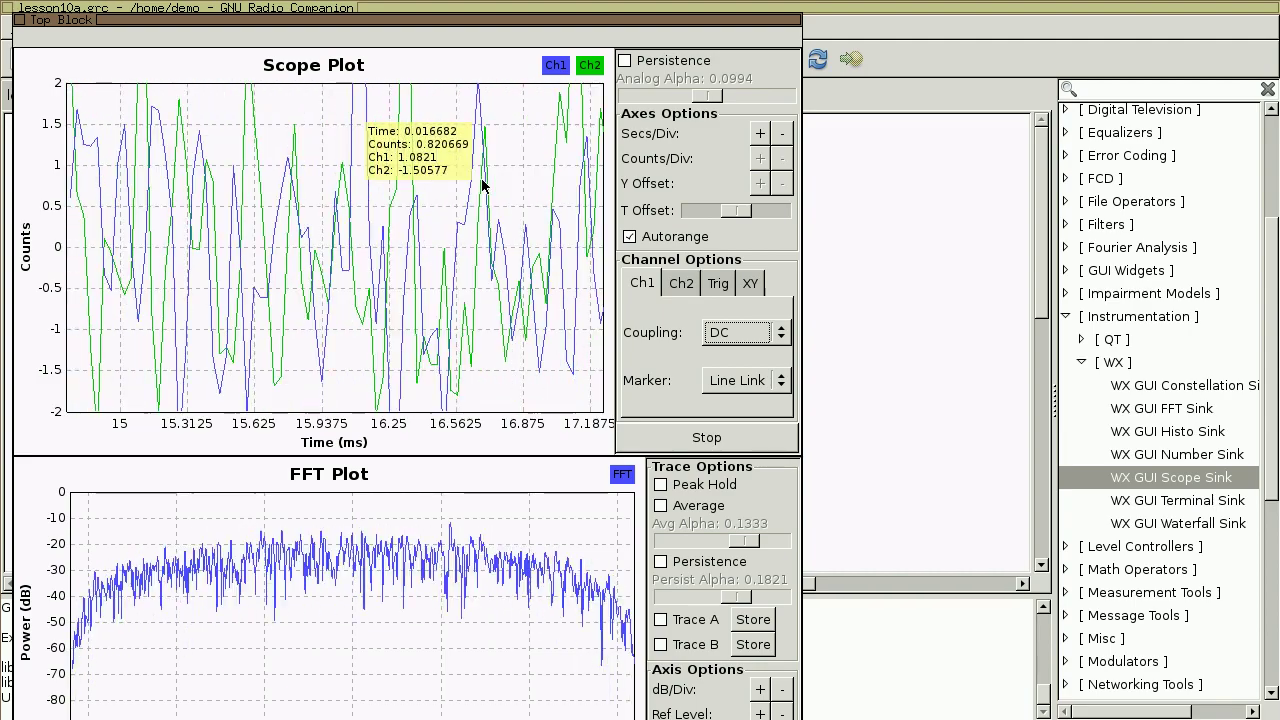
left_click(423, 10)
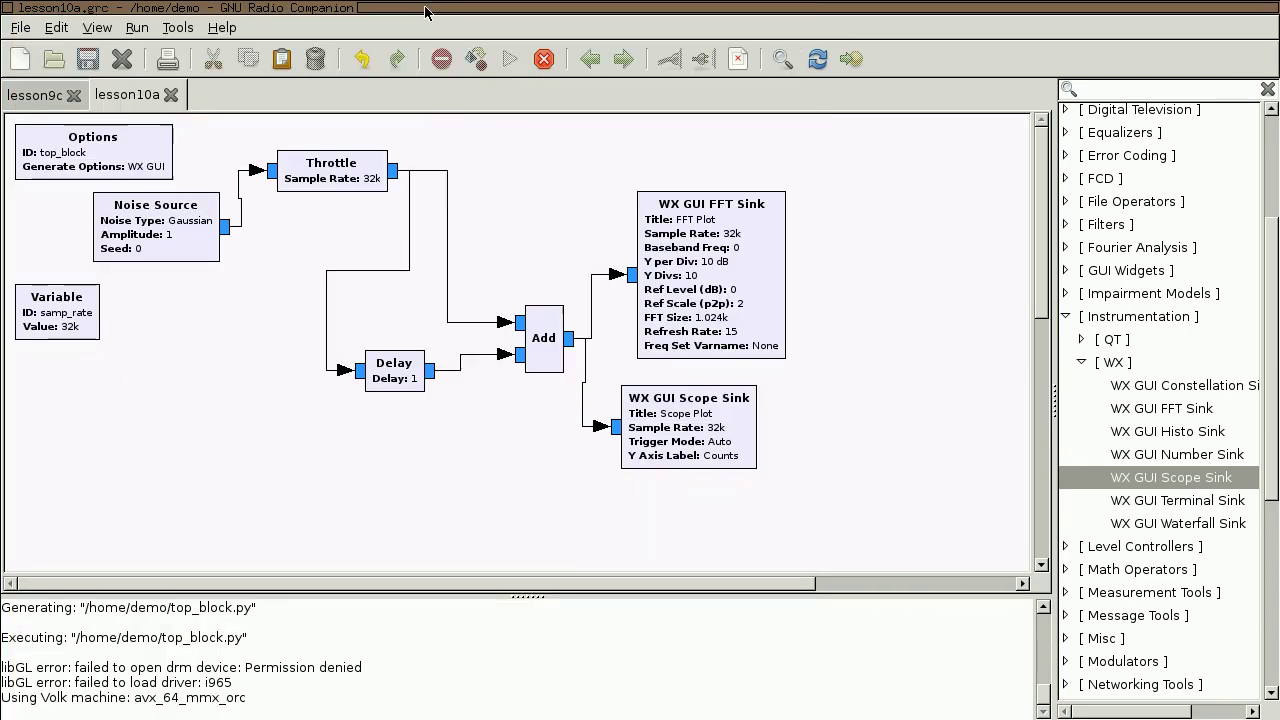
left_click(543, 58)
Change all the connected blocks to the Float data type, and reposition the FFT Sink and Scope Sink
left_click_drag(808, 493, 197, 128)
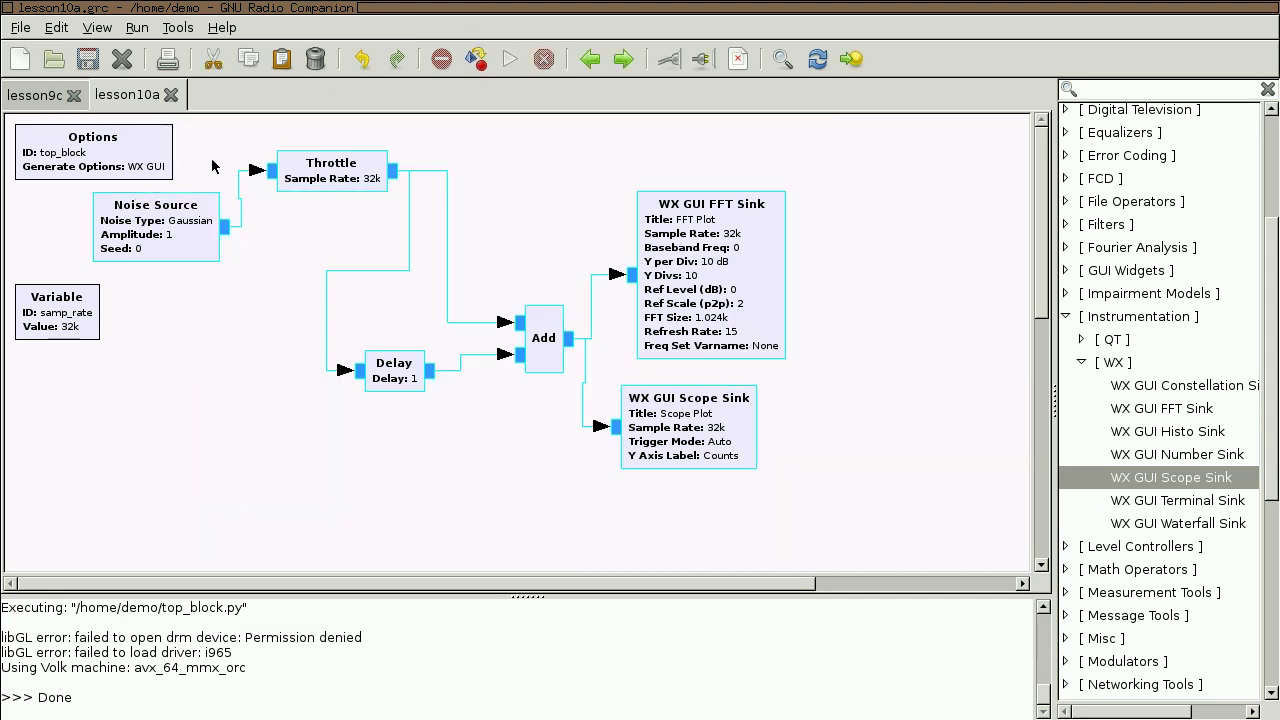
key("Down")
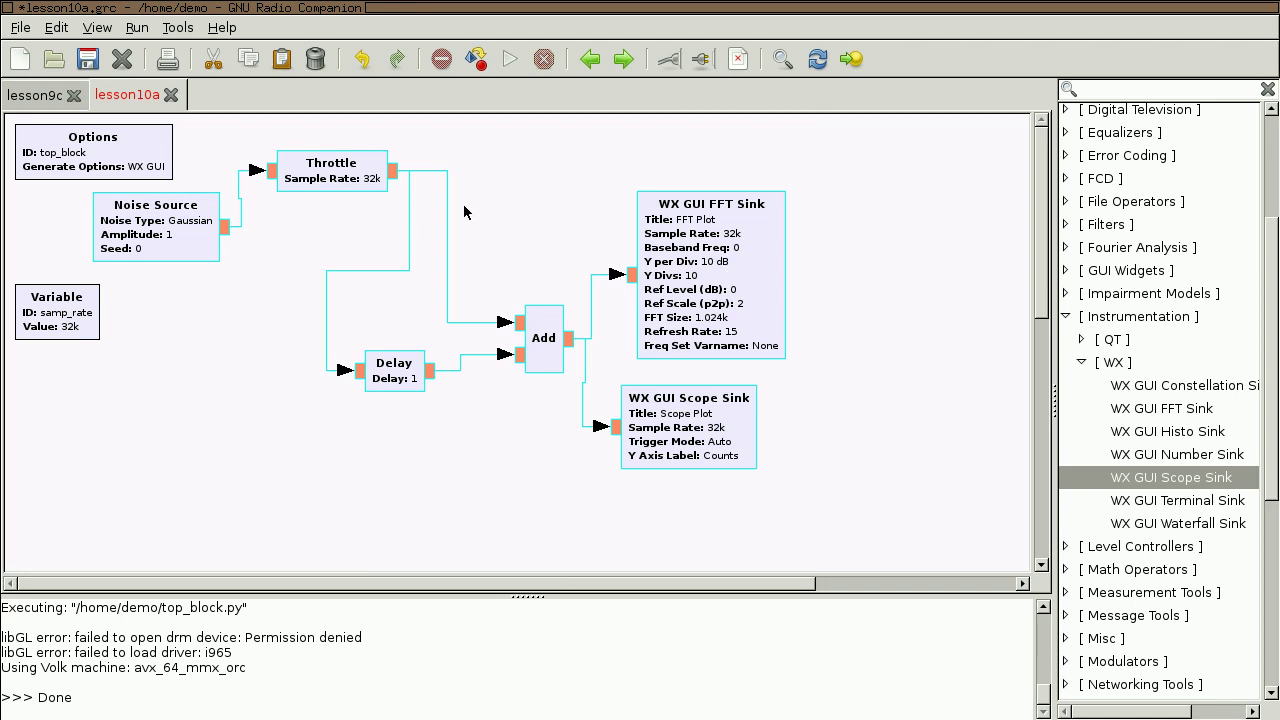
left_click(503, 216)
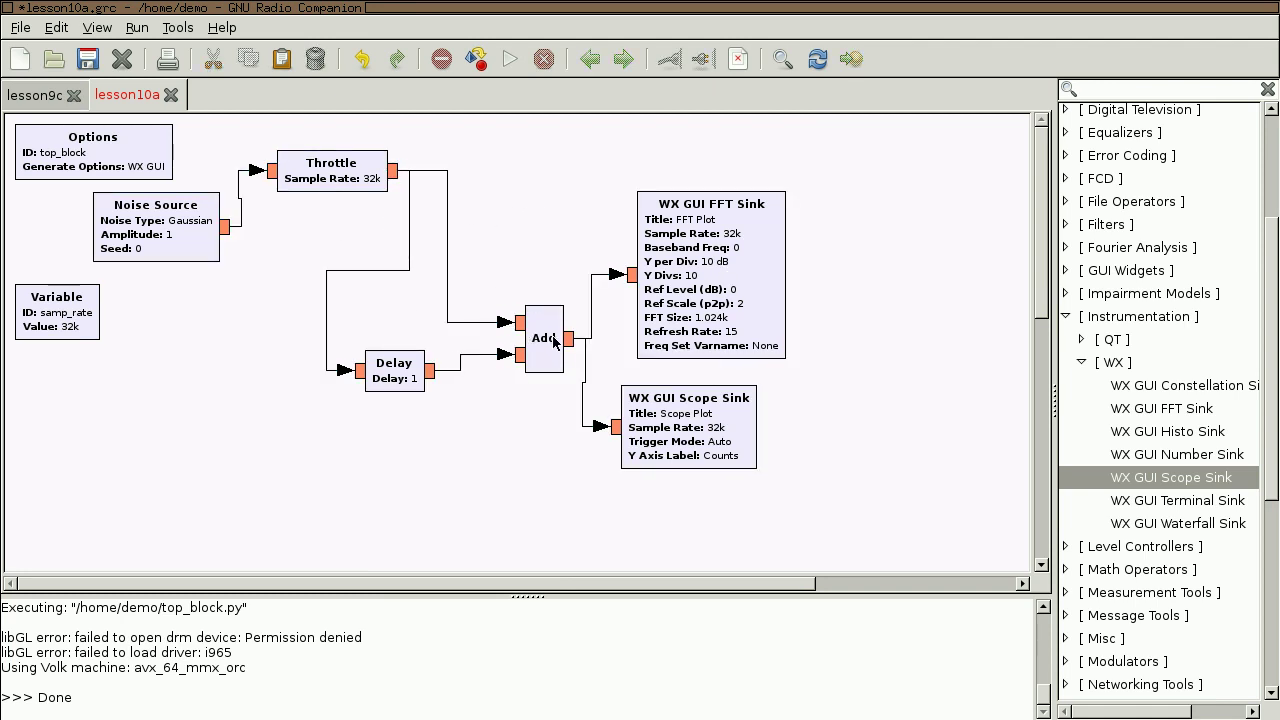
left_click_drag(628, 278, 652, 254)
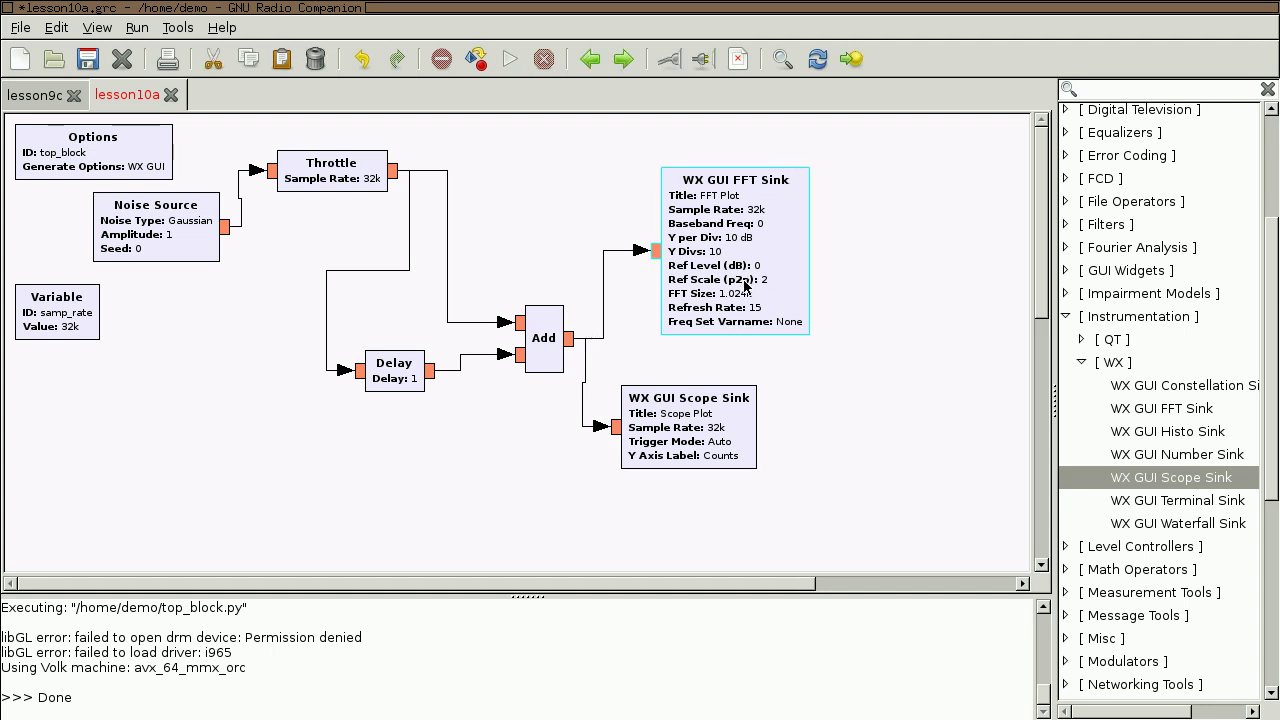
left_click_drag(688, 430, 681, 398)
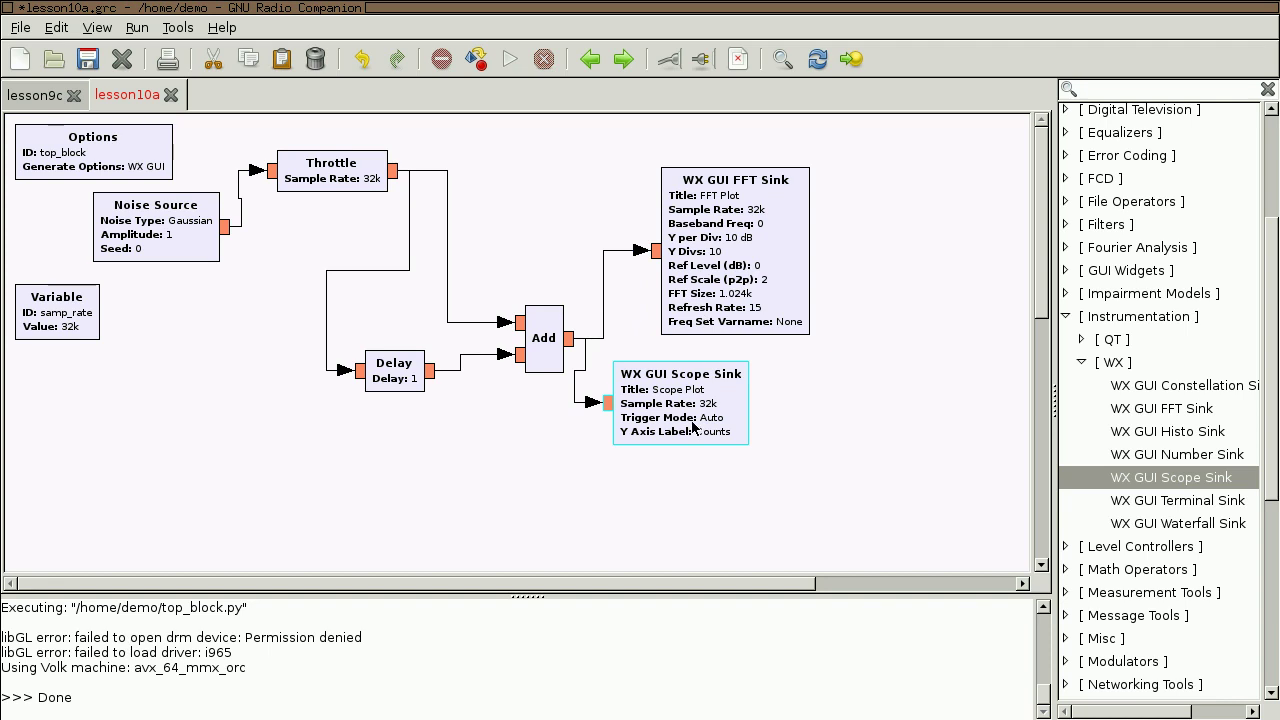
Run the flowgraph with the Scope Sink disabled, examine the FFT plot with averaging turned on, and stop it
key("d")
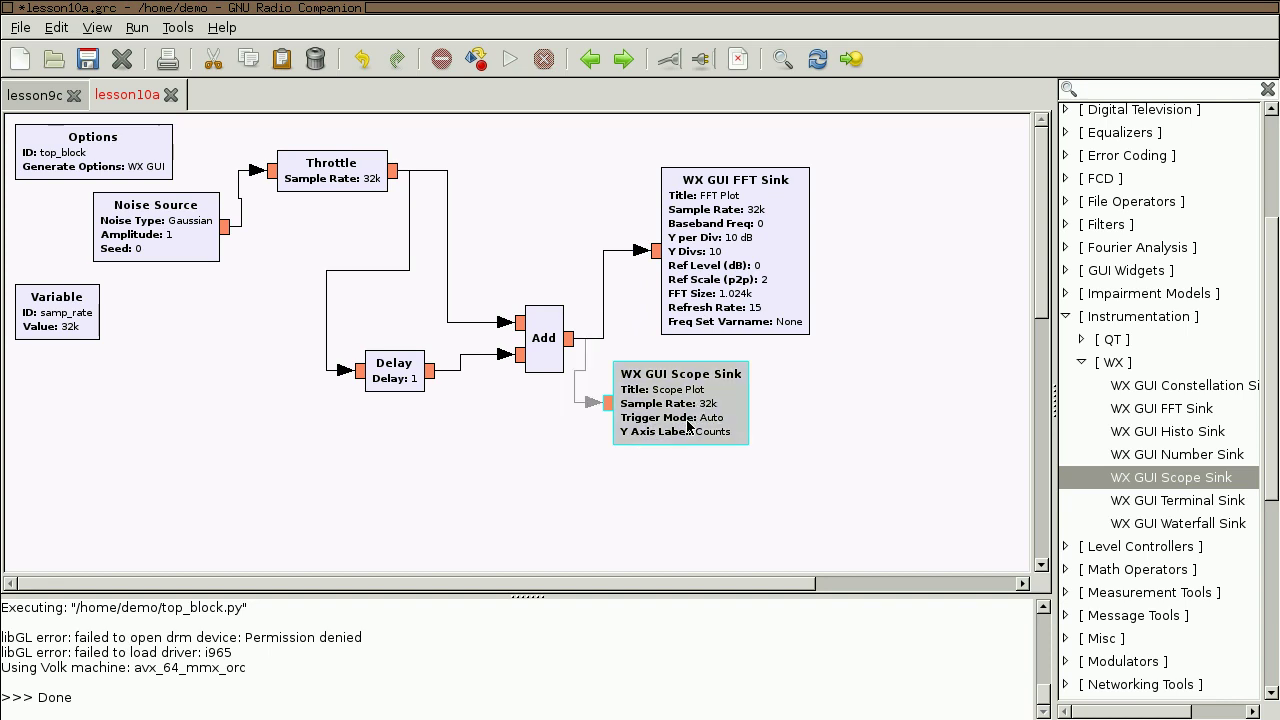
left_click(511, 59)
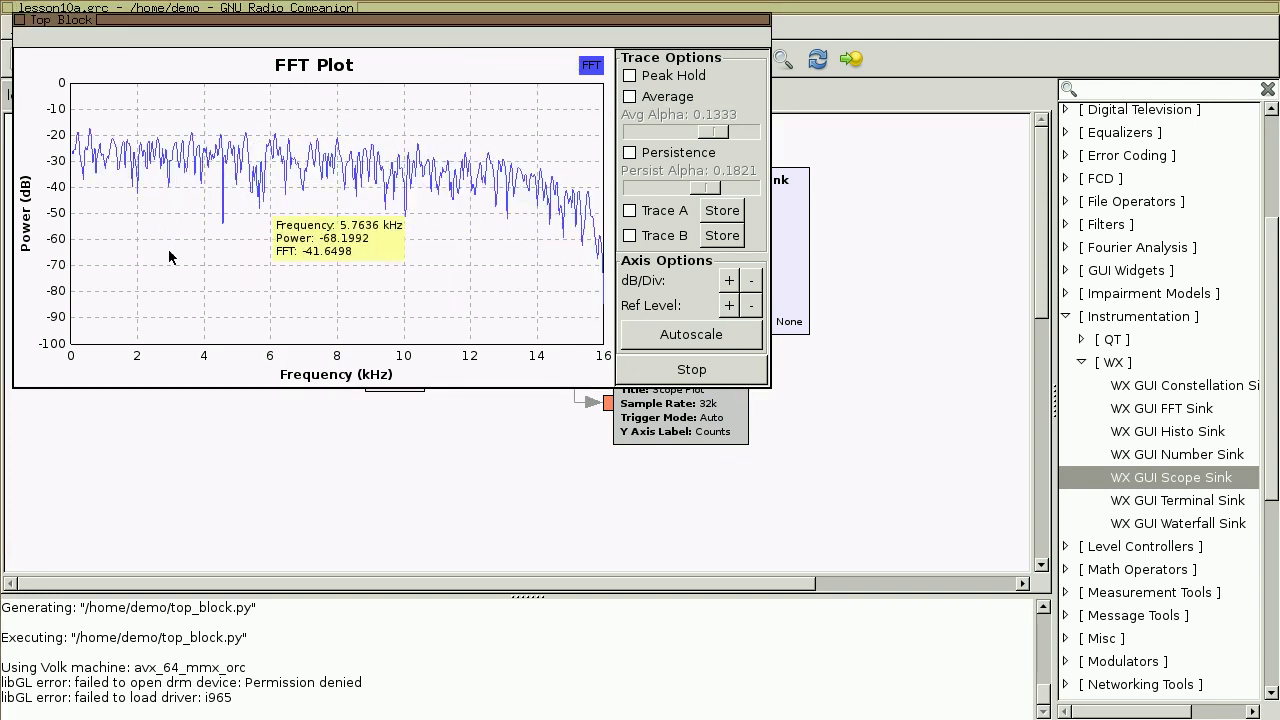
left_click(648, 106)
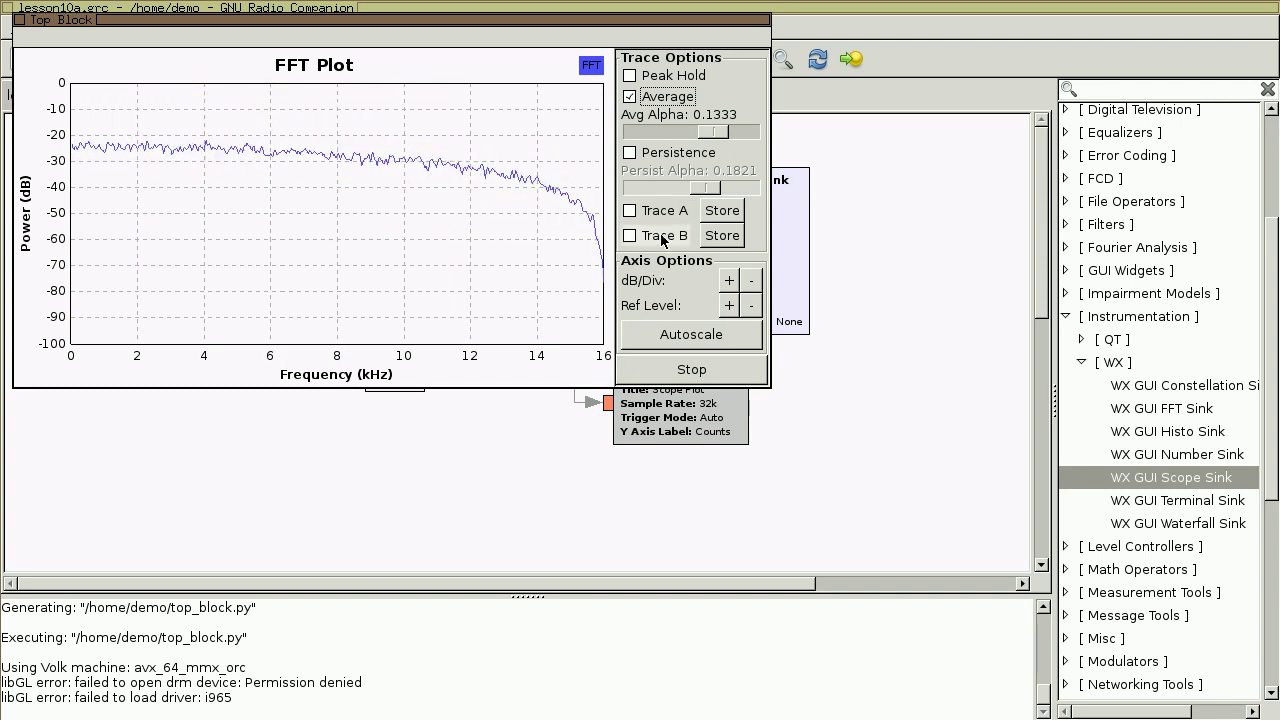
left_click_drag(485, 19, 568, 86)
left_click(545, 61)
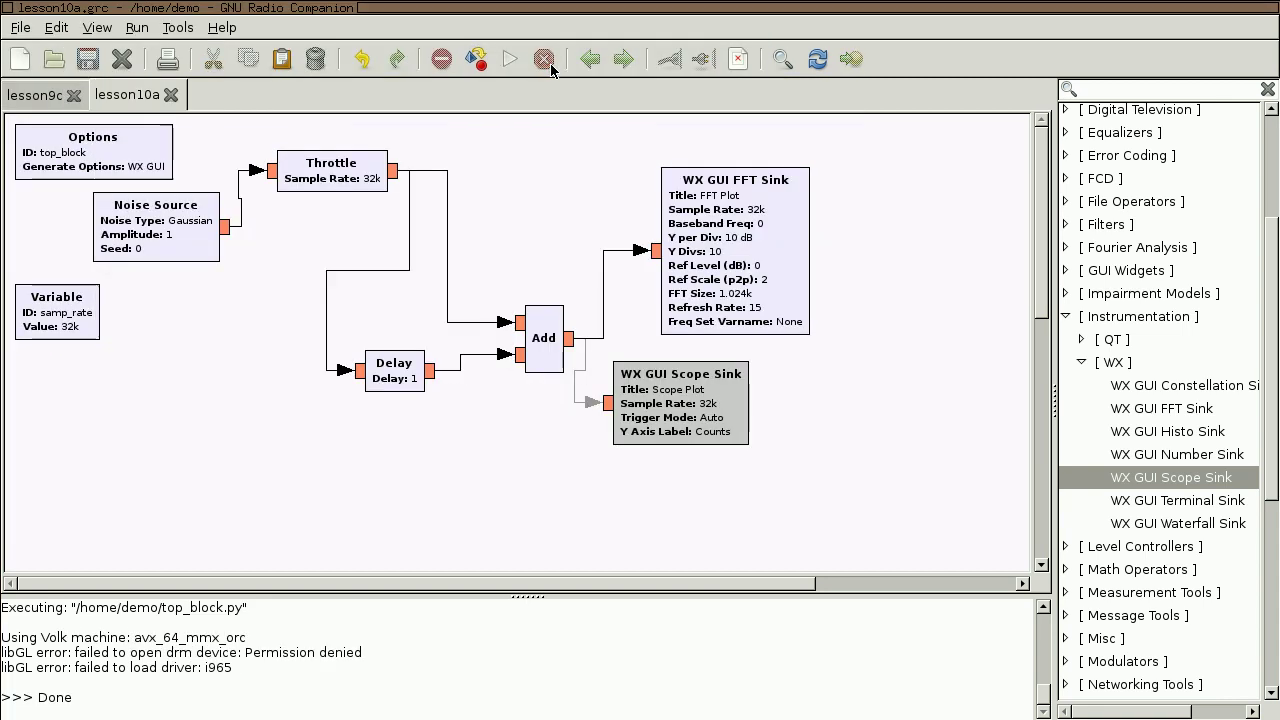
Enable the Scope Sink and disable the FFT Sink, arranging the Scope Sink above the FFT Sink
left_click(708, 412)
key("e")
left_click_drag(730, 267, 770, 243)
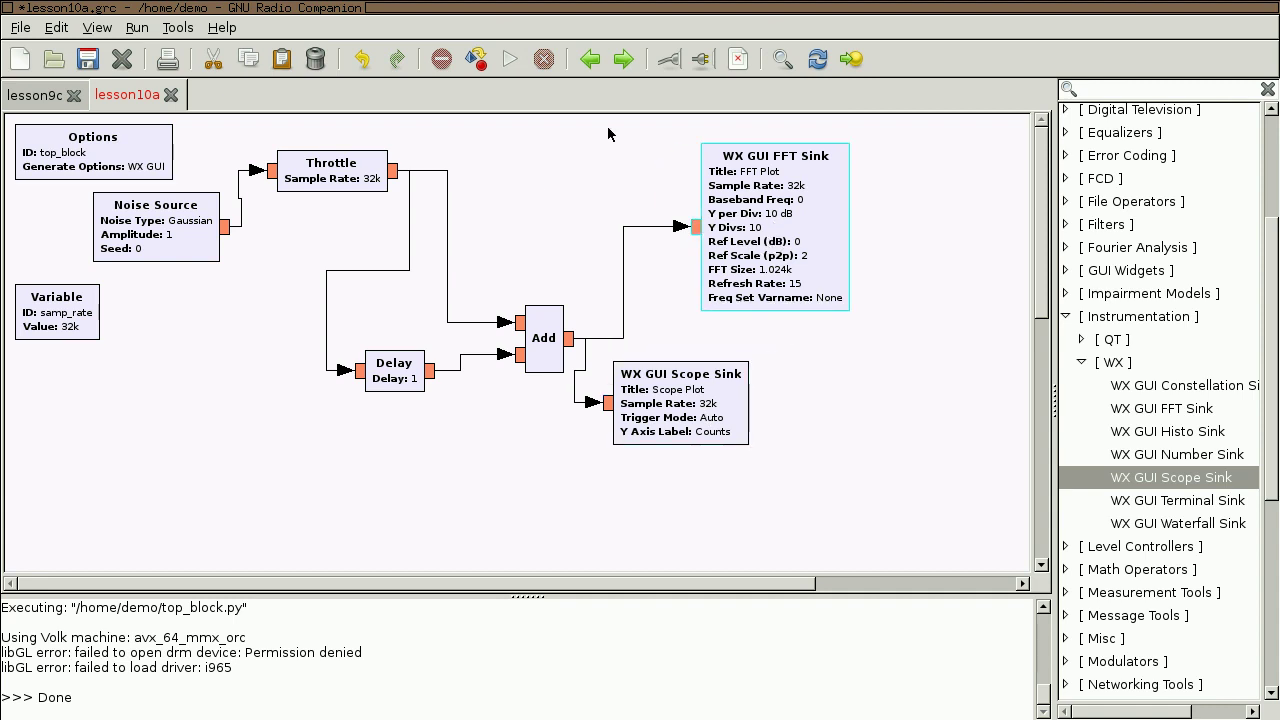
key("d")
left_click_drag(722, 420, 627, 180)
left_click_drag(782, 248, 854, 417)
left_click_drag(620, 159, 772, 207)
left_click(556, 360)
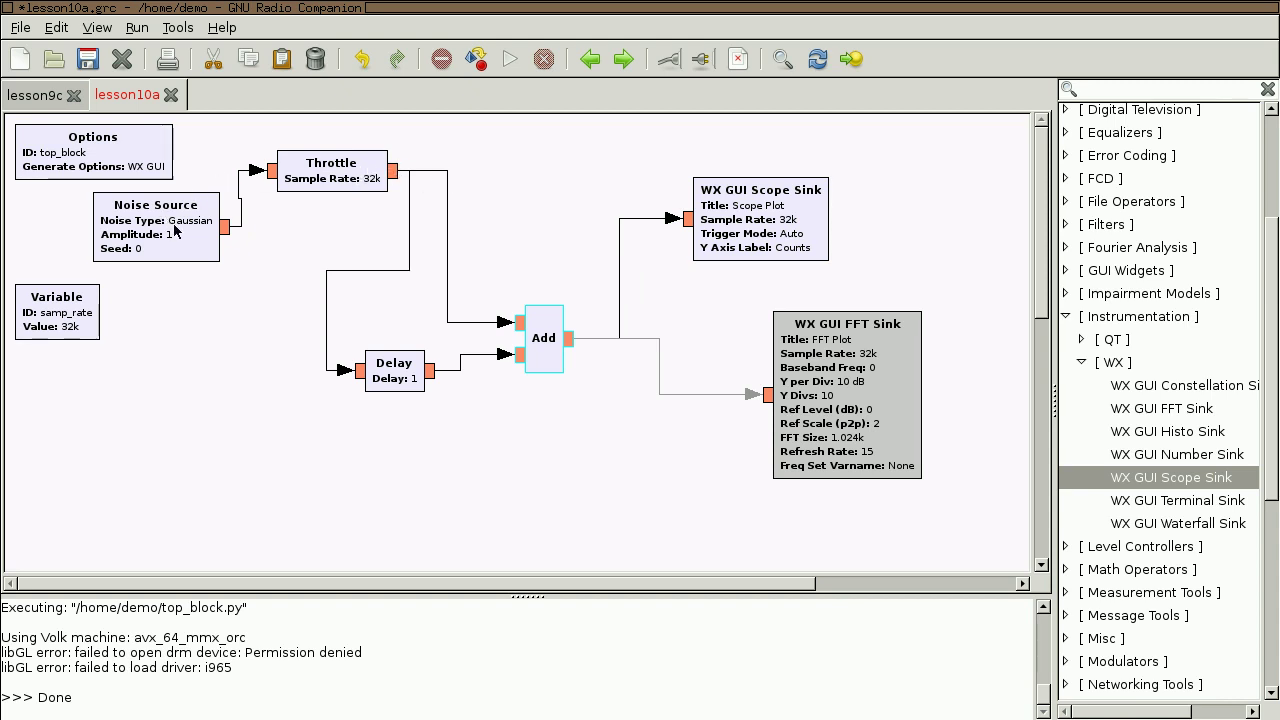
left_click_drag(174, 230, 182, 238)
Set the number of inputs of the WX GUI Scope Sink to 2
left_click(753, 237)
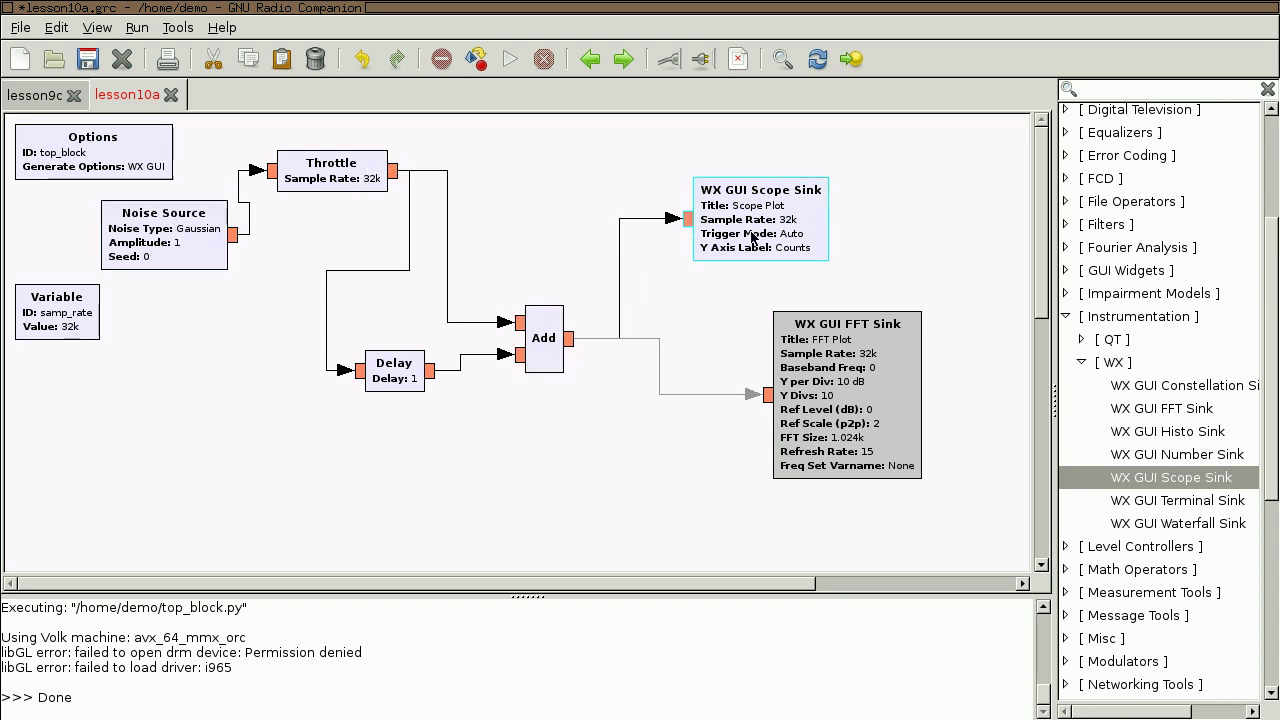
right_click(753, 237)
left_click(817, 496)
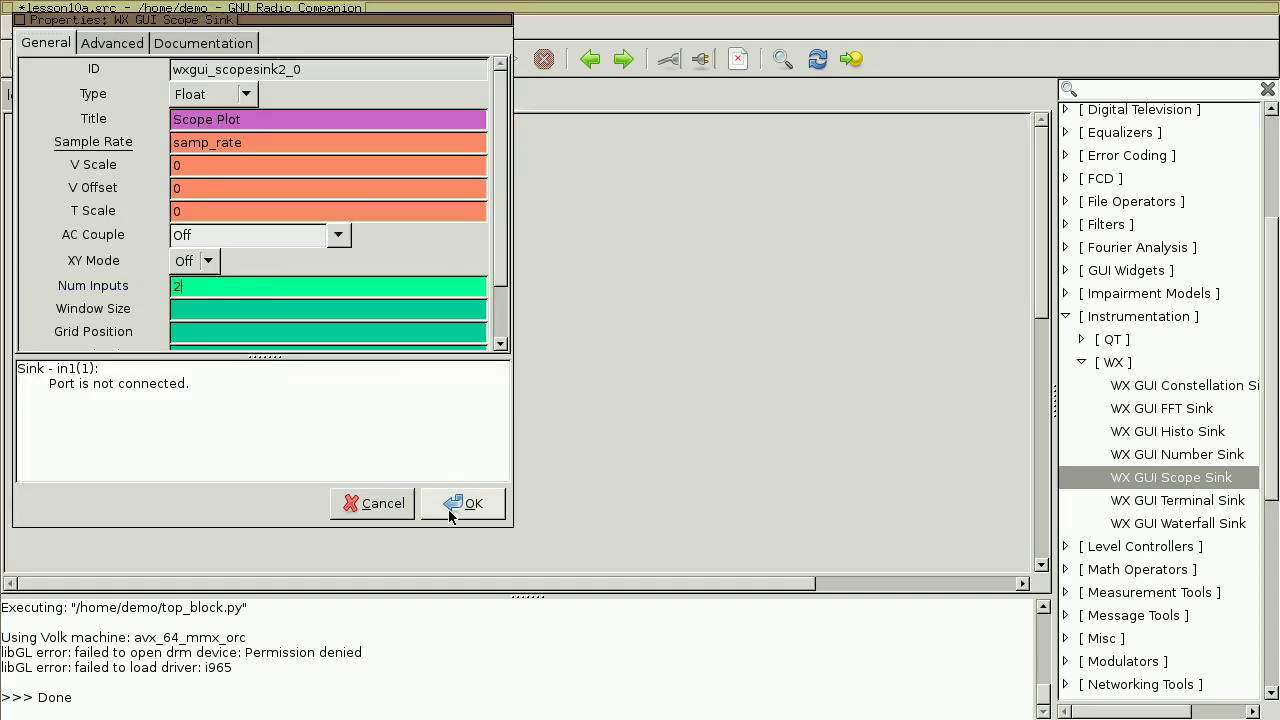
left_click(465, 503)
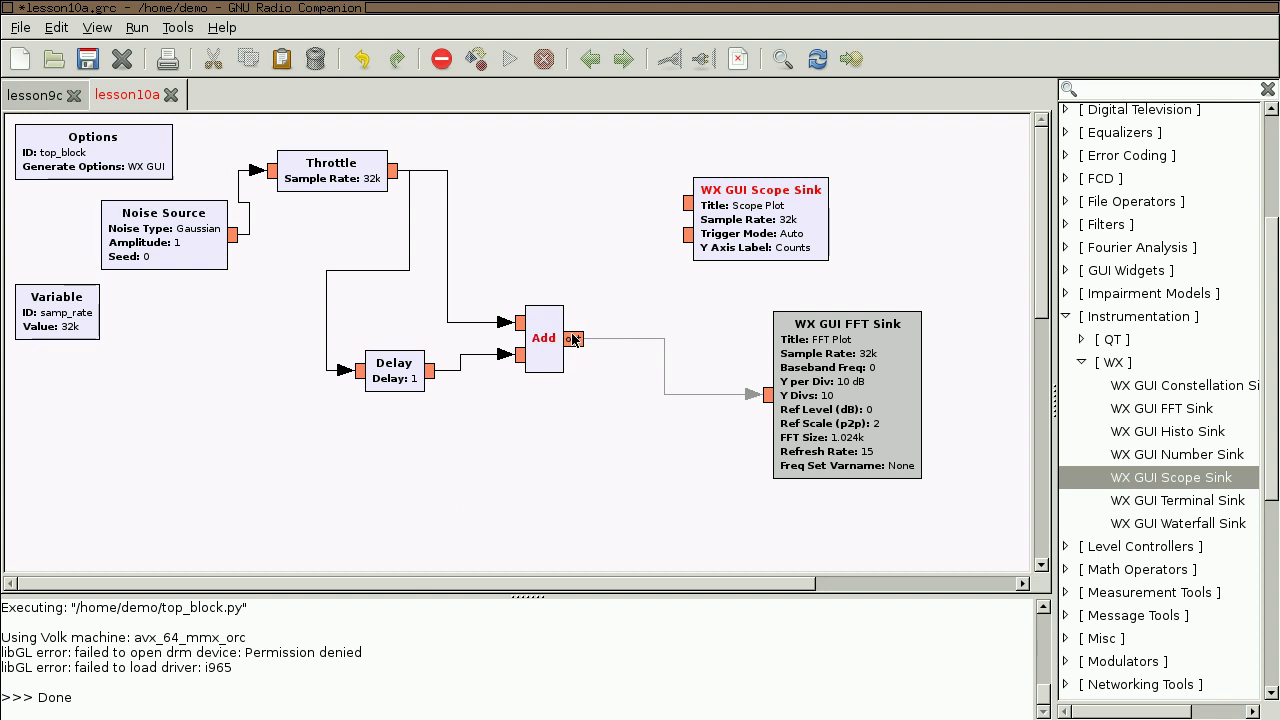
Connect the Throttle output to the Scope Sink's first input and the Add output to its second input
left_click(394, 172)
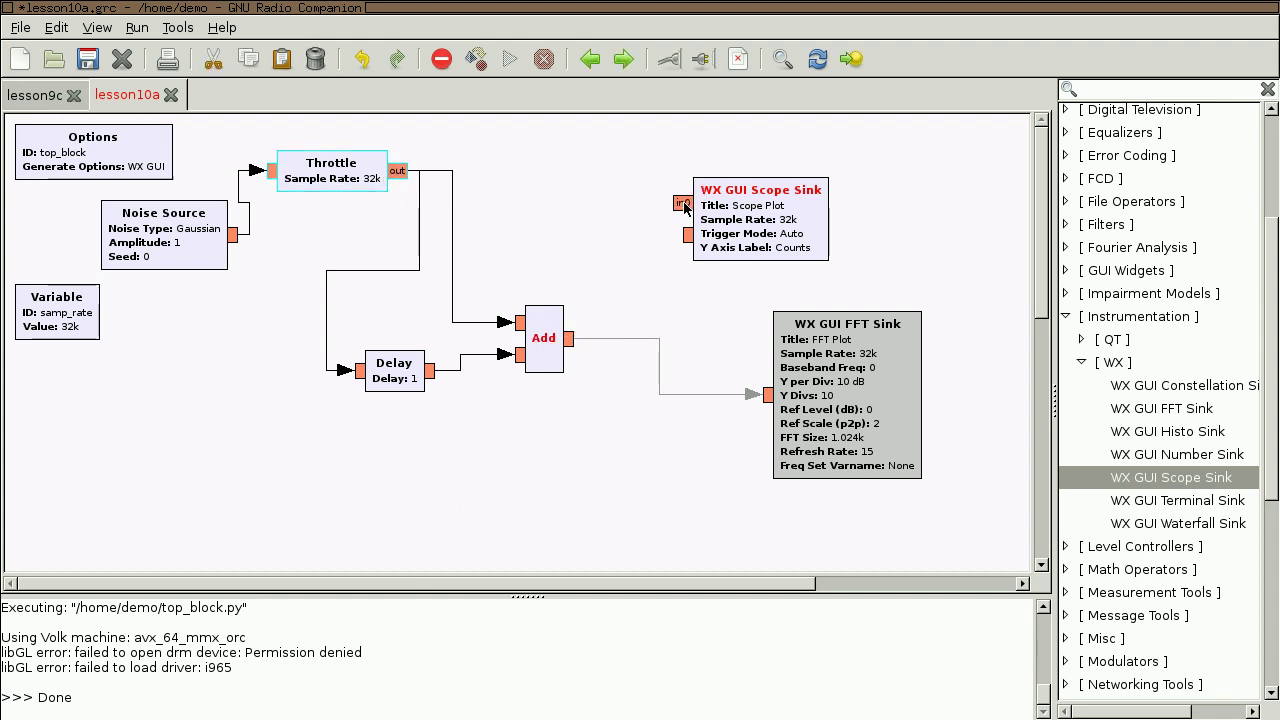
left_click(683, 204)
left_click(573, 341)
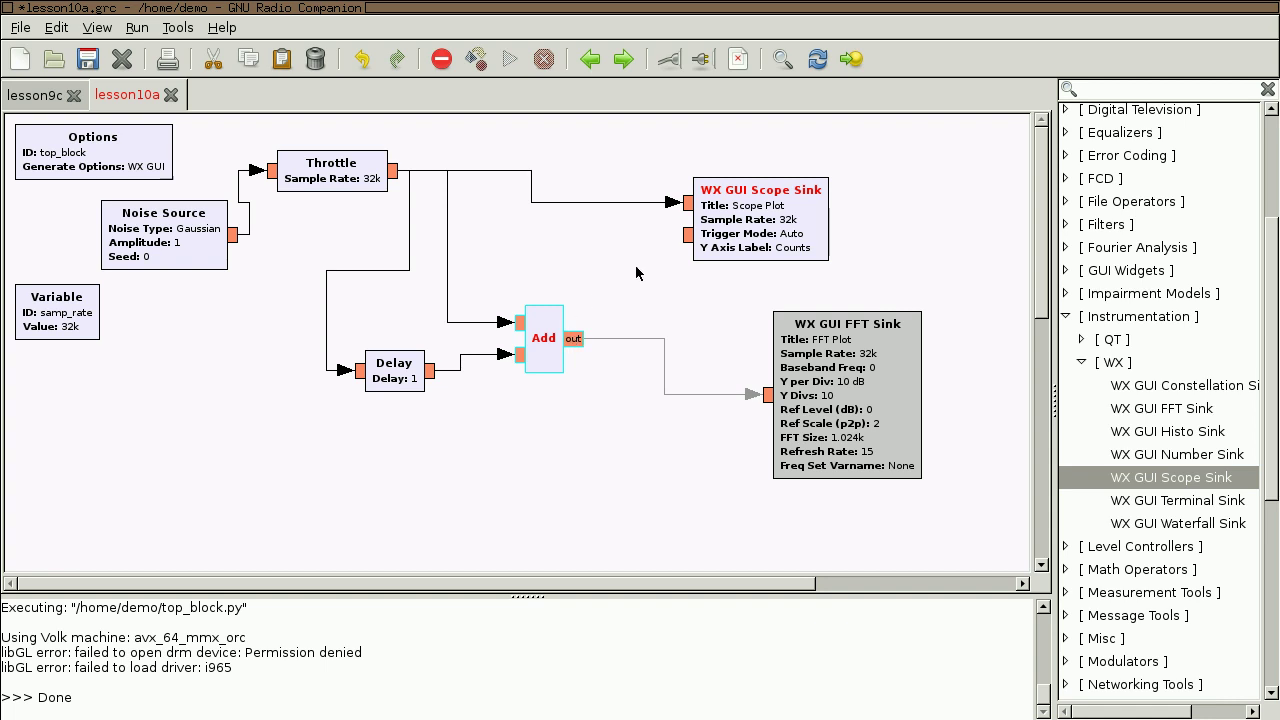
left_click(680, 237)
left_click_drag(756, 219, 716, 195)
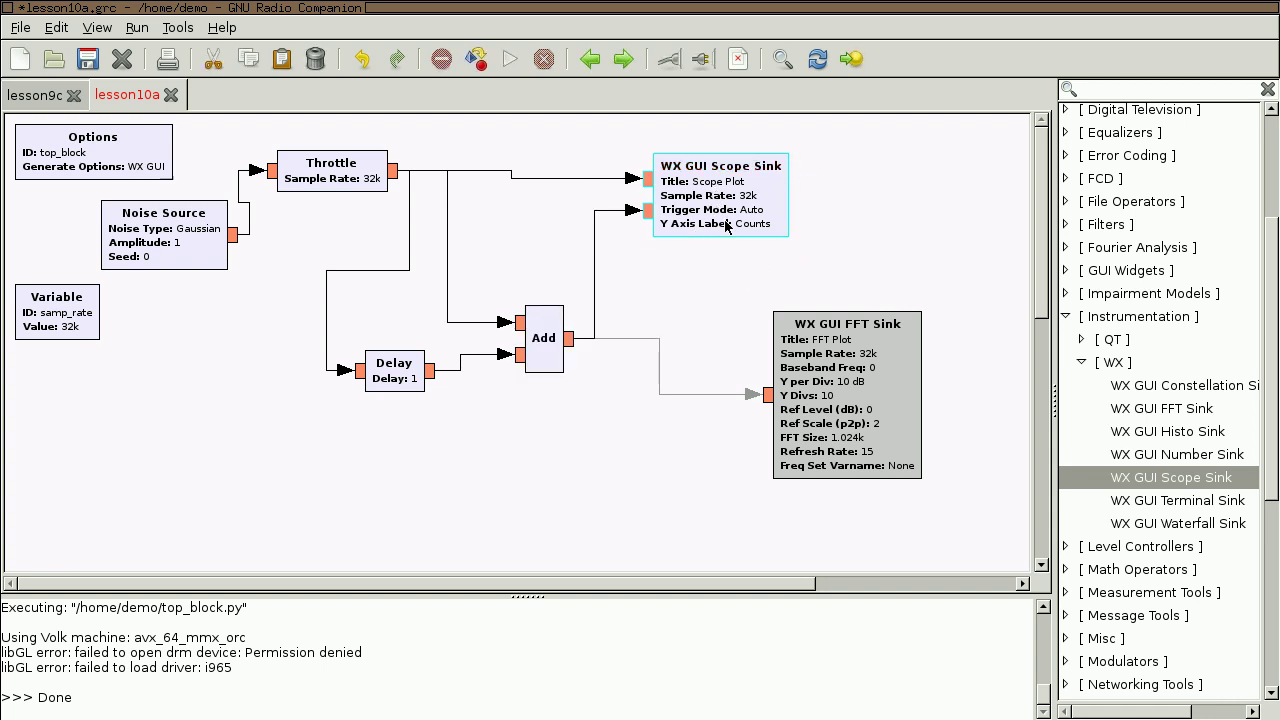
Run the flowgraph and compare both scope traces with autorange off, larger counts per division and the plot paused, then close it
left_click(506, 61)
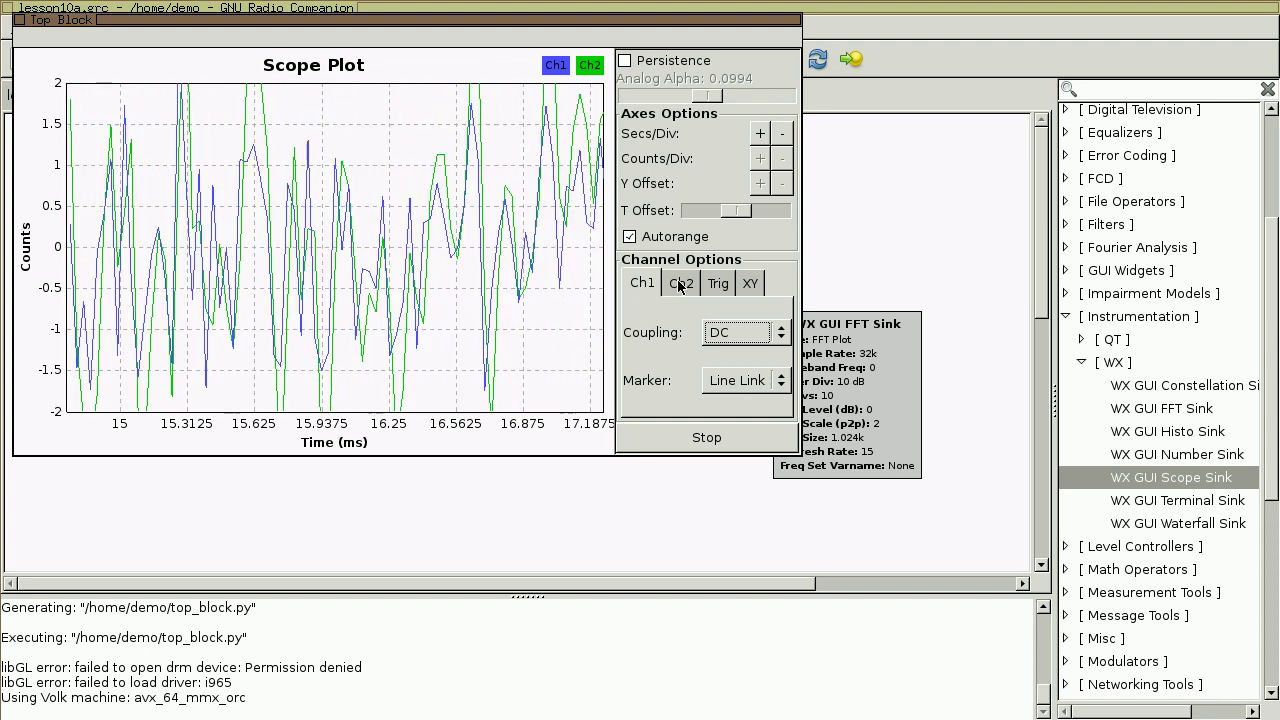
left_click(665, 237)
left_click(758, 160)
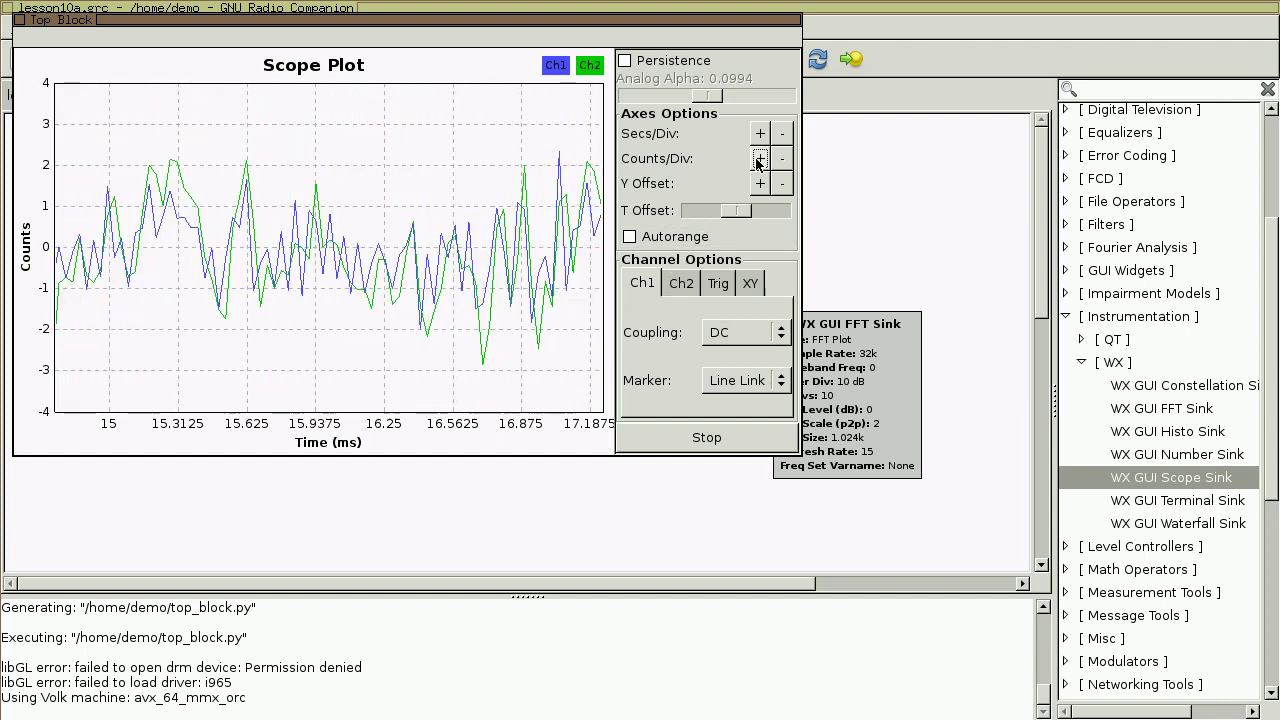
left_click(718, 439)
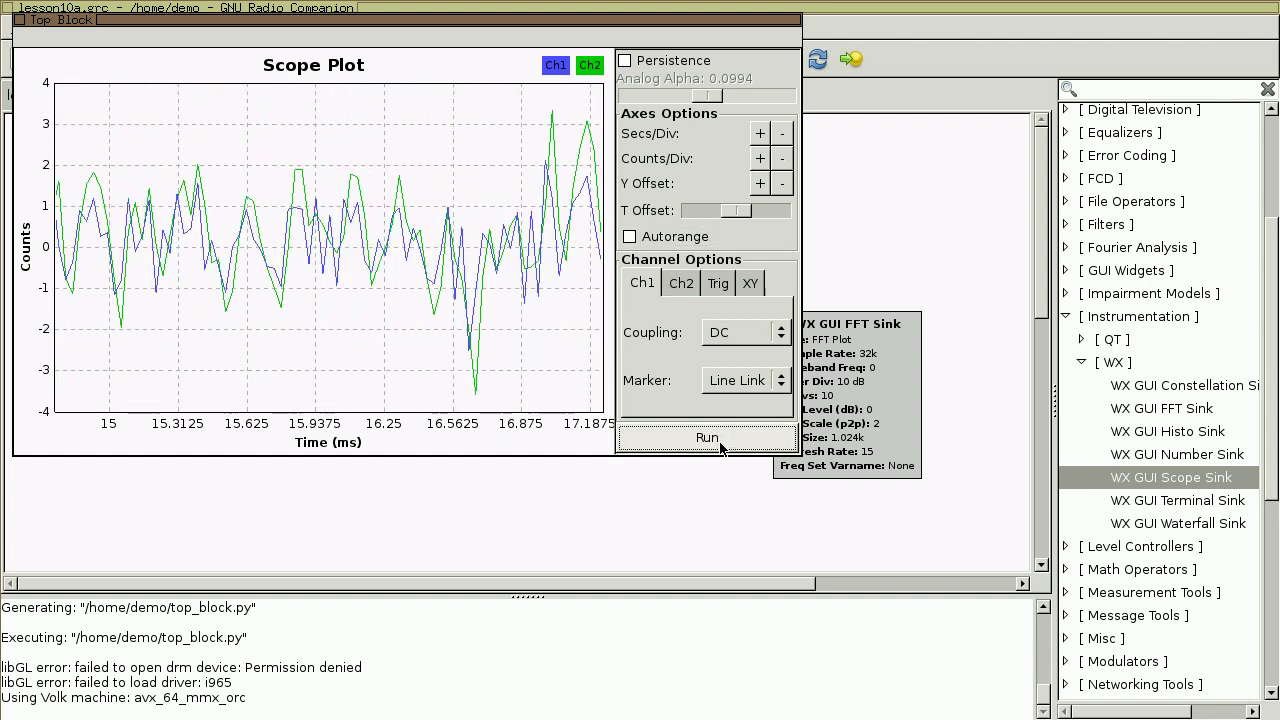
mouse_move(394, 324)
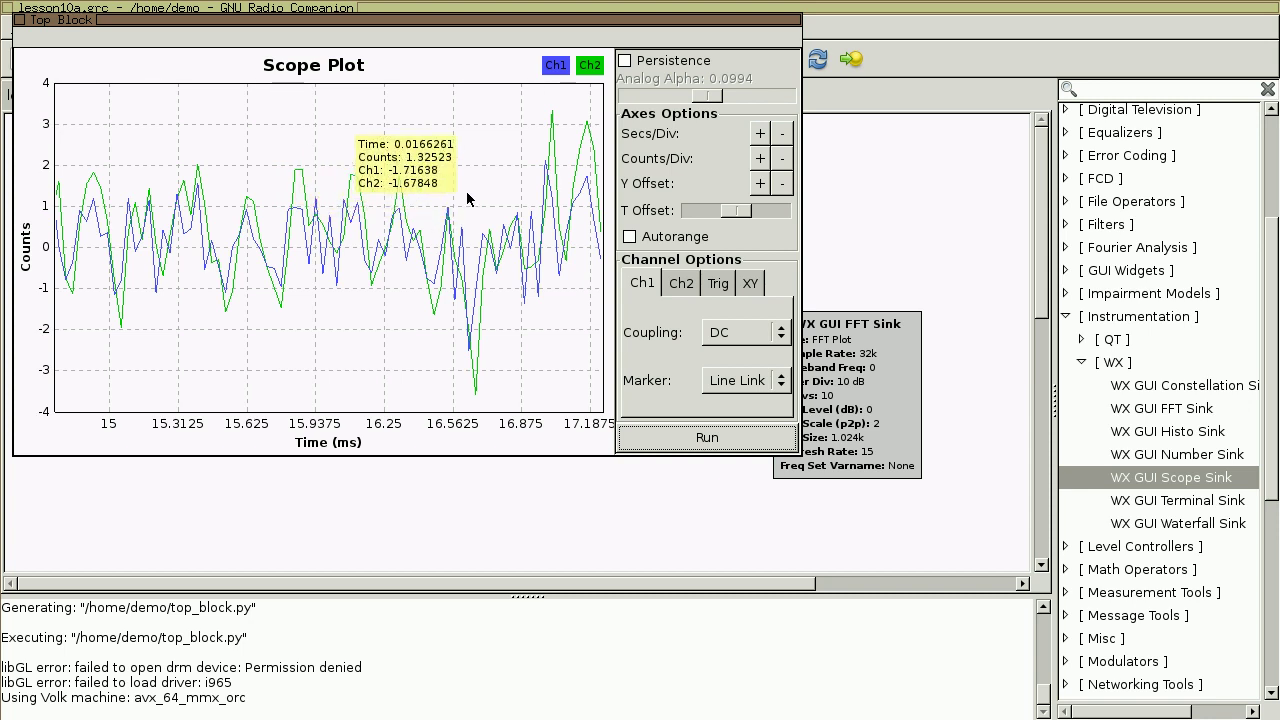
key("alt+F4")
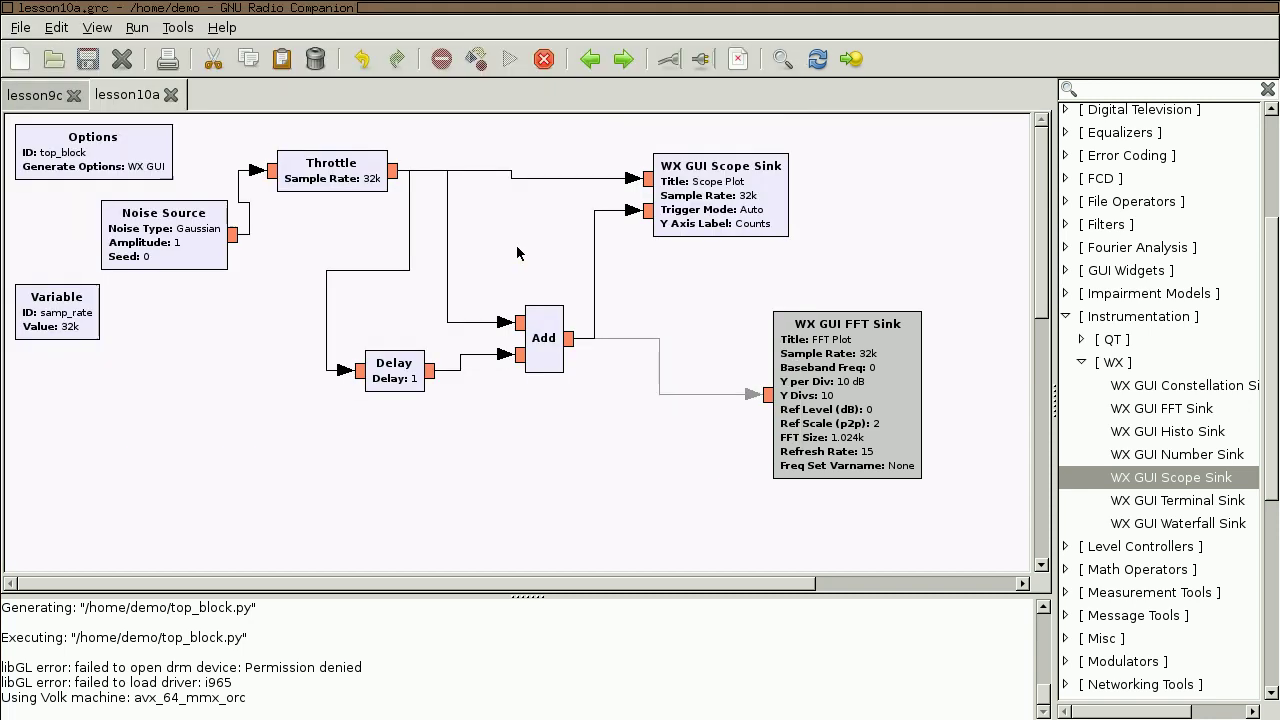
Shift the Add and Delay blocks up, and duplicate the Delay below the original with its delay set to 2
left_click_drag(530, 326, 530, 286)
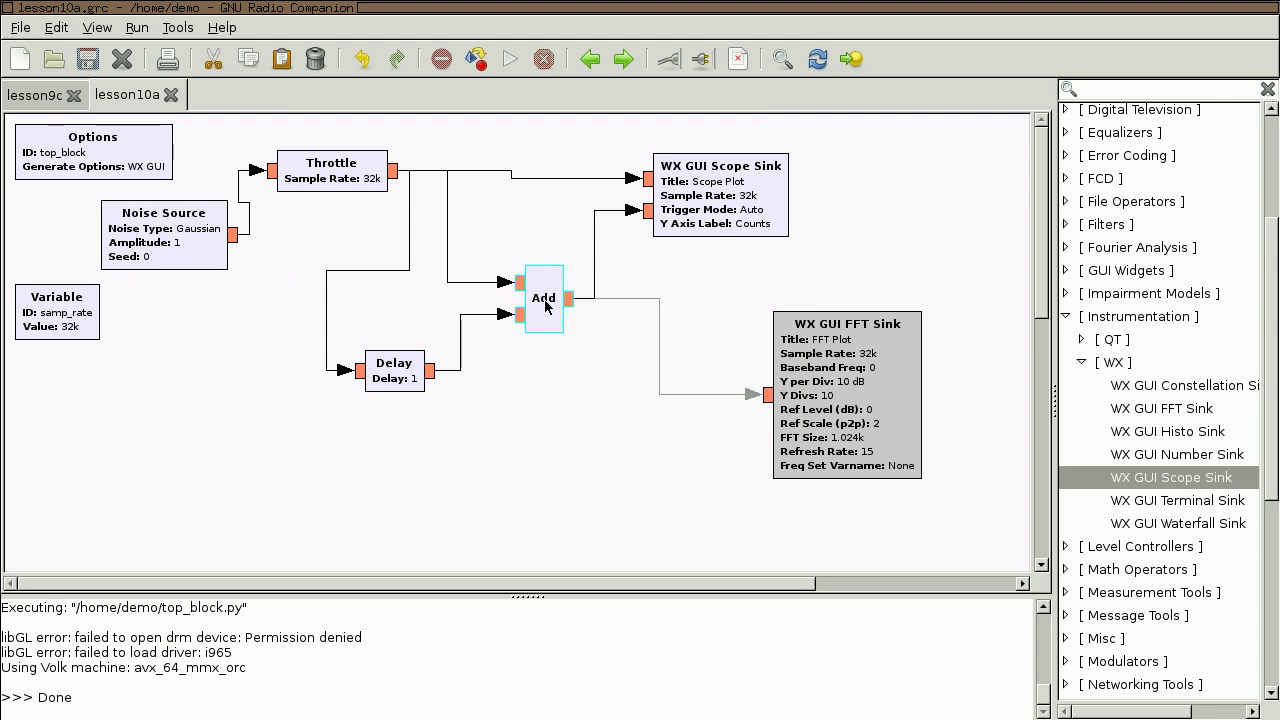
left_click_drag(390, 373, 378, 330)
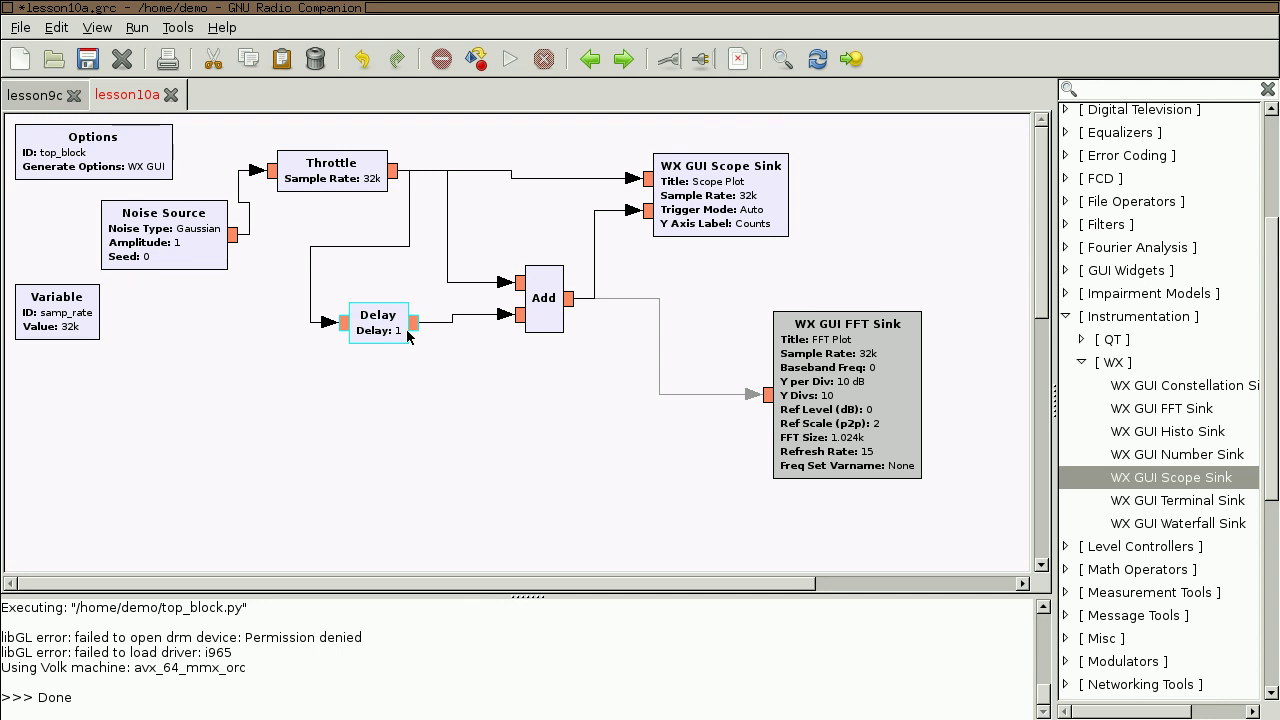
key("ctrl+c")
key("ctrl+v")
left_click_drag(289, 245, 377, 393)
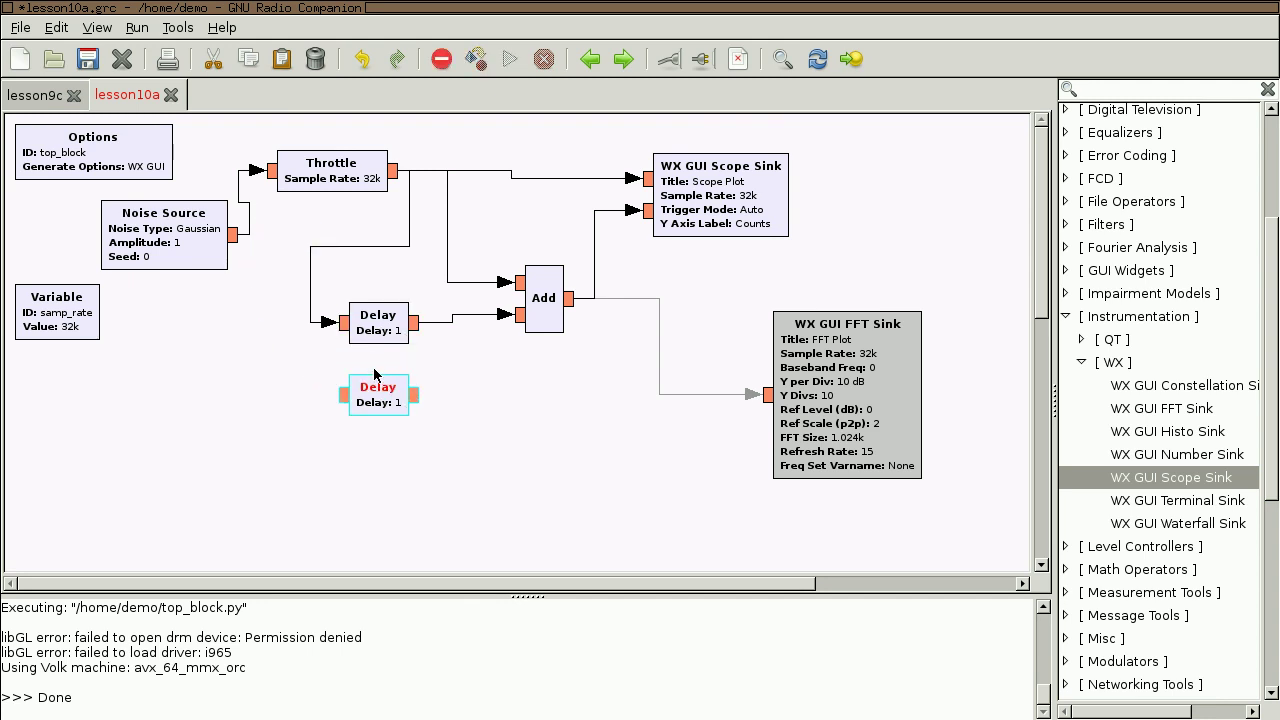
double_click(392, 401)
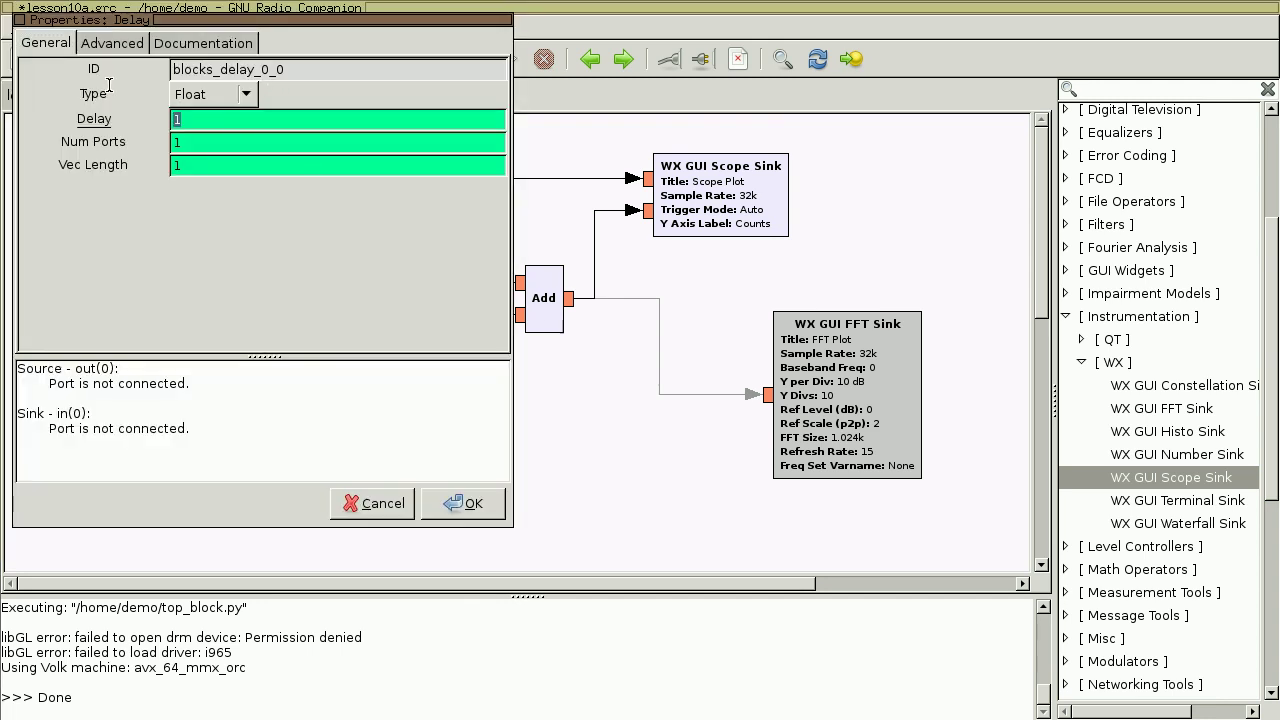
type("2")
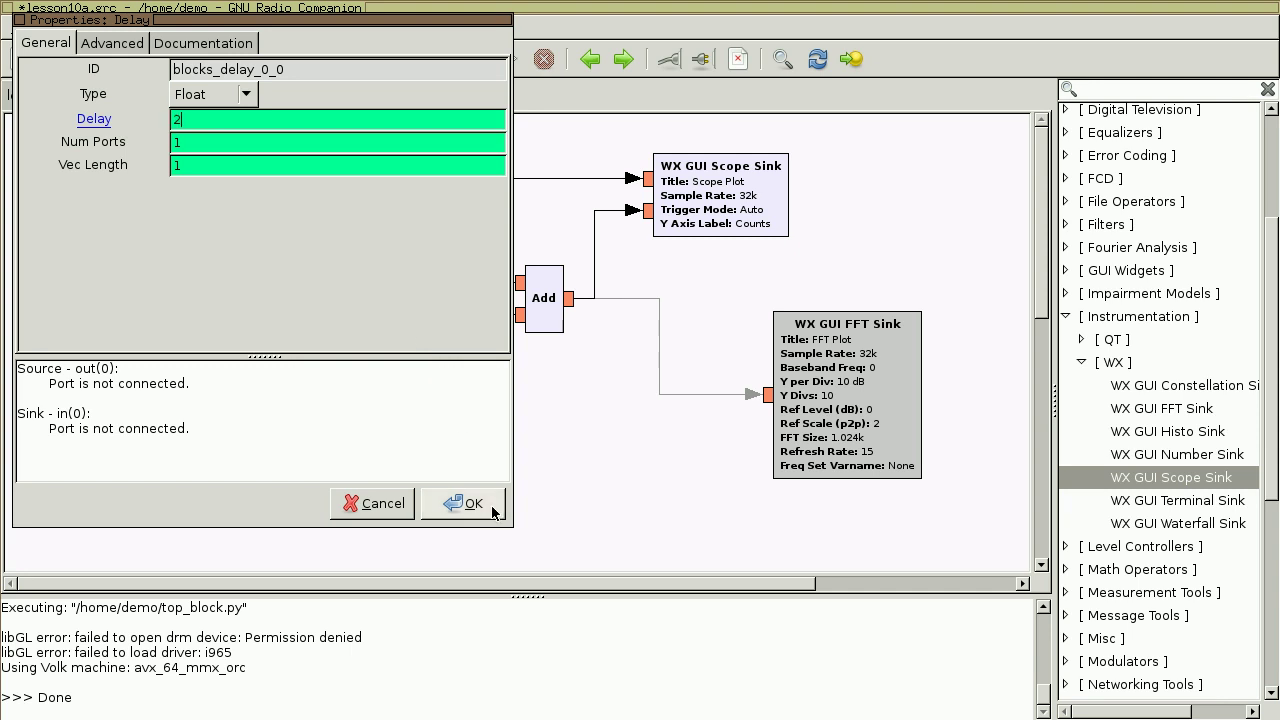
left_click(468, 504)
Connect the Throttle output to the two-sample Delay's input, and space out the Delay and Add blocks
left_click_drag(398, 327, 455, 330)
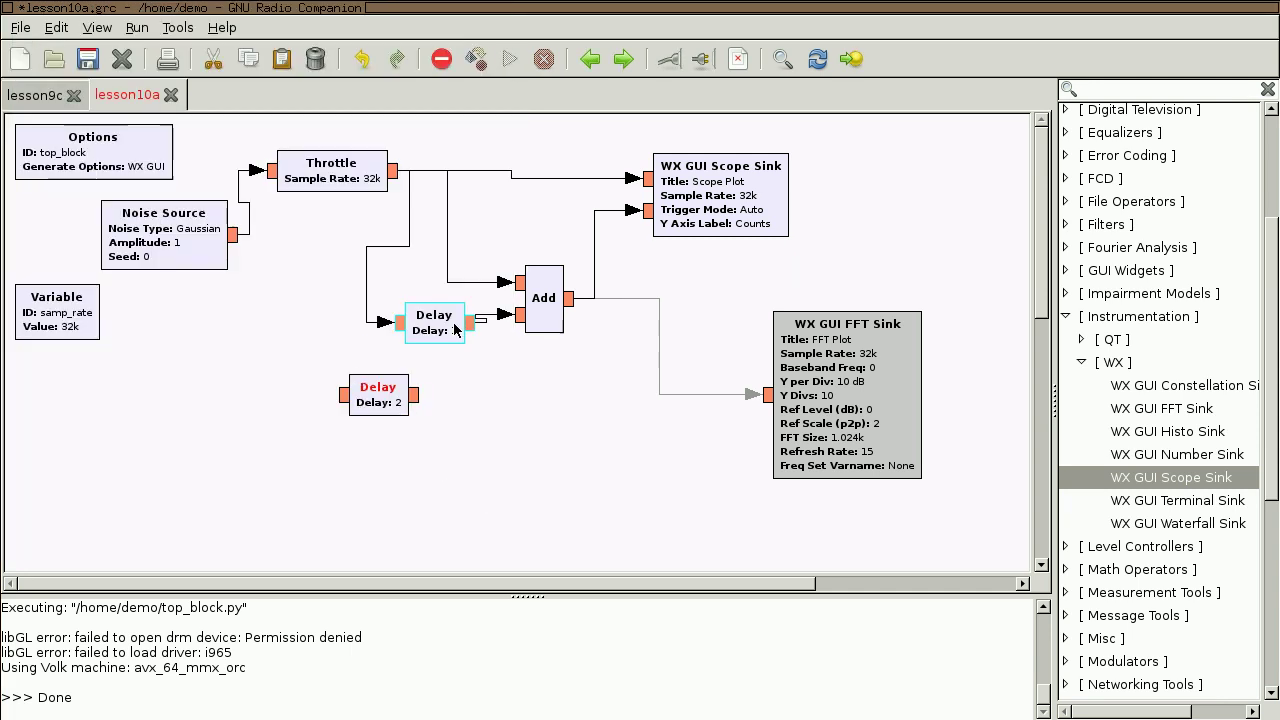
left_click(397, 172)
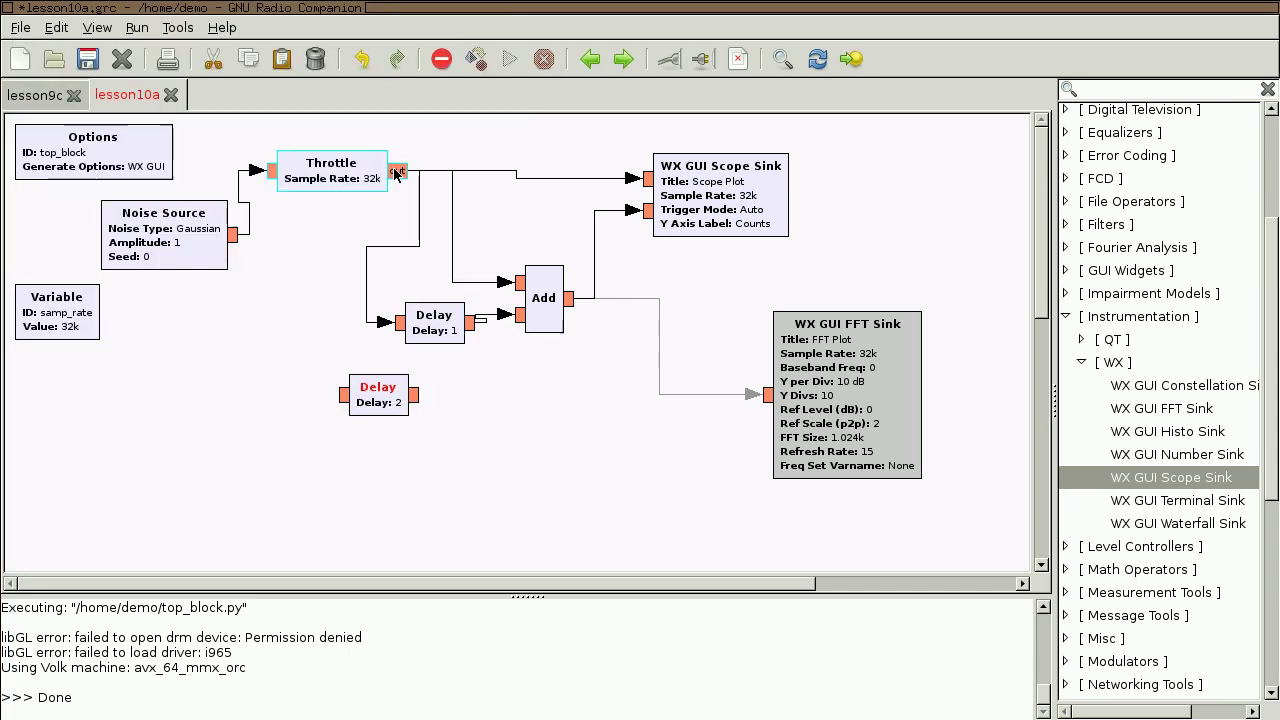
left_click(344, 396)
left_click_drag(390, 413, 390, 421)
left_click_drag(459, 331, 467, 355)
left_click_drag(549, 313, 589, 337)
Set the Add block to 3 inputs and connect the two-sample Delay's output to its third input
right_click(591, 345)
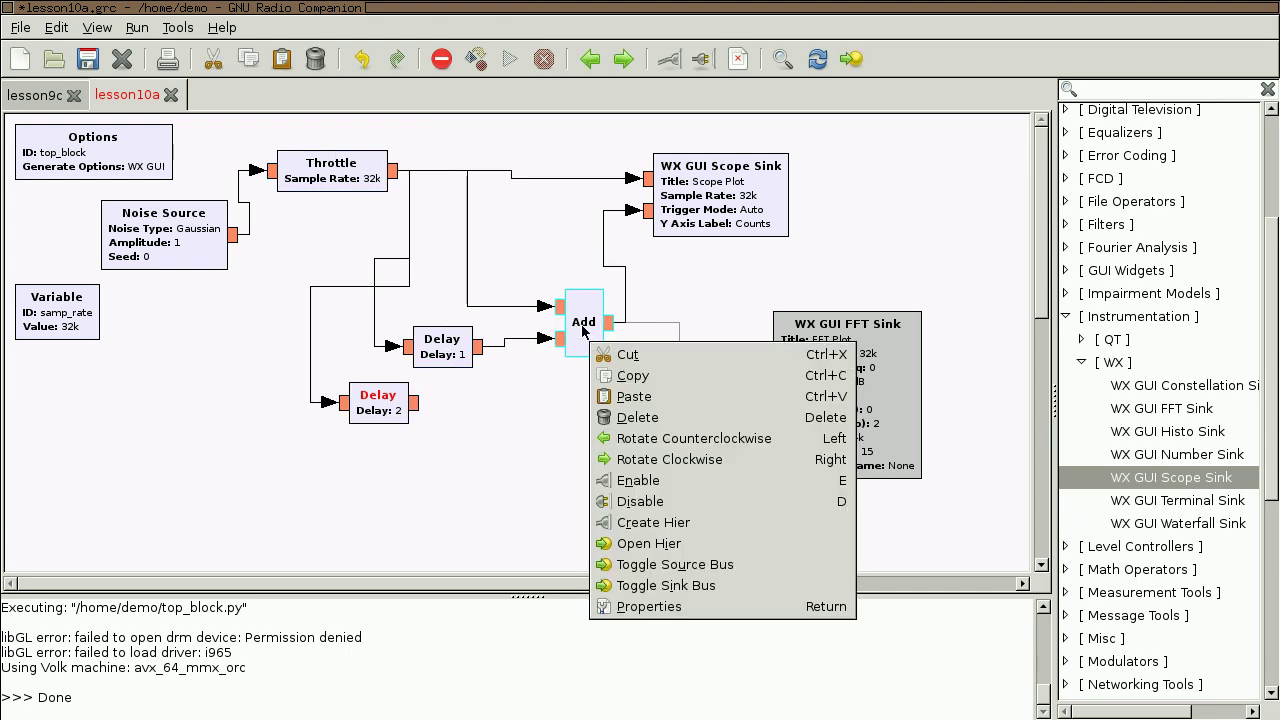
left_click(651, 606)
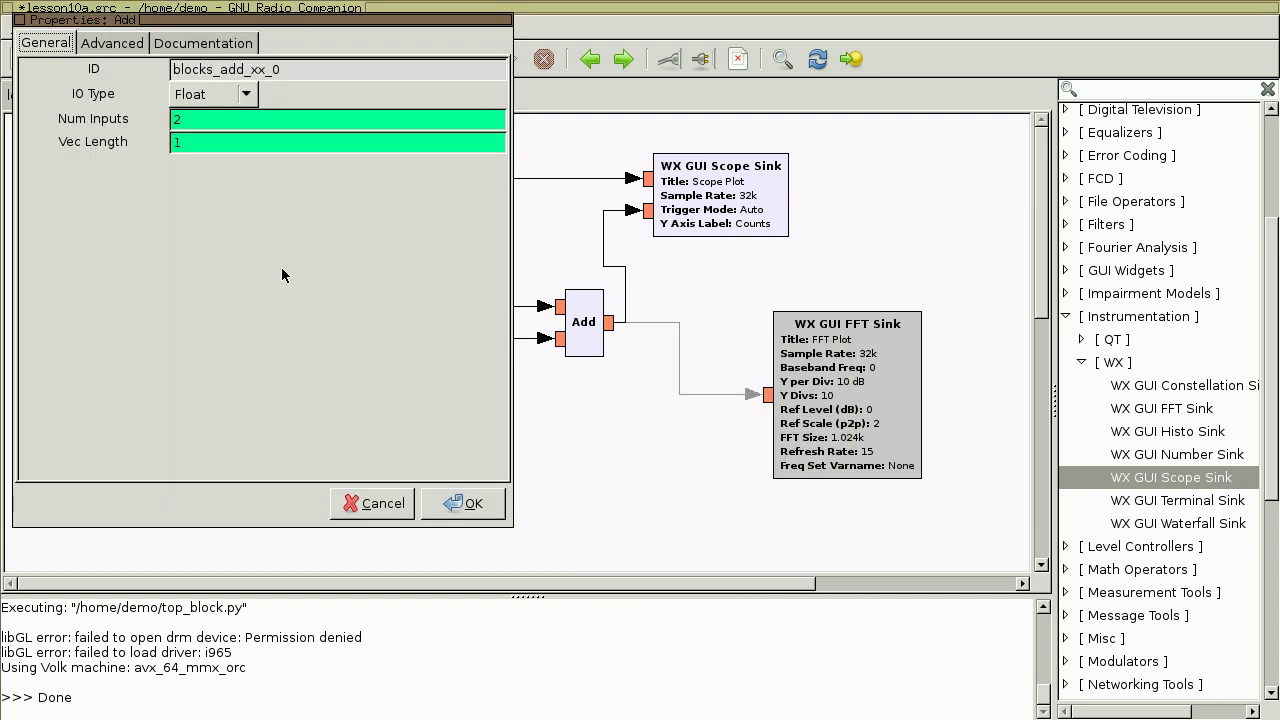
double_click(222, 119)
left_click(463, 503)
left_click(418, 404)
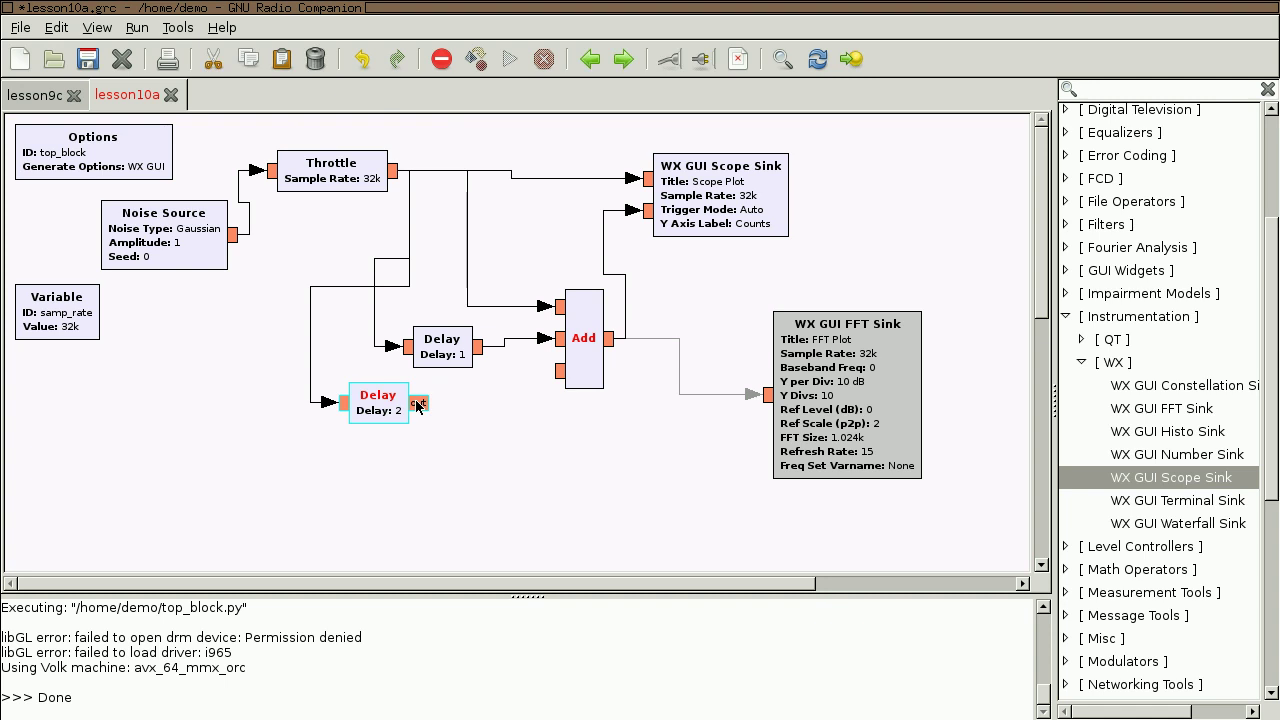
left_click(555, 372)
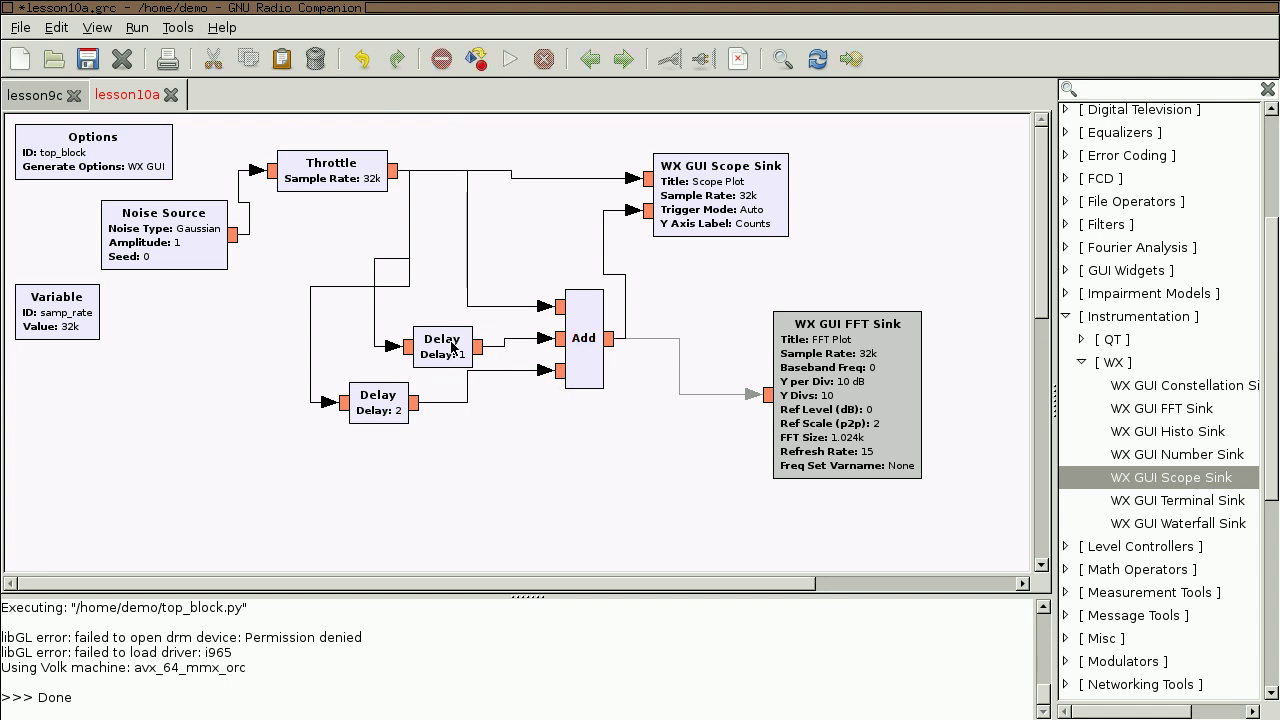
Align the one-sample Delay with the Add block's middle input, and run the flowgraph to compare the scope traces with autorange off and the plot paused
left_click_drag(452, 345, 465, 333)
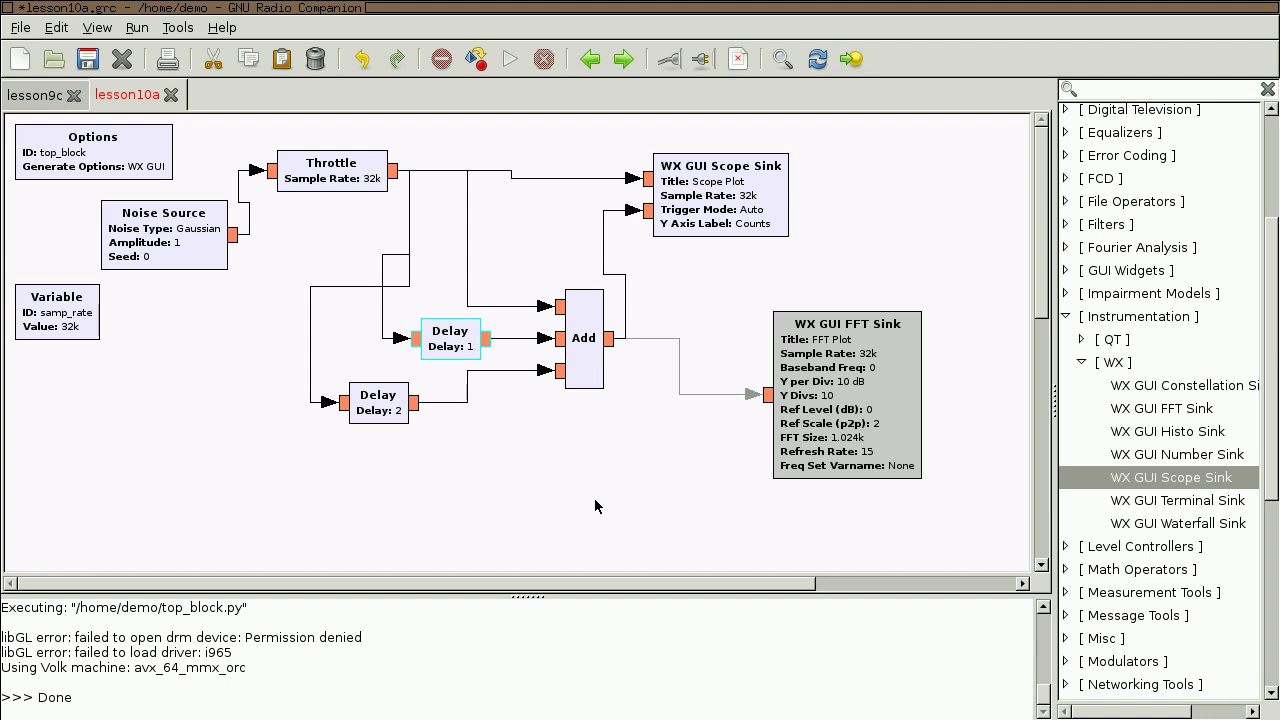
left_click(515, 58)
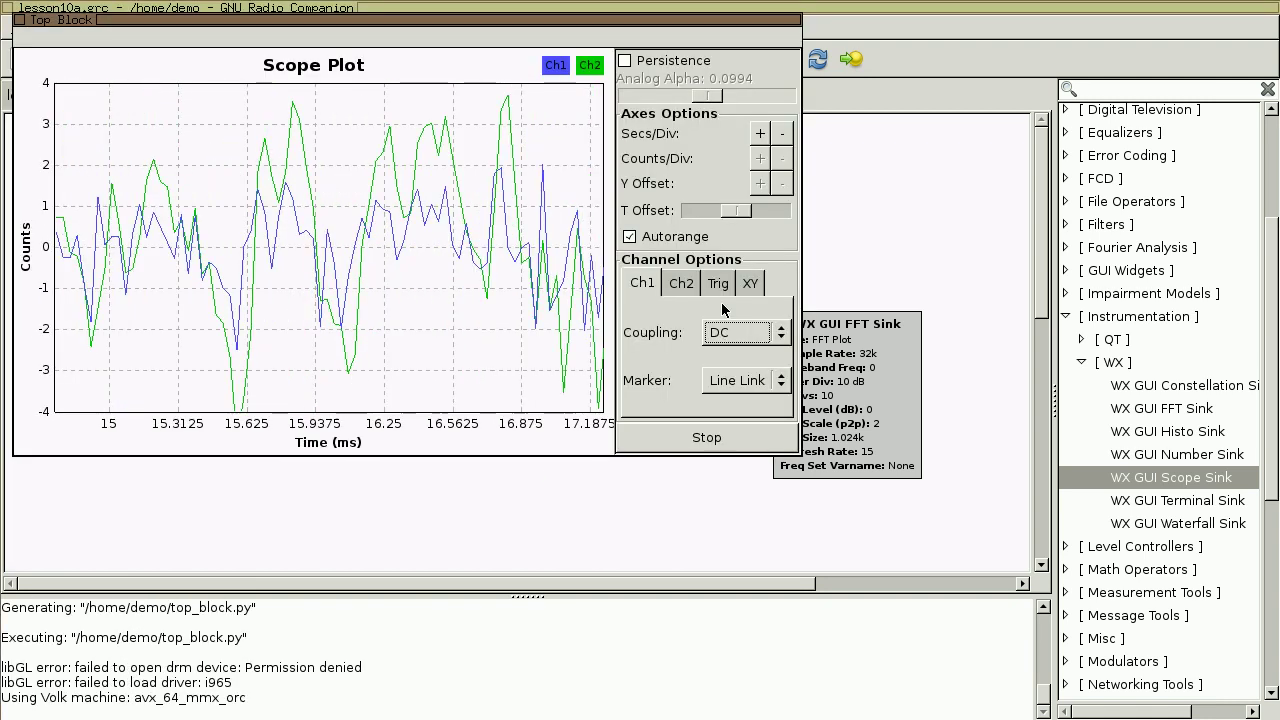
left_click(668, 240)
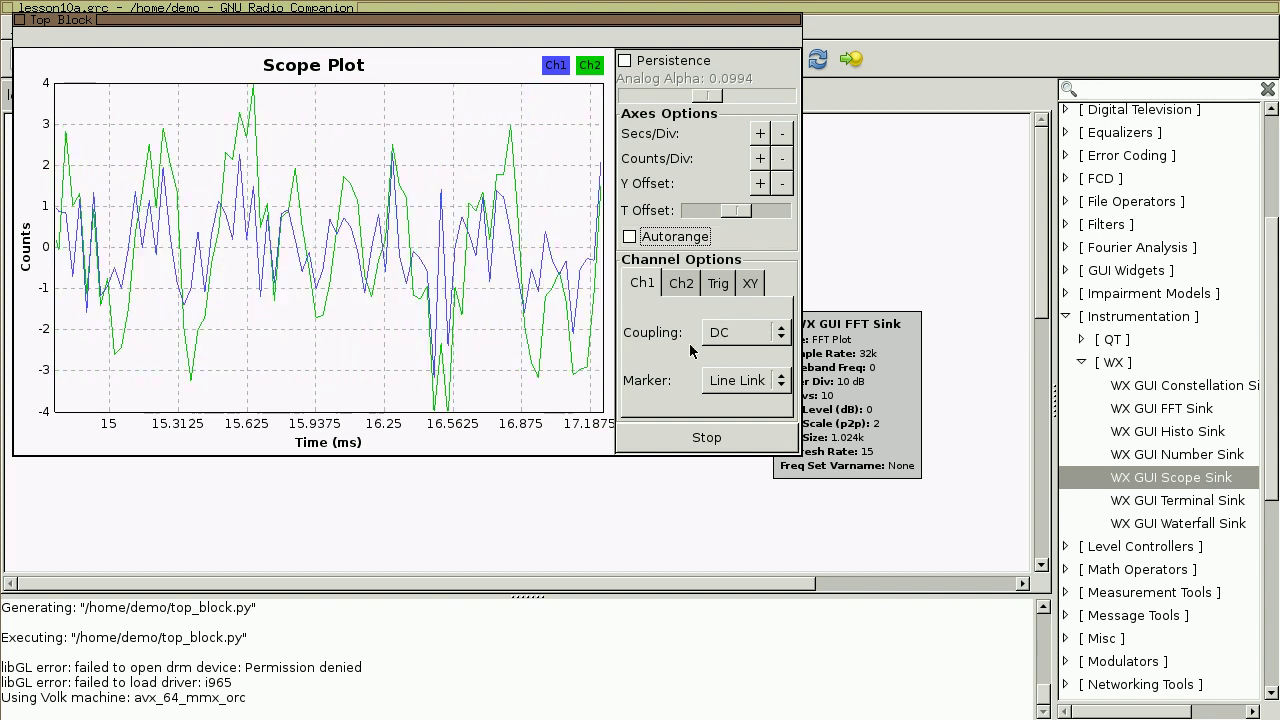
left_click(716, 444)
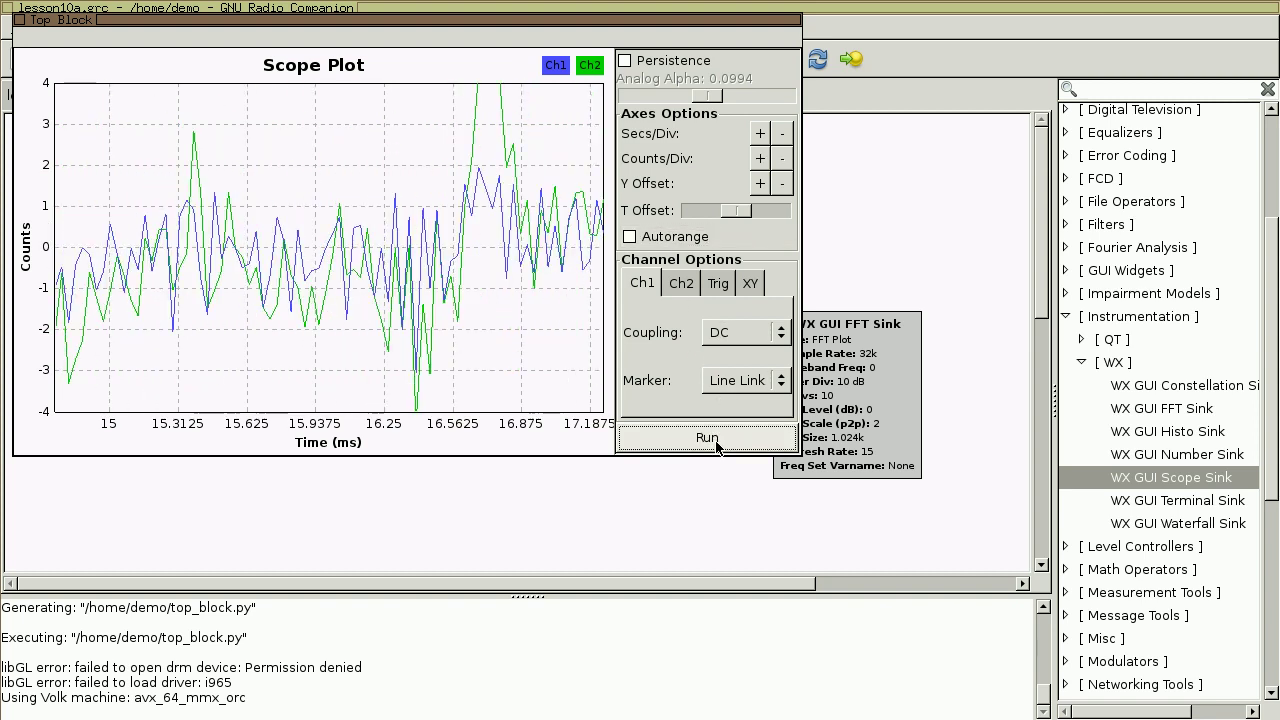
left_click(716, 444)
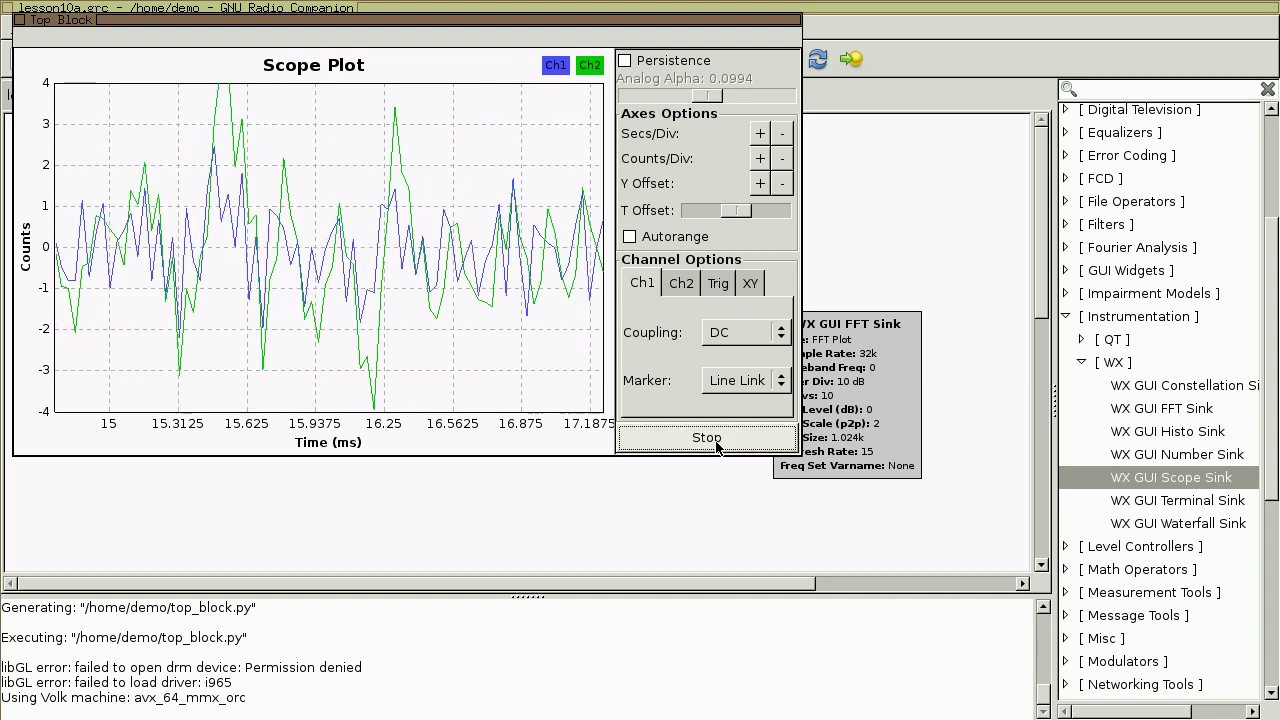
left_click(716, 444)
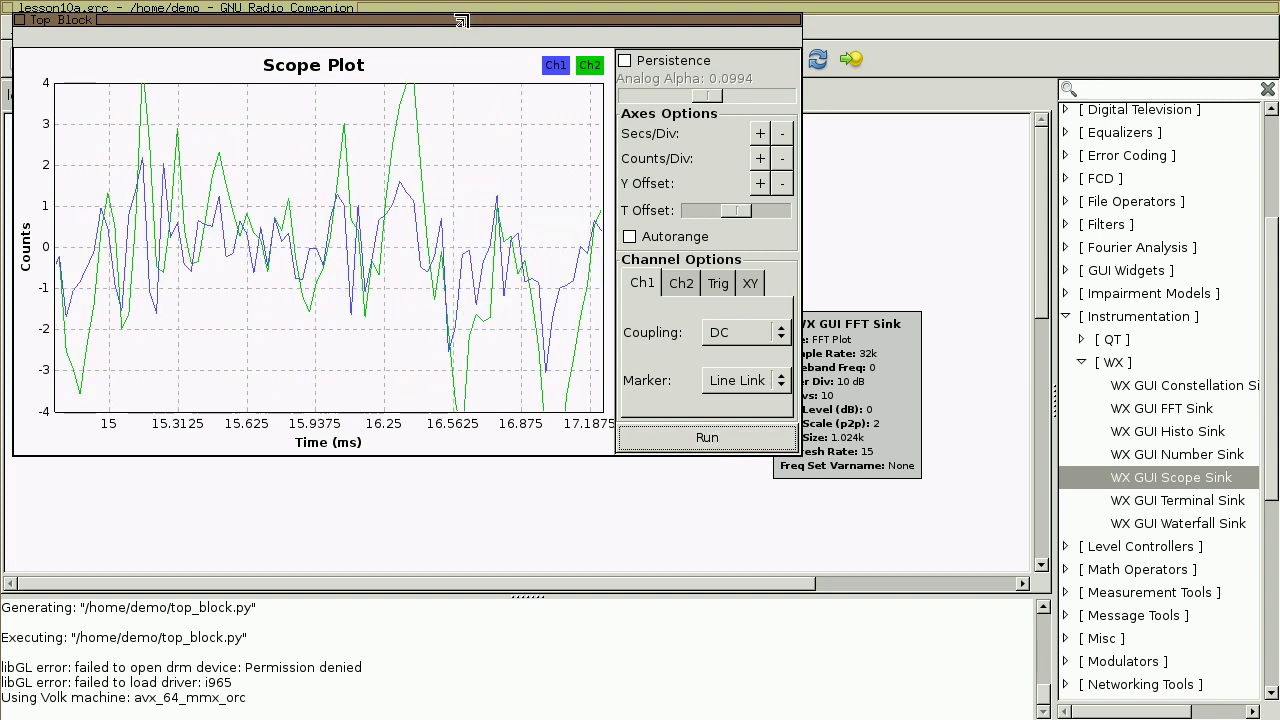
mouse_move(337, 235)
mouse_move(250, 125)
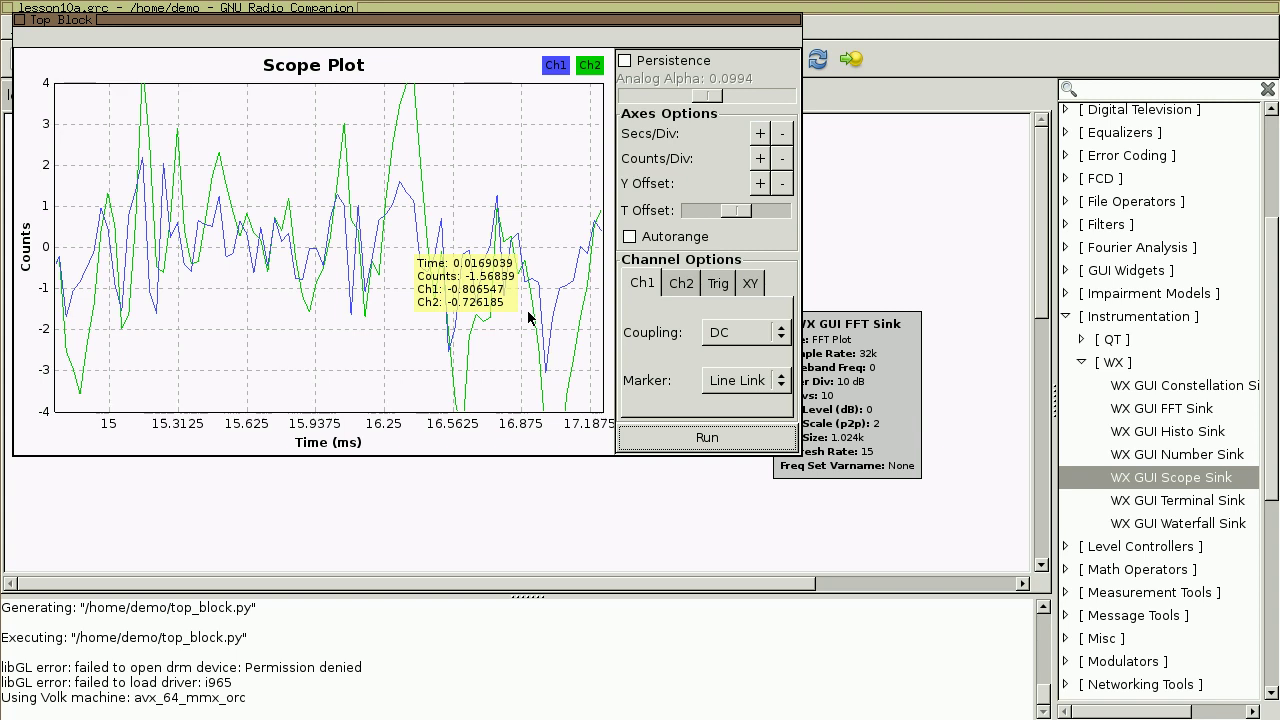
left_click(393, 15)
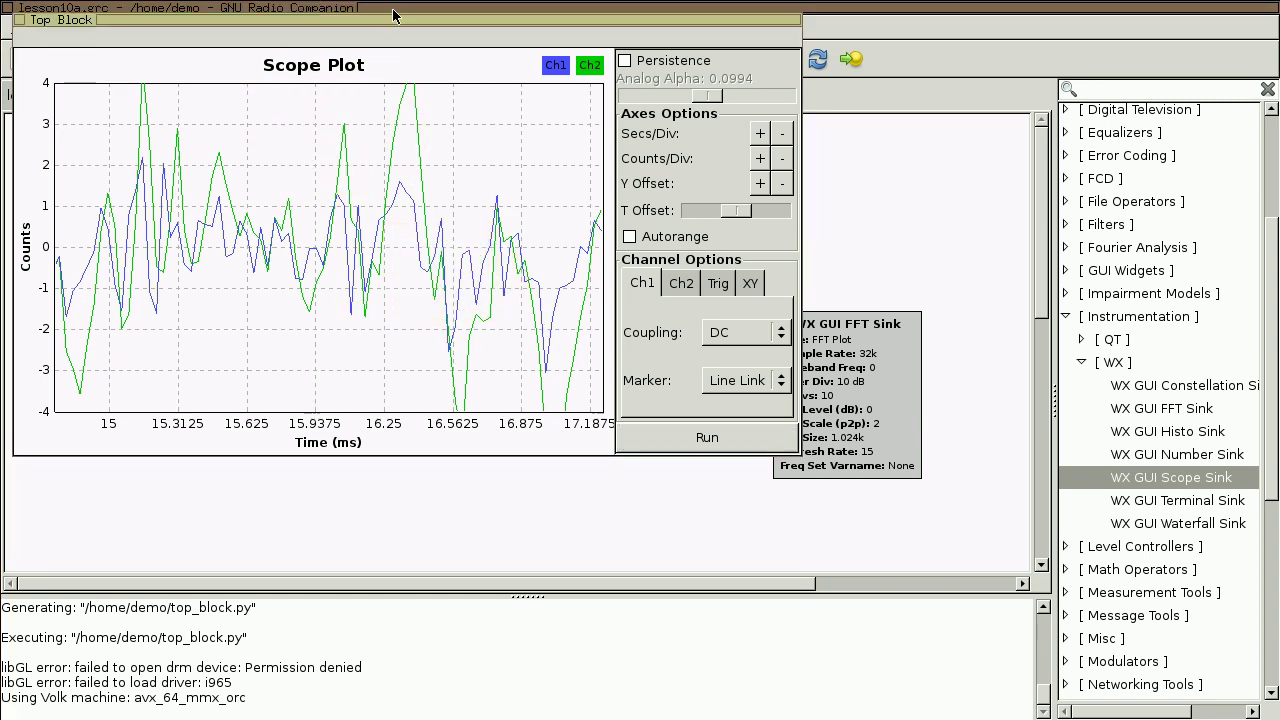
left_click(541, 58)
Enable the FFT Sink and move it closer to the Add block, and disable the Scope Sink
left_click(844, 371)
left_click_drag(844, 371, 763, 359)
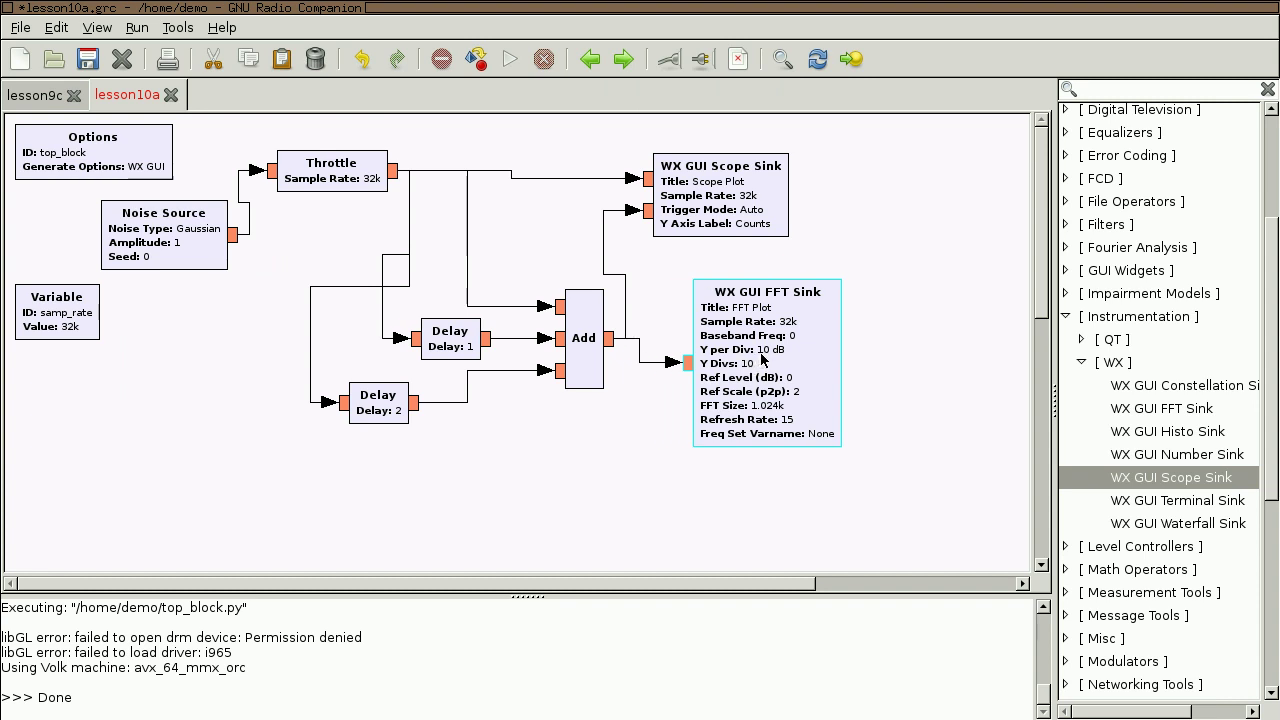
left_click(726, 212)
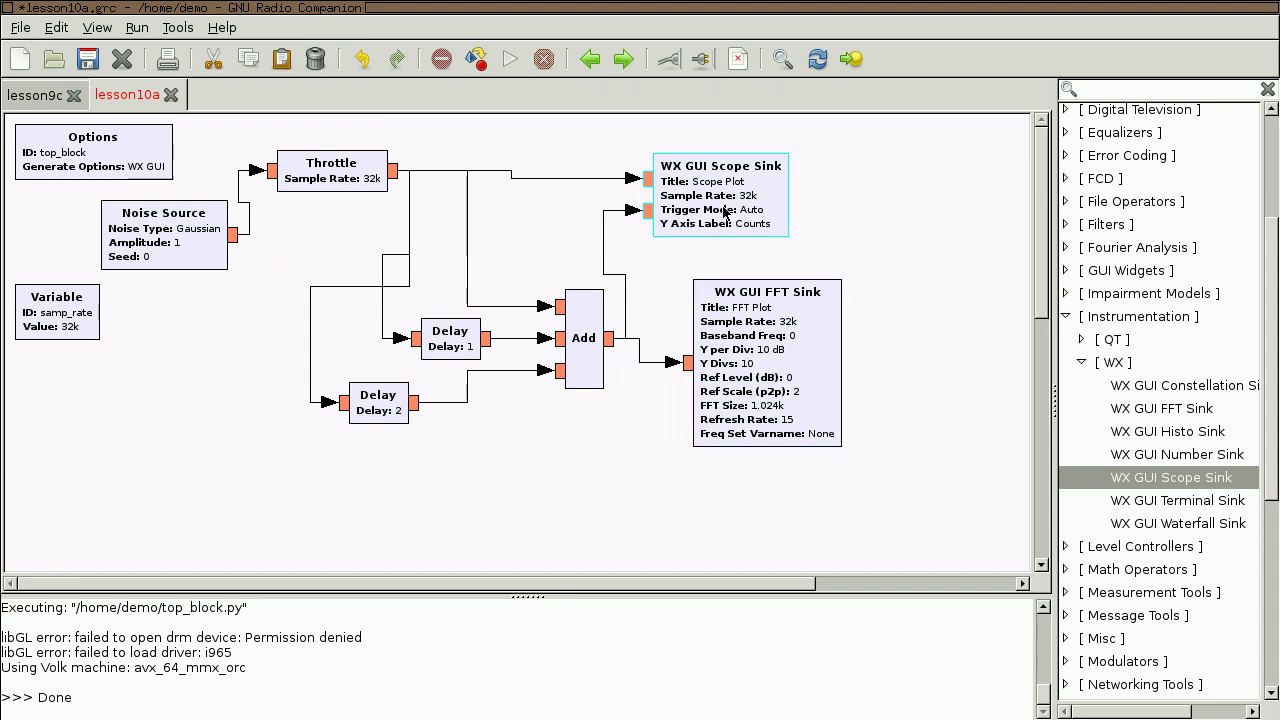
key("d")
Run the flowgraph and examine the notch in the FFT plot with averaging on, pause the plot, and close it
left_click(510, 58)
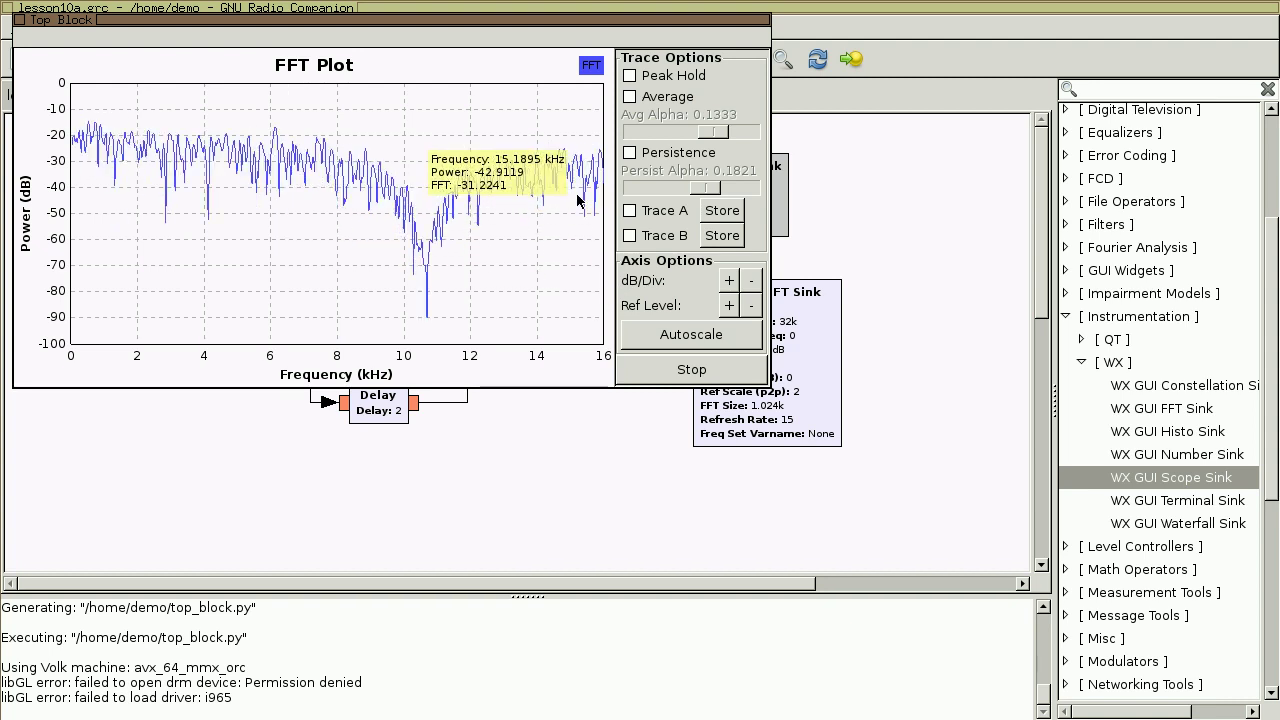
left_click(668, 98)
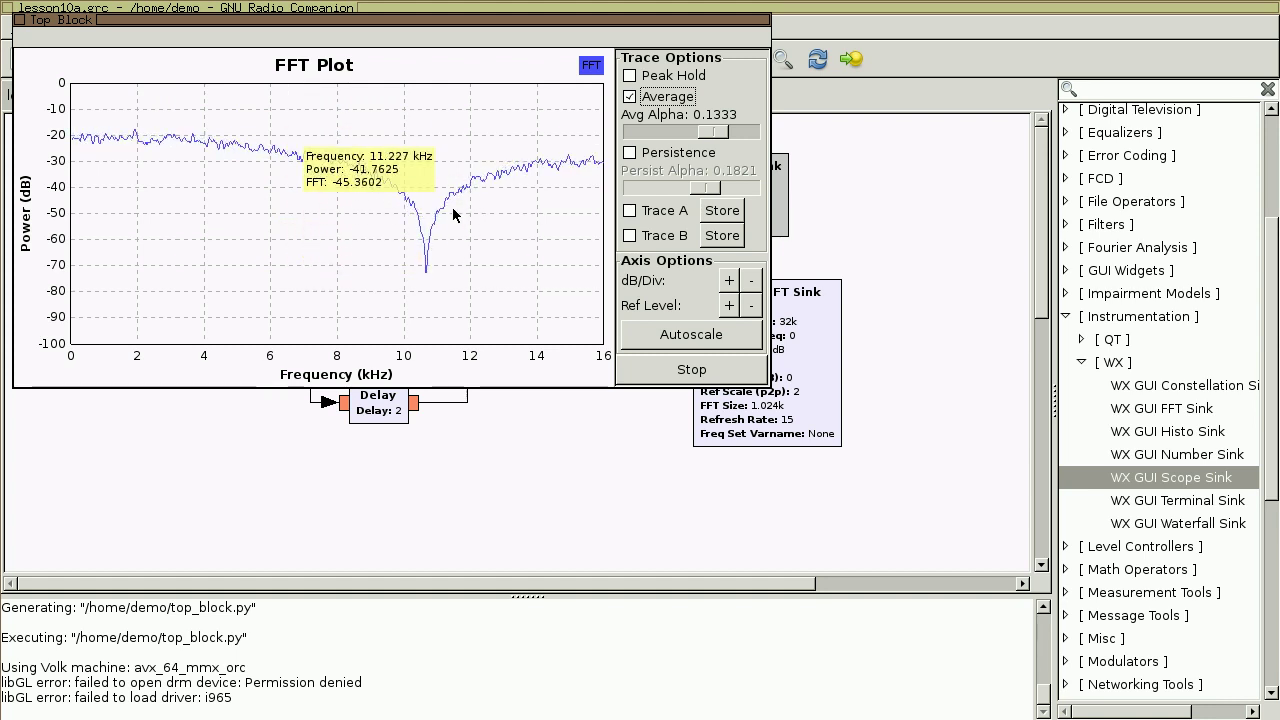
left_click_drag(425, 26, 563, 76)
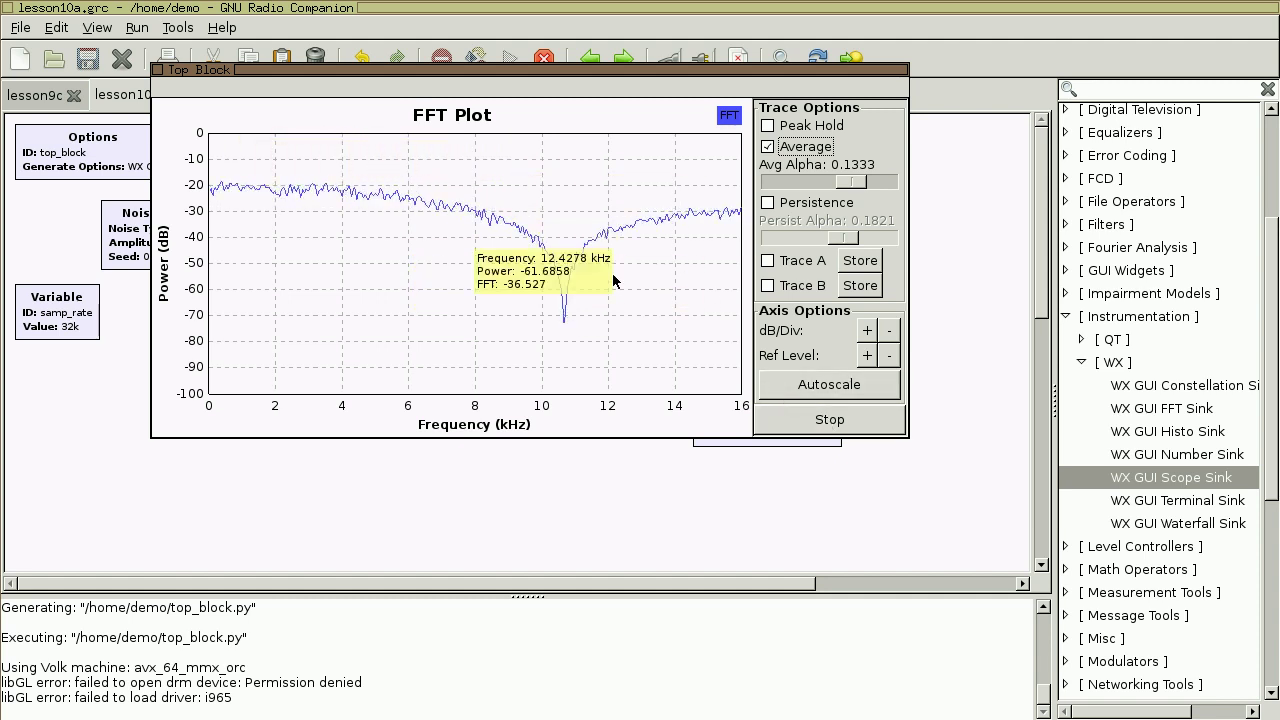
left_click(846, 421)
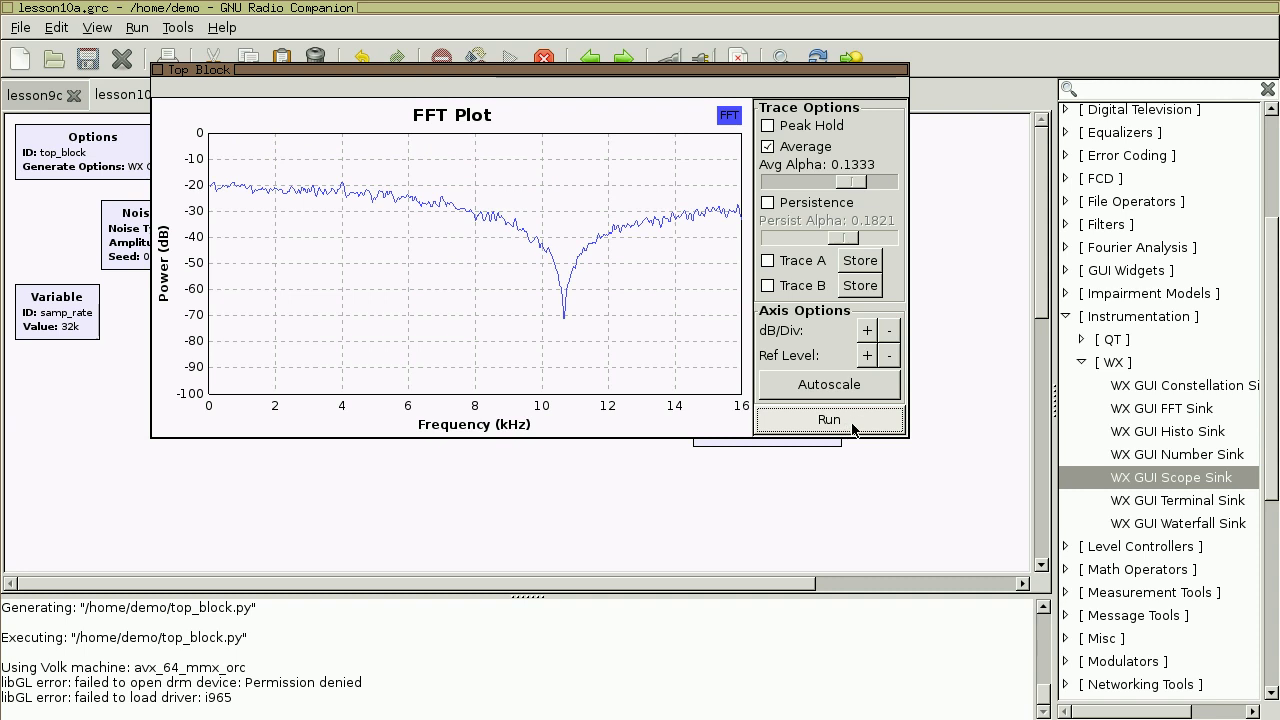
key("alt+F4")
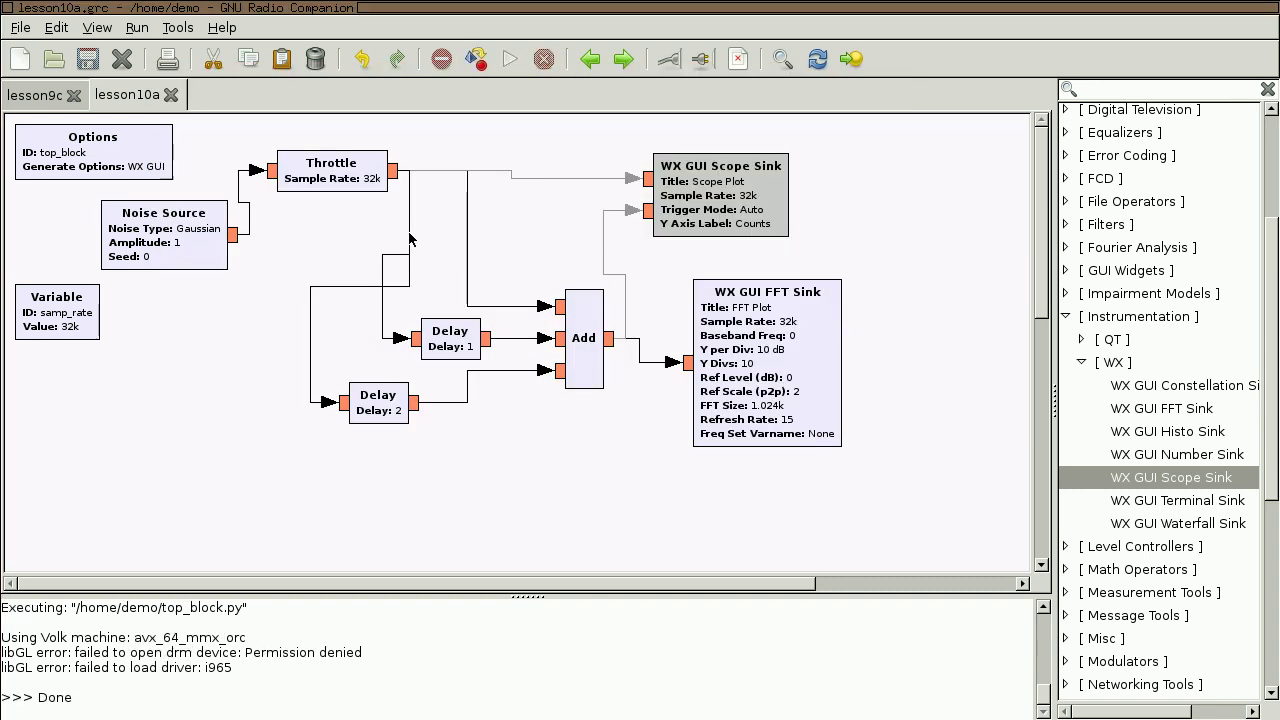
Set the samp_rate variable to 1e6
double_click(78, 313)
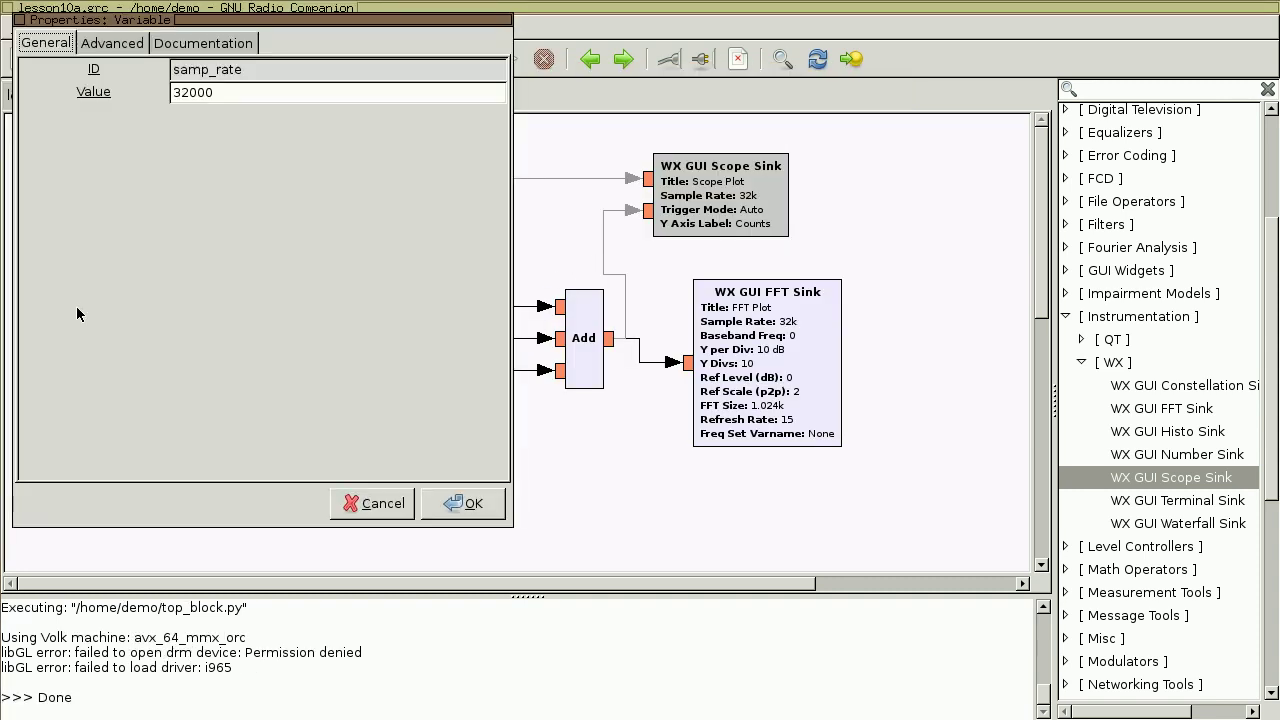
triple_click(258, 93)
type("1e6")
key("Return")
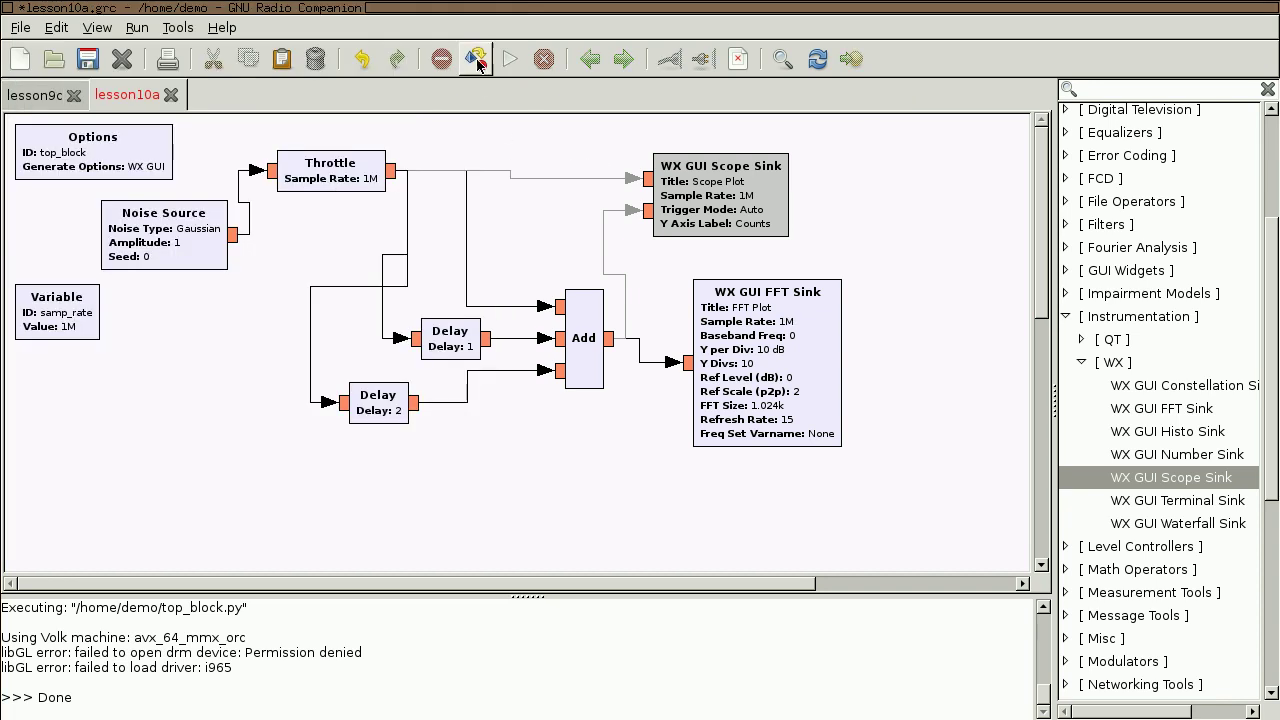
Run the flowgraph at the new sample rate, read the notch frequency on the averaged FFT plot, and close the paused plot
left_click(508, 62)
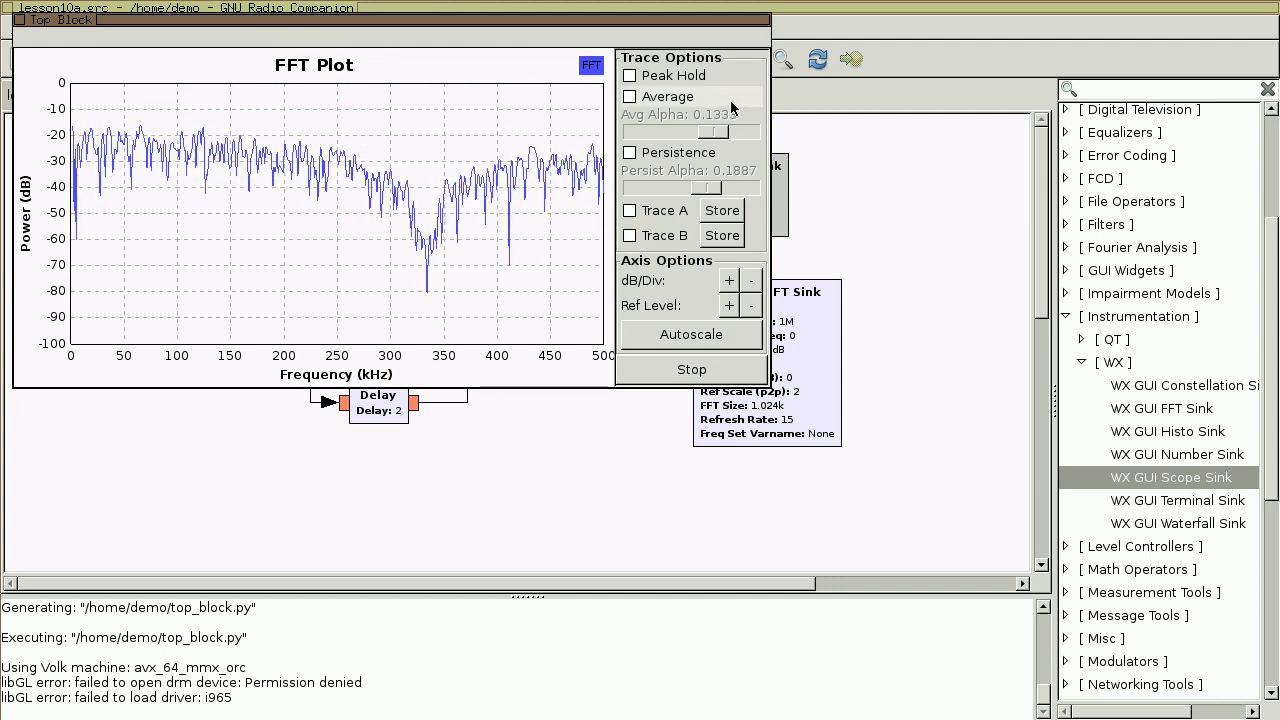
left_click(662, 99)
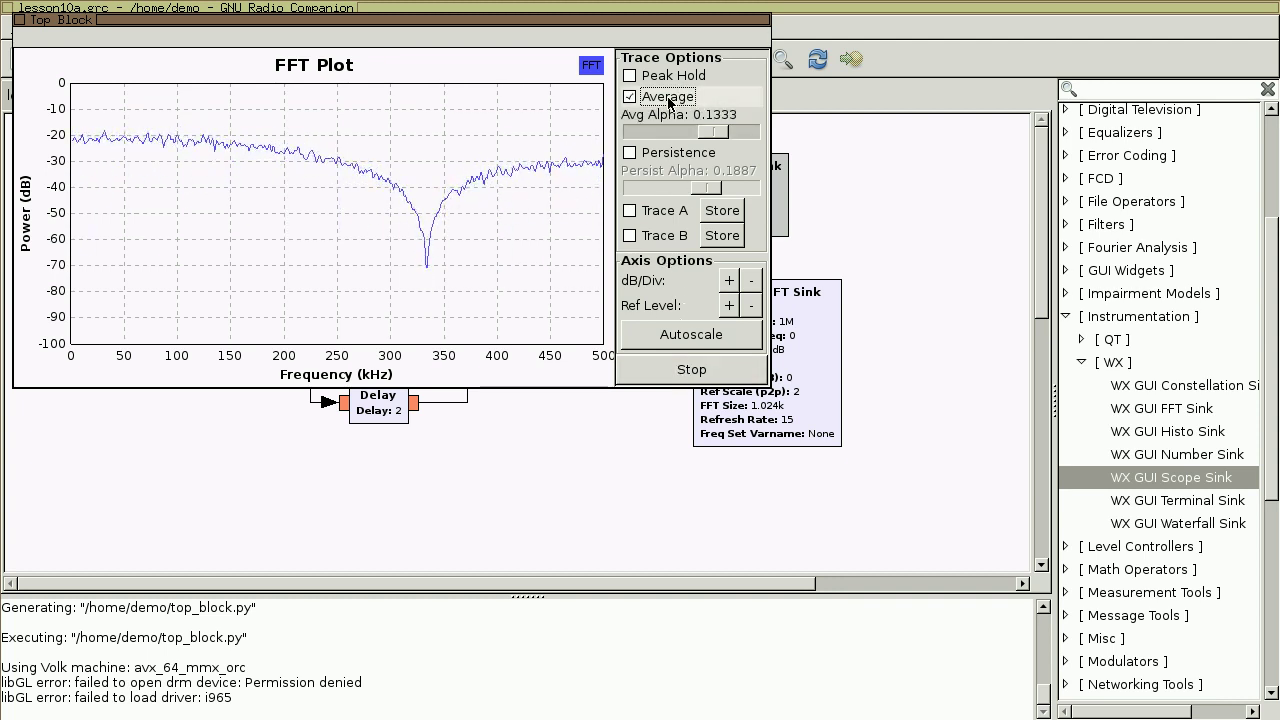
mouse_move(75, 128)
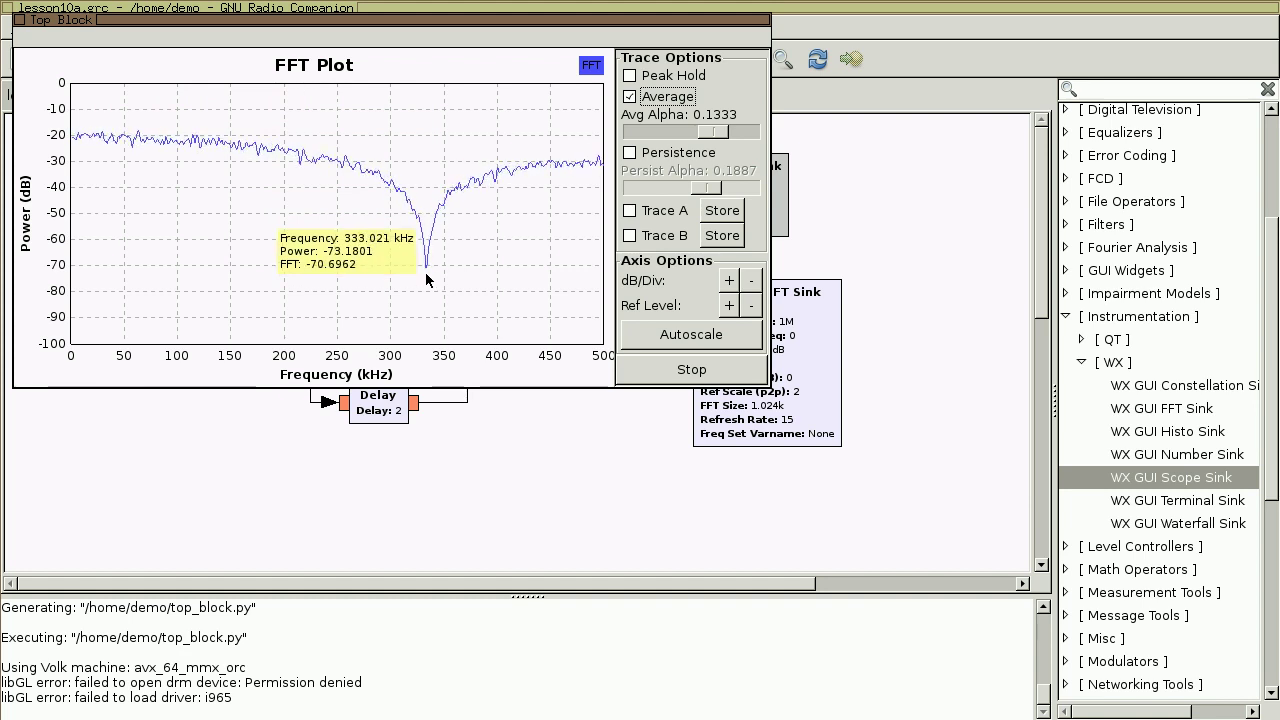
left_click(705, 369)
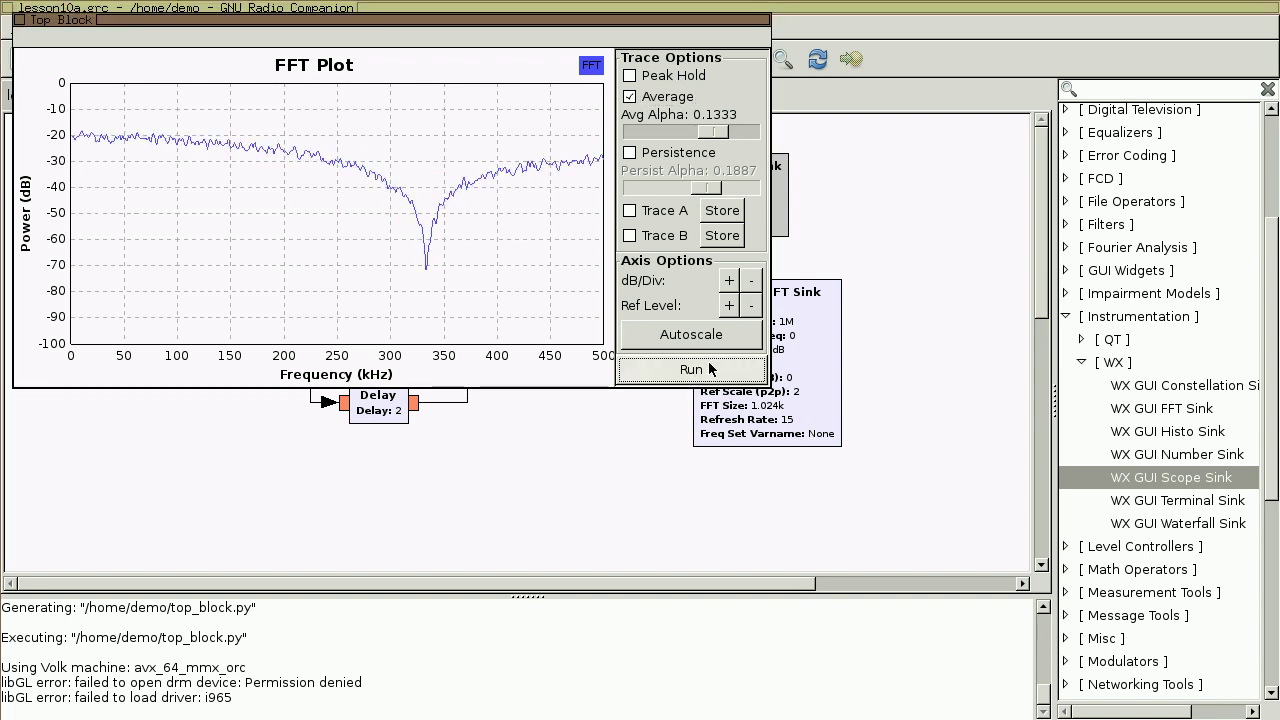
key("alt+F4")
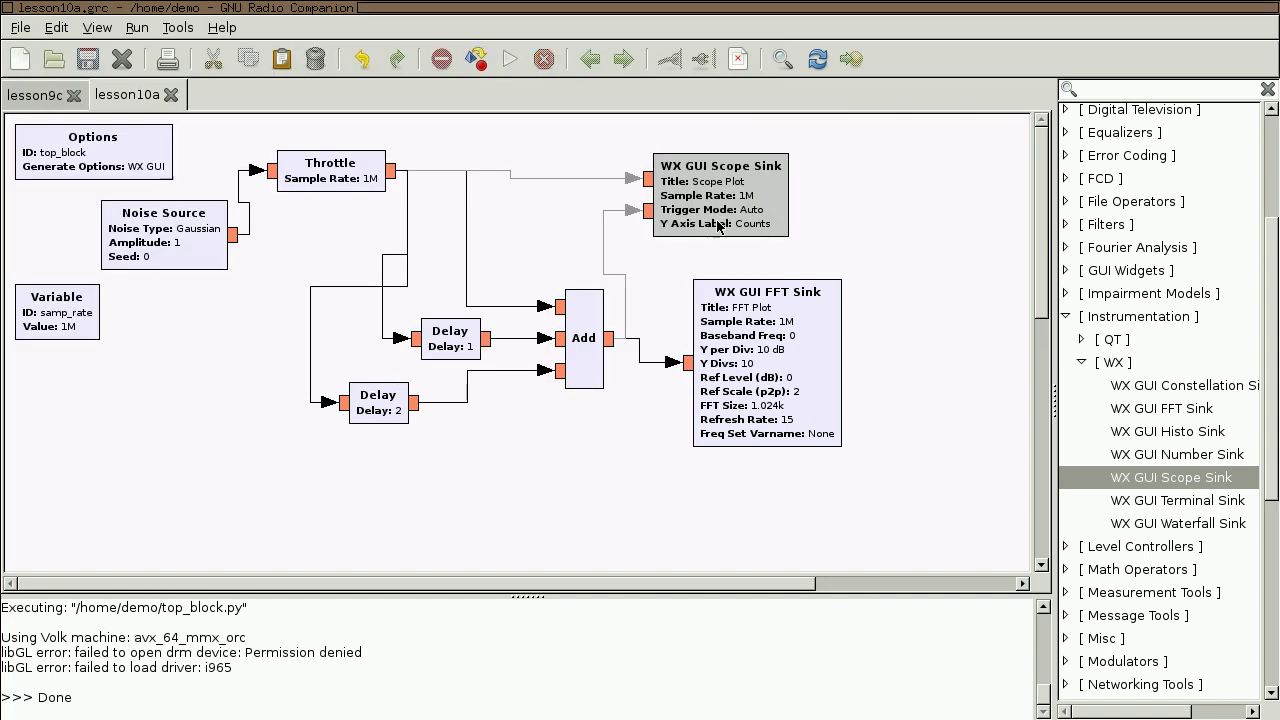
Spread the two Delay blocks slightly apart, and add a Multiply Const block just above the Add block
left_click_drag(430, 341, 438, 341)
left_click_drag(375, 413, 367, 421)
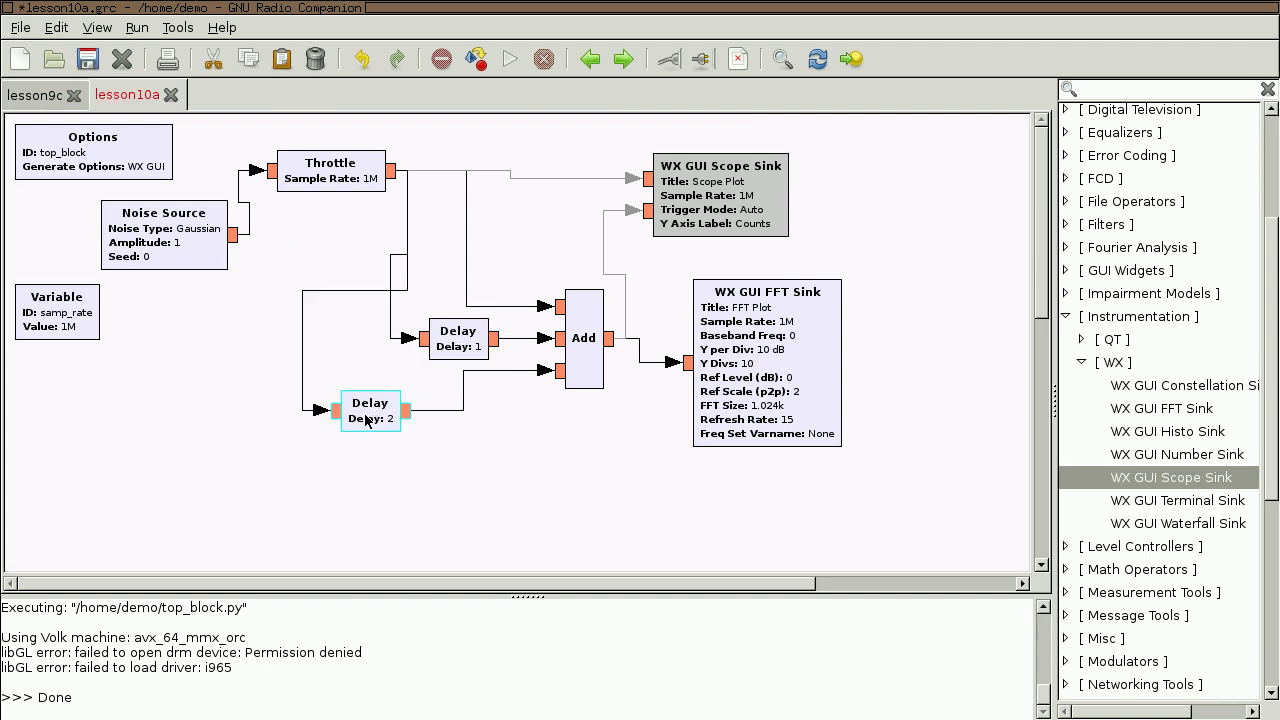
left_click(529, 265)
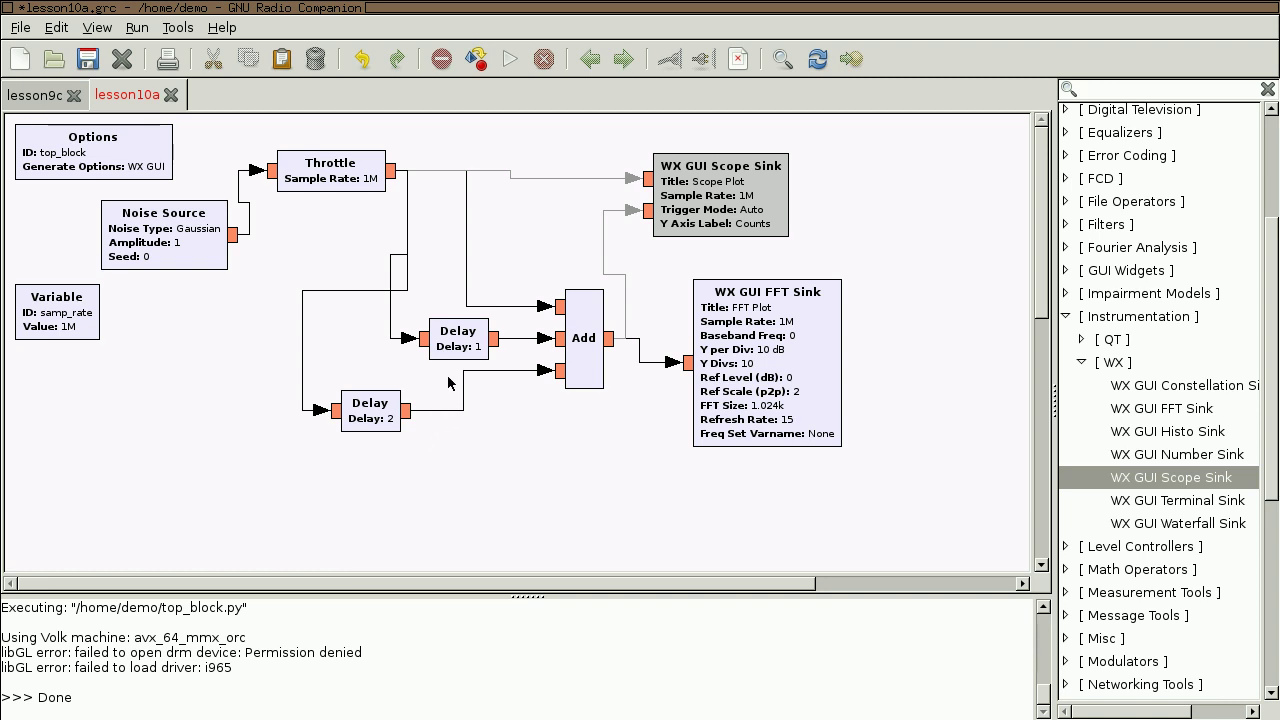
type("mutl")
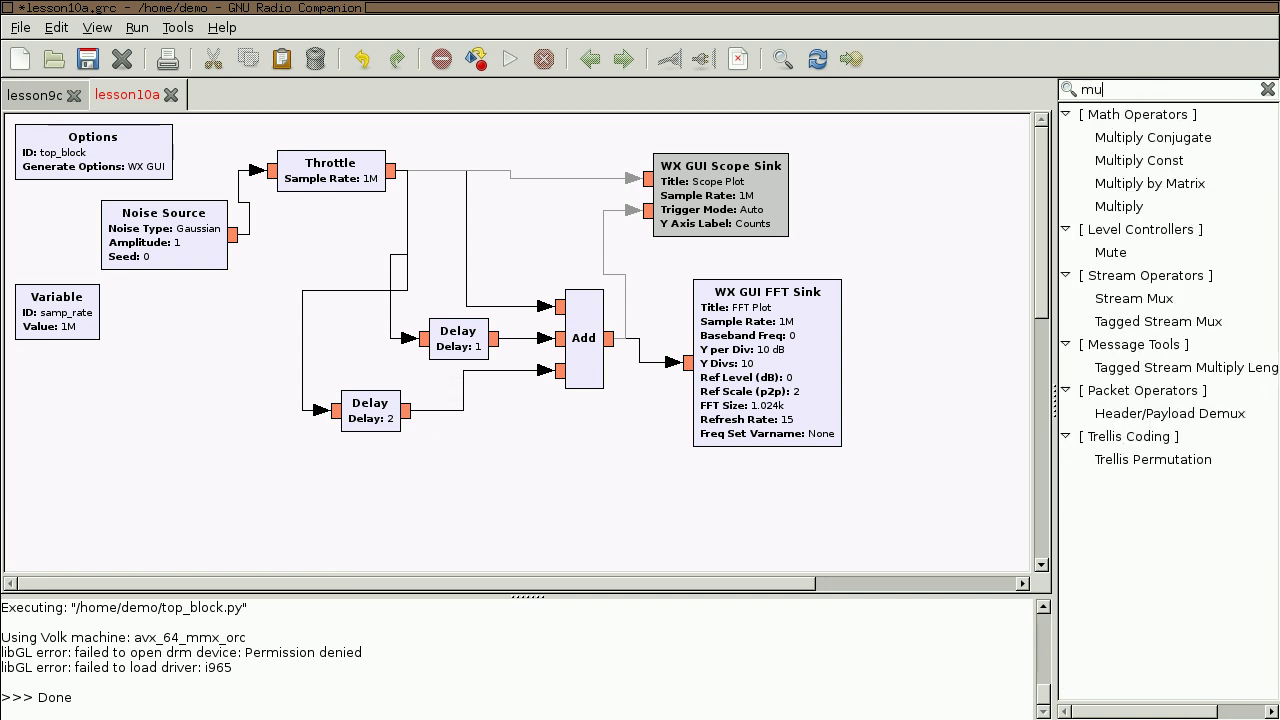
key("BackSpace")
key("BackSpace")
left_click_drag(1150, 162, 520, 257)
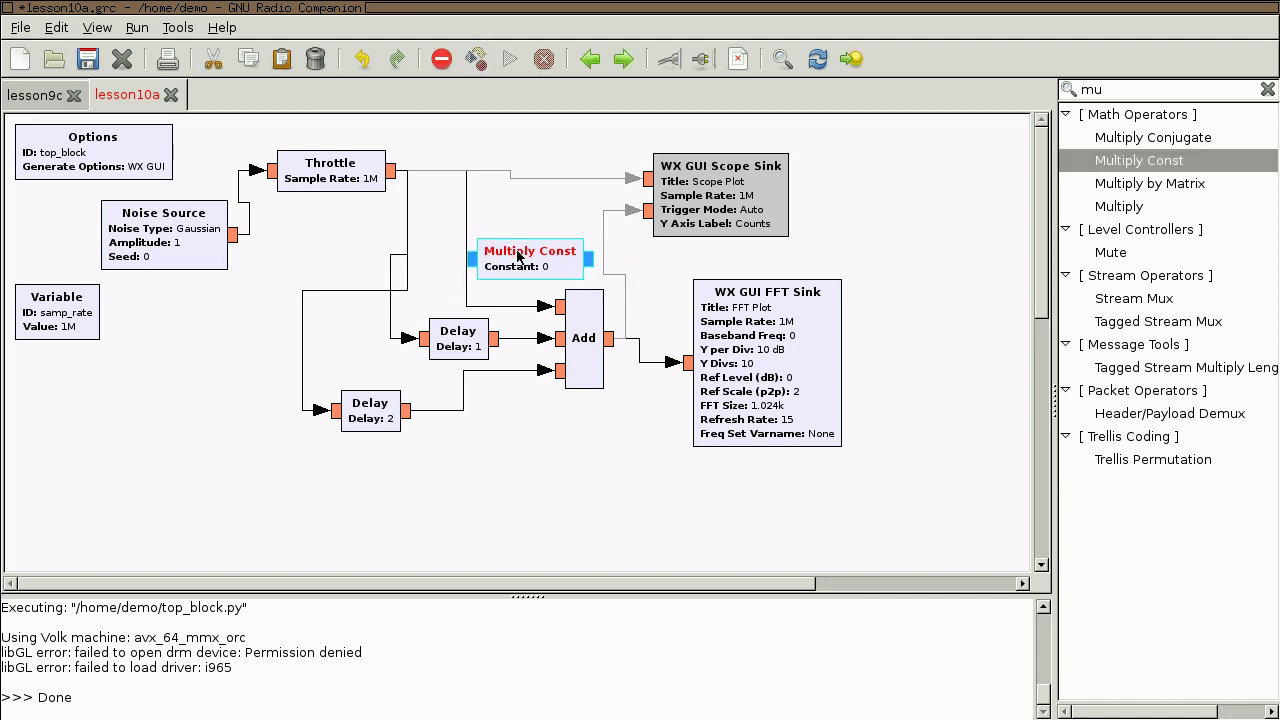
Set the Multiply Const block to Float type with a constant of 1, and move it up nearer the Throttle
right_click(518, 257)
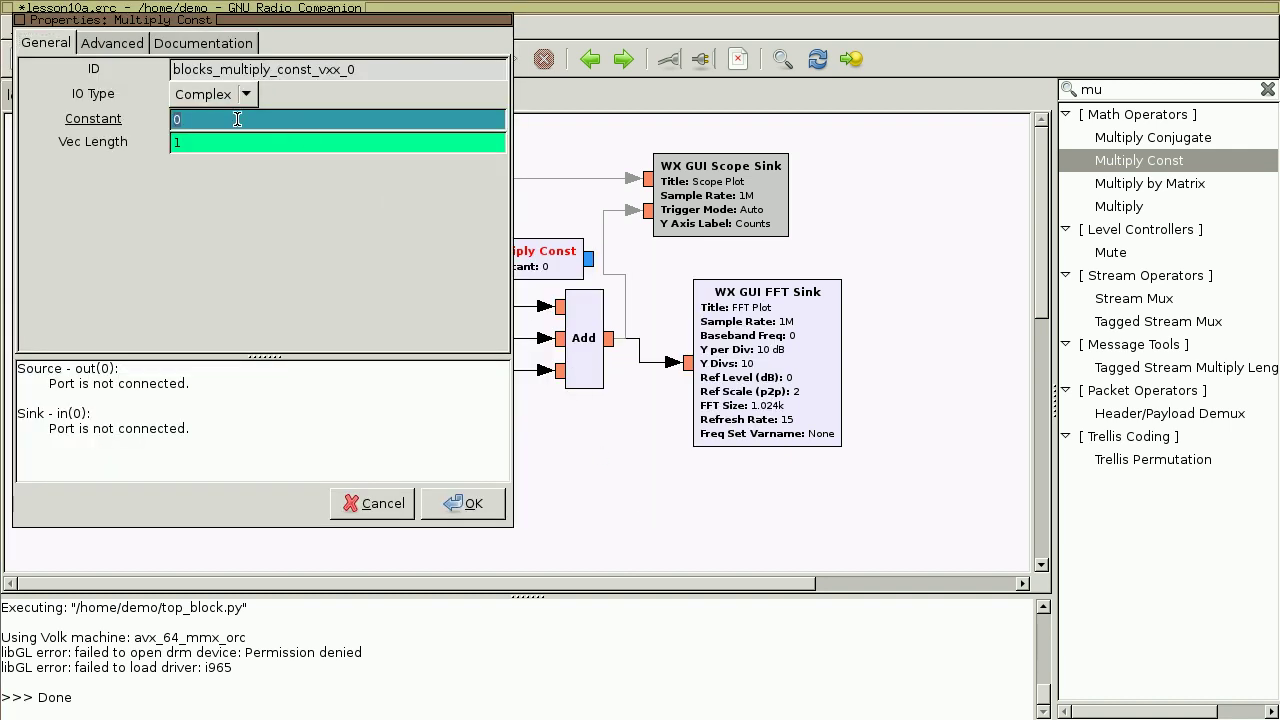
left_click(243, 94)
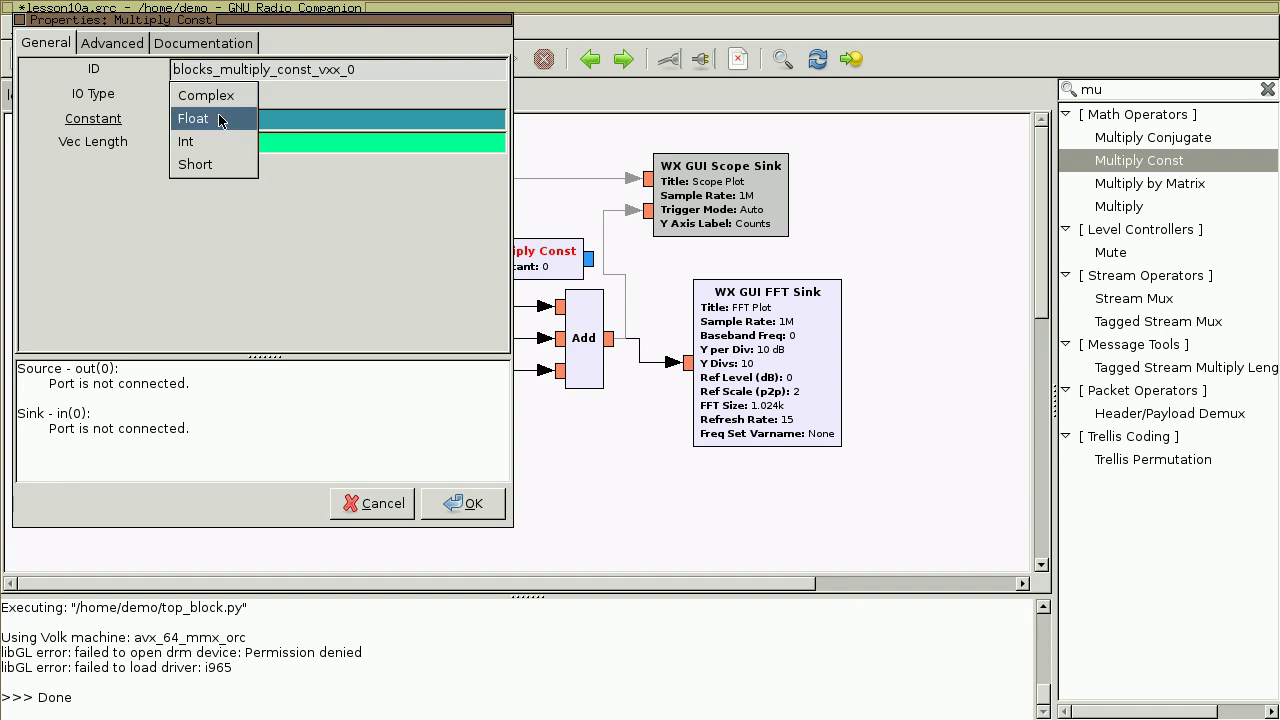
left_click(194, 119)
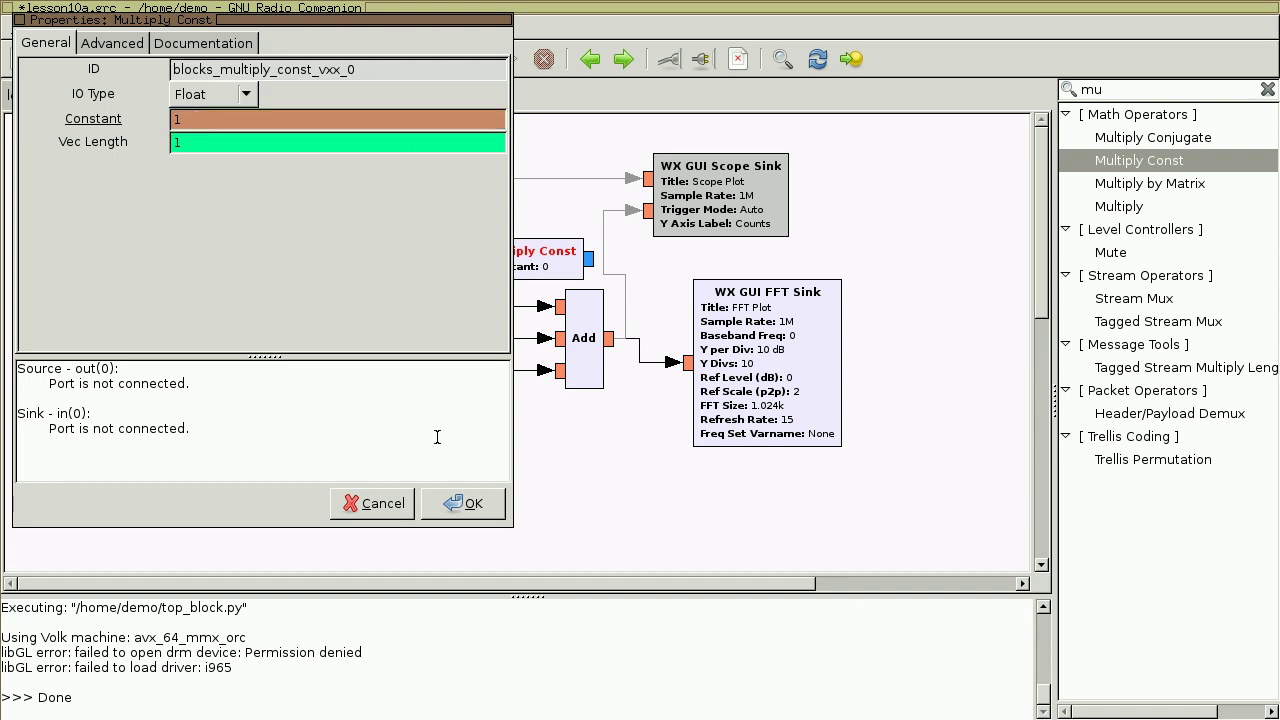
left_click(460, 503)
left_click_drag(519, 265, 470, 228)
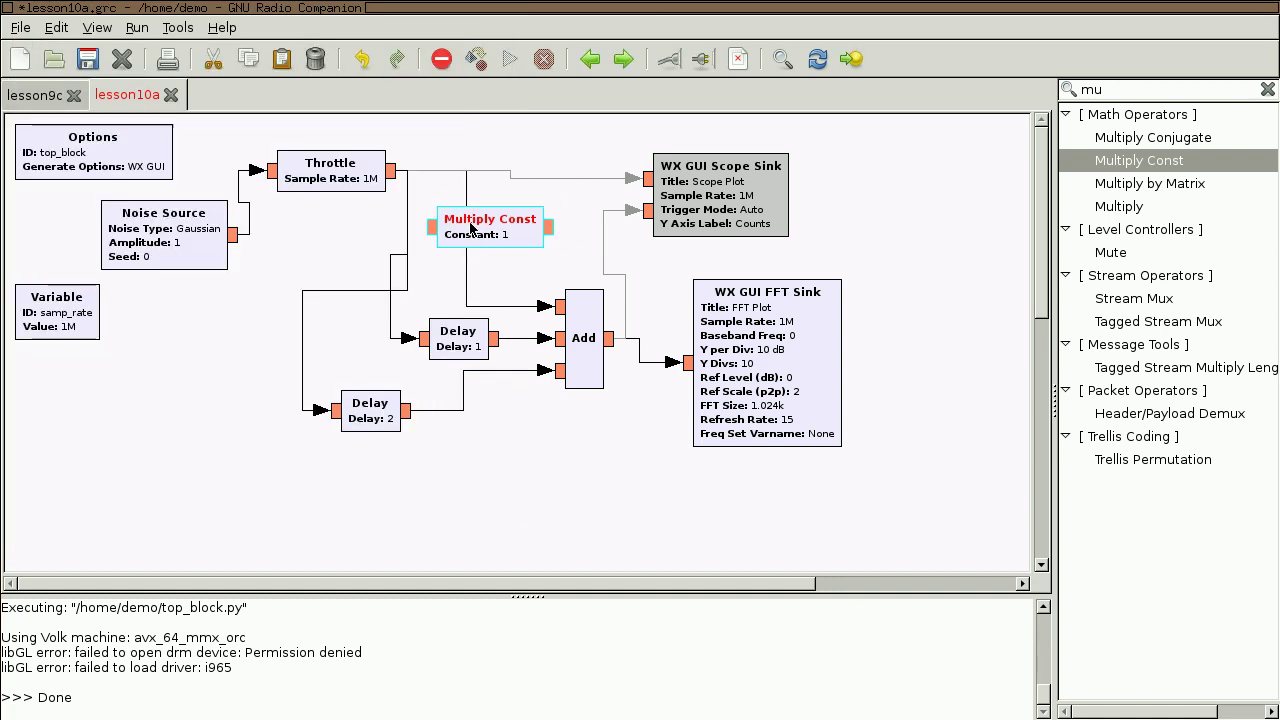
Delete the Throttle's connections to the Scope Sink and the Add block, and route the Throttle through Multiply Const to Add's first input
left_click(489, 173)
key("Delete")
mouse_move(491, 236)
left_mouse_down()
mouse_move(491, 202)
mouse_move(491, 228)
left_mouse_up()
left_click(400, 176)
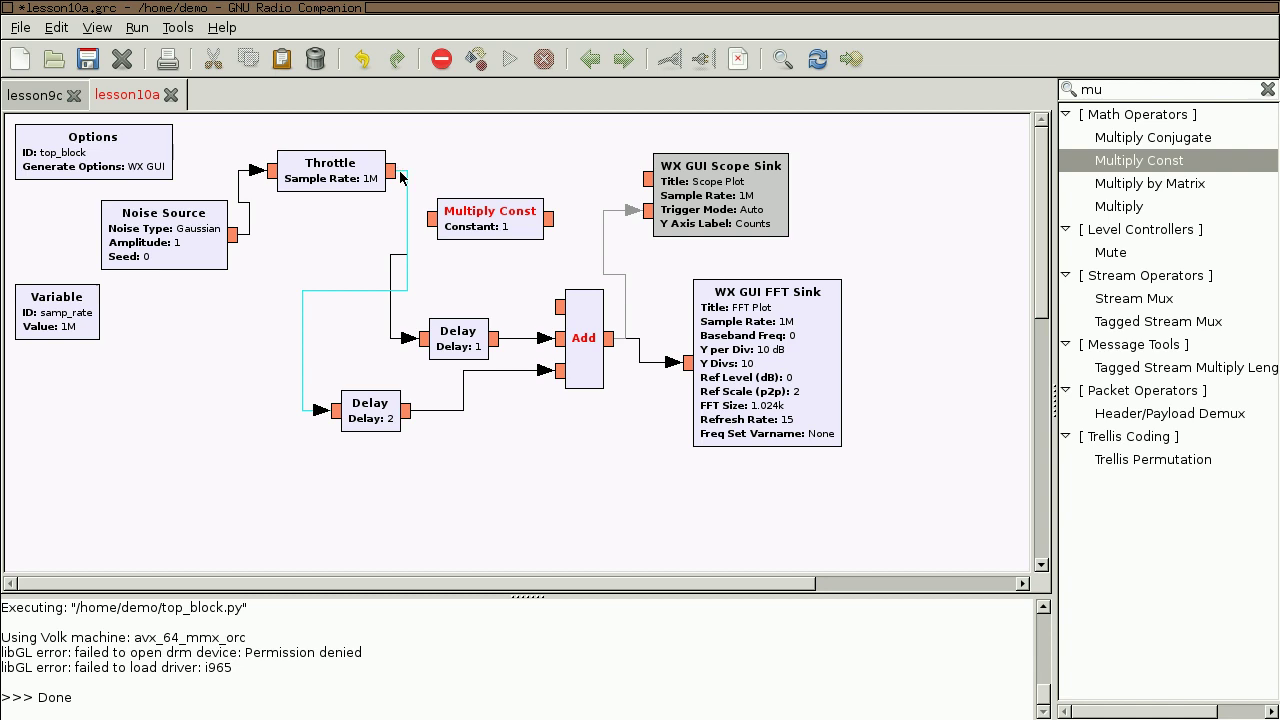
left_click(395, 173)
left_click(430, 220)
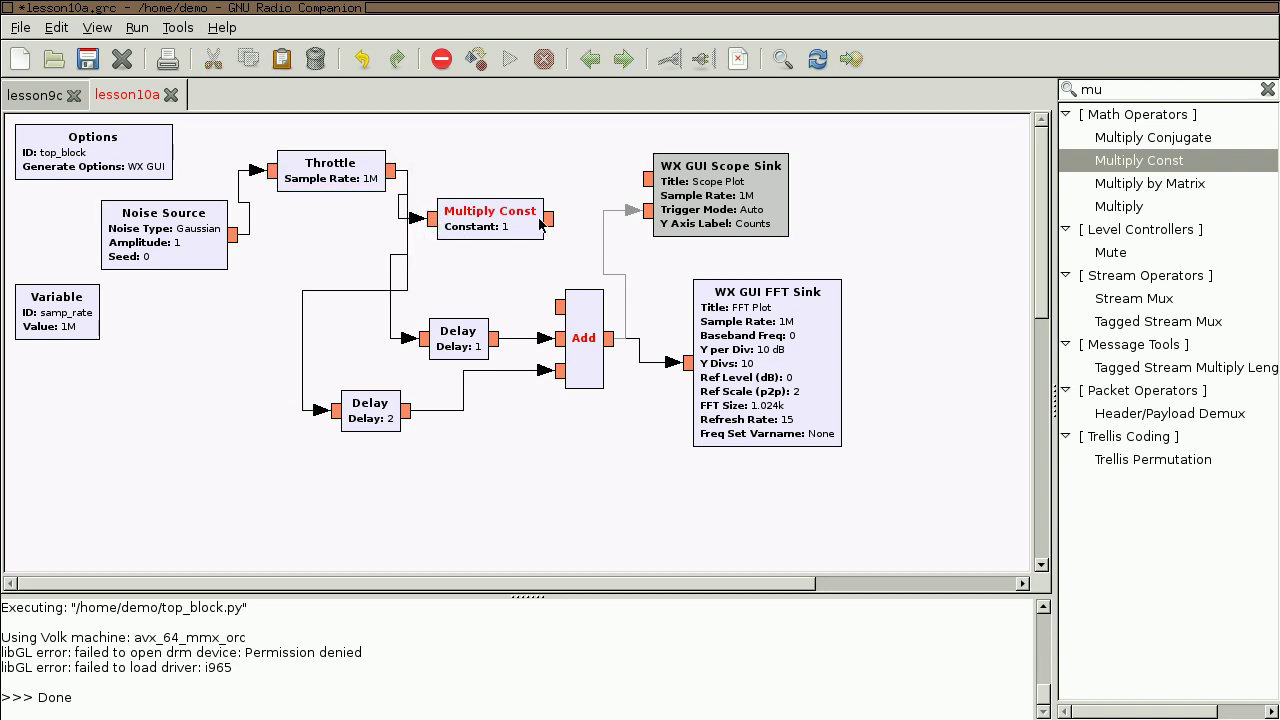
left_click(556, 309)
left_click(553, 220)
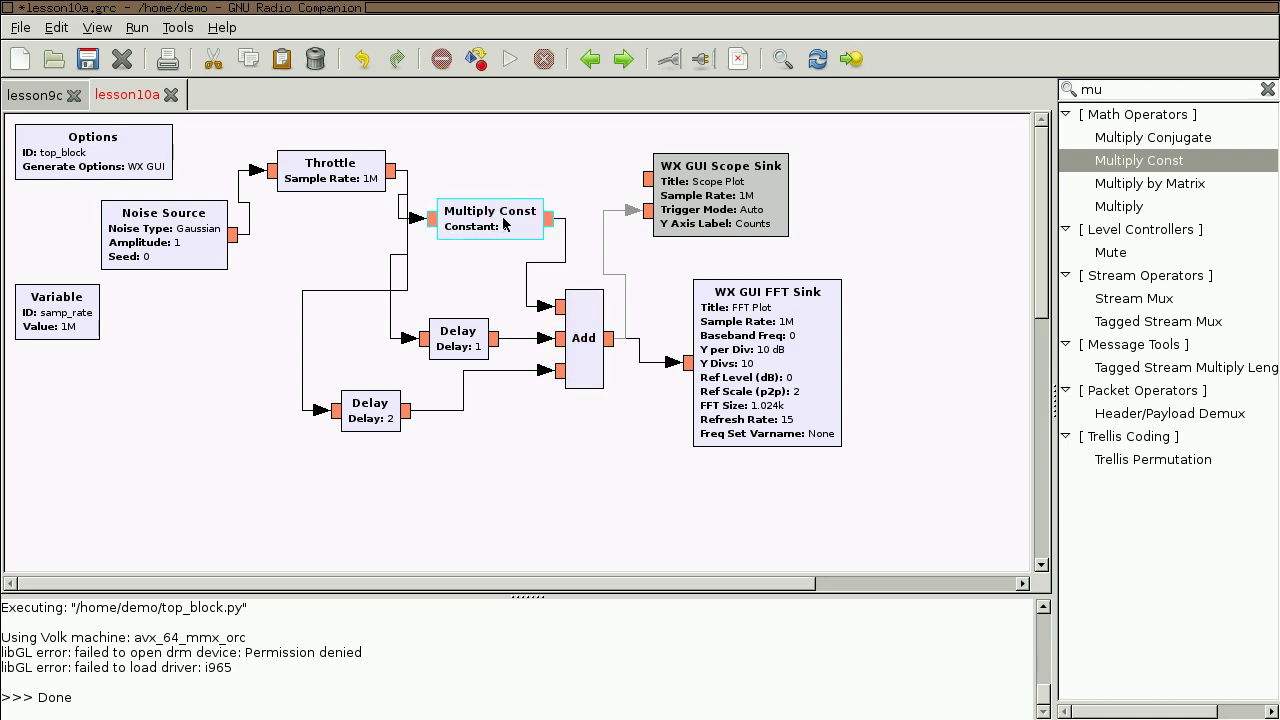
Duplicate the Multiply Const block twice, placing one copy above the one-sample Delay and the other below the Add block
key("ctrl+c")
key("ctrl+v")
left_click_drag(321, 270, 473, 303)
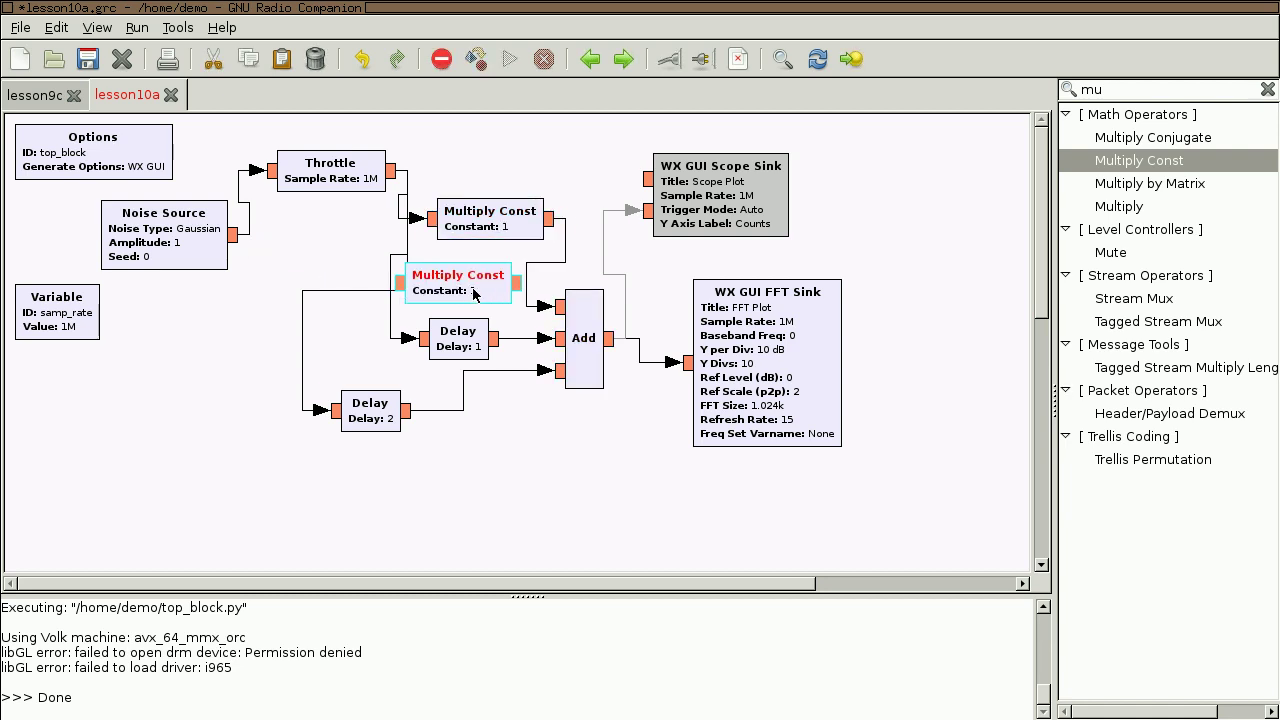
key("ctrl+v")
left_click_drag(326, 256, 530, 461)
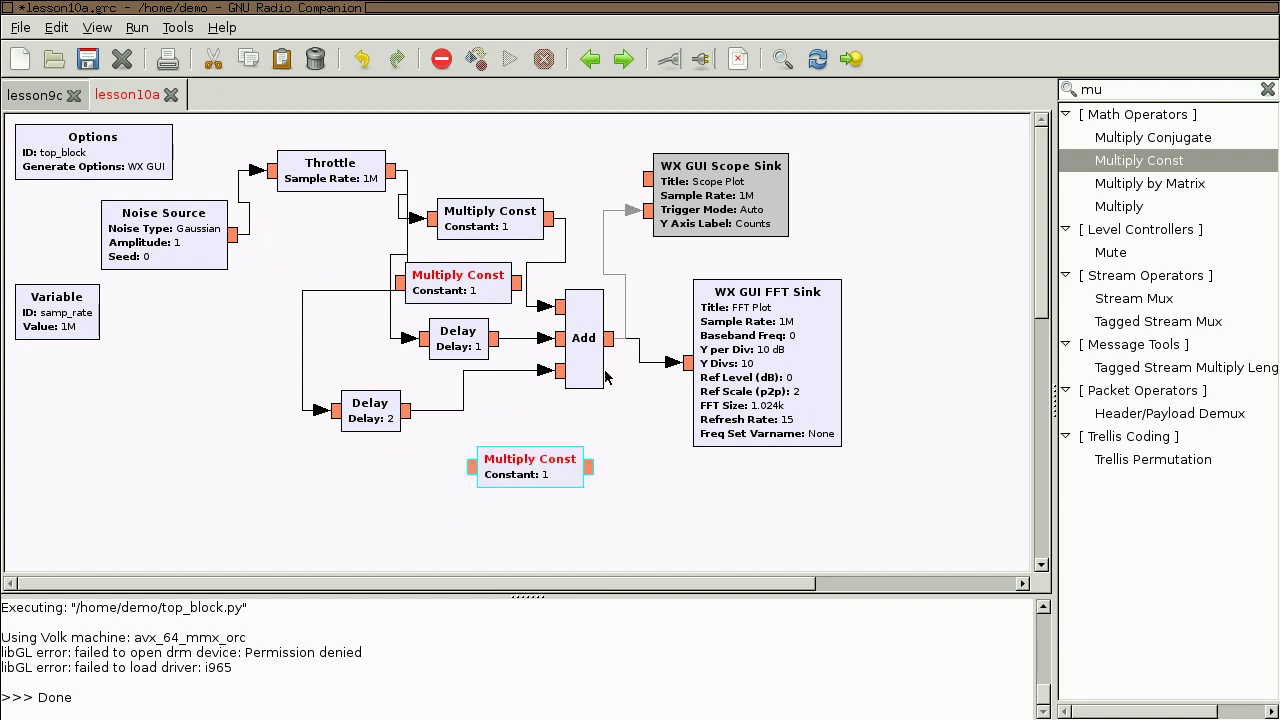
Shift the Add block and both sinks right as a group, and respace the upper two Multiply Const blocks and the one-sample Delay
left_click_drag(893, 508, 596, 138)
left_click_drag(599, 318, 745, 317)
left_click_drag(478, 208, 526, 192)
left_click_drag(489, 276, 534, 287)
left_click_drag(474, 346, 450, 346)
Replace the one-sample Delay's direct connection to Add with a route through the middle Multiply Const into Add's second input
left_click(505, 338)
key("Delete")
left_click_drag(528, 276, 540, 304)
left_click(494, 325)
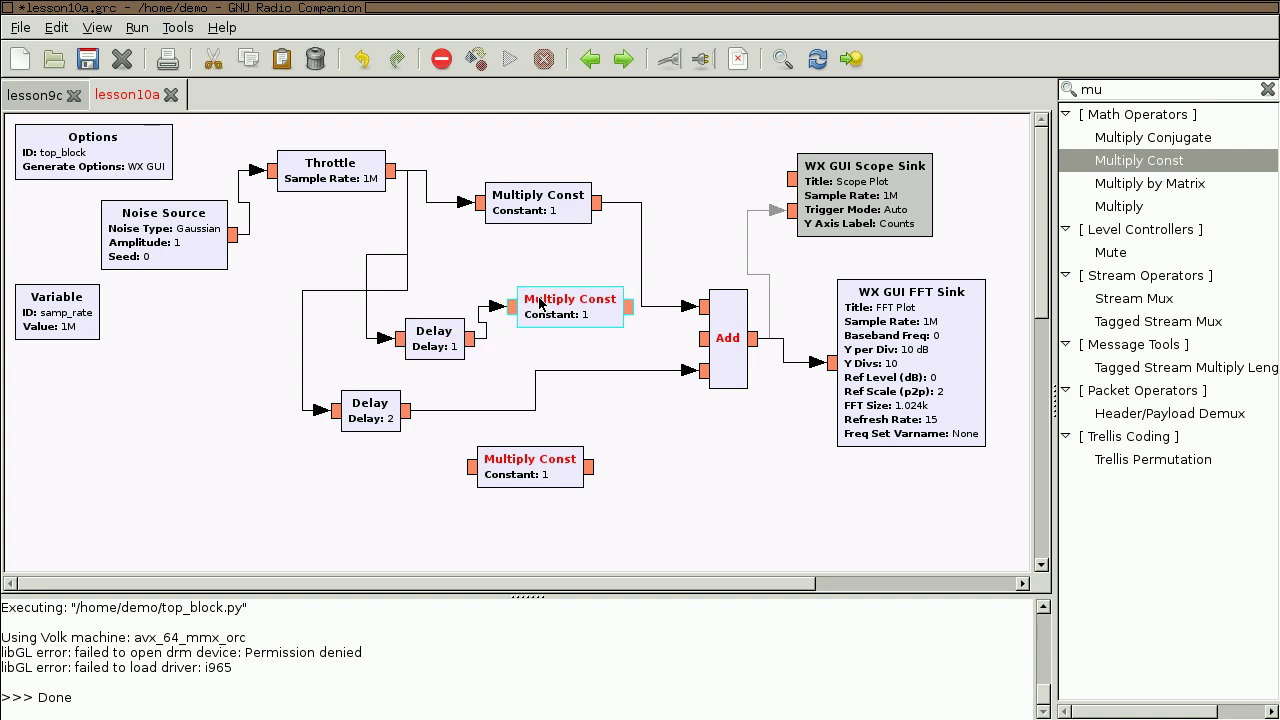
left_click(699, 339)
Reroute the two-sample Delay through the lowest Multiply Const into Add's third input, and align the middle Multiply Const with the one-sample Delay
left_click(613, 372)
key("Delete")
left_click_drag(520, 465, 560, 417)
left_click(514, 420)
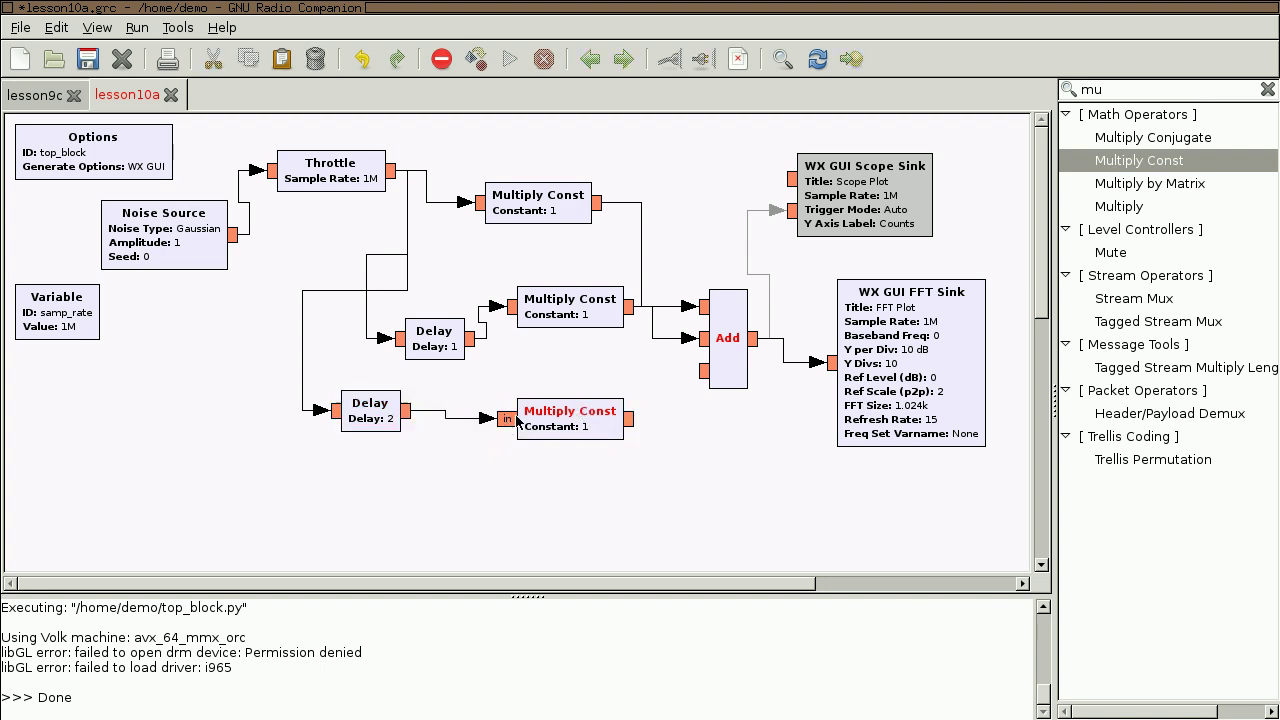
left_click(700, 373)
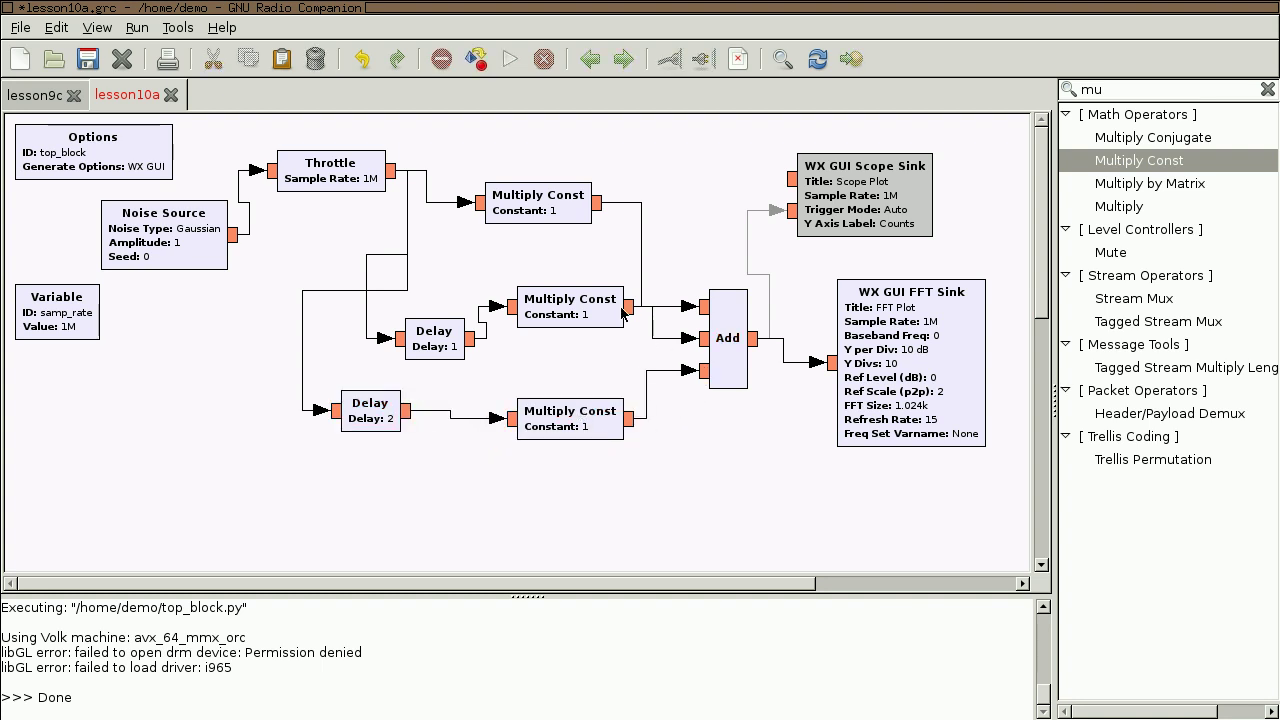
left_click_drag(604, 315, 601, 347)
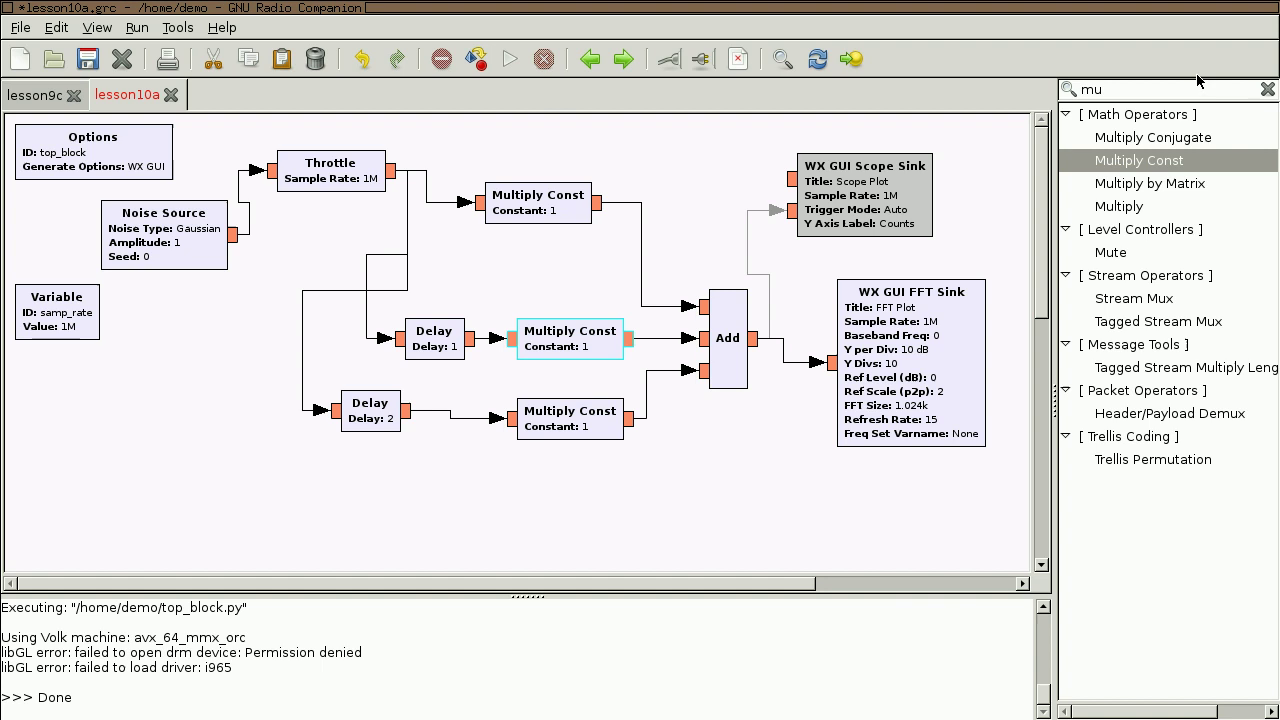
Find the WX GUI Slider block in the block library and place one below the samp_rate Variable
type("sli")
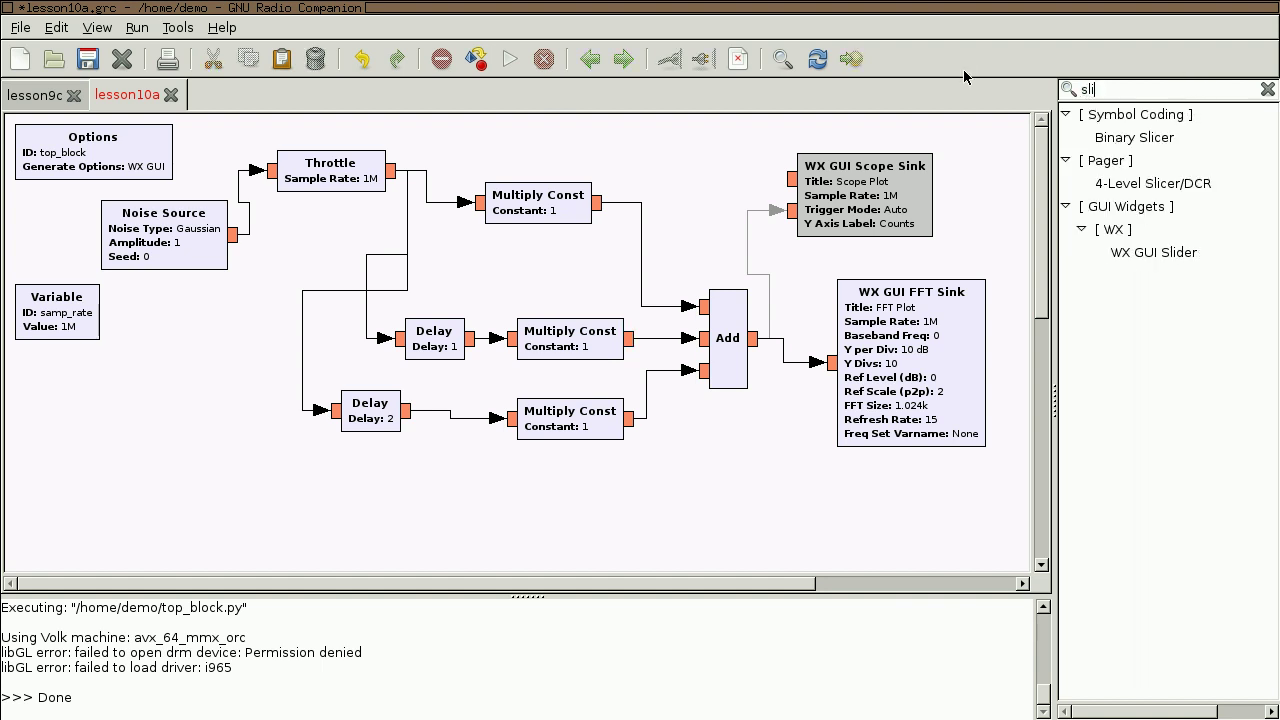
key("BackSpace")
key("BackSpace")
key("BackSpace")
type("slid")
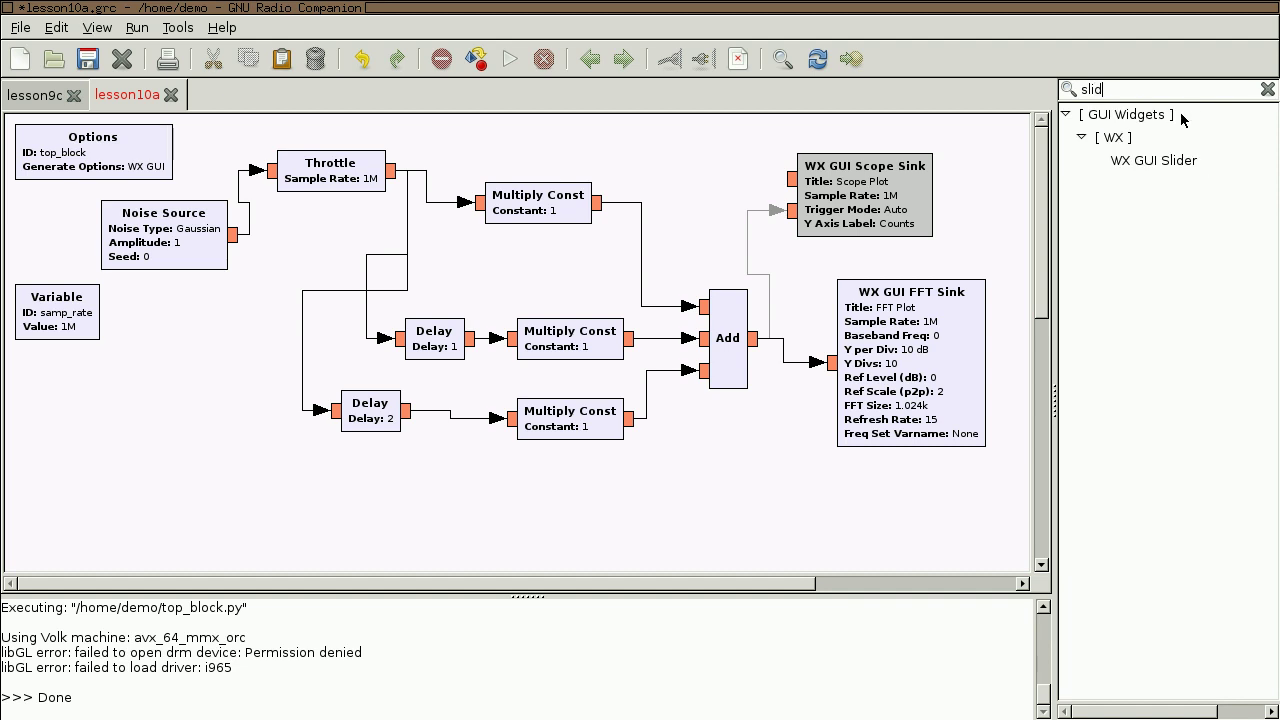
double_click(1157, 160)
left_click_drag(490, 330, 66, 440)
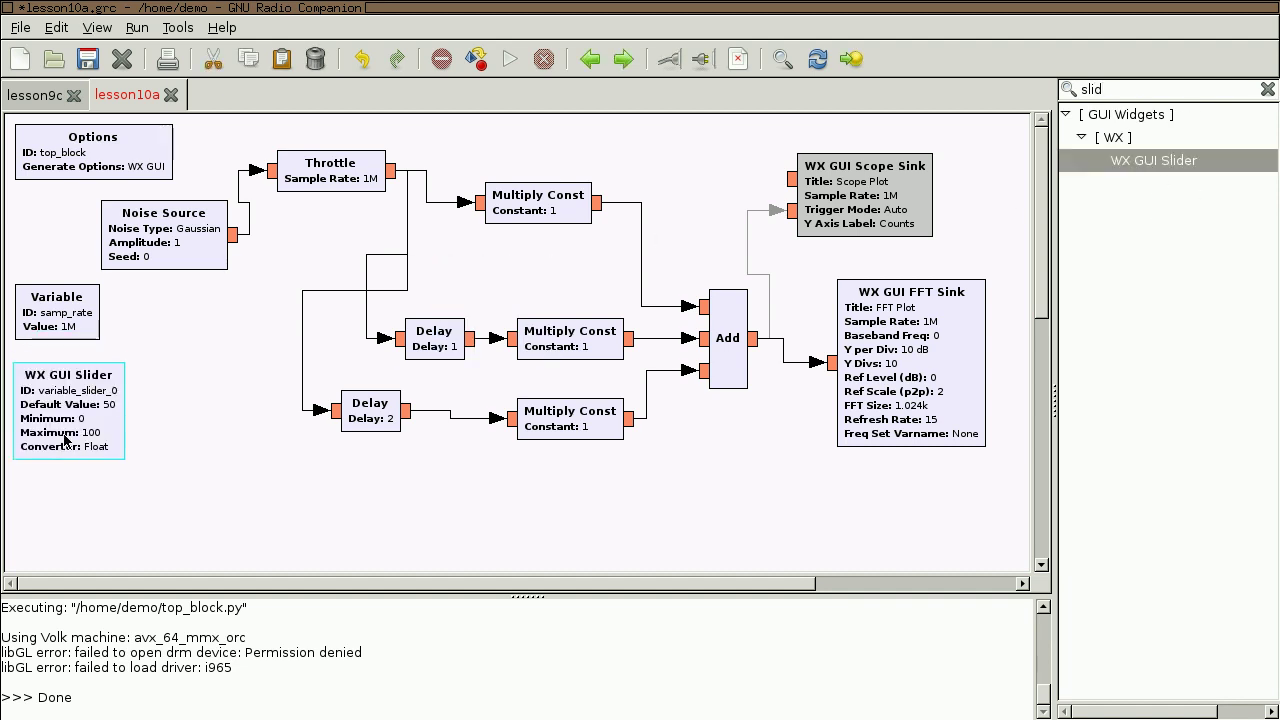
Configure the slider with ID tap0, default value 1, minimum -1 and maximum 1
double_click(66, 440)
triple_click(315, 70)
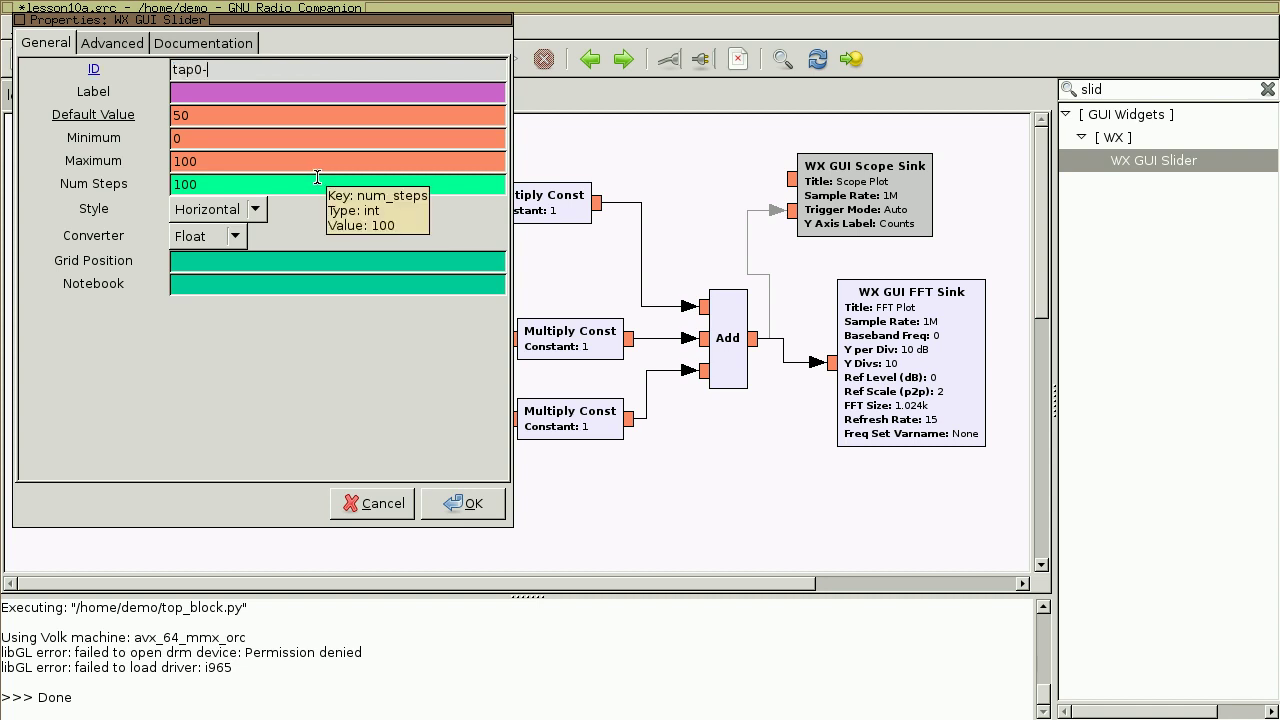
type("tap0")
left_click_drag(217, 116, 154, 111)
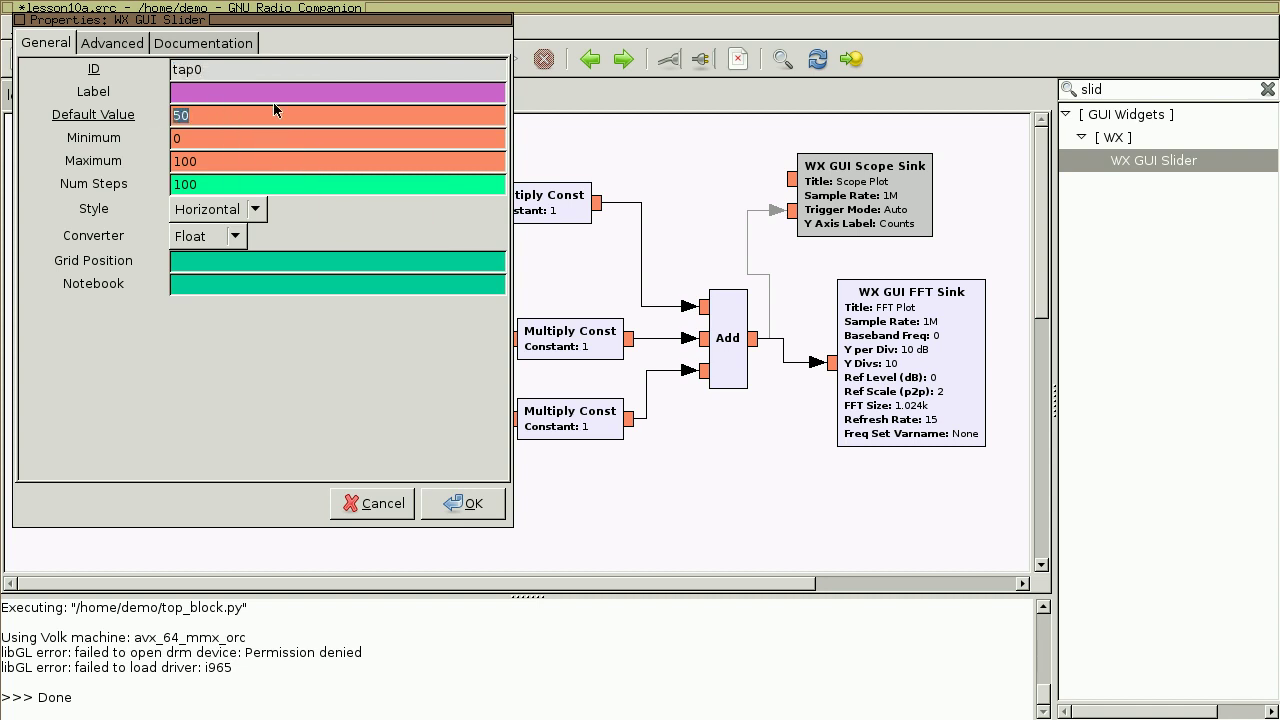
key("Tab")
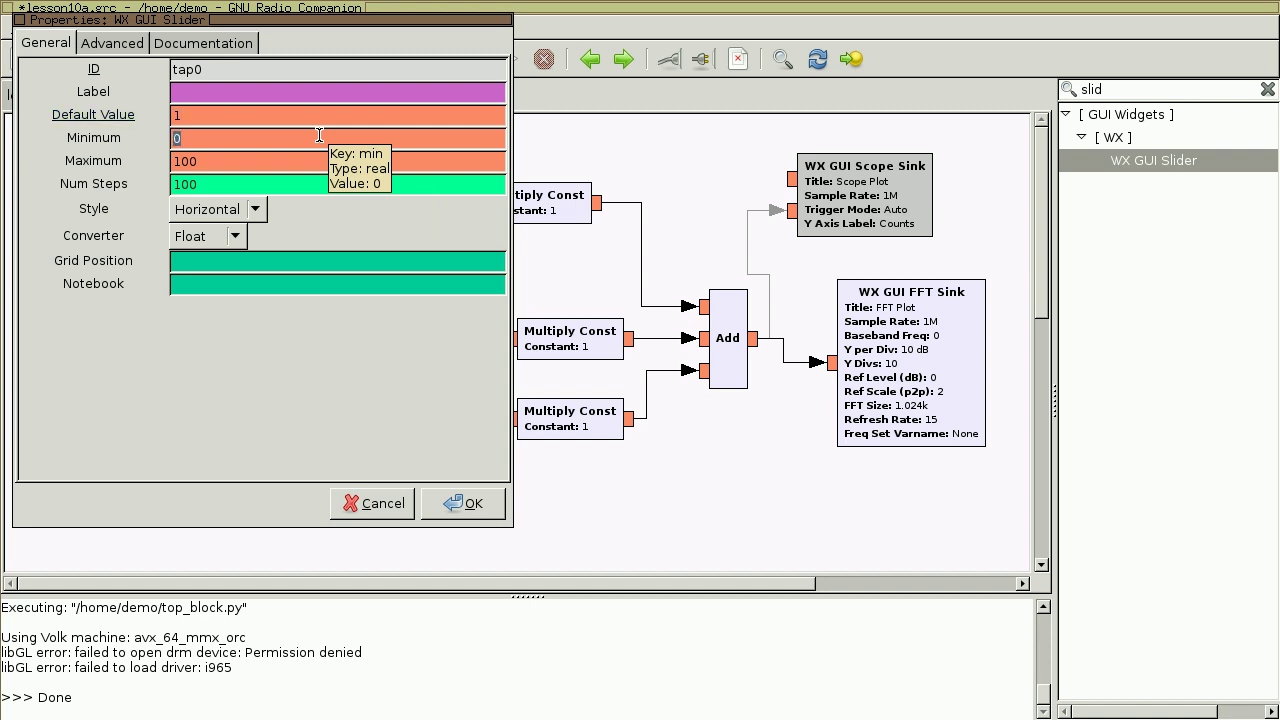
key("Tab")
type("1")
left_click(460, 503)
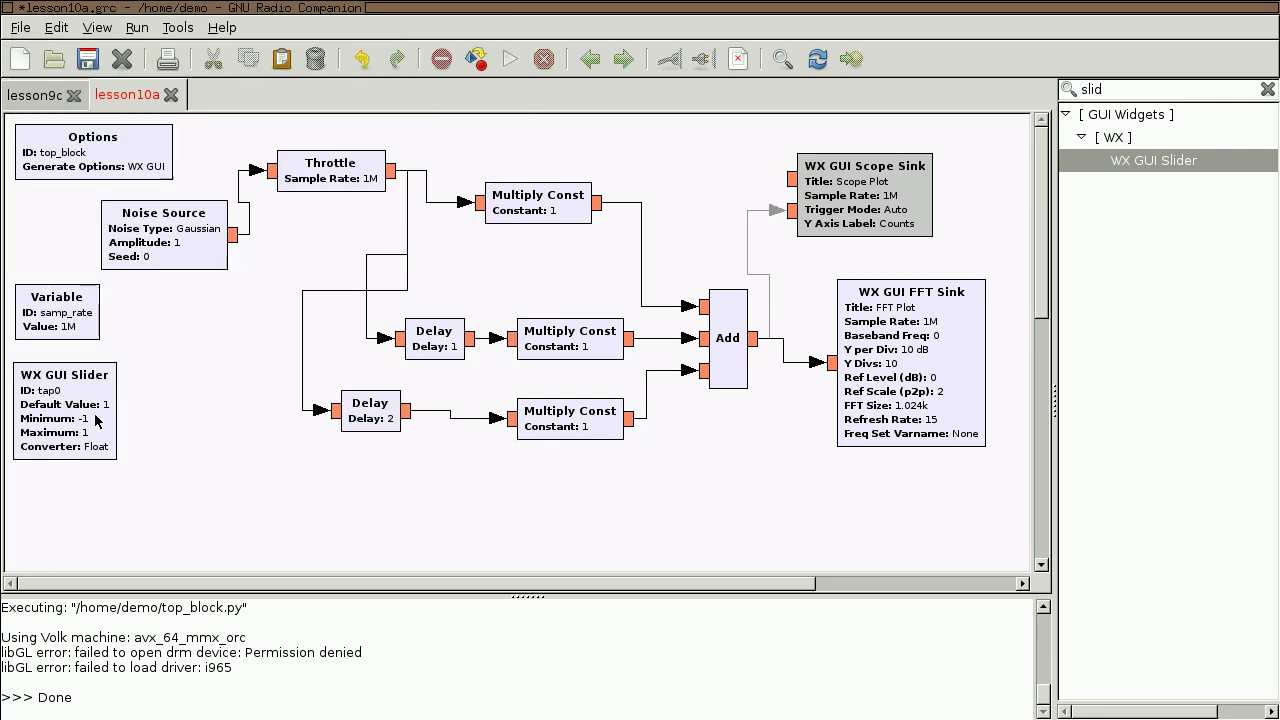
Duplicate the tap0 slider, place the copy beside it, and set its ID to tap1
key("ctrl+c")
key("ctrl+v")
left_click_drag(286, 293, 150, 420)
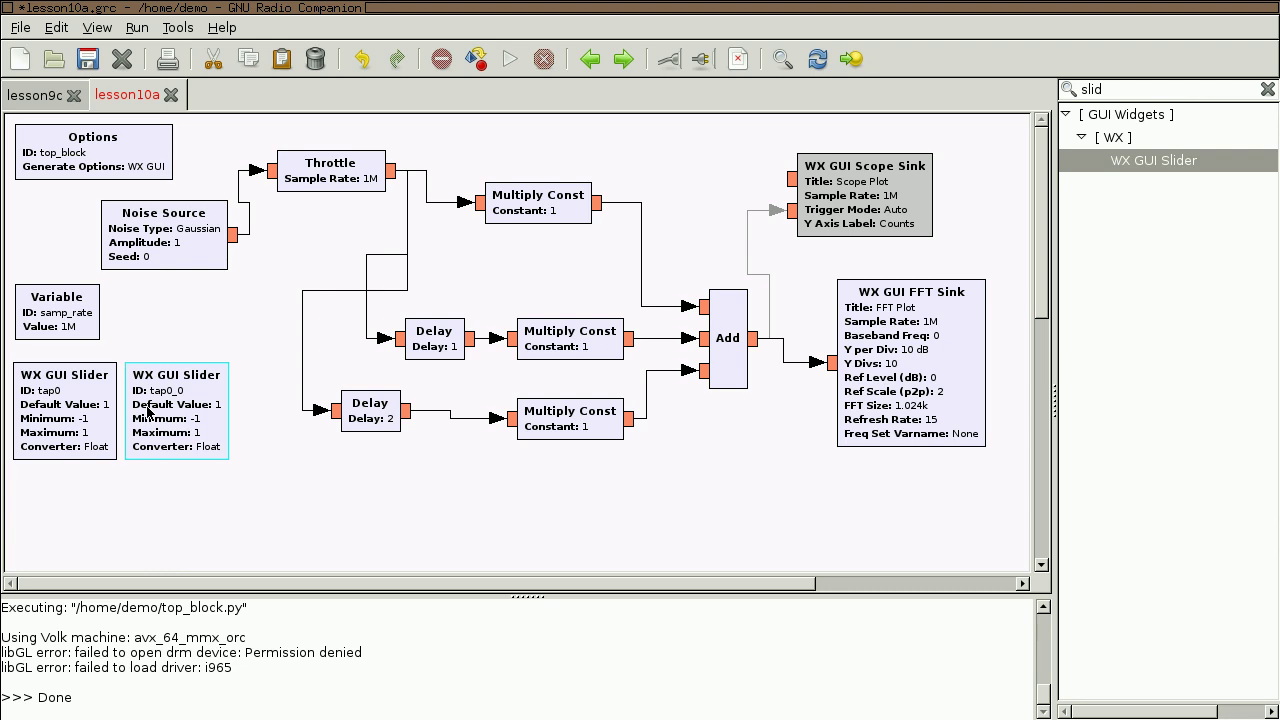
double_click(150, 415)
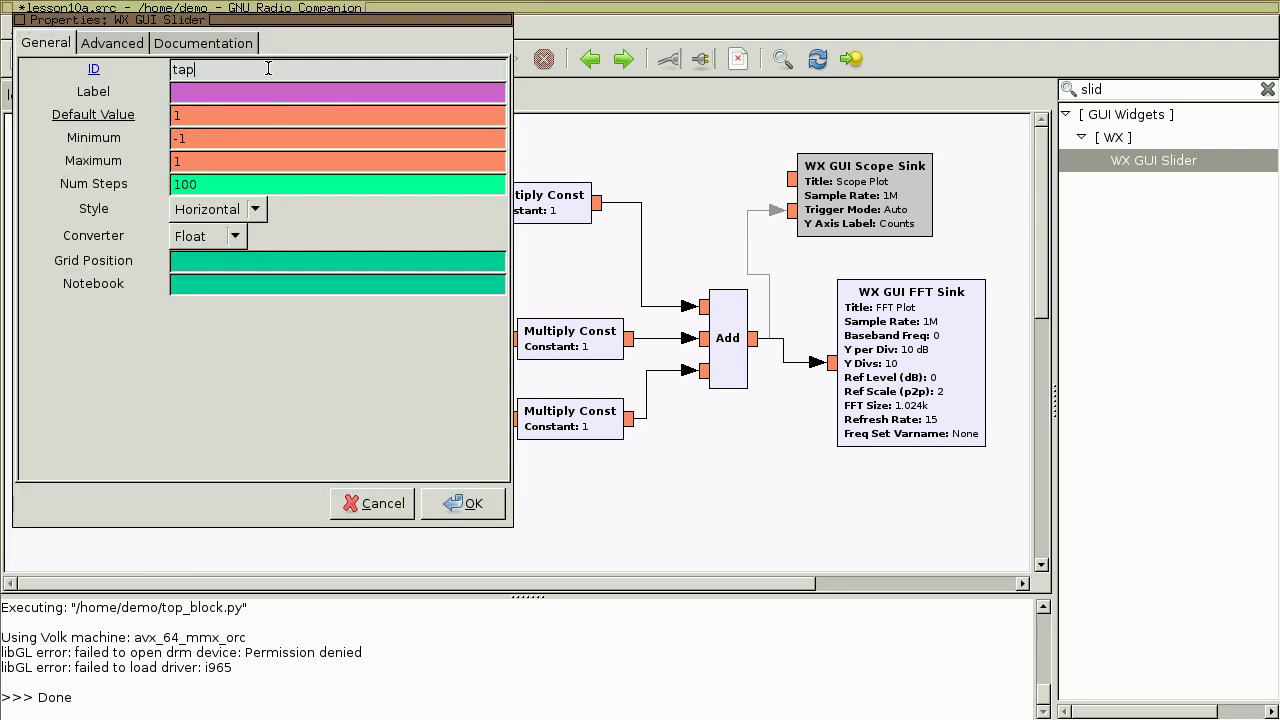
type("1")
key("Return")
Duplicate the tap1 slider, place the copy below the tap0 slider, and set its ID to tap2
left_click(201, 443)
key("ctrl+c")
key("ctrl+v")
left_click_drag(258, 288, 16, 528)
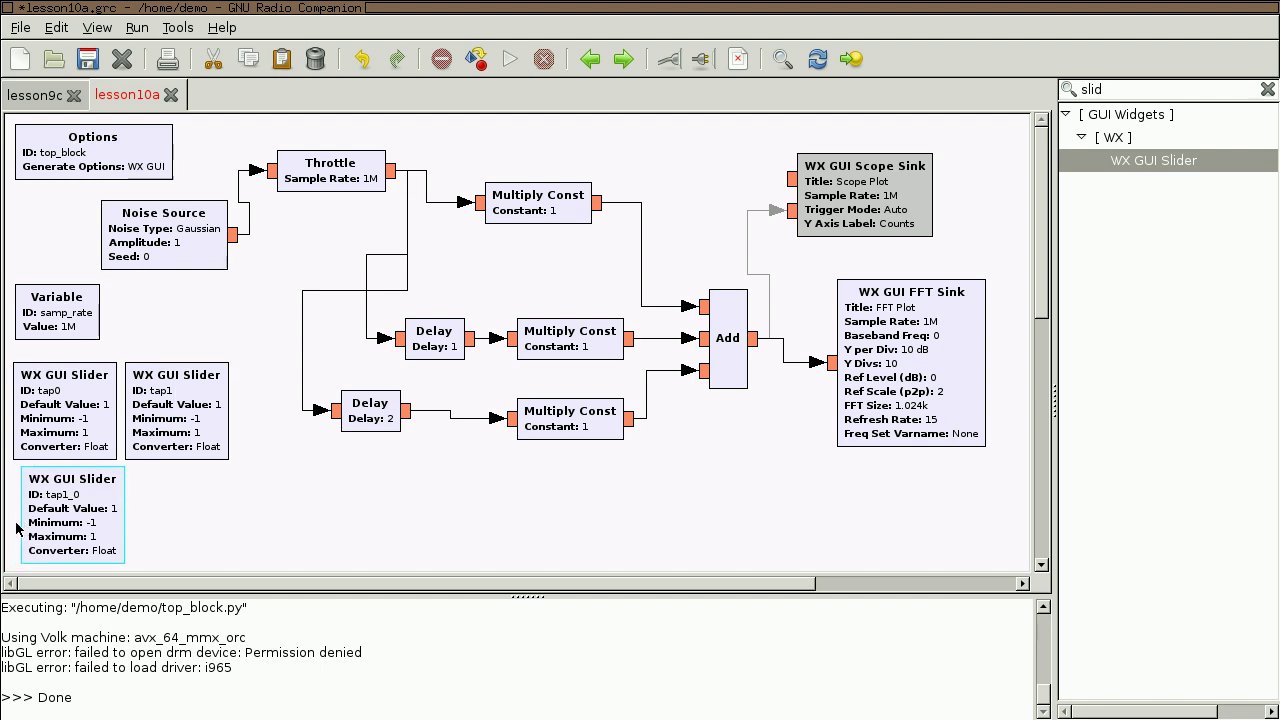
double_click(80, 520)
type("ta")
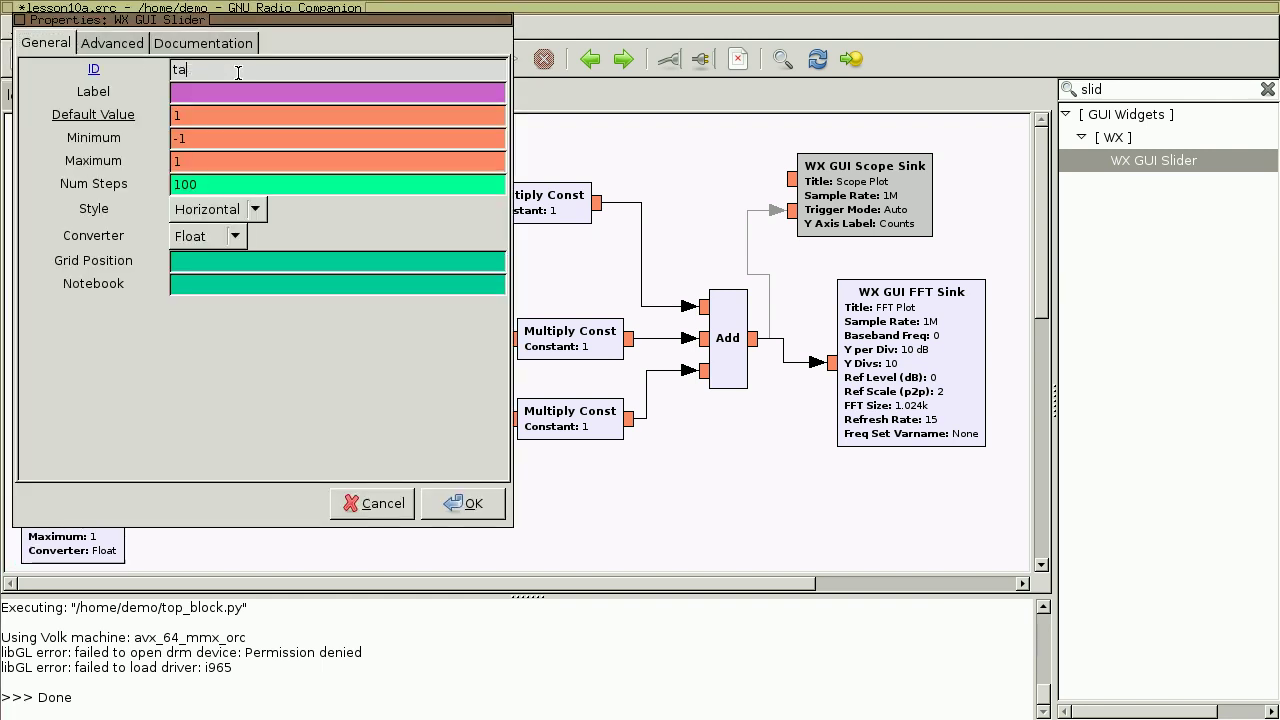
type("p2")
key("Return")
Set the constants of the three Multiply Const blocks to tap0, tap1 and tap2, from the undelayed path to the two-sample delay path
double_click(577, 215)
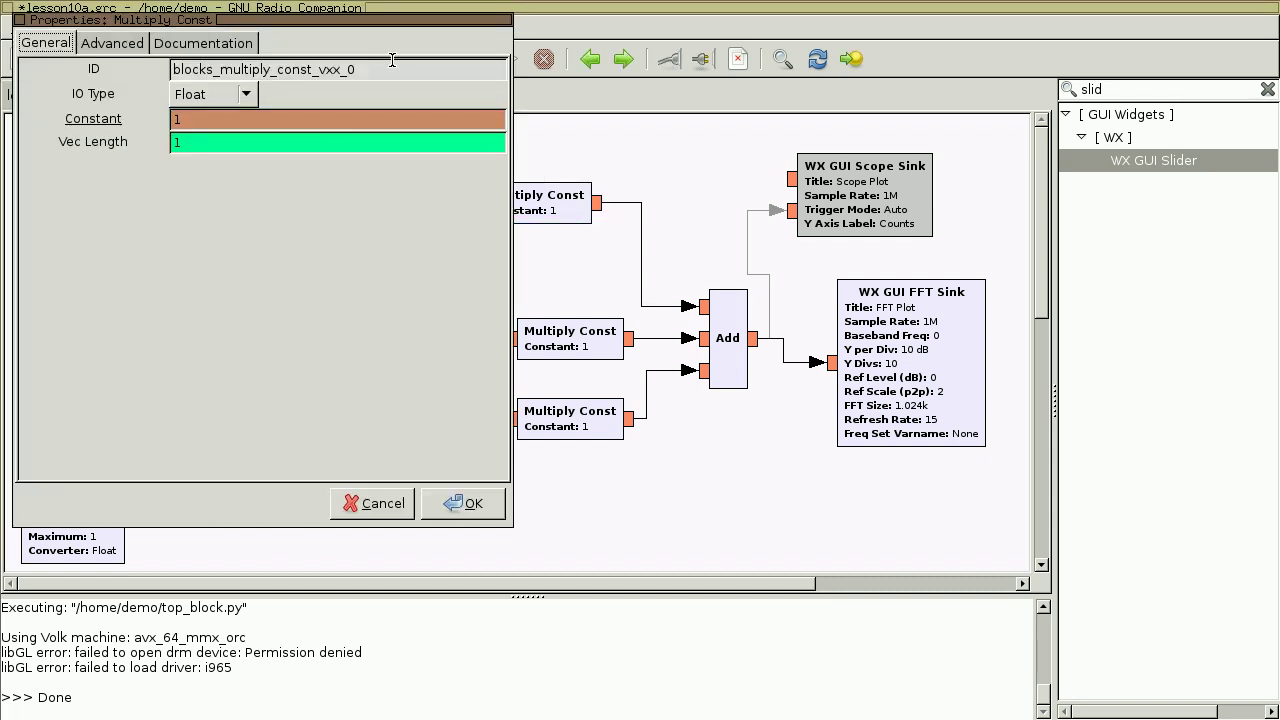
left_click_drag(341, 20, 356, 43)
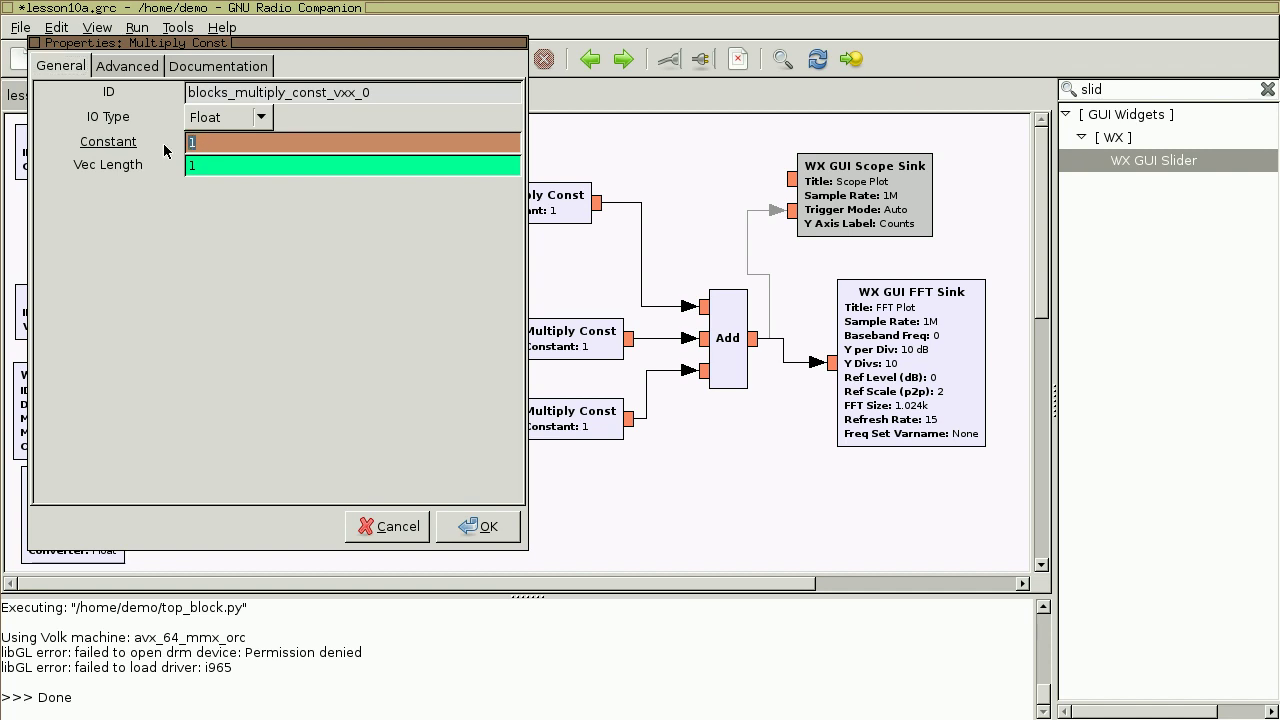
key("Escape")
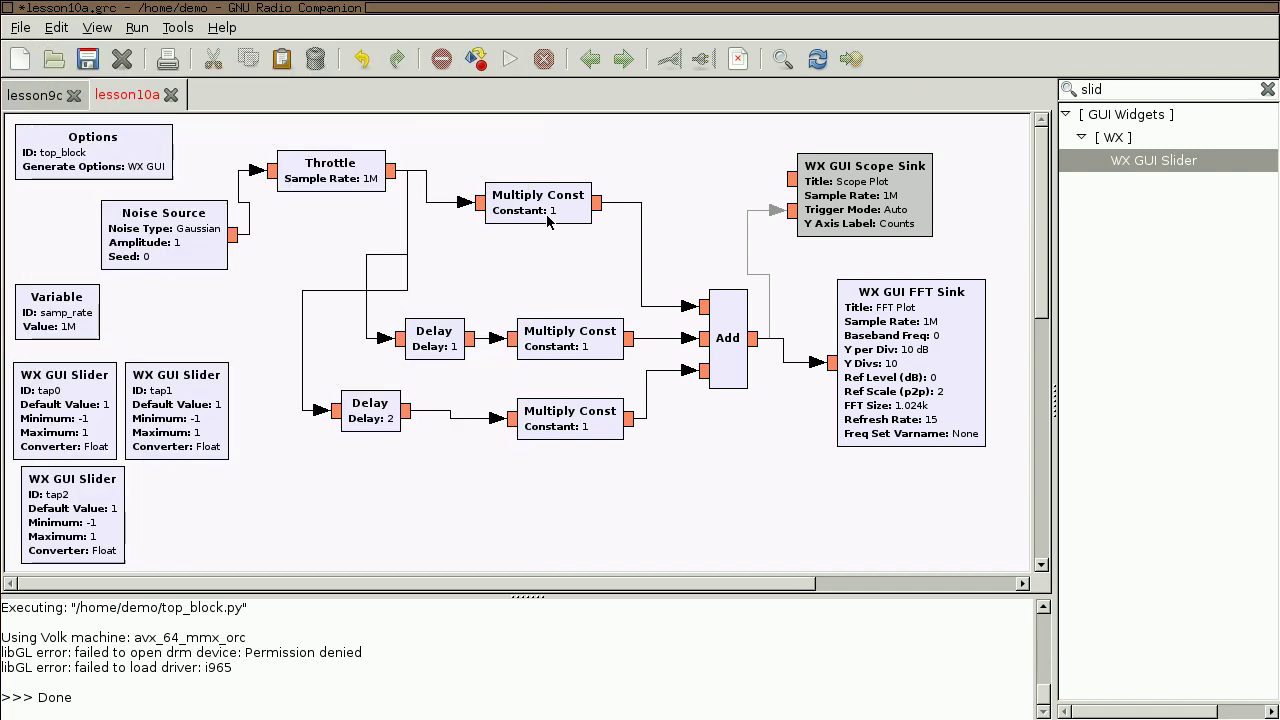
double_click(606, 352)
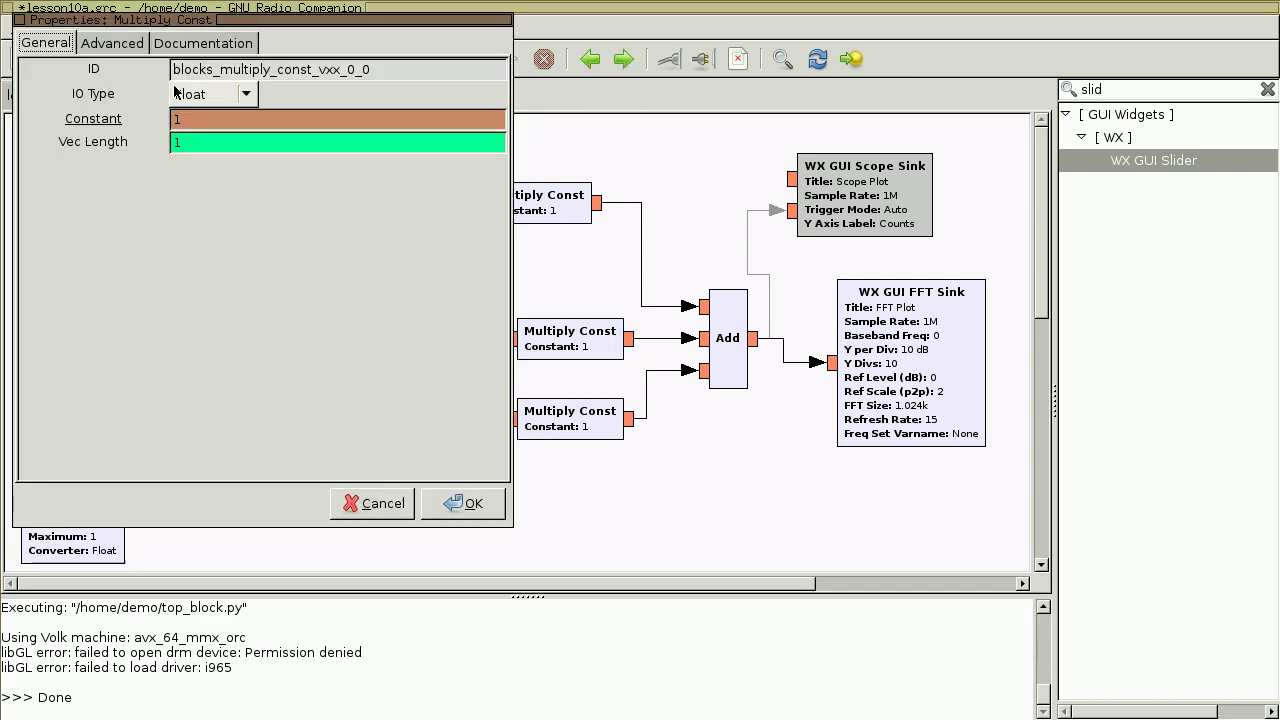
type("tap1")
left_click(463, 503)
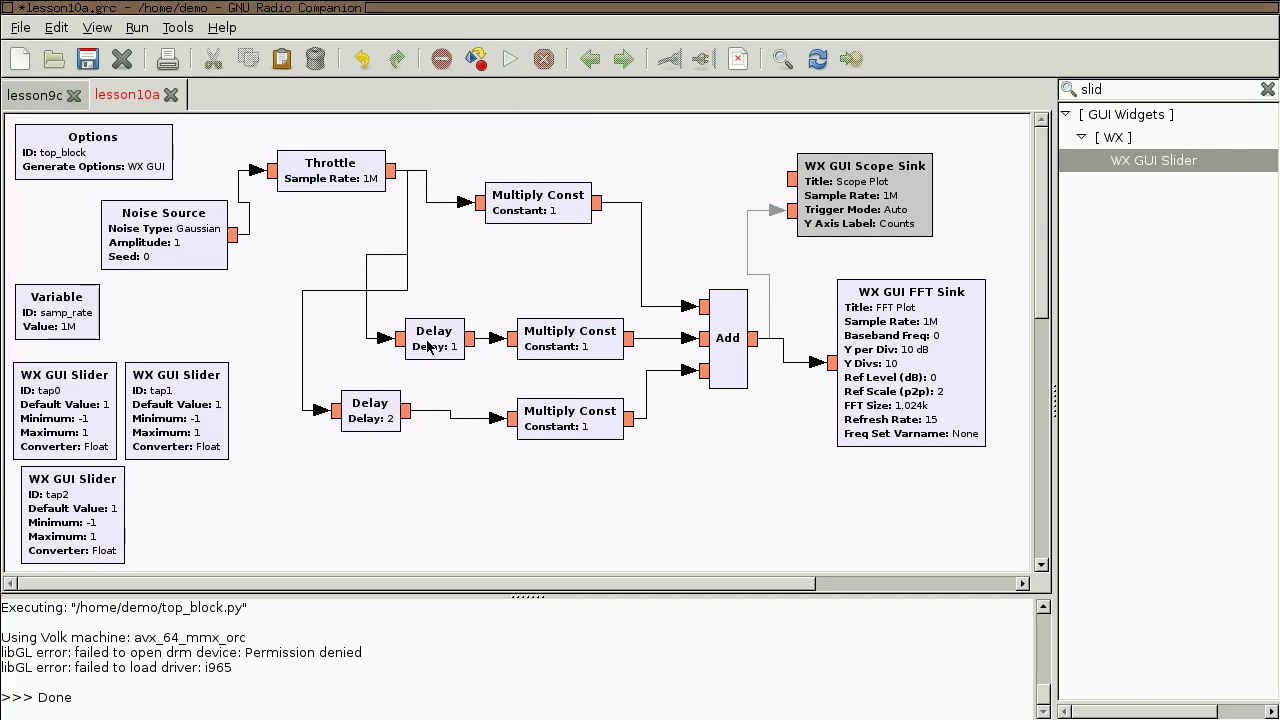
double_click(603, 436)
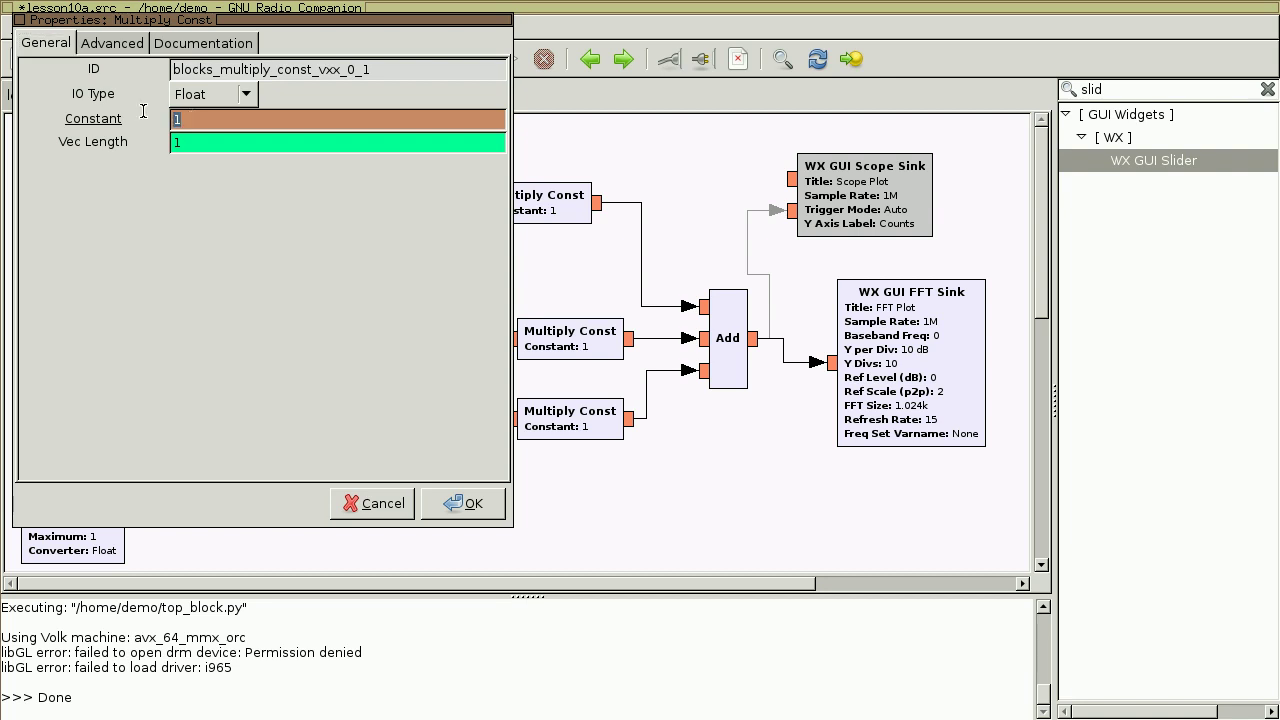
left_click(463, 503)
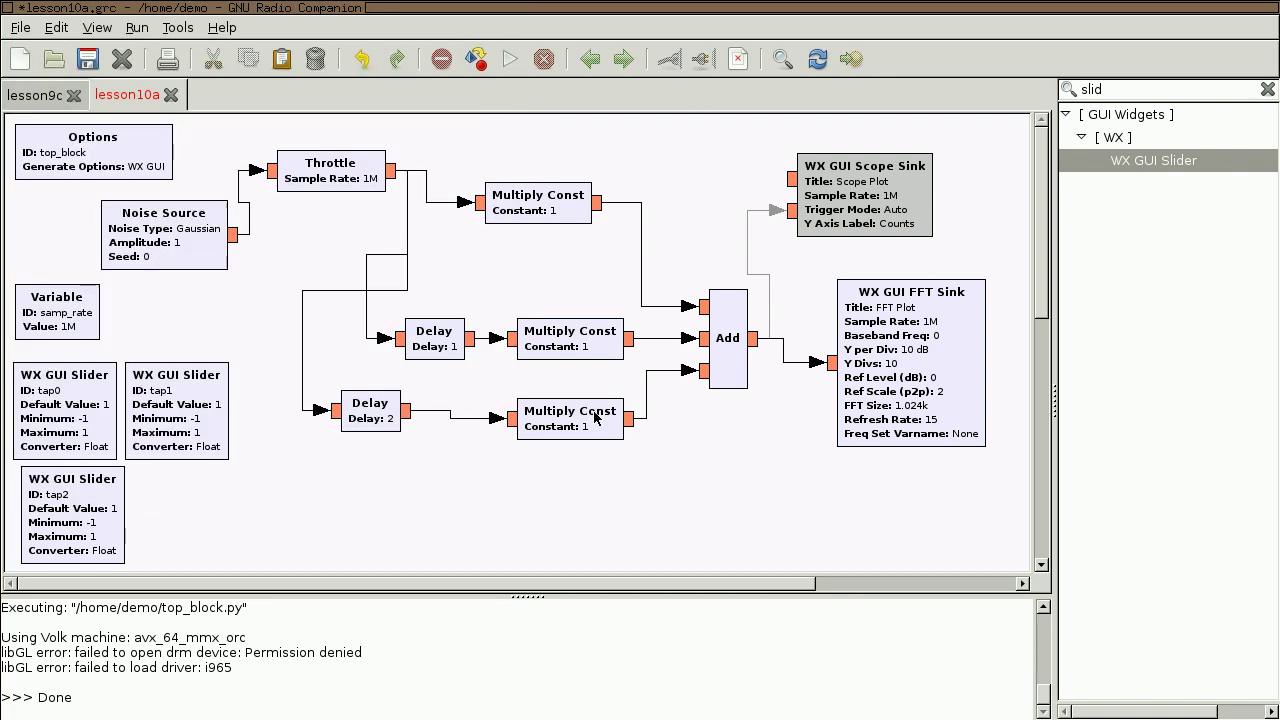
Run the flowgraph and examine the FFT plot with trace averaging switched on and off again
left_click(512, 62)
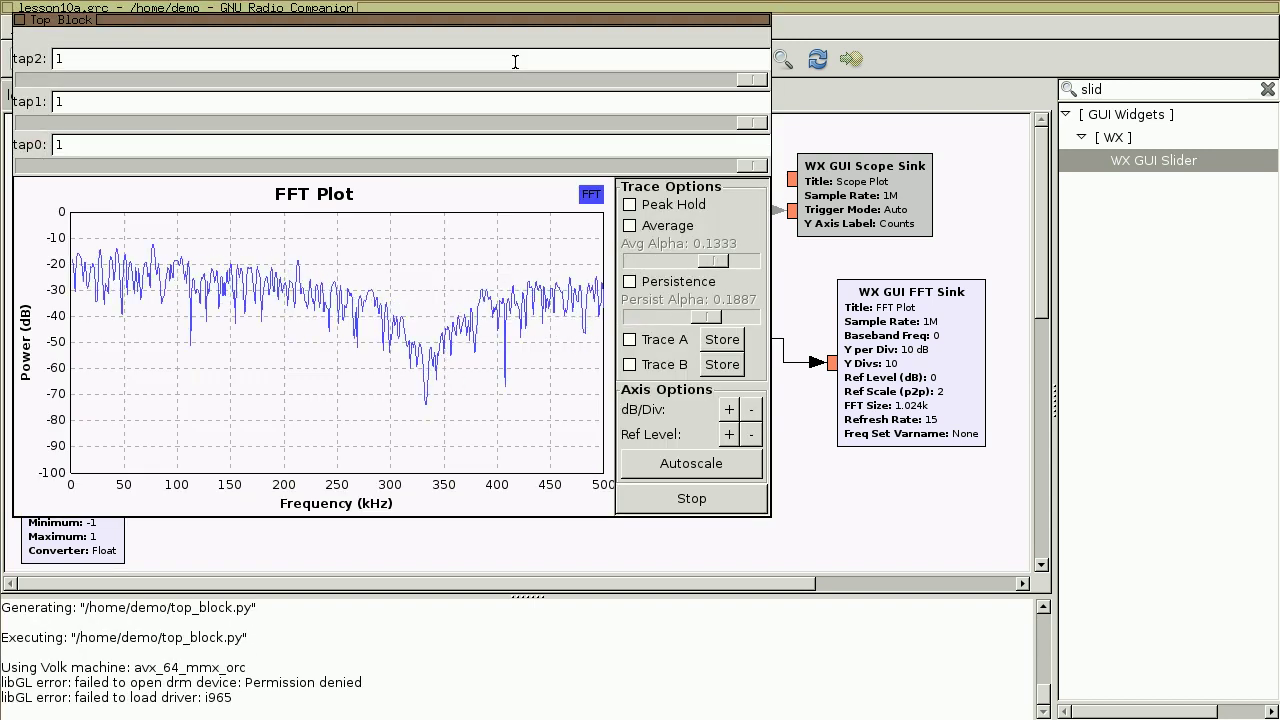
mouse_move(488, 312)
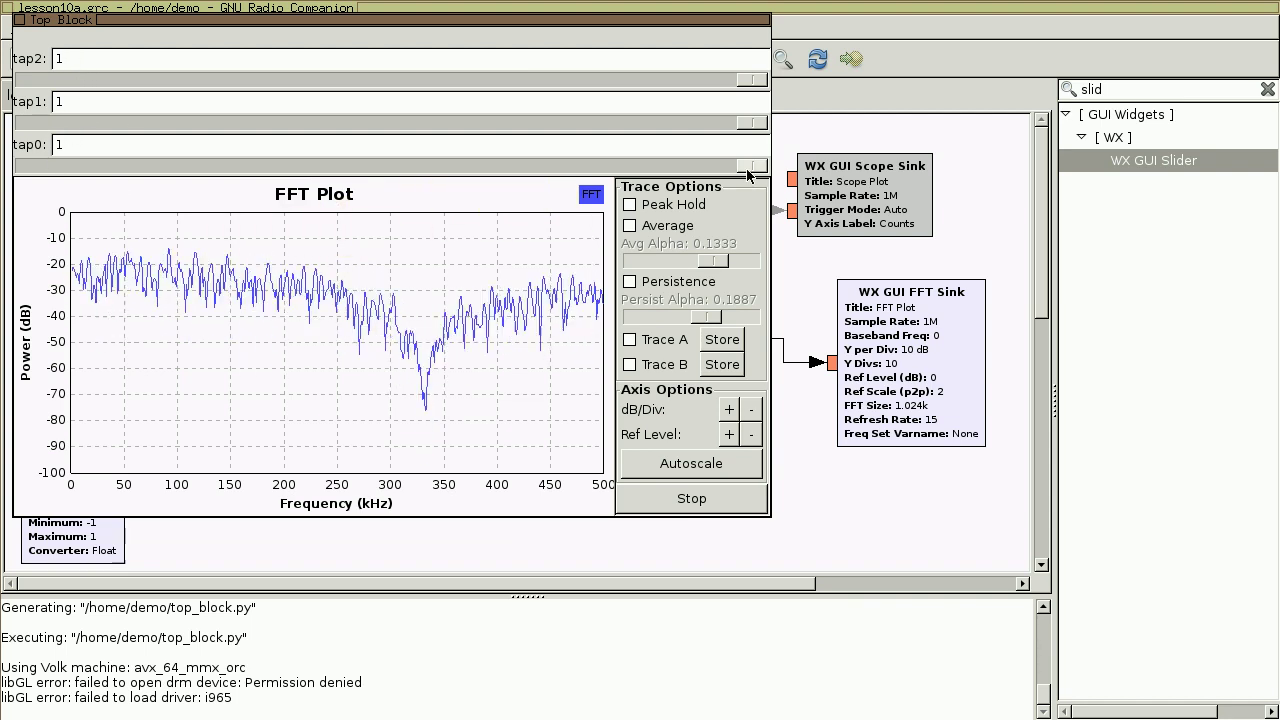
left_click(630, 227)
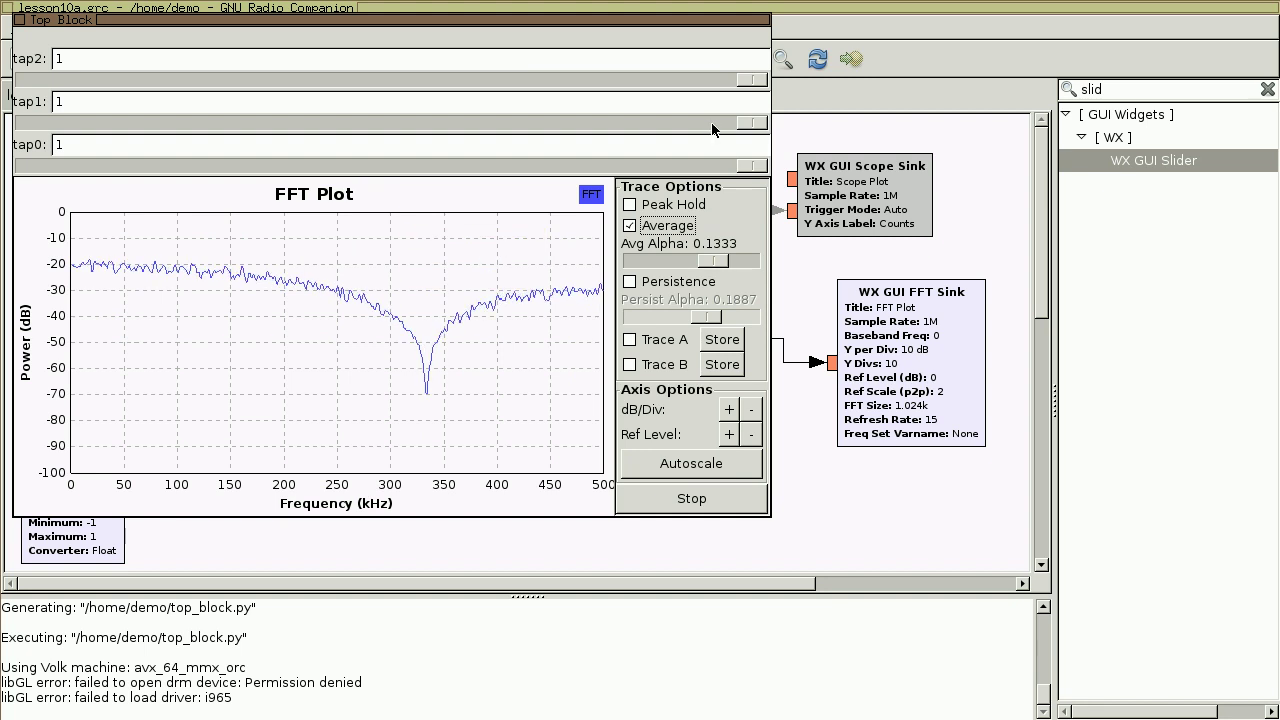
left_click(630, 226)
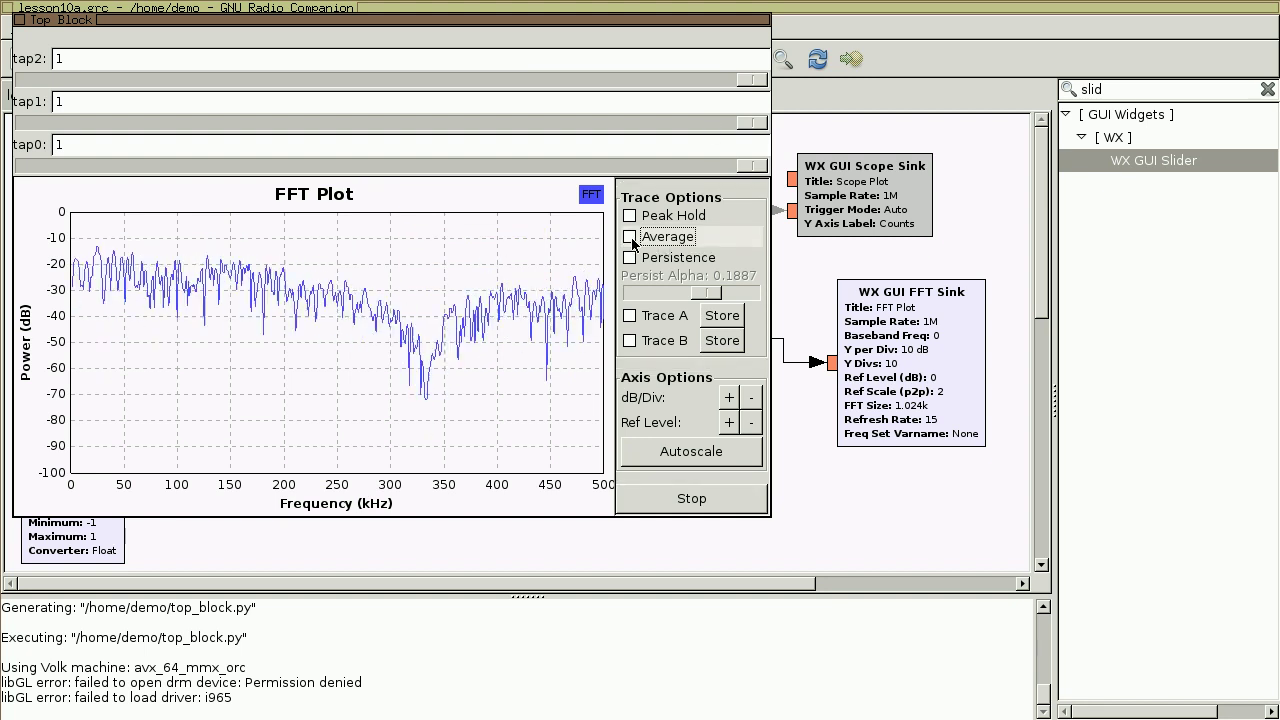
Lower tap1 to about -280m and bring it back up to 840m while watching the spectrum's notch
left_click_drag(758, 123, 314, 145)
scroll(232, 120, "down", 5)
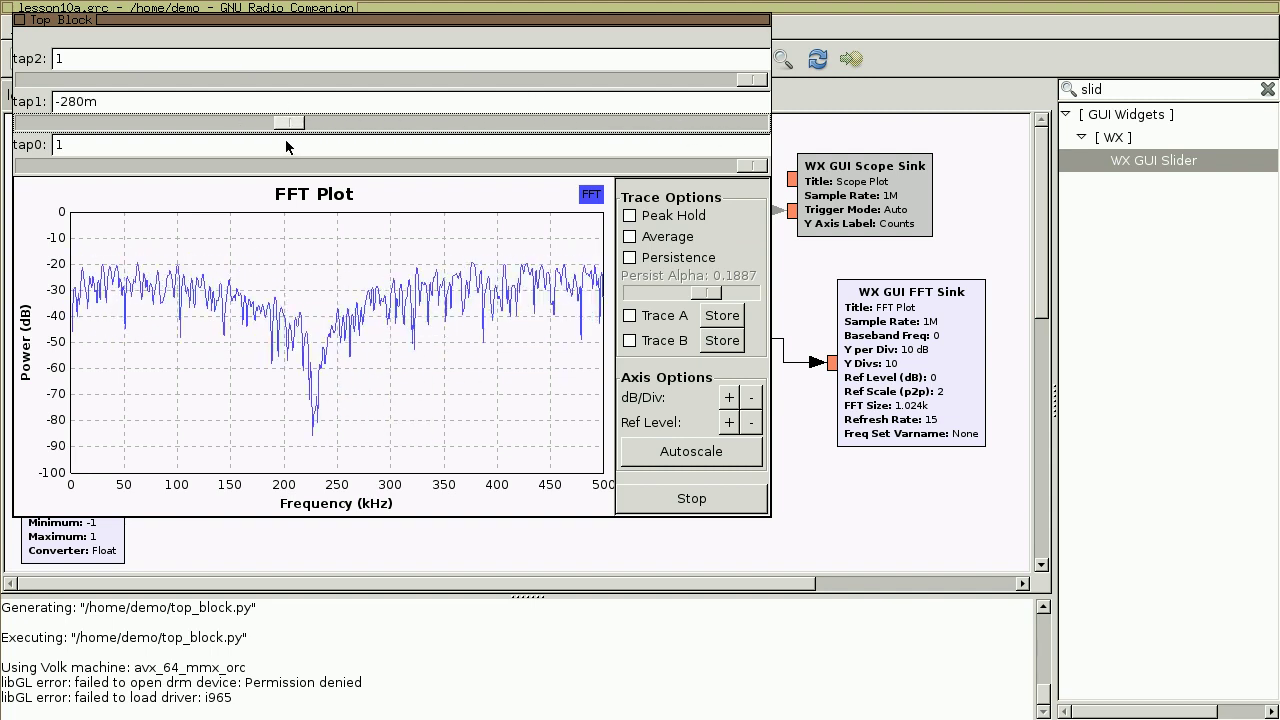
mouse_move(727, 139)
left_mouse_down()
mouse_move(471, 141)
mouse_move(692, 146)
left_mouse_up()
Adjust tap2 to 740m, tap1 to 860m and tap0 to 200m, and turn on averaging for the FFT trace
mouse_move(746, 78)
left_mouse_down()
mouse_move(498, 80)
mouse_move(727, 93)
mouse_move(610, 92)
left_mouse_up()
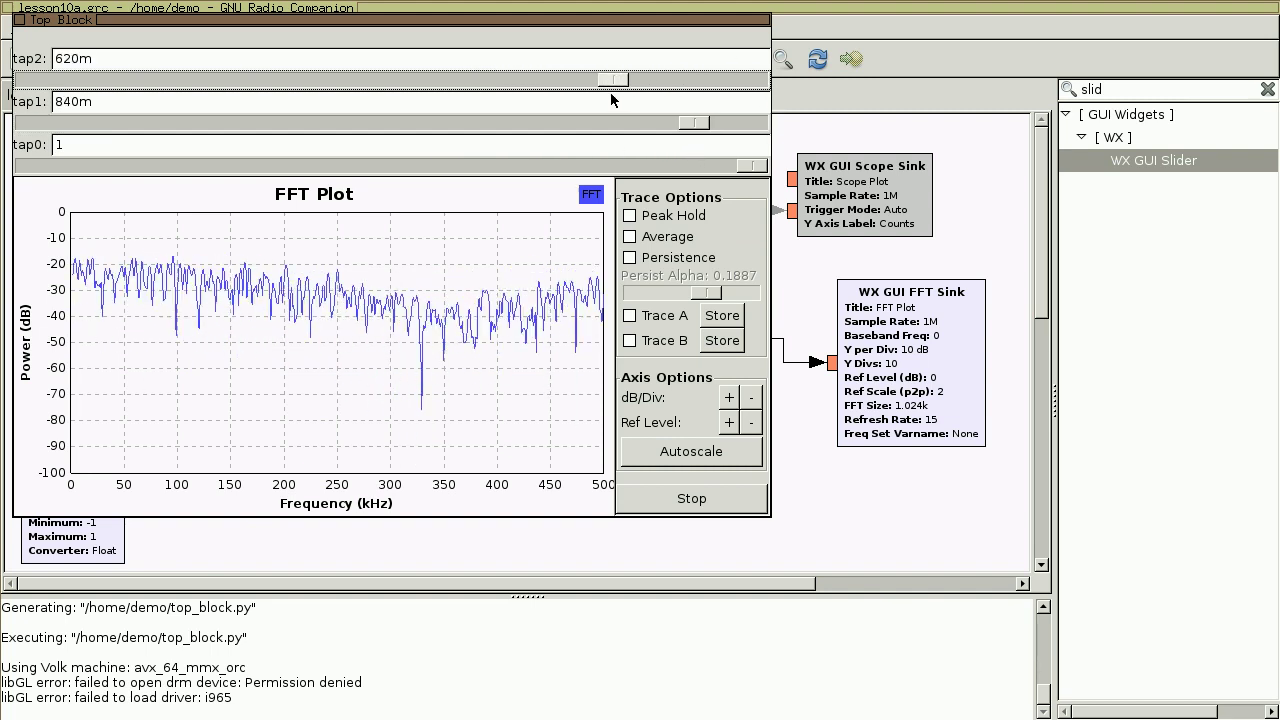
mouse_move(753, 170)
left_mouse_down()
mouse_move(420, 170)
mouse_move(505, 170)
mouse_move(465, 167)
left_mouse_up()
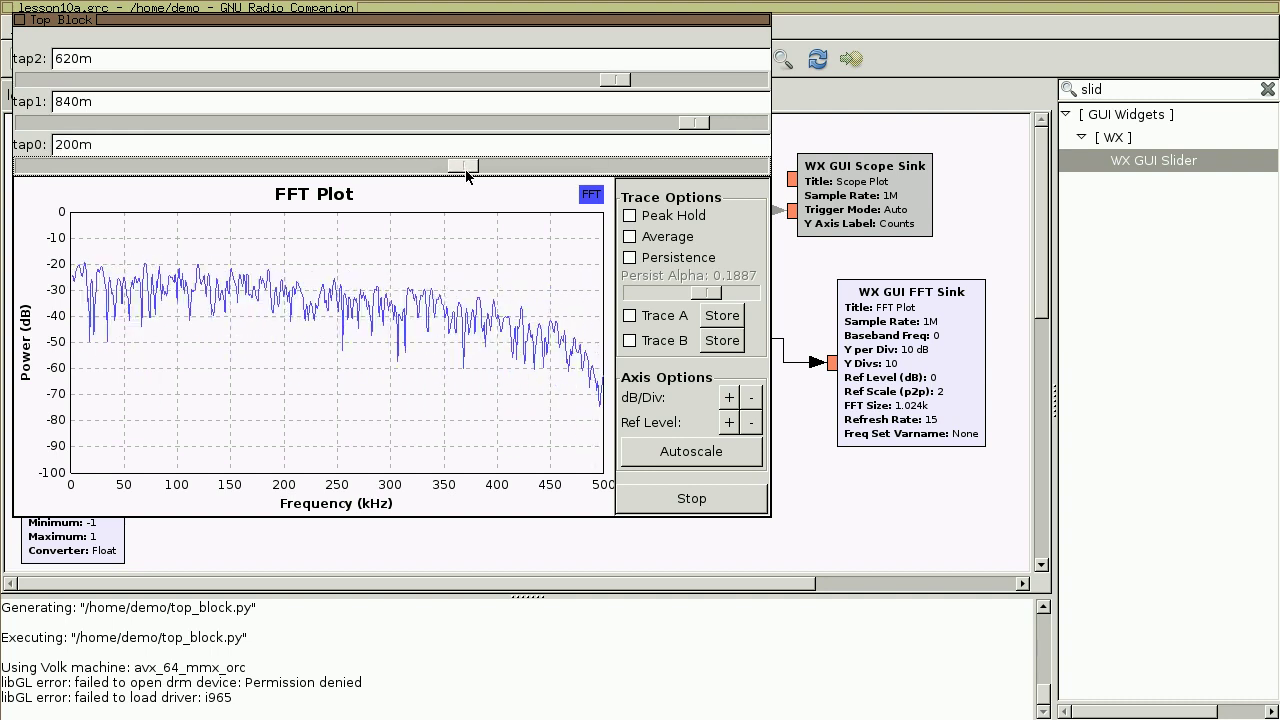
mouse_move(694, 123)
left_mouse_down()
mouse_move(660, 128)
mouse_move(700, 124)
left_mouse_up()
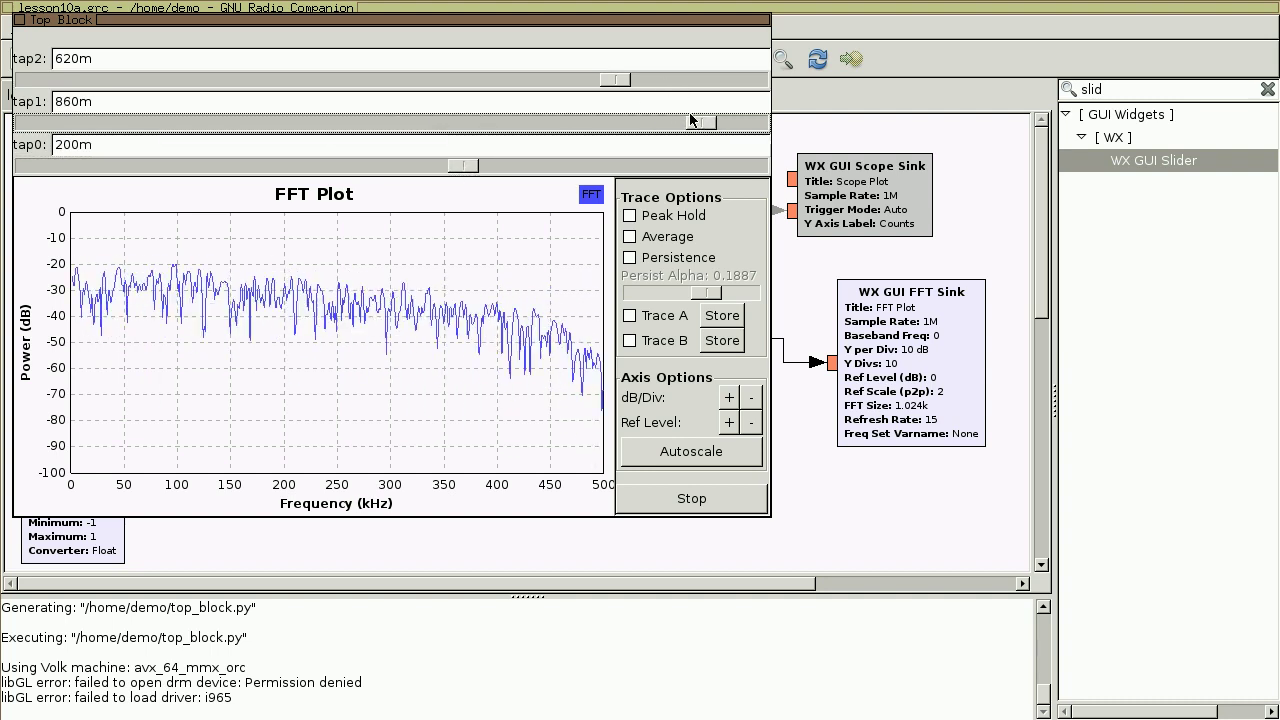
mouse_move(610, 79)
left_mouse_down()
mouse_move(565, 80)
mouse_move(655, 80)
left_mouse_up()
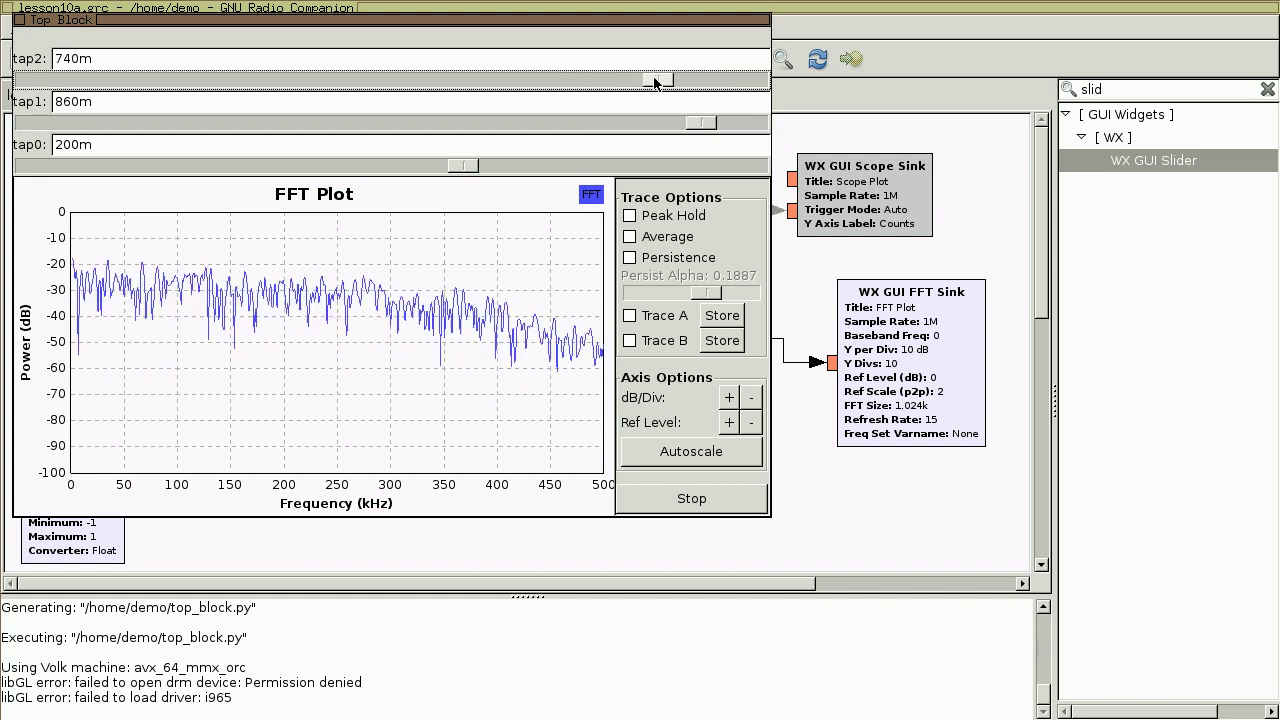
left_click(660, 237)
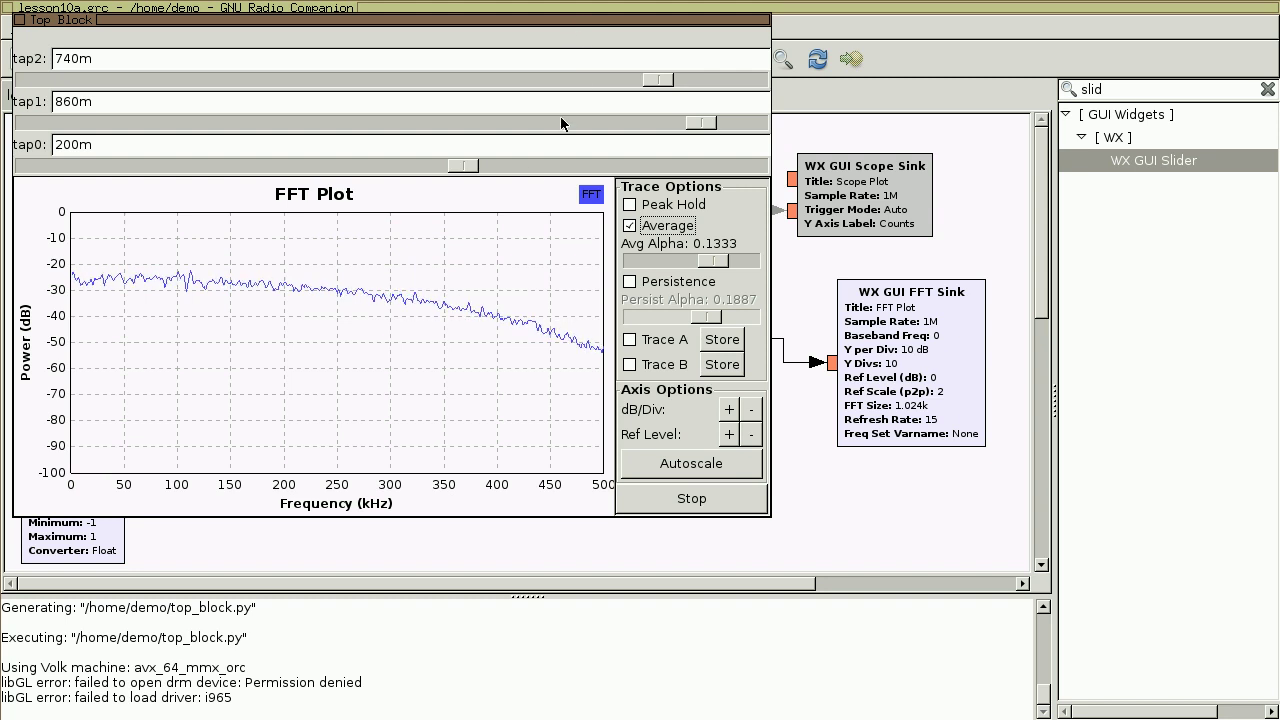
Adjust tap2 to 940m, tap1 to -540m and tap0 to -320m, and examine the averaged spectrum at low frequencies
mouse_move(662, 84)
left_mouse_down()
mouse_move(557, 82)
mouse_move(726, 80)
mouse_move(440, 84)
mouse_move(734, 80)
left_mouse_up()
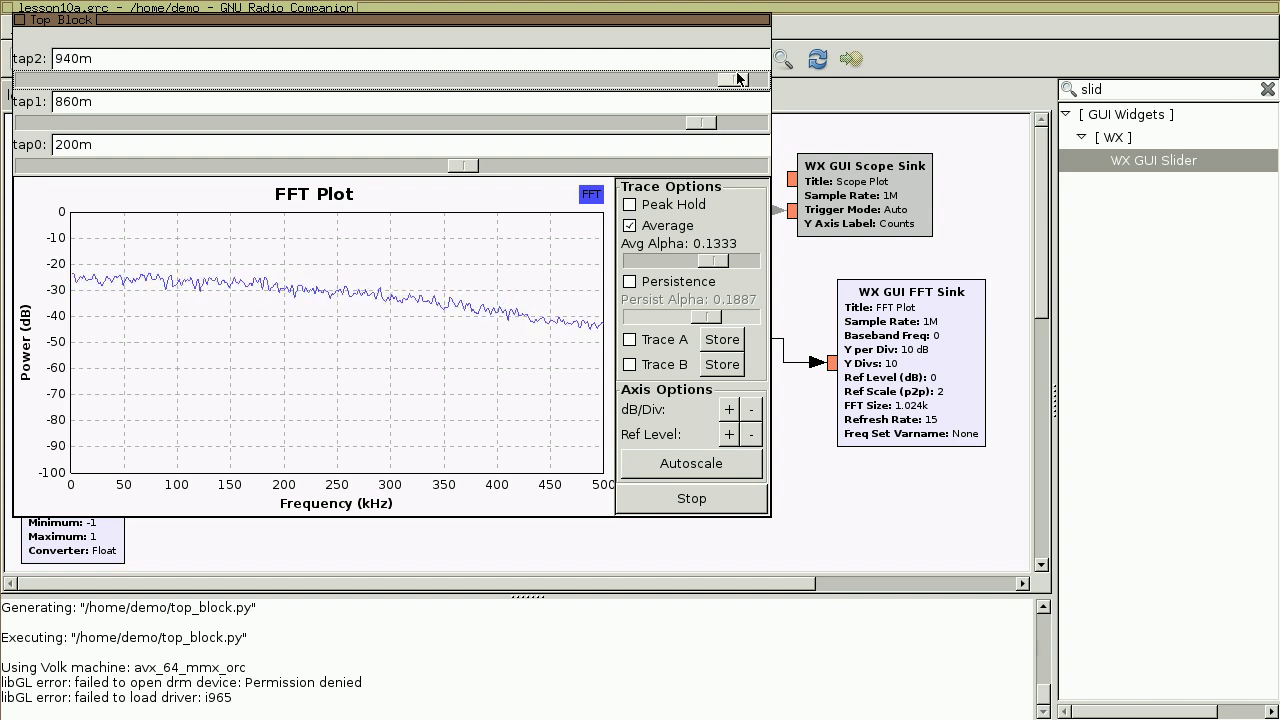
left_click(673, 123)
left_click_drag(672, 122, 196, 122)
mouse_move(467, 166)
left_mouse_down()
mouse_move(276, 166)
mouse_move(277, 178)
left_mouse_up()
mouse_move(460, 246)
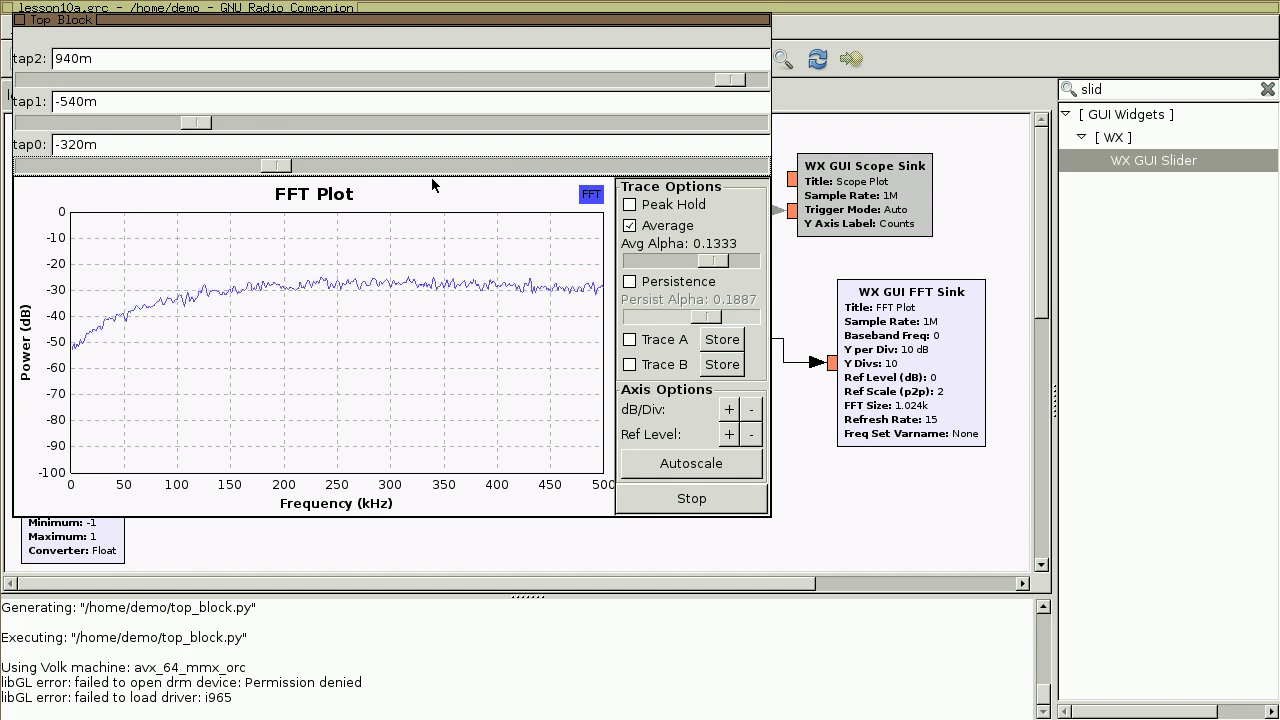
mouse_move(219, 298)
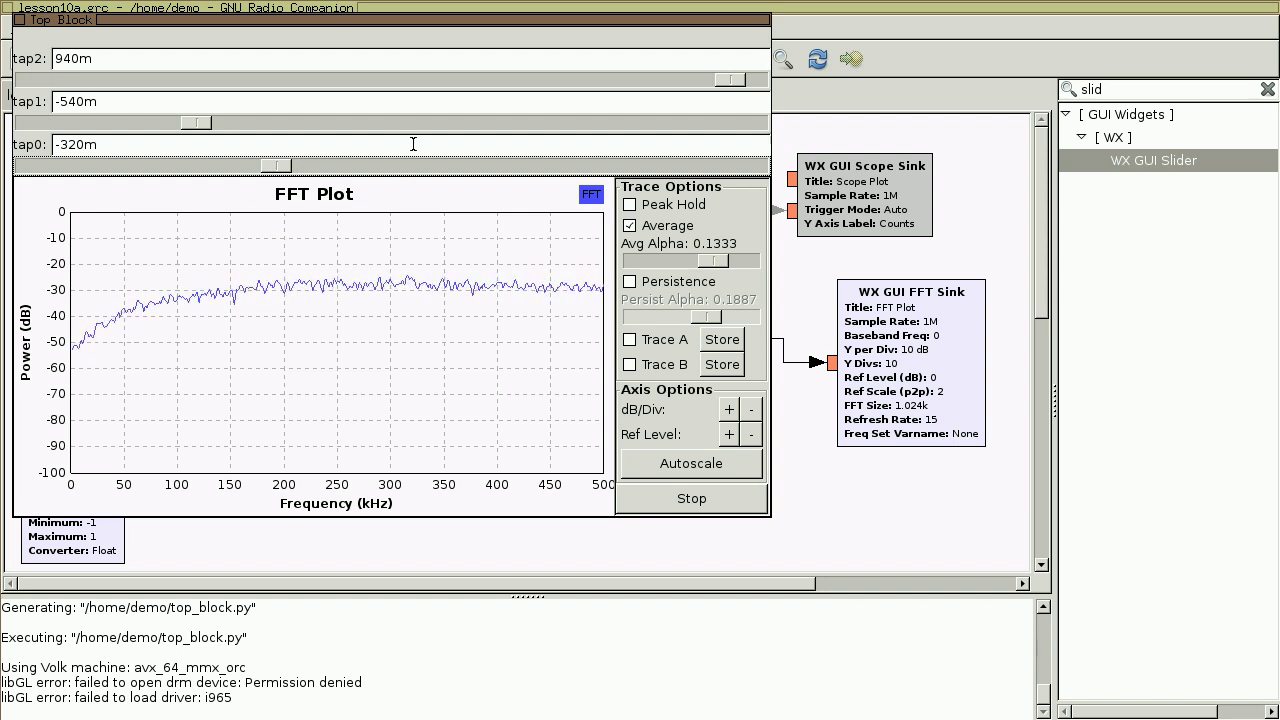
Close the running FFT plot and add a Decimating FIR Filter block from the Filters category to the flowgraph below the Add block
left_click_drag(533, 28, 671, 70)
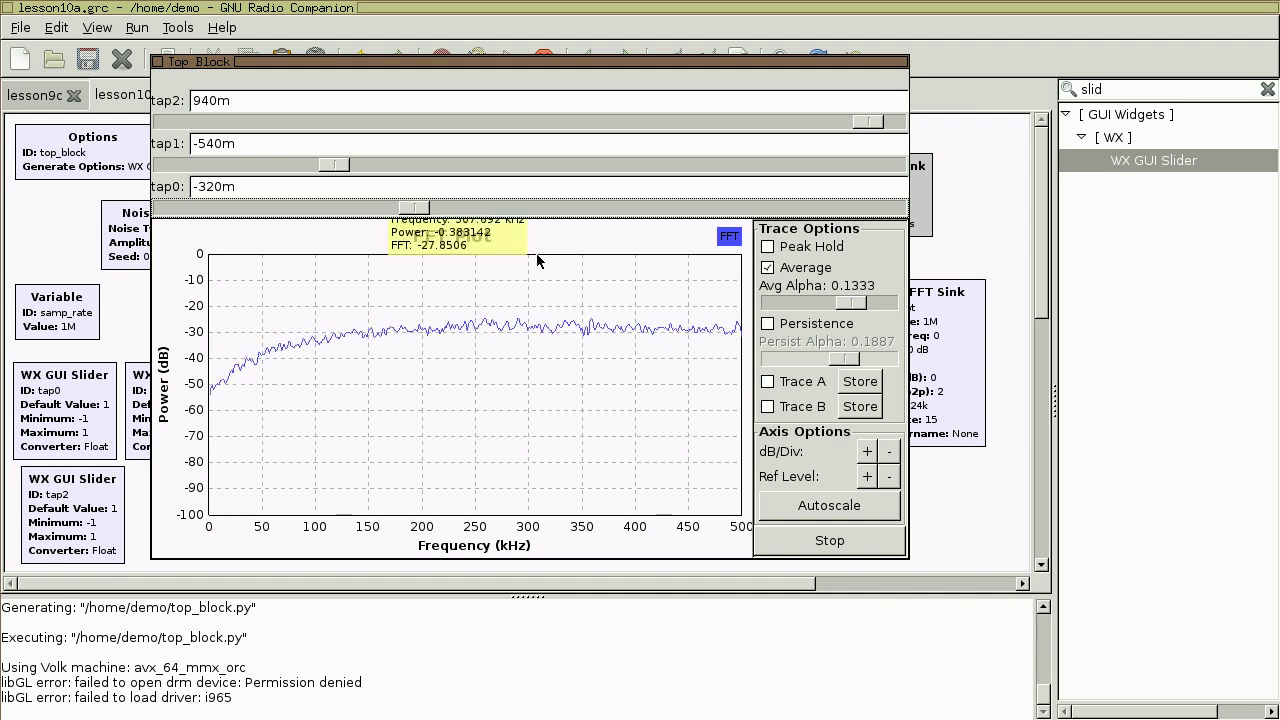
key("alt+F4")
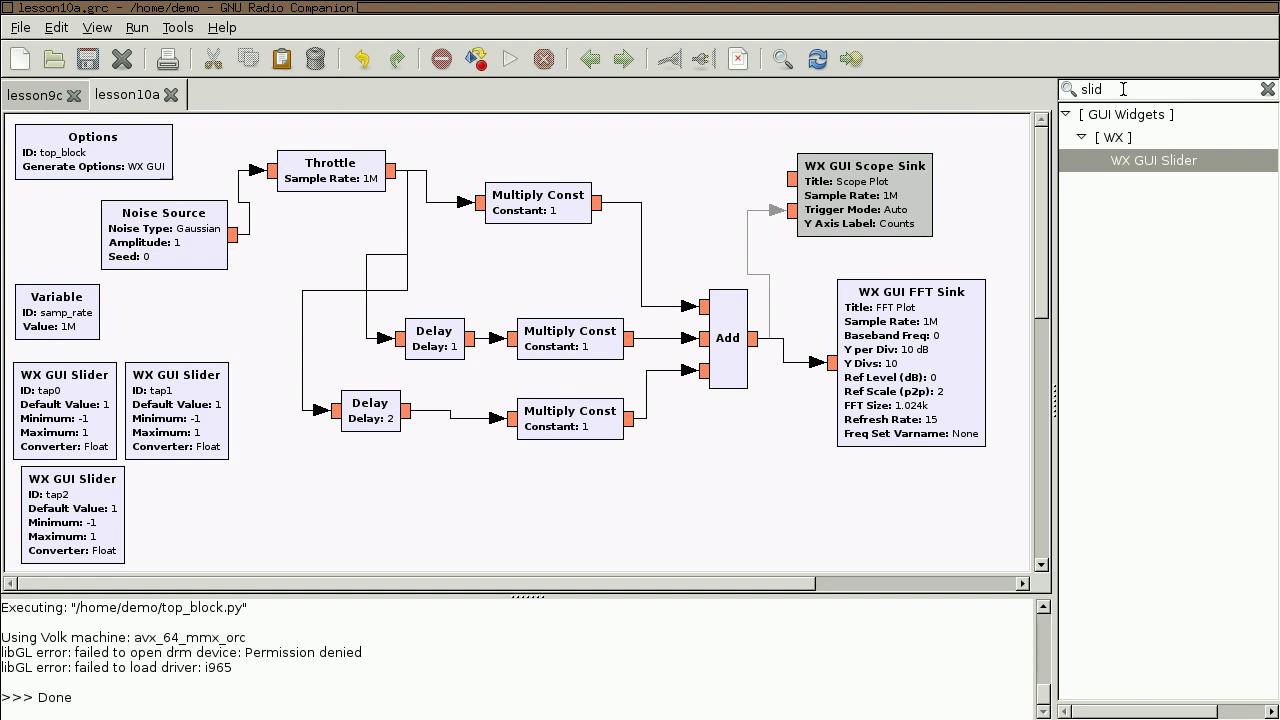
mouse_move(1208, 164)
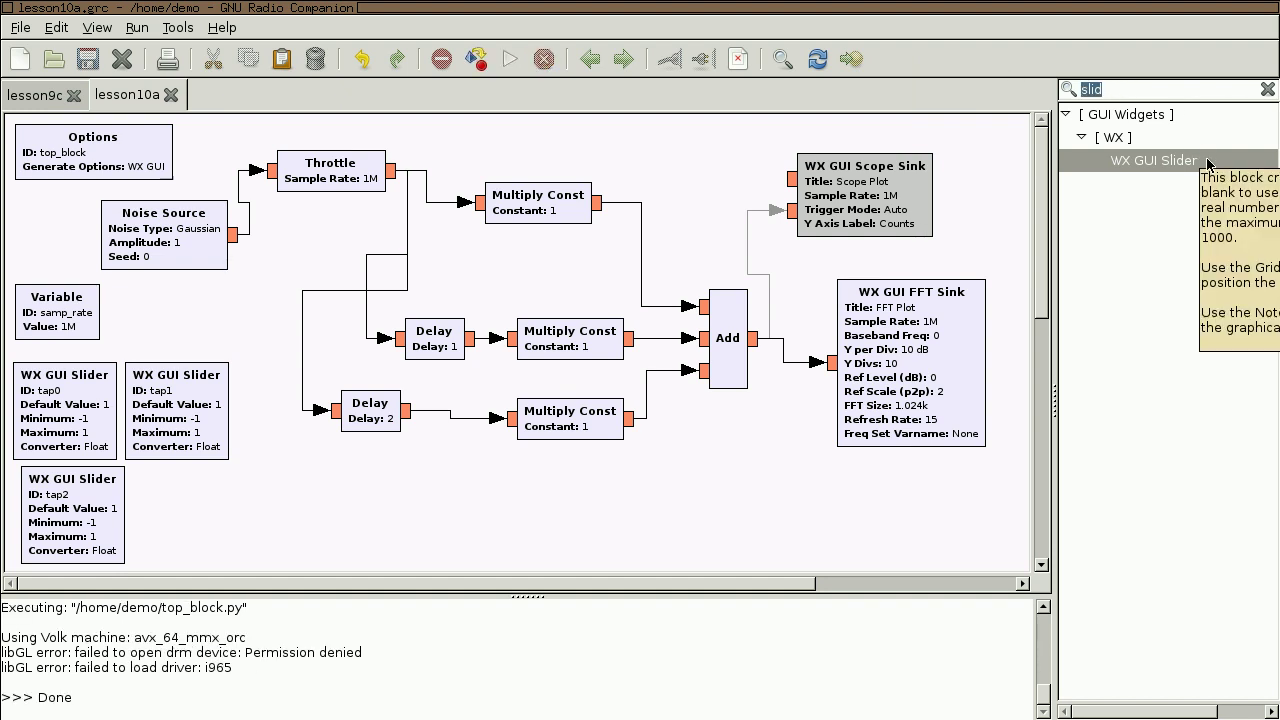
key("BackSpace")
scroll(1165, 313, "down", 2)
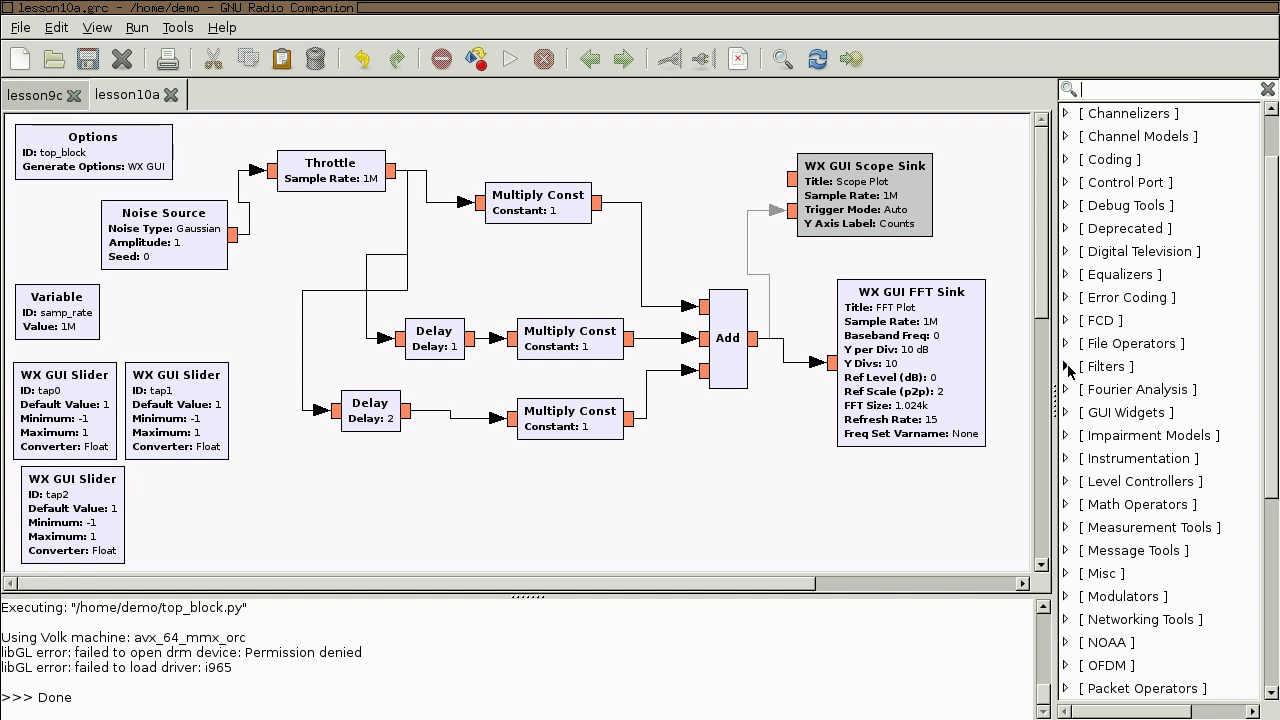
left_click(1066, 366)
scroll(1113, 372, "down", 2)
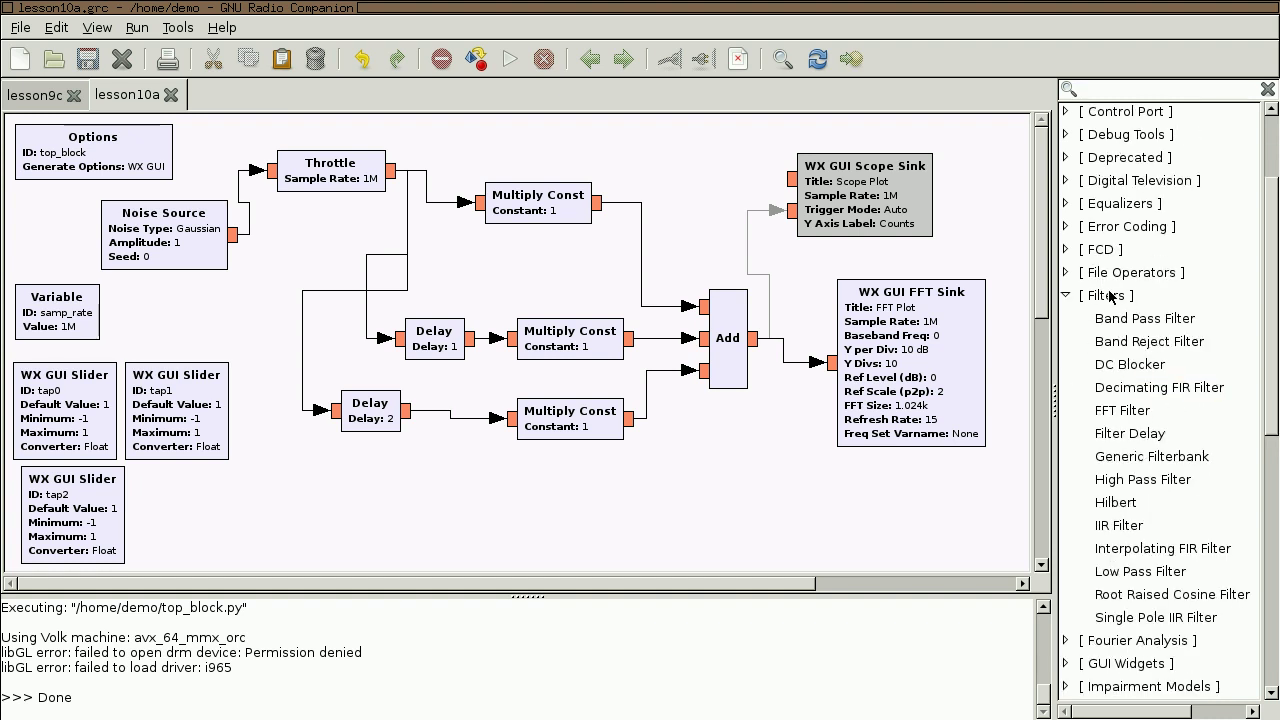
left_click(1110, 296)
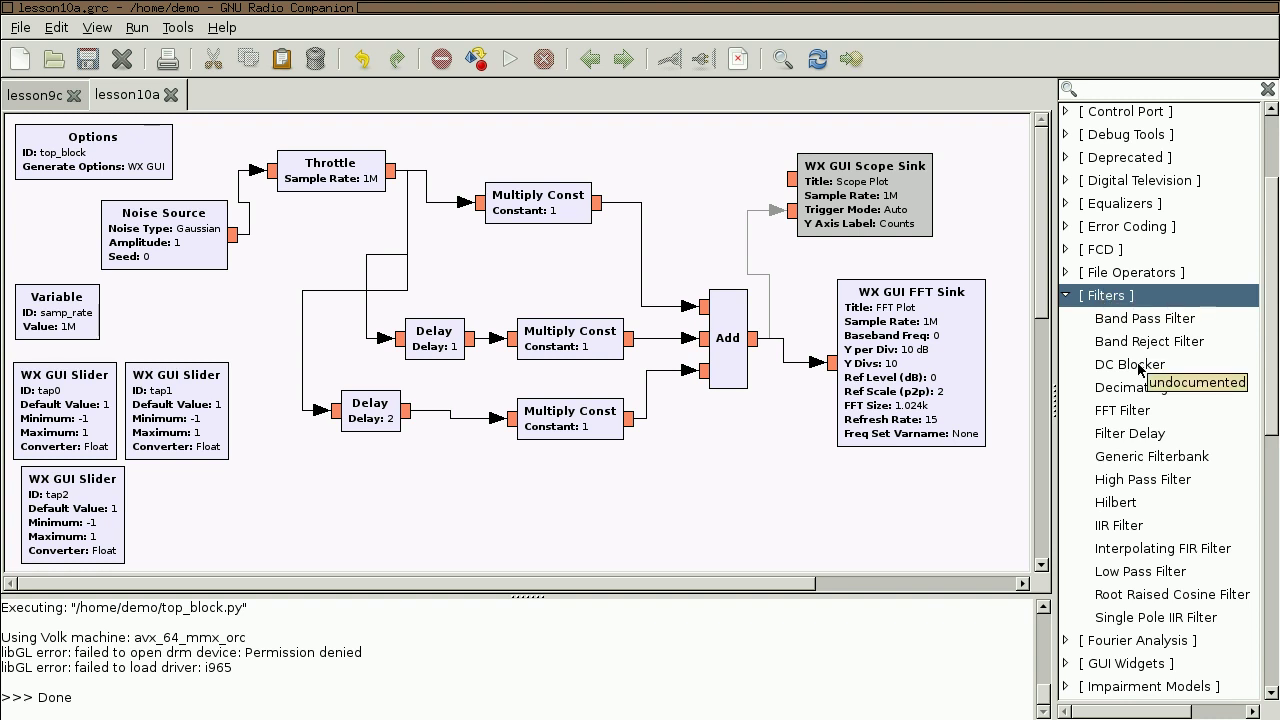
left_click_drag(1190, 390, 756, 472)
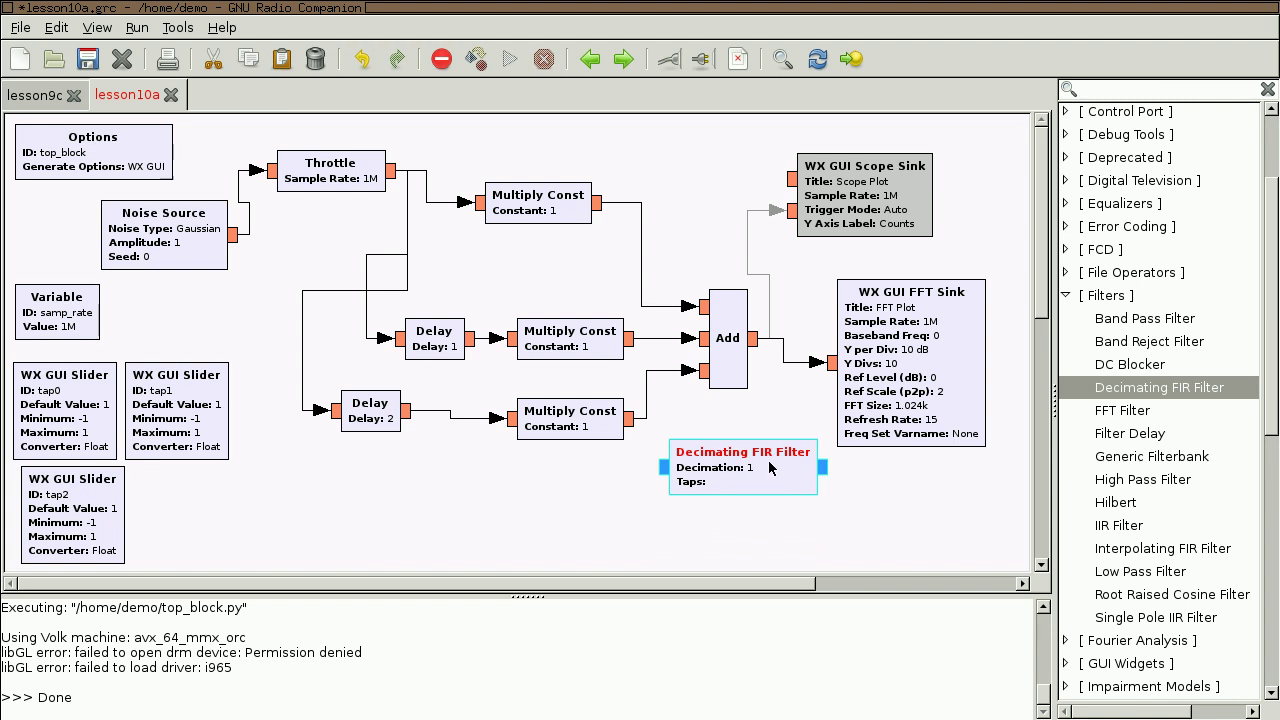
left_click_drag(773, 477, 728, 483)
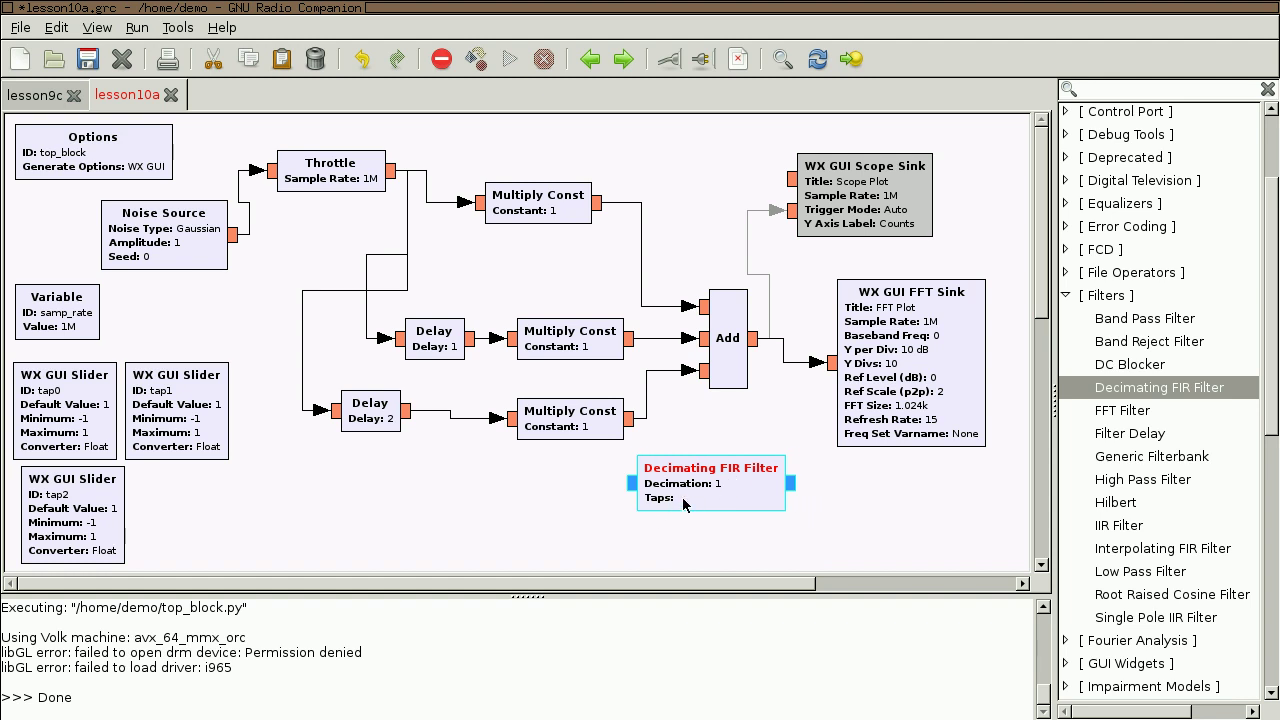
Set the taps of the Decimating FIR Filter to (1, 1, 1)
double_click(736, 496)
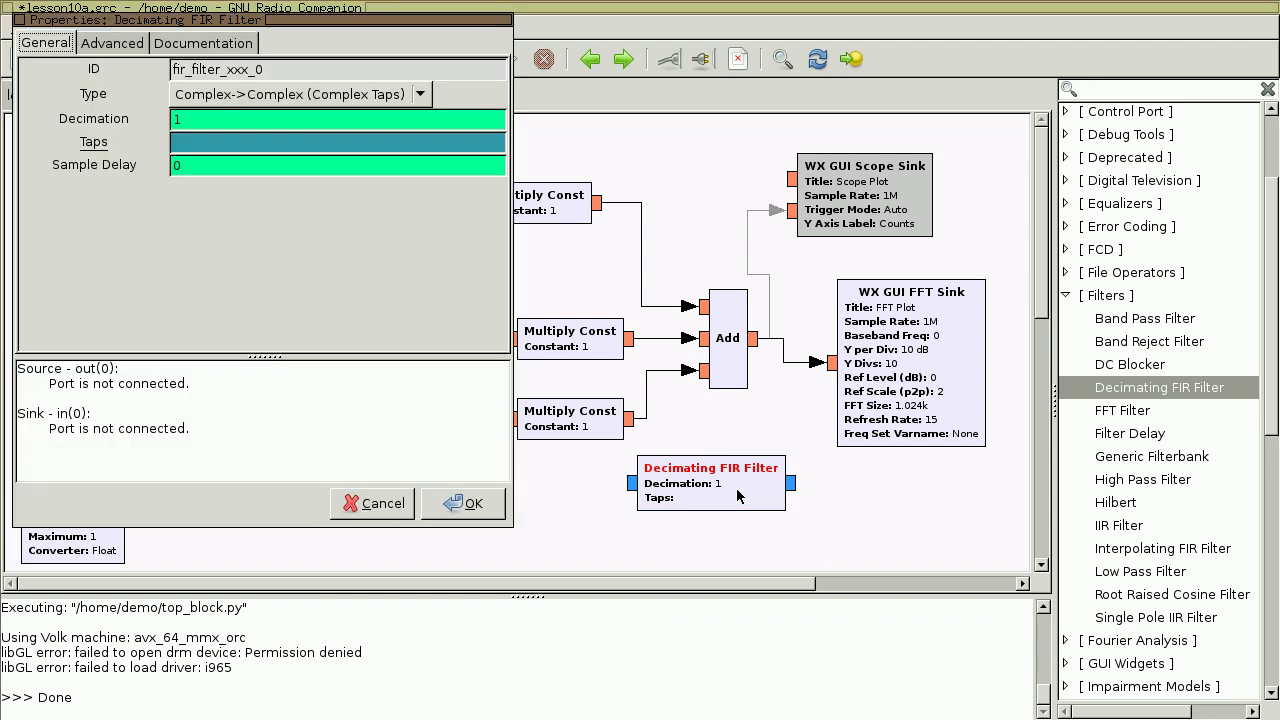
left_click(201, 140)
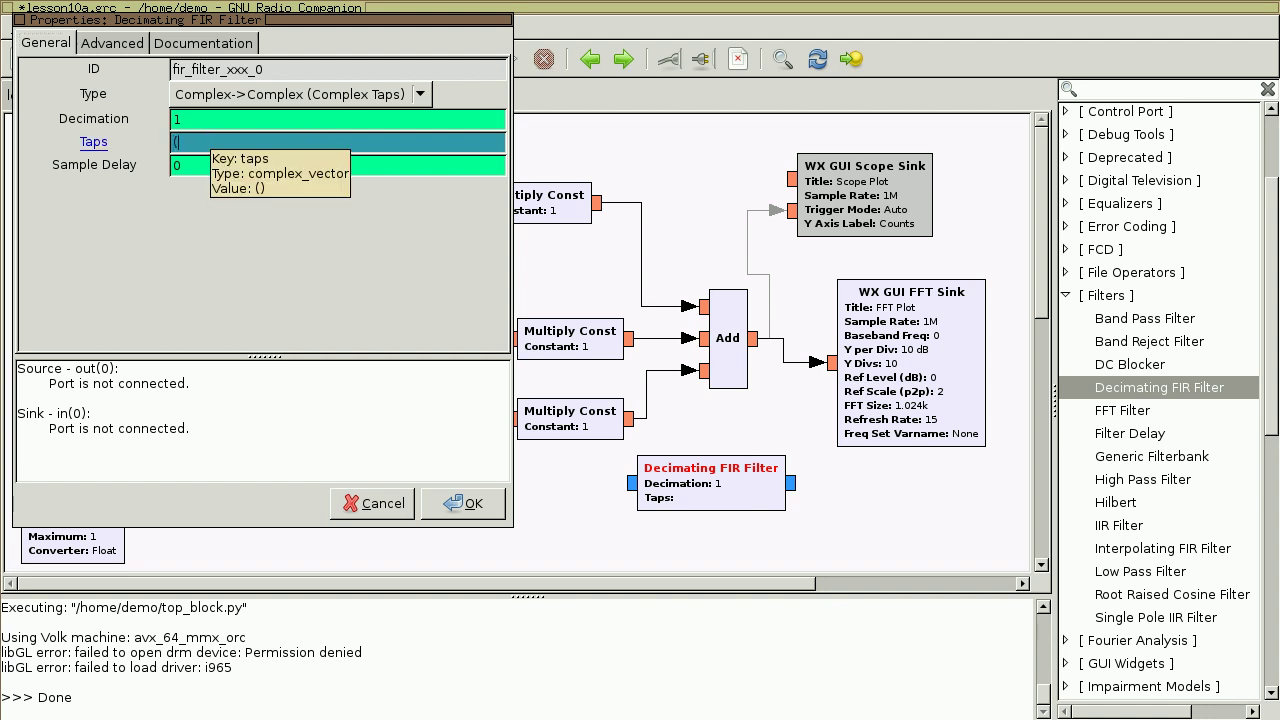
type("(1, 1, 1")
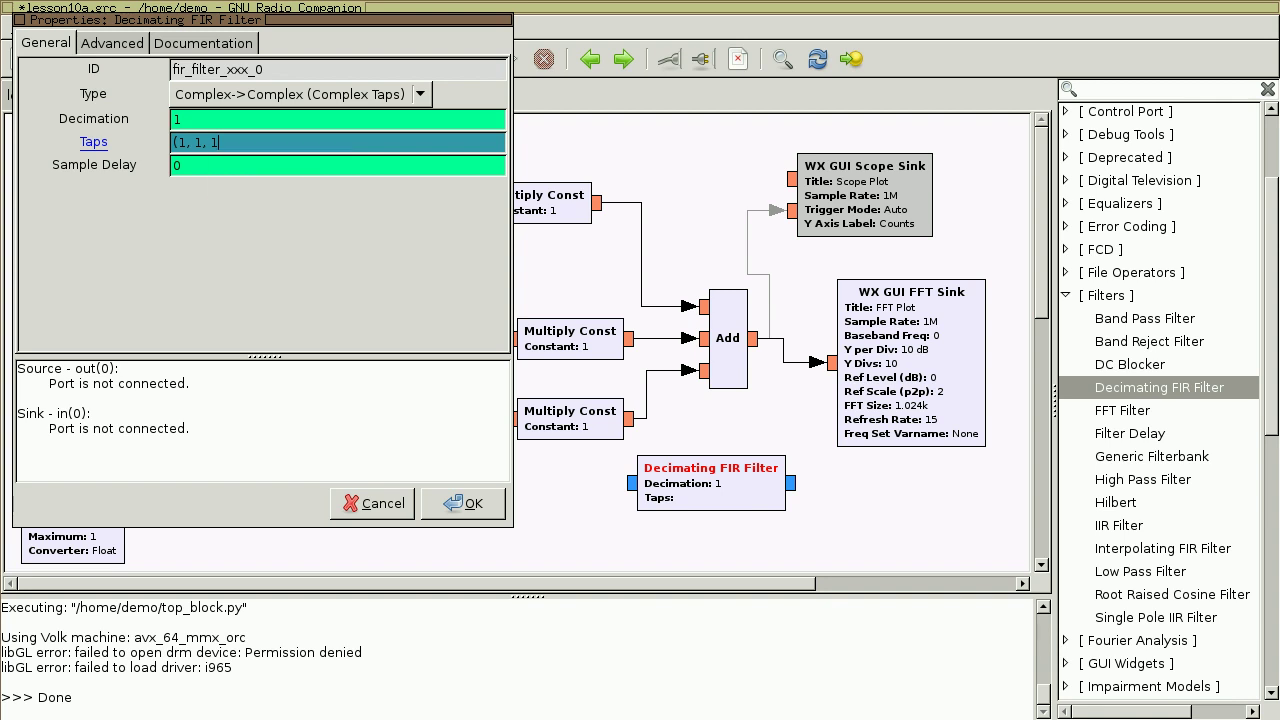
type(")")
left_click(463, 503)
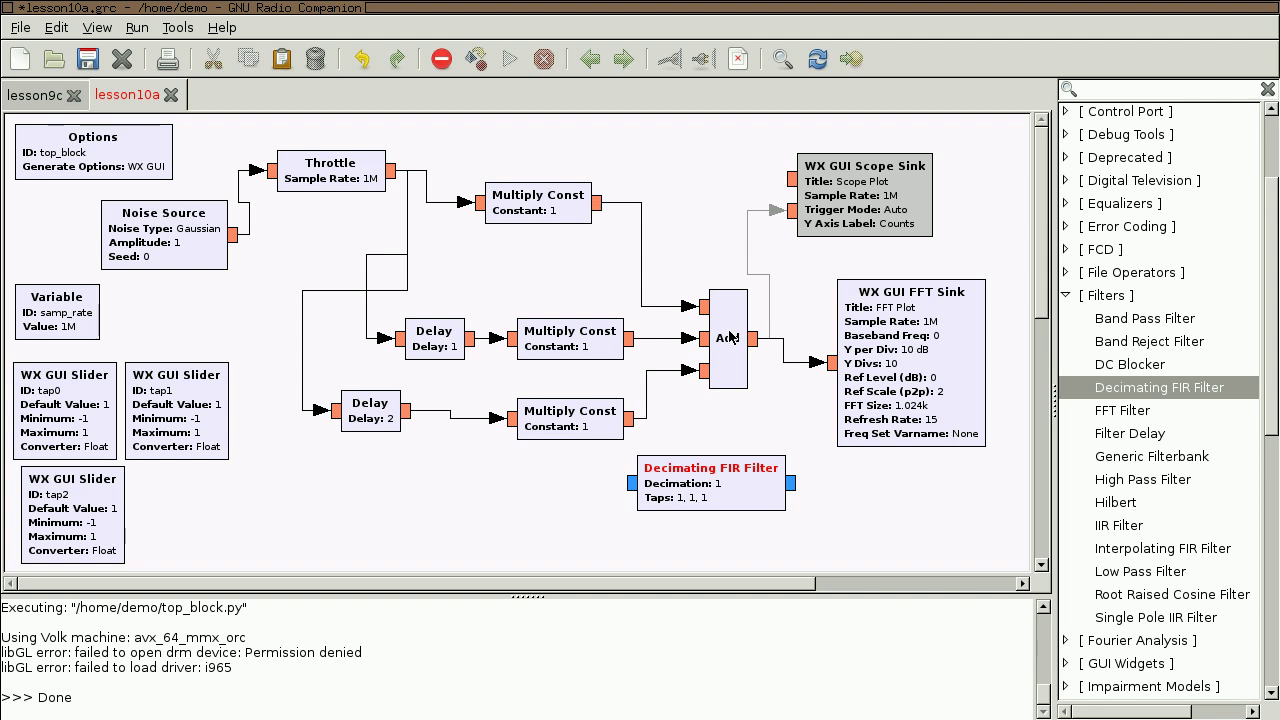
Move the Decimating FIR Filter above the uppermost Multiply Const block, shifting that Multiply Const down to make room
left_click_drag(742, 494, 678, 166)
left_click_drag(536, 218, 536, 247)
left_click_drag(660, 165, 610, 164)
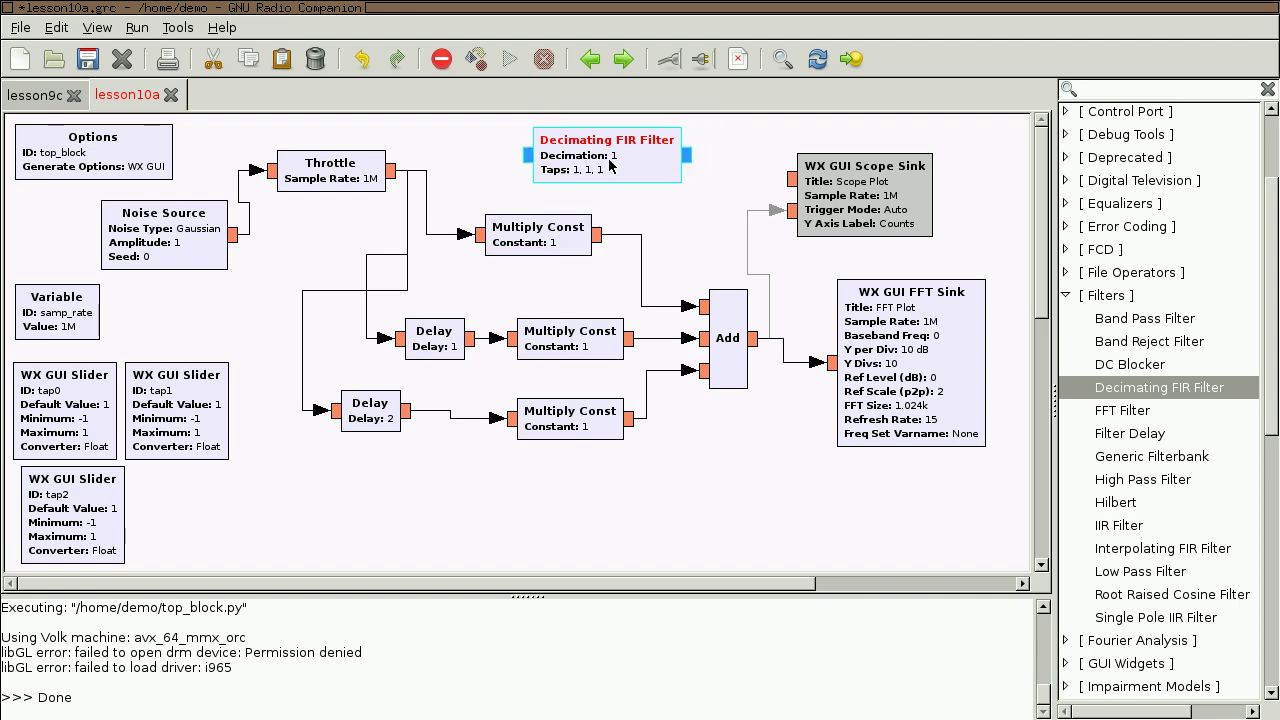
Change the Decimating FIR Filter's type to Float->Float (Real Taps)
right_click(610, 162)
left_click(695, 420)
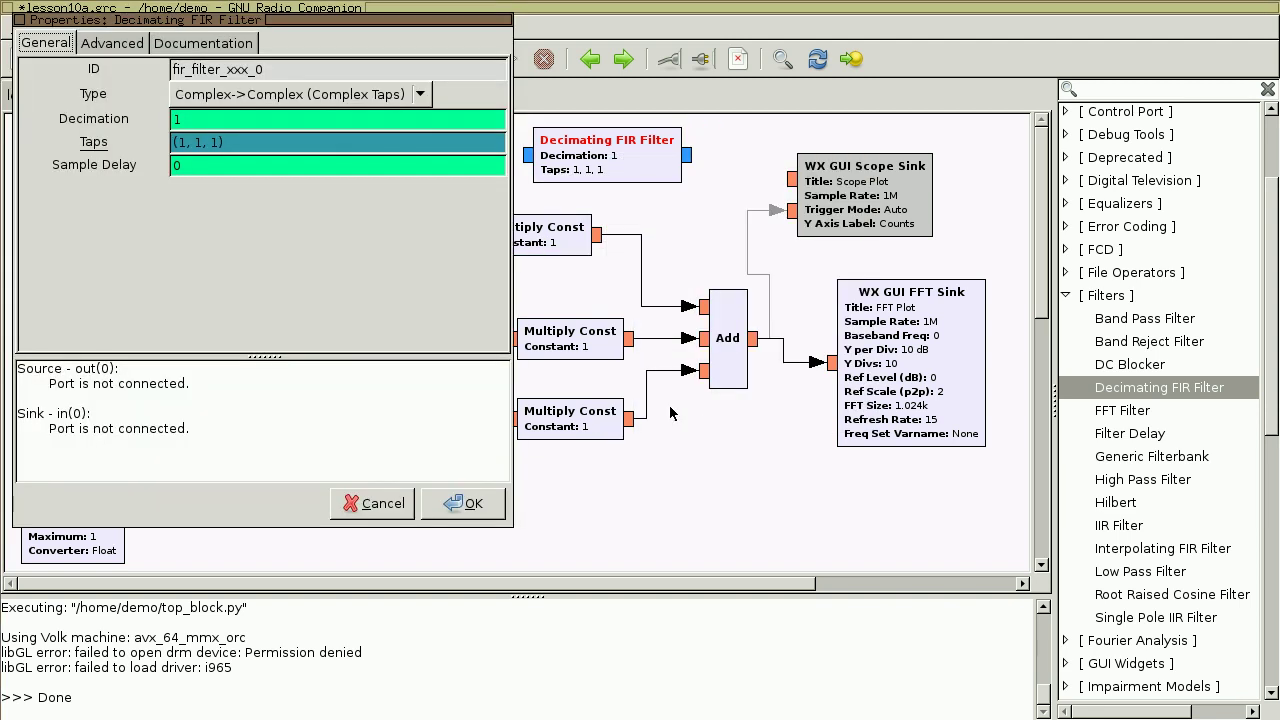
left_click(360, 94)
left_click(345, 113)
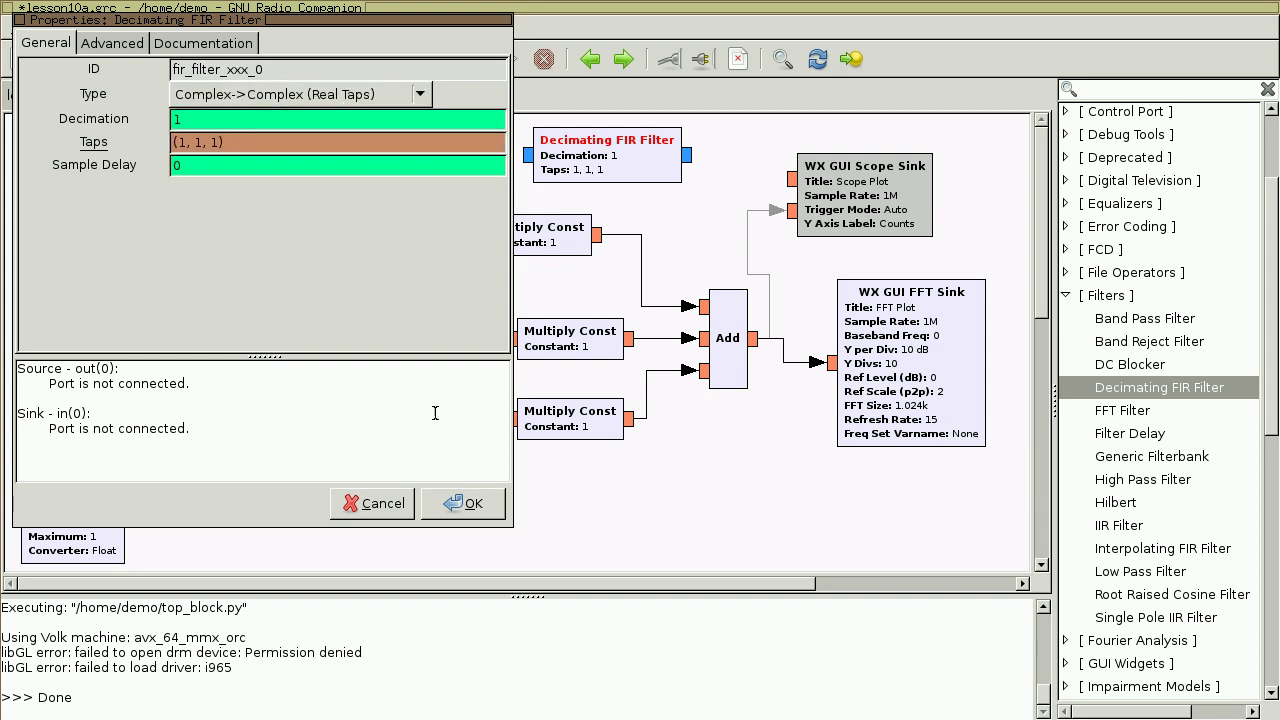
left_click(387, 92)
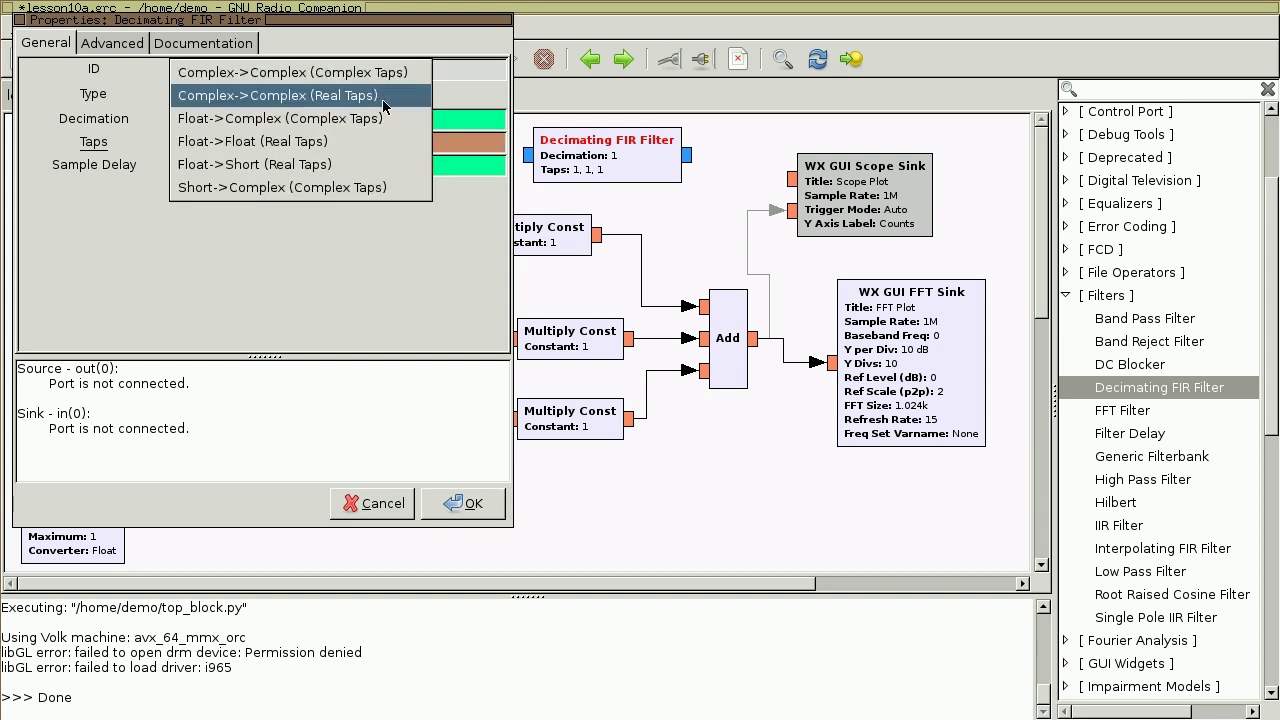
left_click(370, 143)
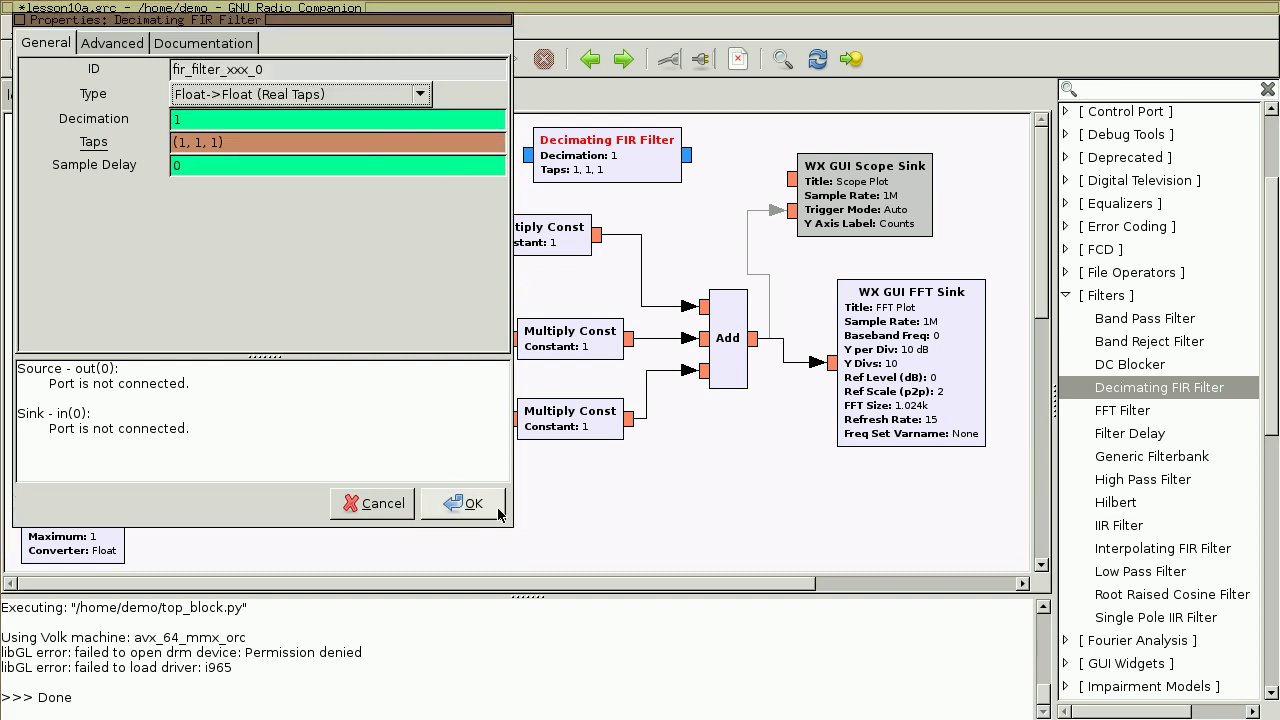
left_click(466, 503)
left_click_drag(648, 175, 640, 175)
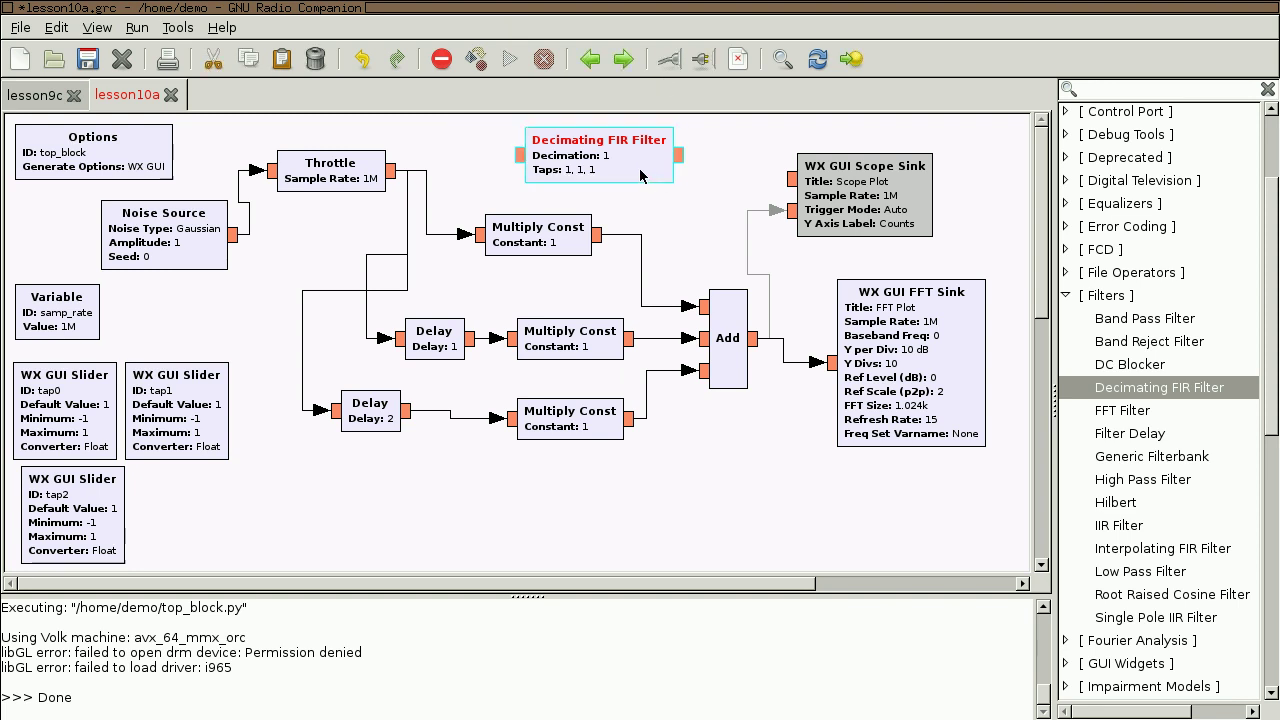
Connect the Throttle output to the Decimating FIR Filter and the filter's output to the Scope Sink's first input
left_click(396, 173)
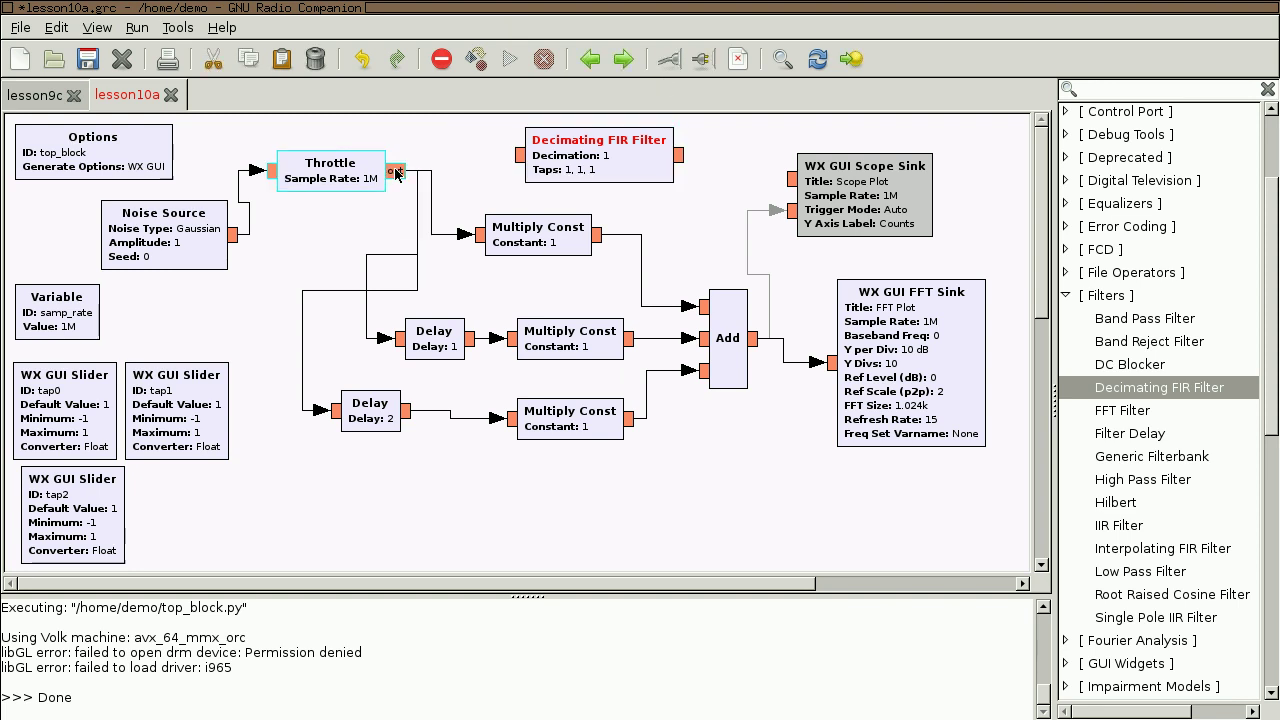
left_click(518, 156)
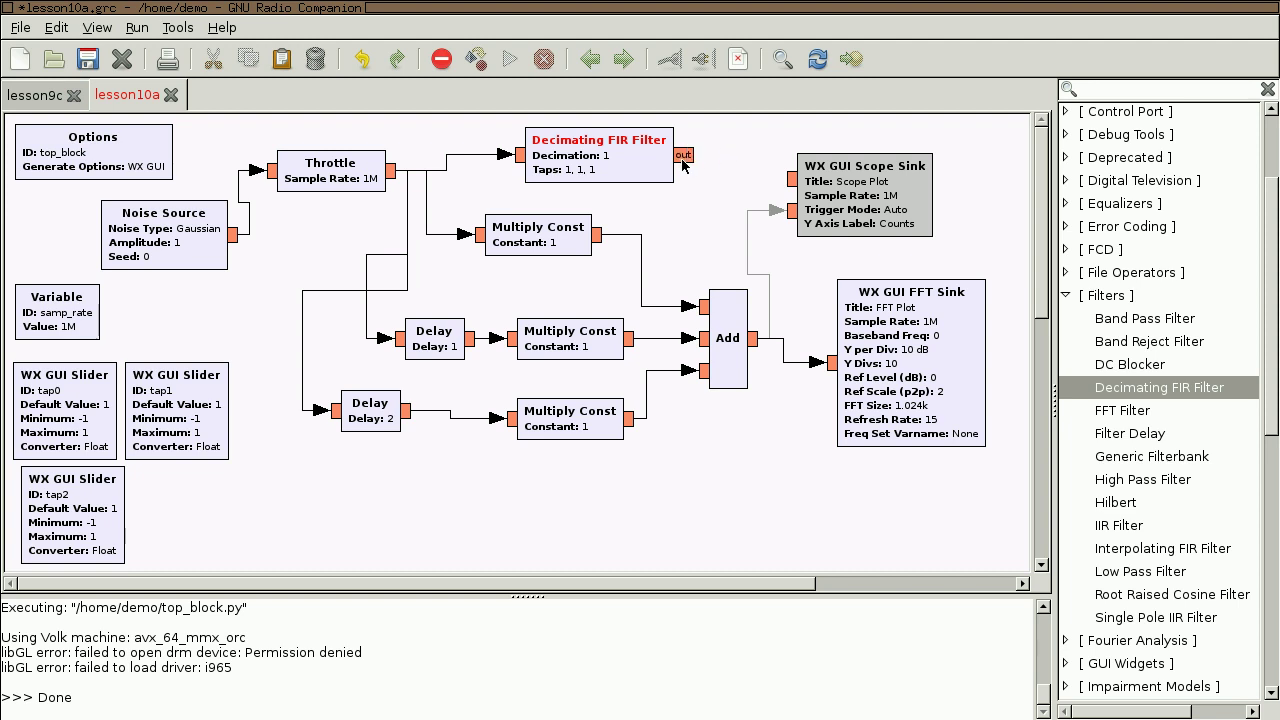
left_click(793, 180)
Enable the WX GUI Scope Sink and disable the WX GUI FFT Sink
left_click(840, 202)
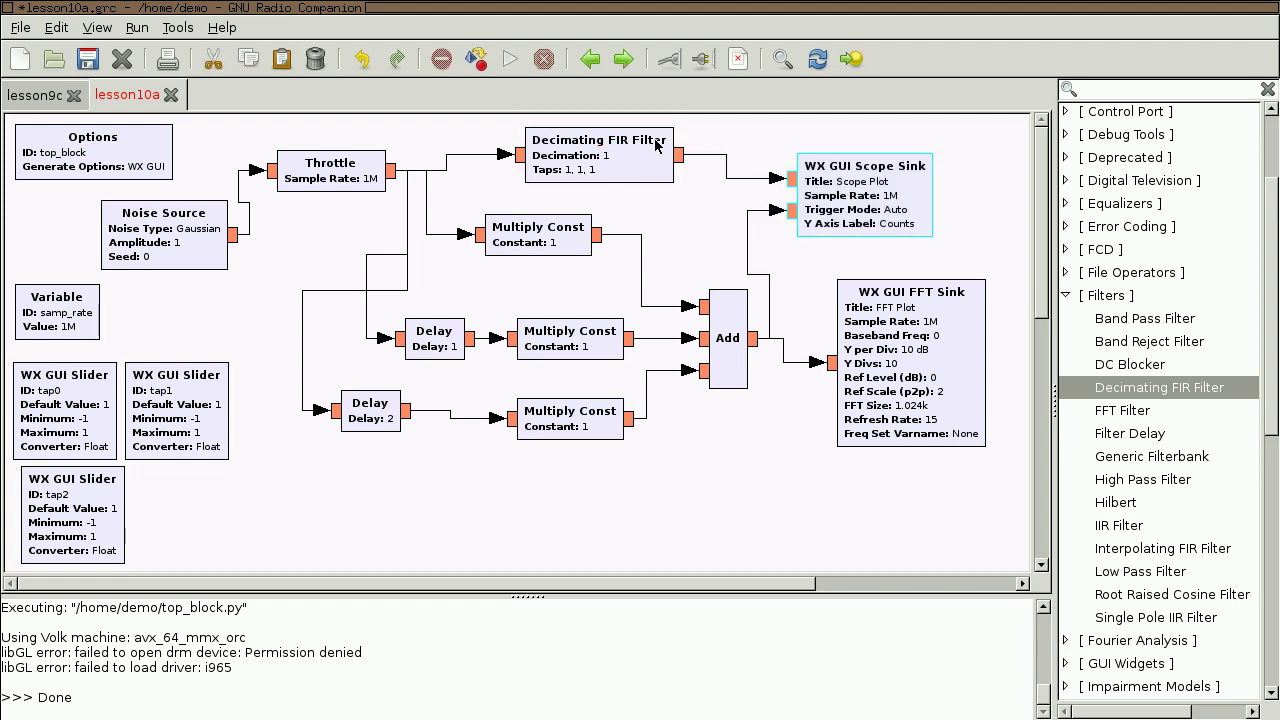
left_click(907, 360)
key("d")
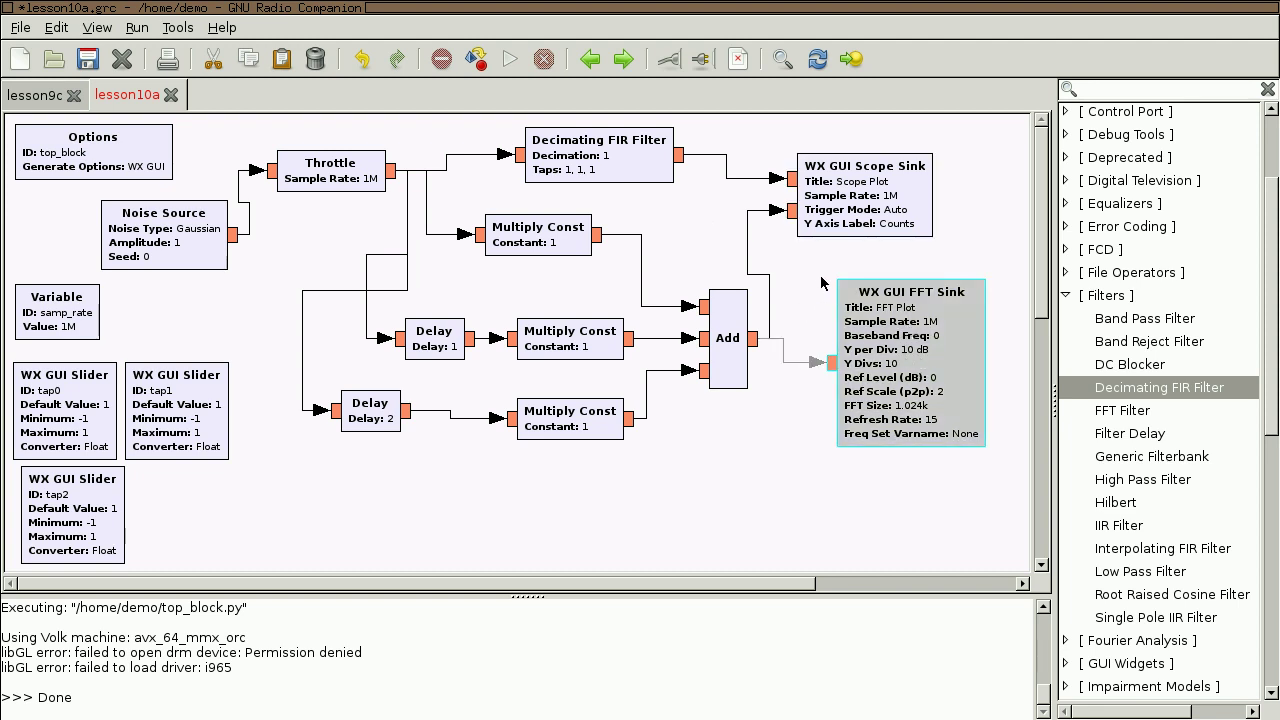
Run the flowgraph, pause the scope plot to compare the Ch1 and Ch2 traces, and close it
left_click_drag(757, 492, 670, 463)
mouse_move(606, 156)
left_mouse_down()
mouse_move(597, 151)
mouse_move(607, 155)
left_mouse_up()
left_click(597, 150)
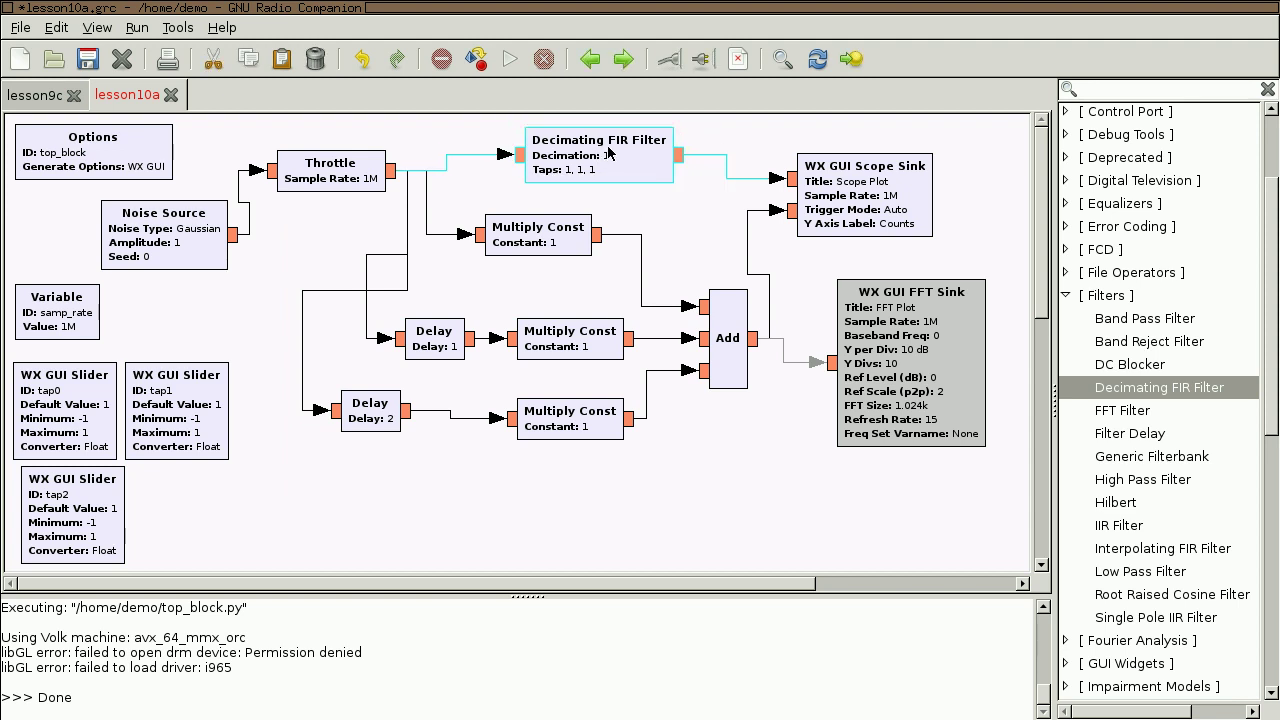
left_click(678, 207)
left_click(510, 59)
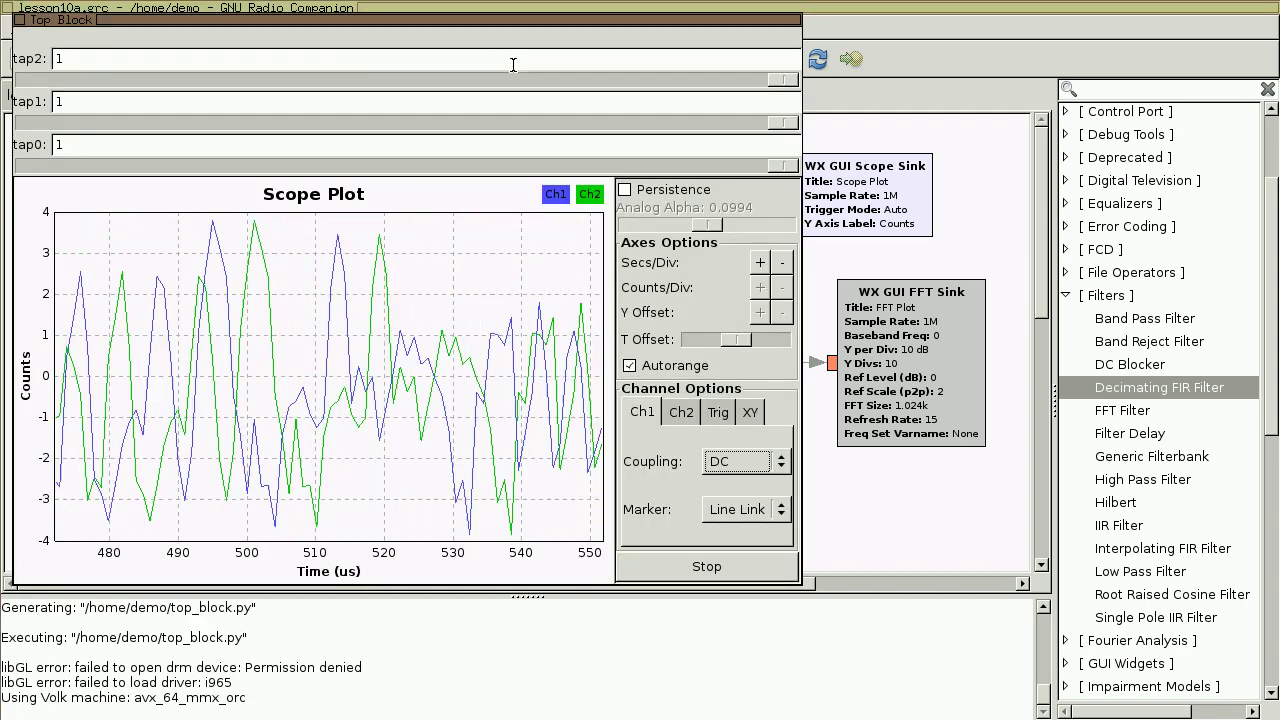
left_click(710, 567)
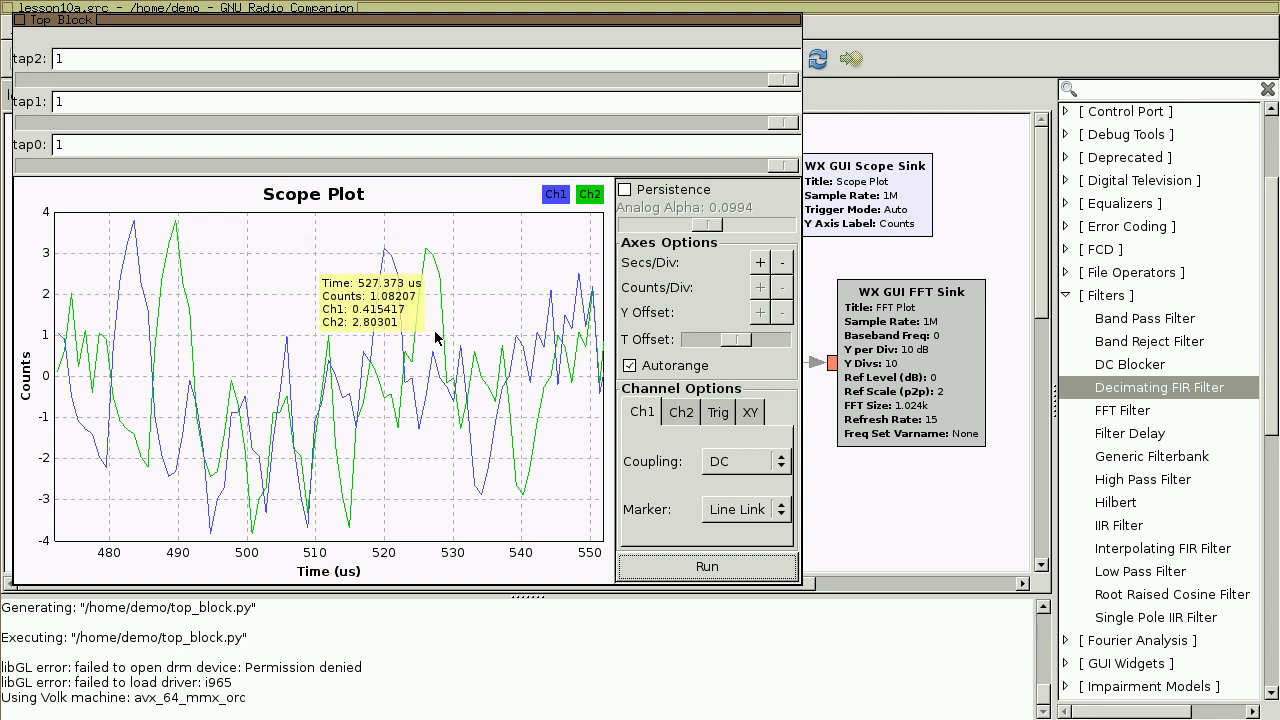
key("alt+F4")
Check the Constant parameter of the uppermost Multiply Const block, leaving its properties unedited
double_click(558, 245)
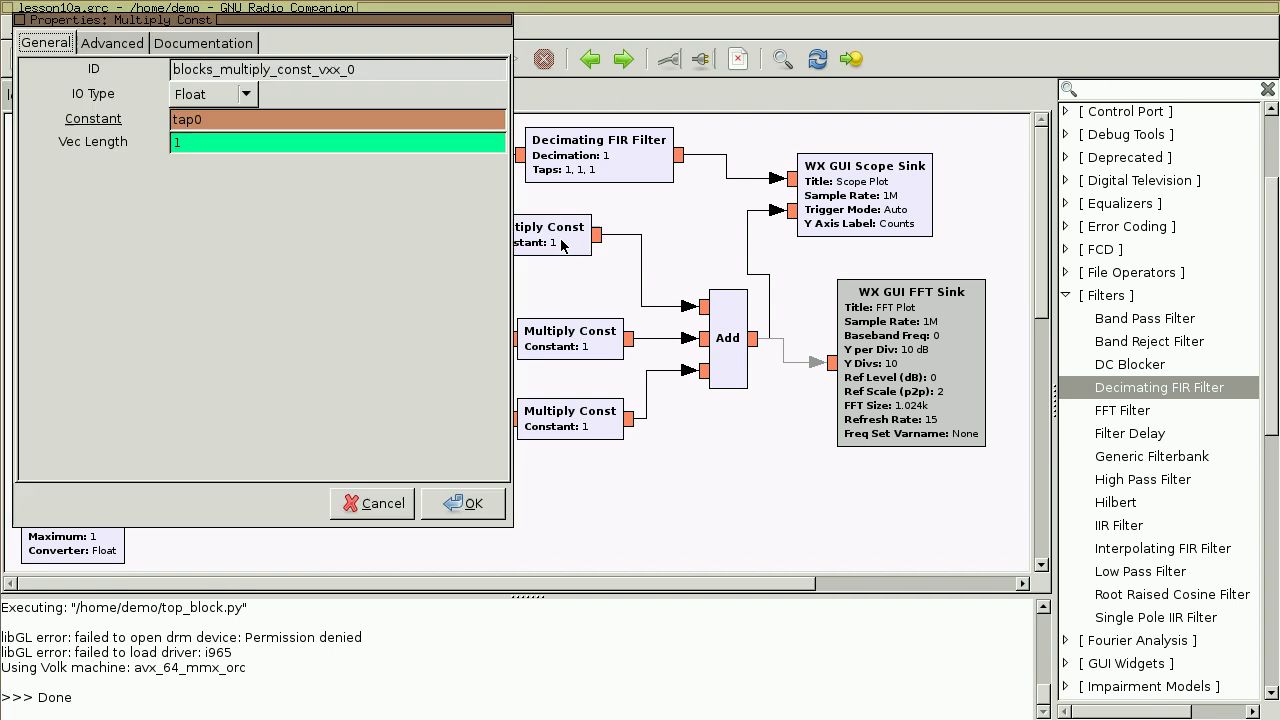
double_click(200, 118)
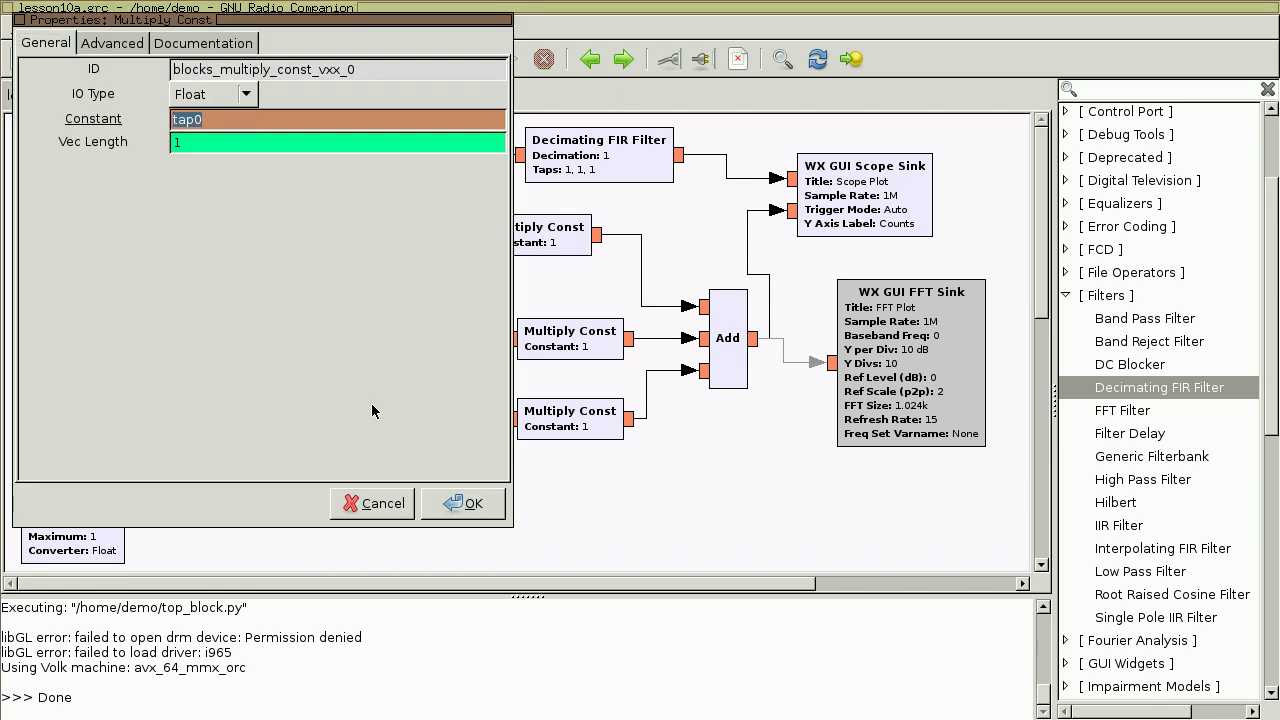
left_click(372, 503)
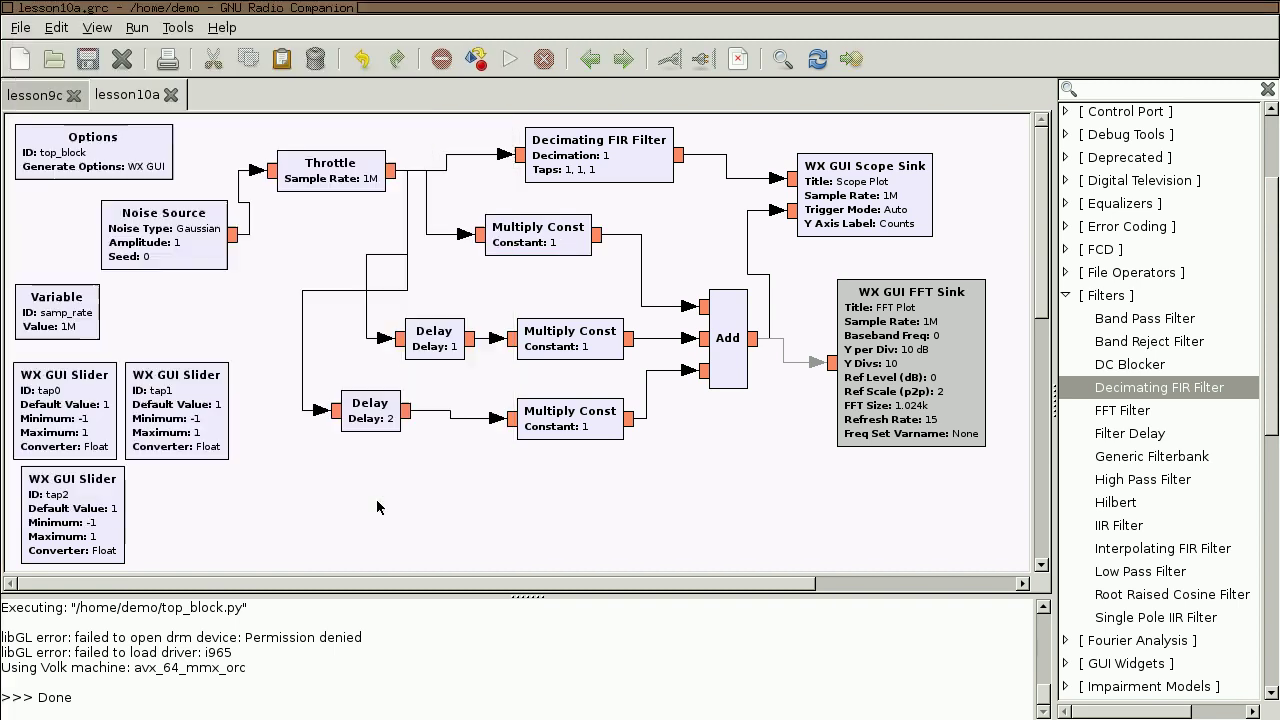
Set the taps of the Decimating FIR Filter to the slider variables (tap0, tap1, tap2)
double_click(649, 155)
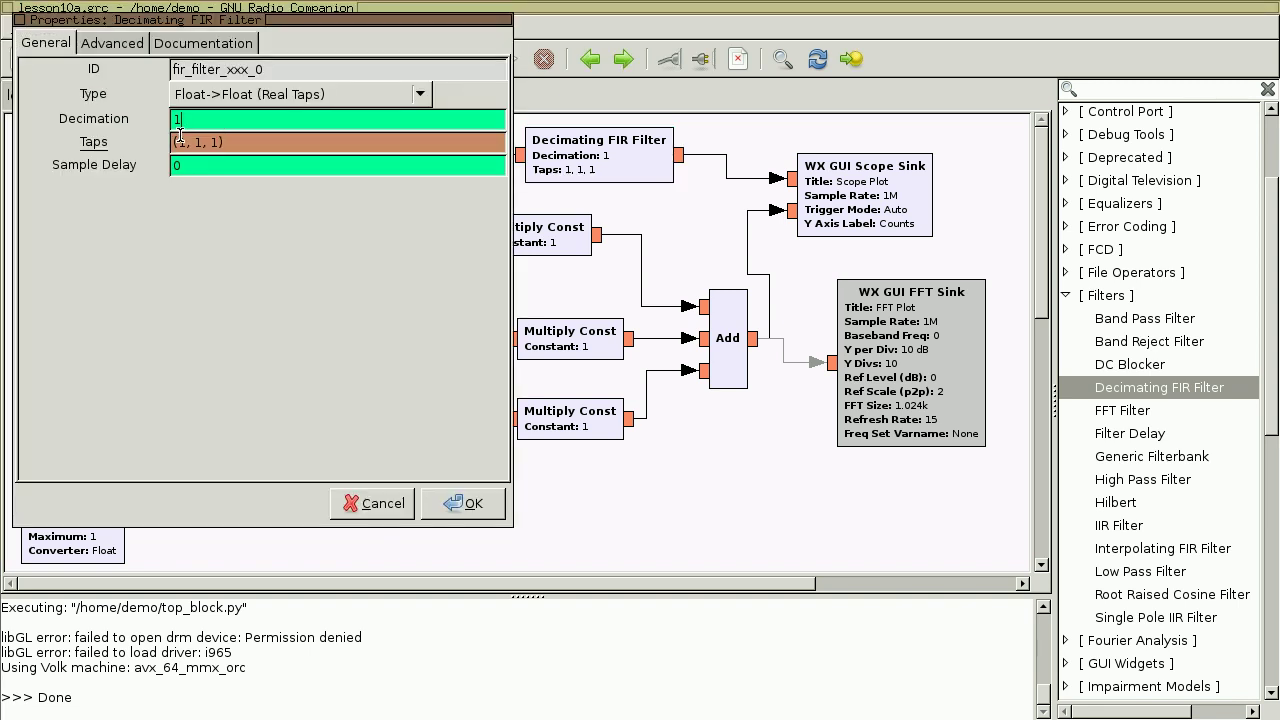
left_click_drag(177, 142, 288, 146)
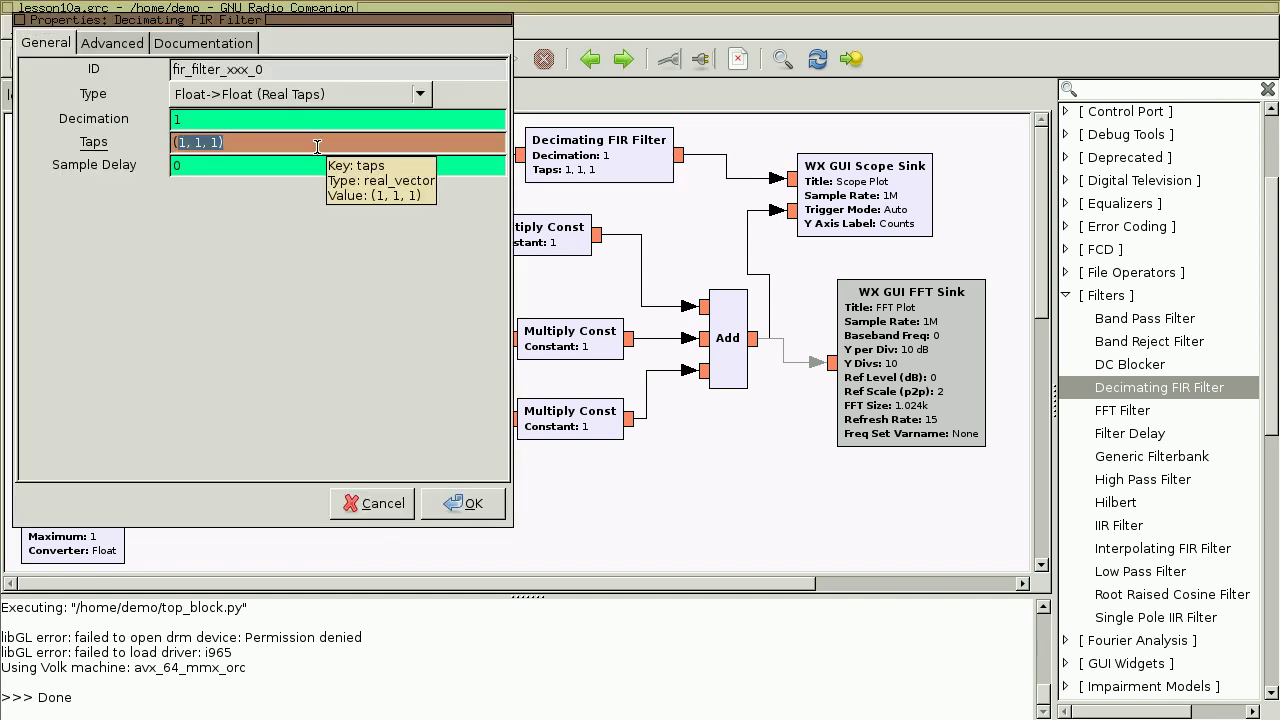
type("ta")
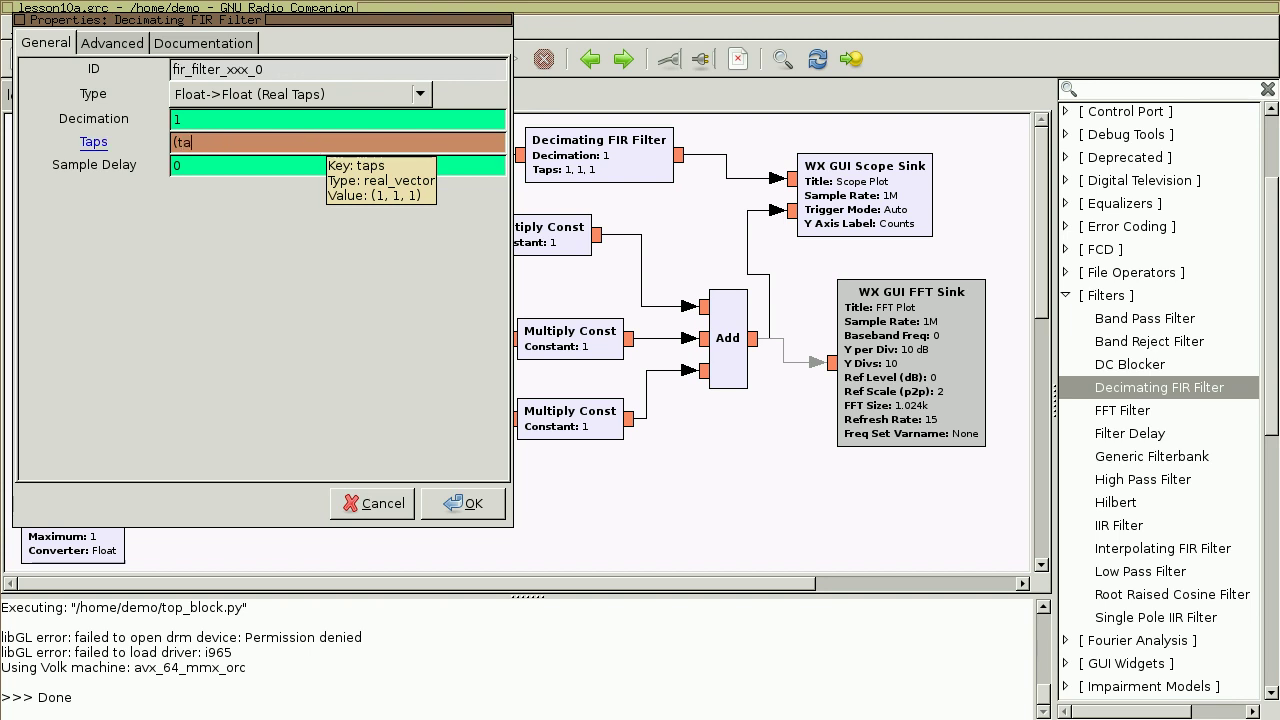
type("o")
key("BackSpace")
type("p0, tap1, ")
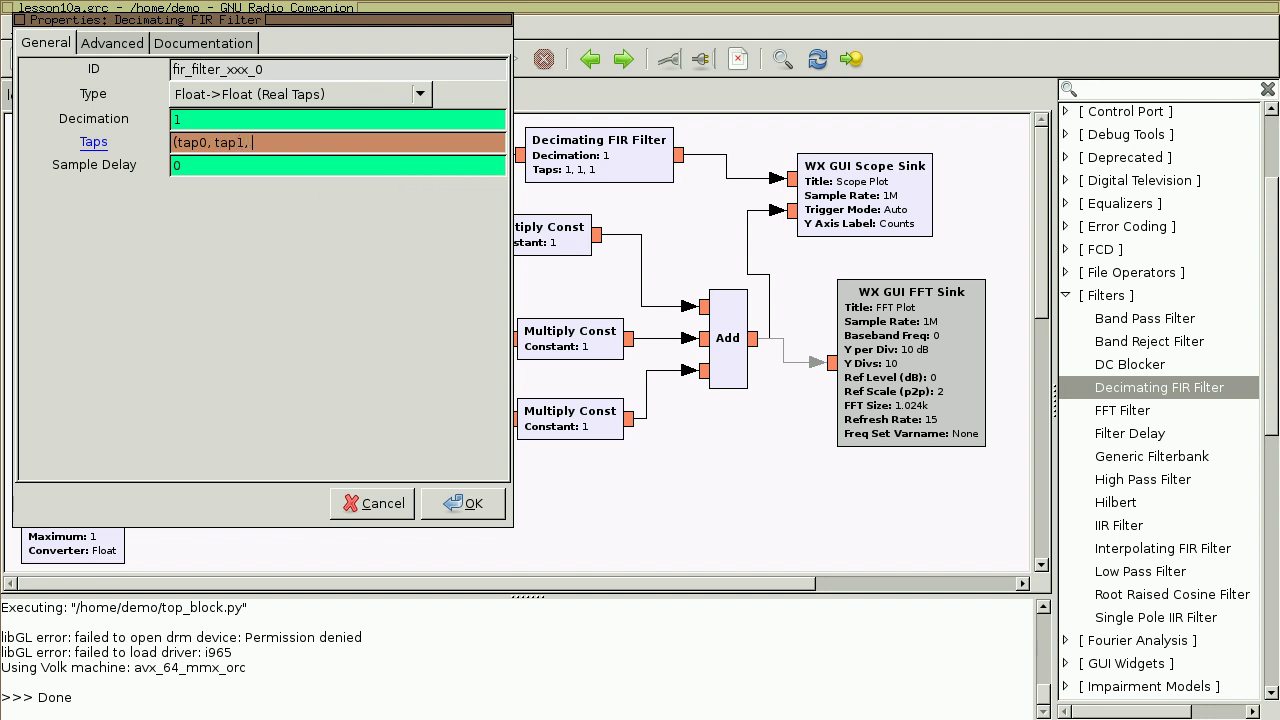
type("tap2)")
left_click(463, 504)
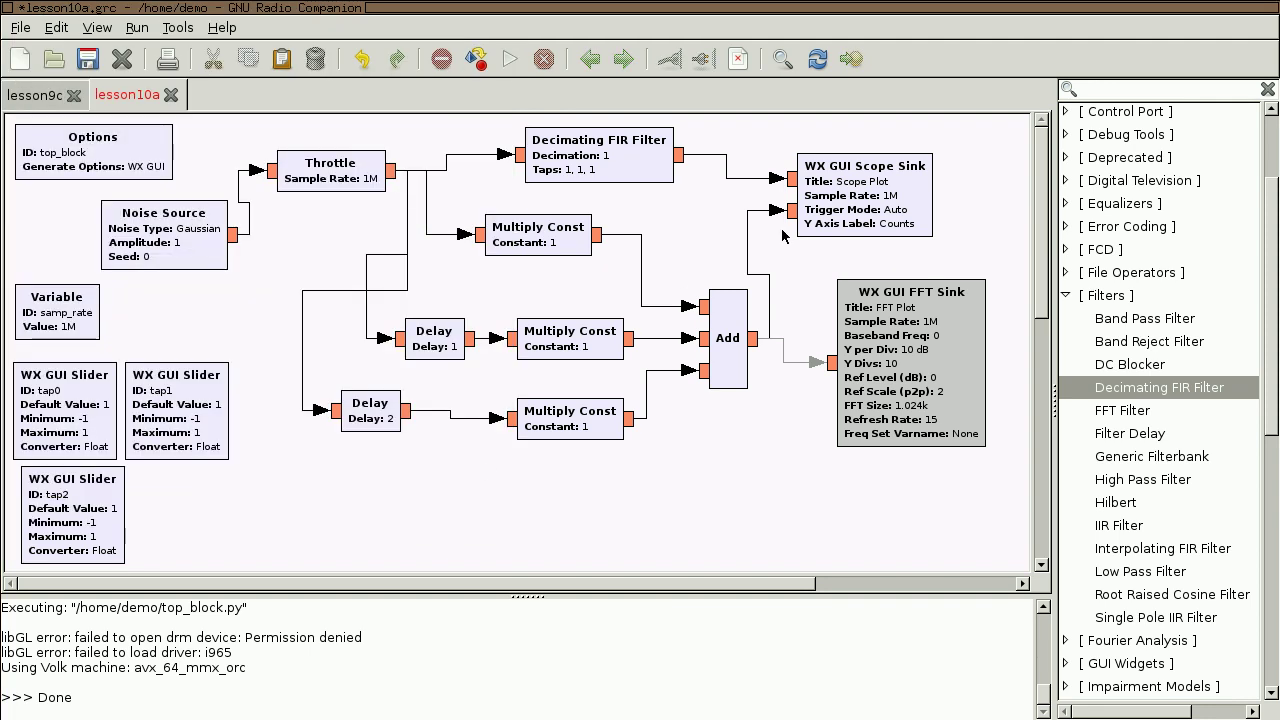
Run the flowgraph with the slider-driven taps, examine the scope plot, close it and run the flowgraph again
left_click(510, 60)
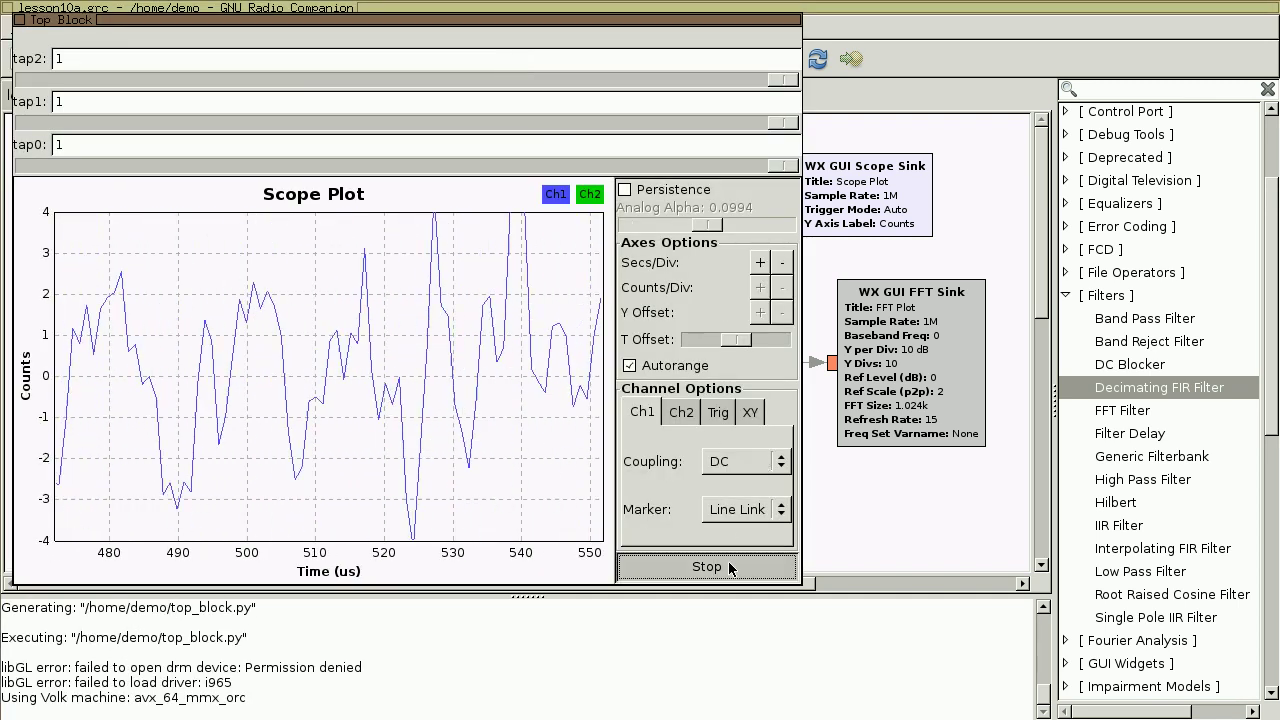
left_click(728, 562)
left_click_drag(490, 22, 731, 107)
key("alt+F4")
left_click(645, 152)
left_click(510, 59)
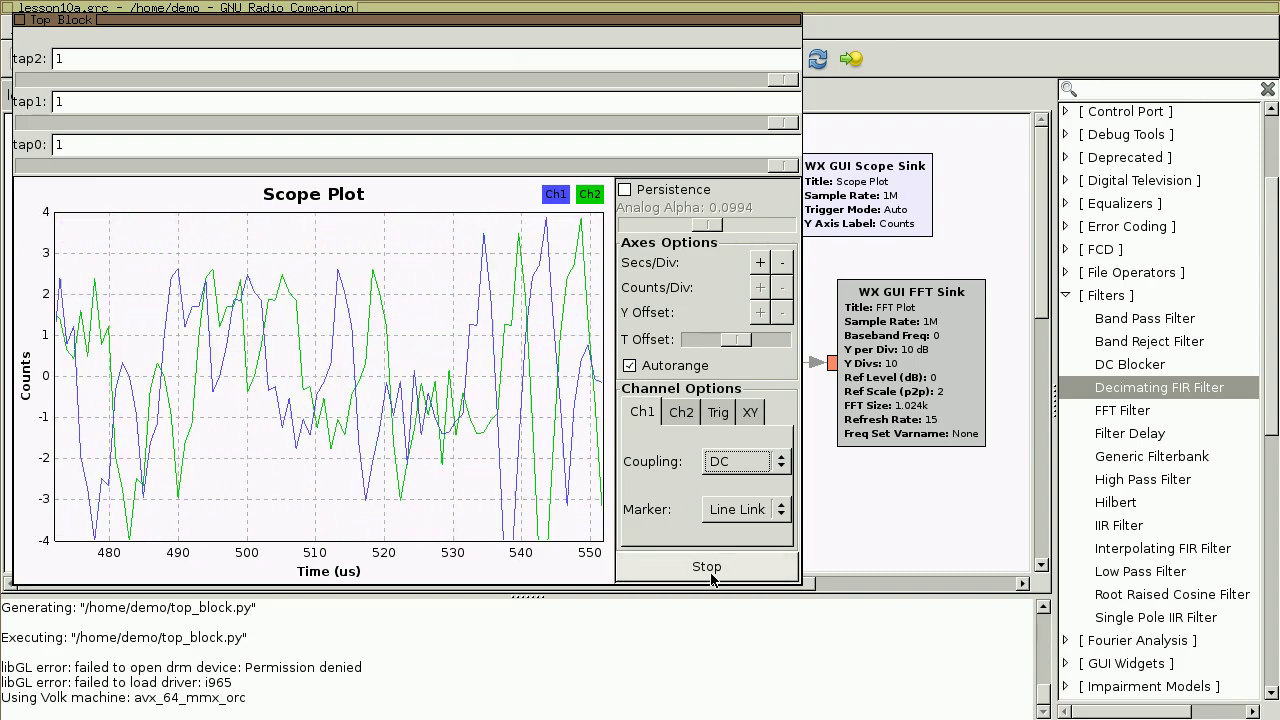
Set the running flowgraph's sliders to tap2 40m, tap1 -600m and tap0 140m, and pause the scope plot to compare both traces
left_click_drag(775, 87, 407, 86)
left_click_drag(782, 122, 331, 122)
left_click_drag(784, 166, 459, 165)
left_click_drag(331, 122, 181, 122)
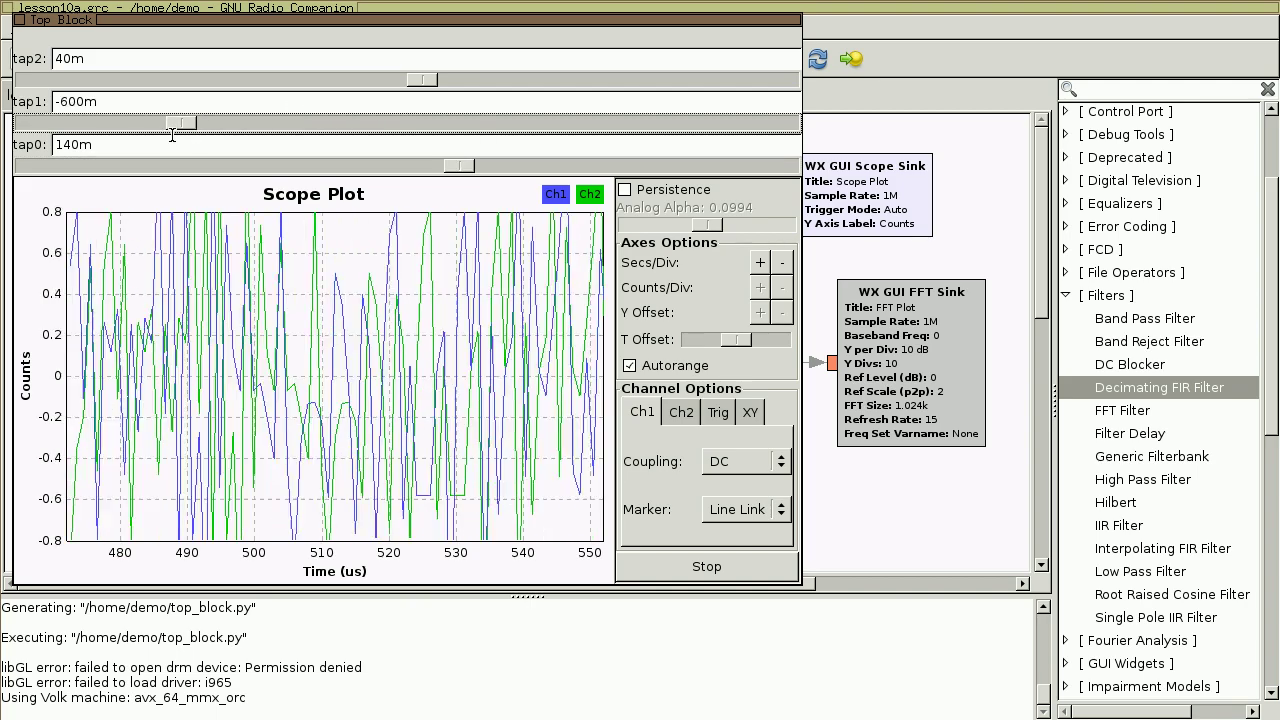
left_click(699, 568)
mouse_move(427, 390)
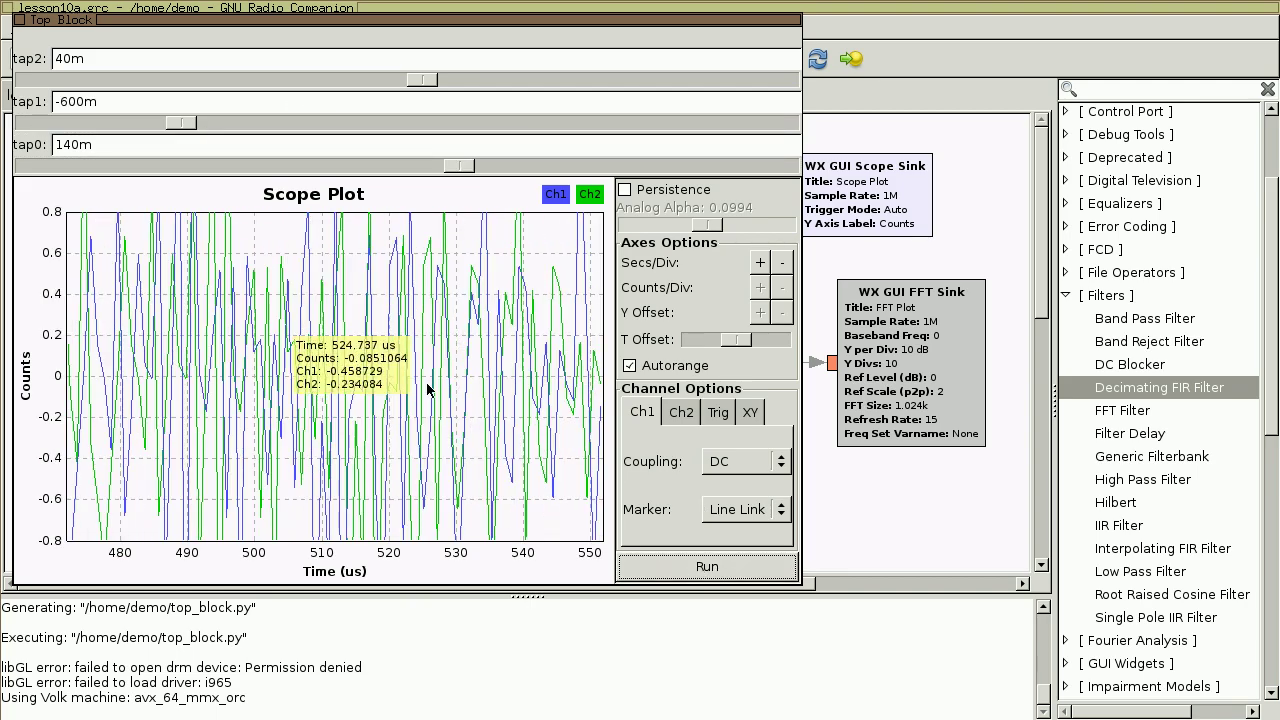
Resume the scope plot, set tap1 to 340m, pause again to compare the Ch1 and Ch2 traces, and close the plot window
left_click(706, 567)
left_click_drag(181, 122, 532, 122)
left_click(735, 568)
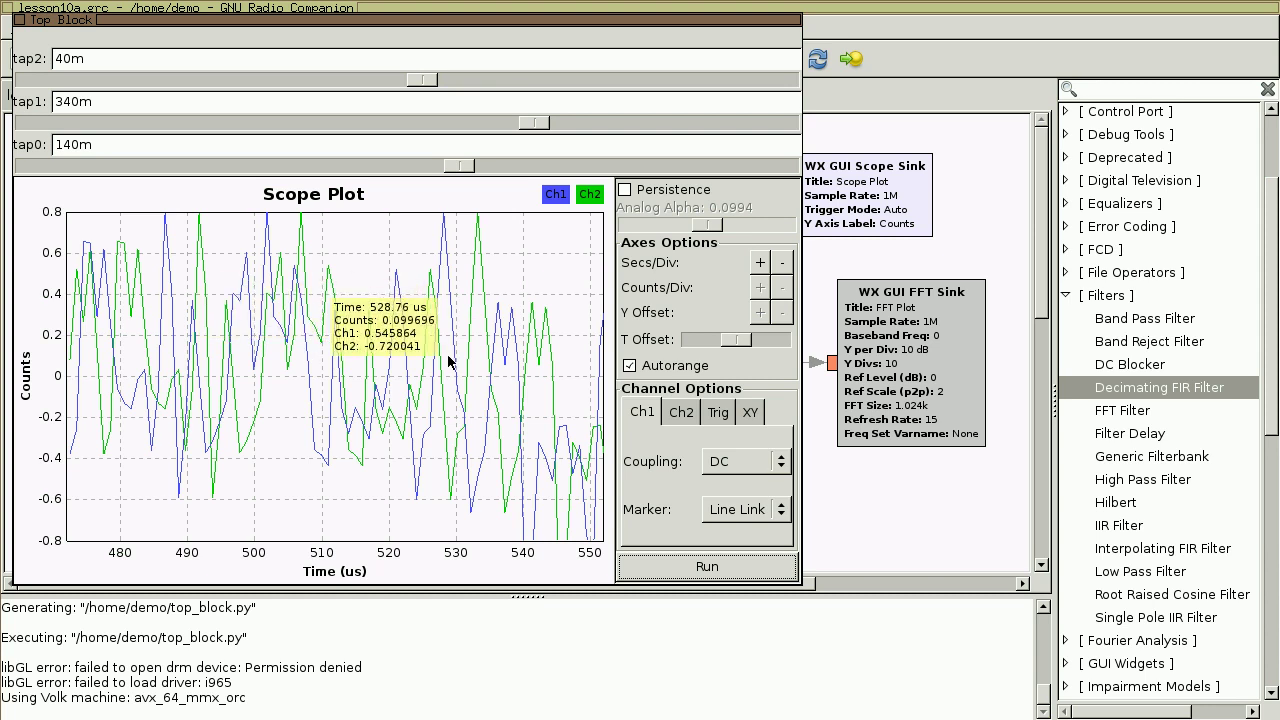
key("alt+F4")
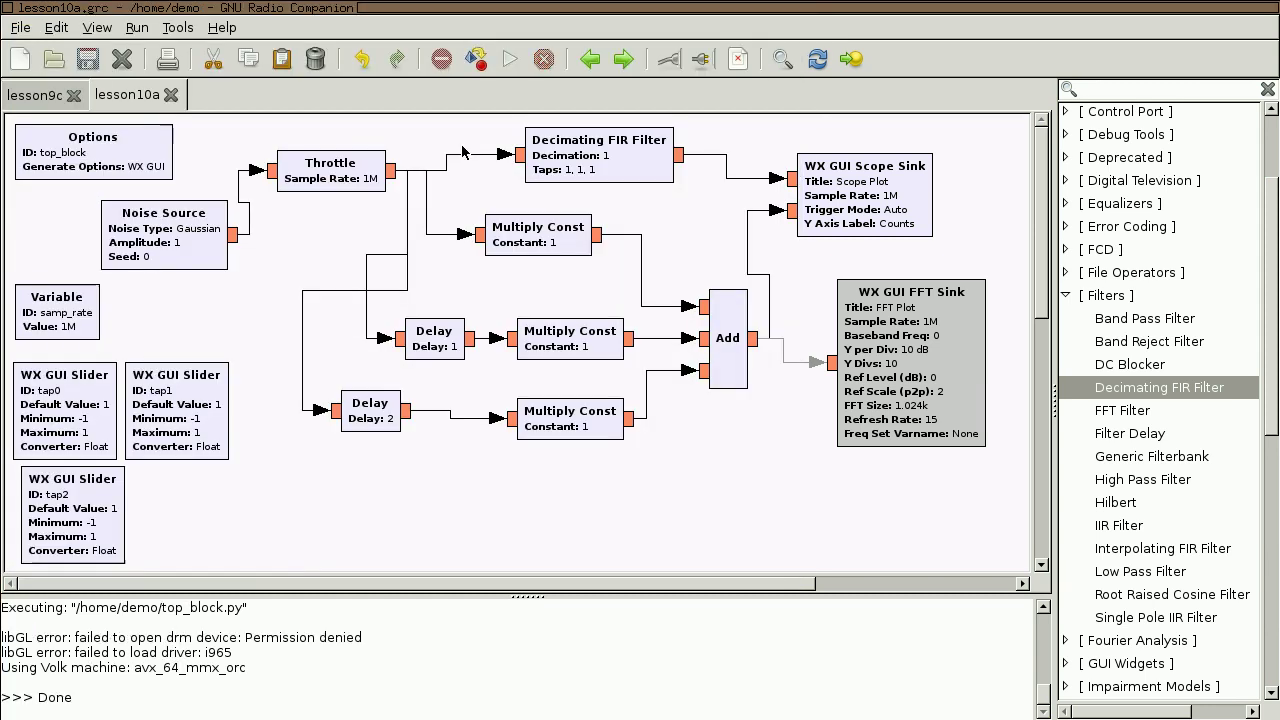
Check the Taps parameter of the Decimating FIR Filter, leaving its properties unedited
left_click(928, 428)
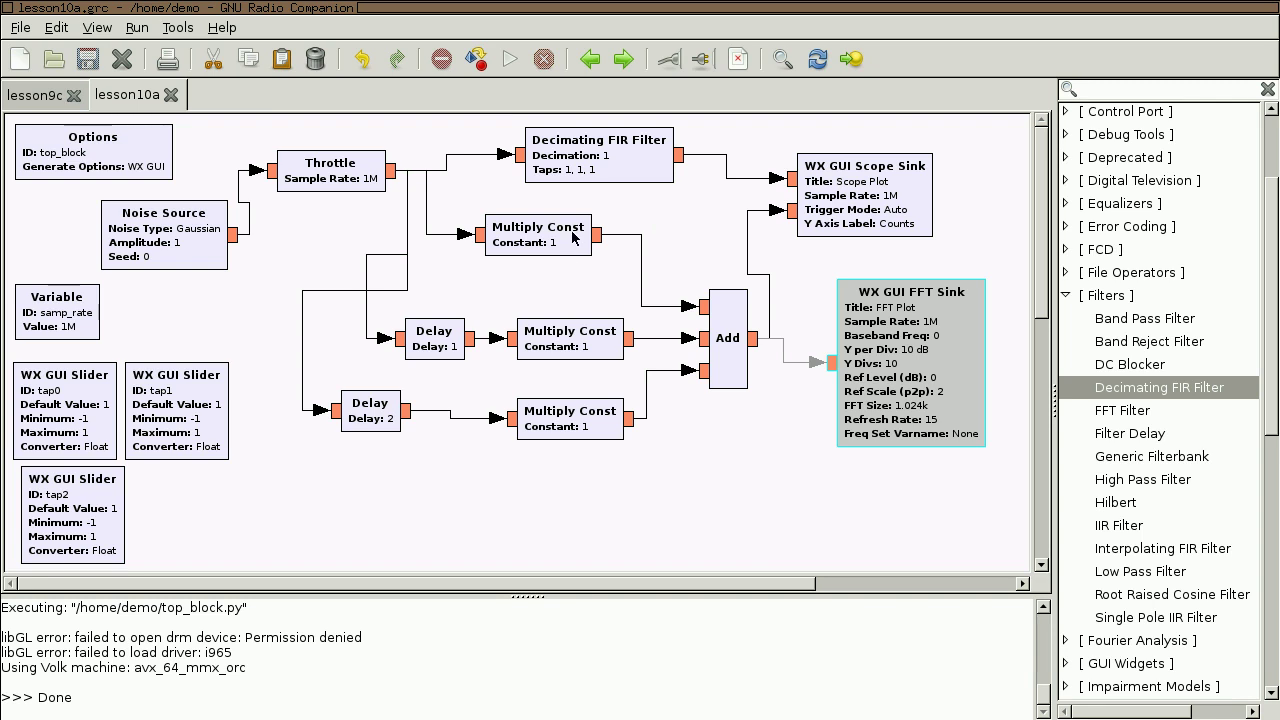
double_click(660, 172)
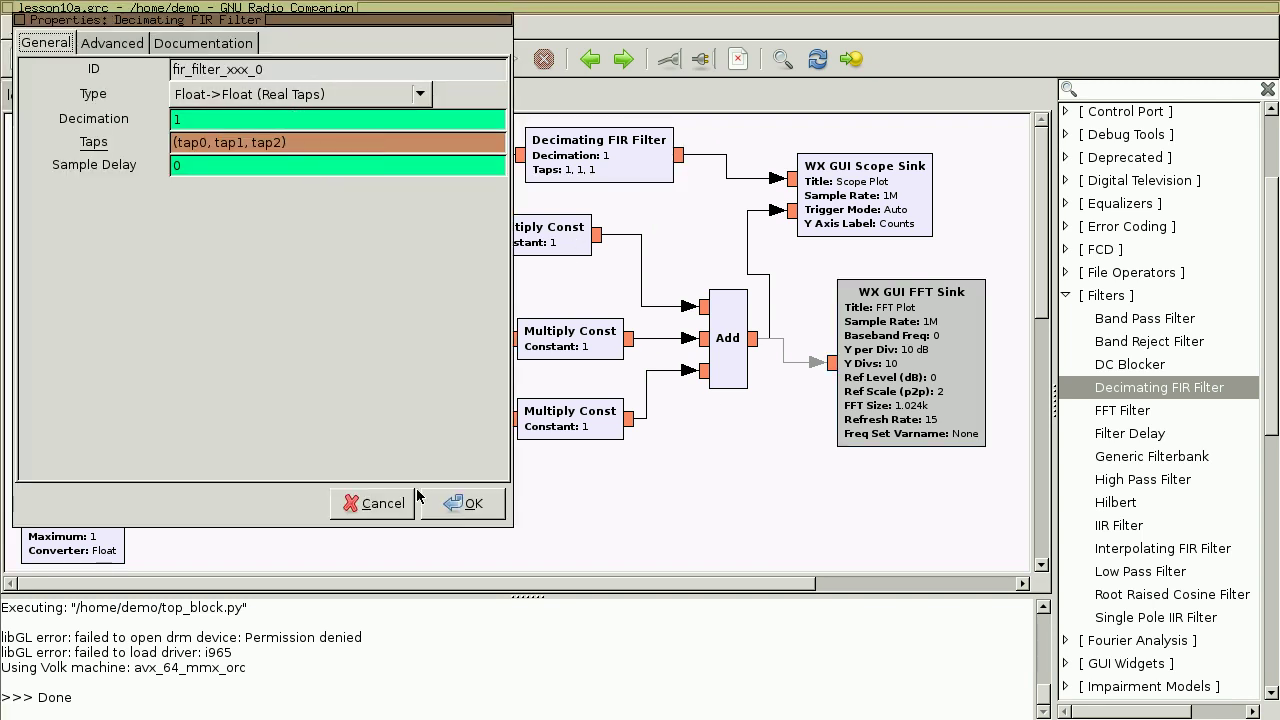
left_click(375, 503)
left_click_drag(790, 531, 284, 206)
left_click(734, 476)
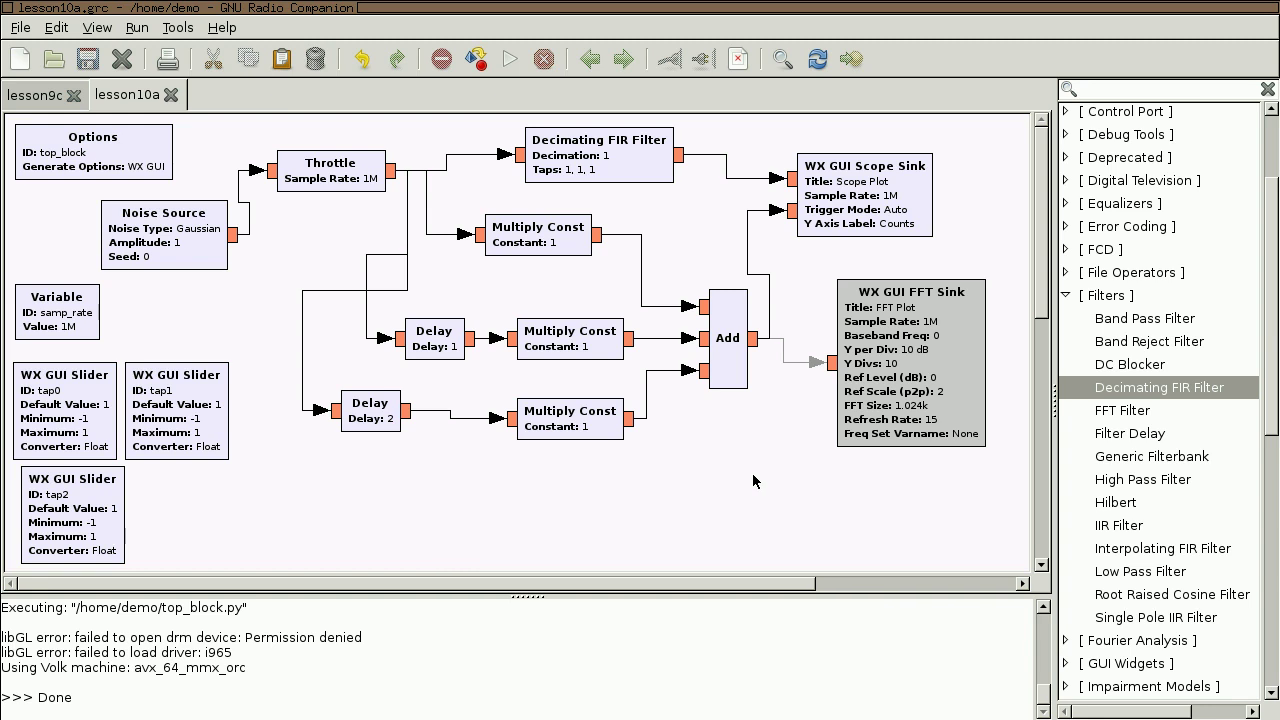
left_click_drag(655, 487, 393, 197)
left_click(759, 428)
left_click_drag(759, 428, 674, 263)
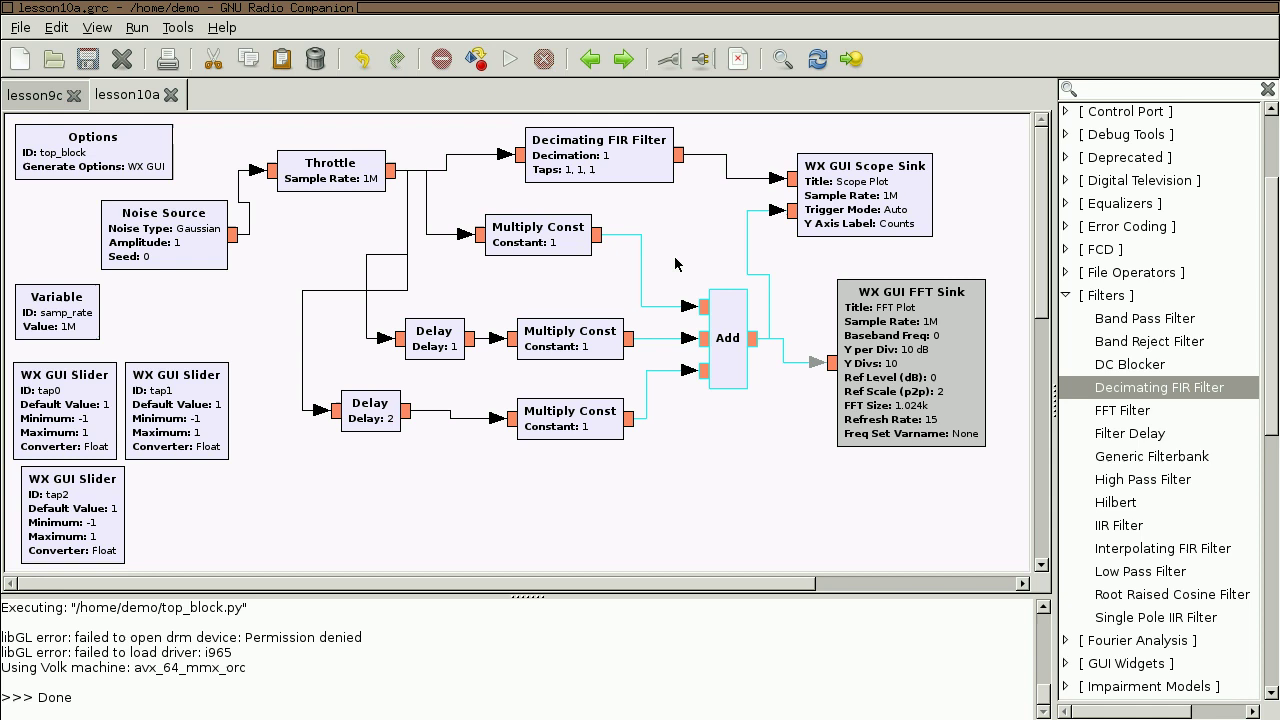
left_click(675, 263)
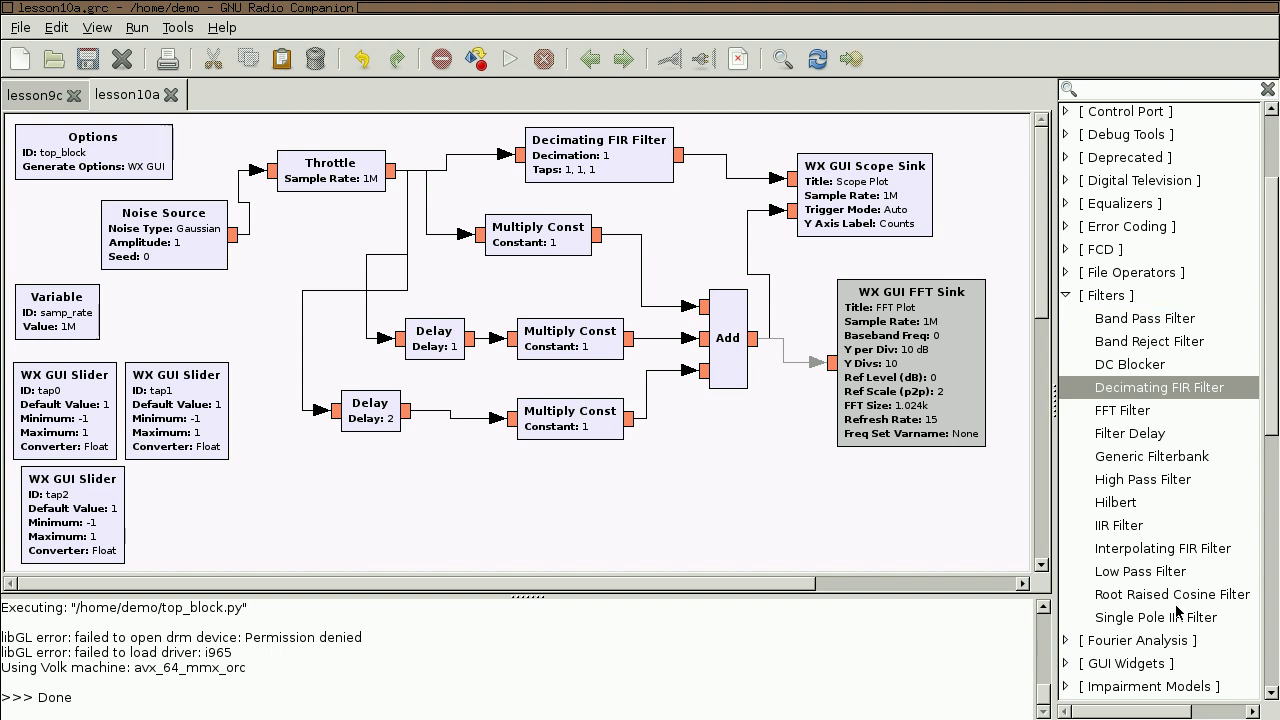
Add a Low Pass Filter block and place it in the empty canvas space below the Add block
left_click(1163, 572)
left_click_drag(1163, 572, 695, 513)
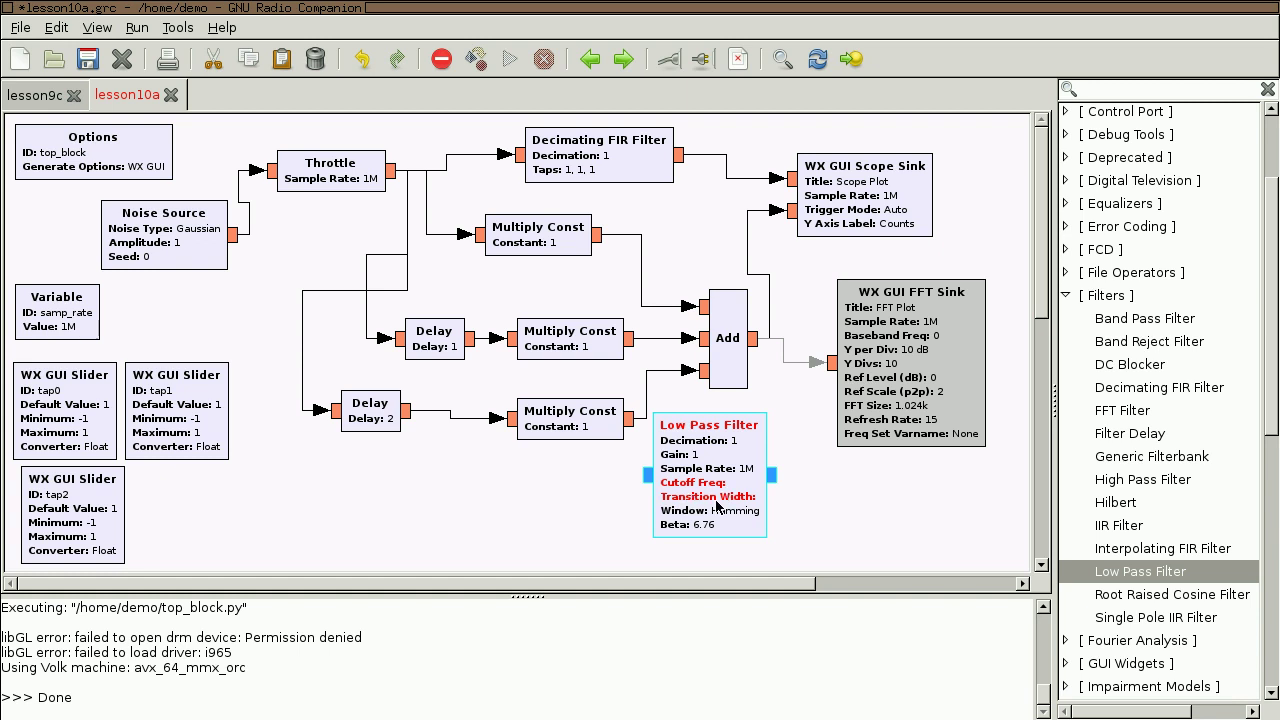
left_click_drag(748, 513, 755, 513)
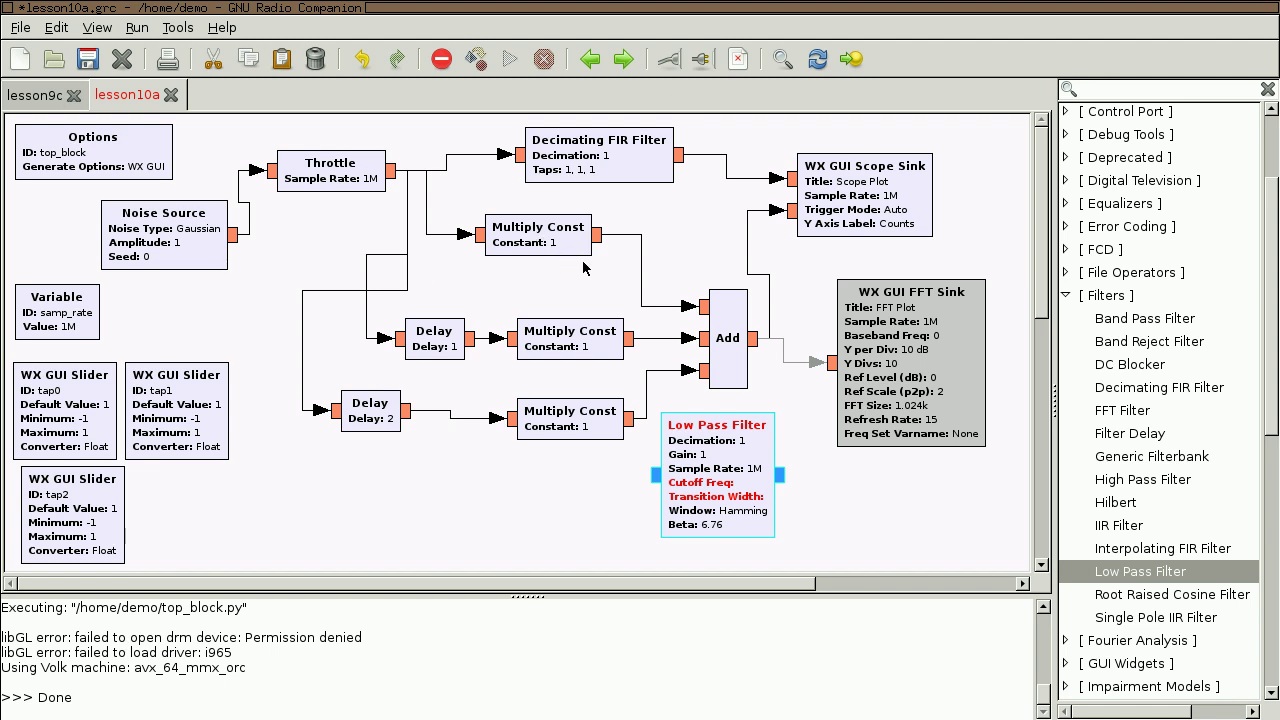
mouse_move(685, 458)
left_mouse_down()
mouse_move(677, 482)
mouse_move(685, 466)
left_mouse_up()
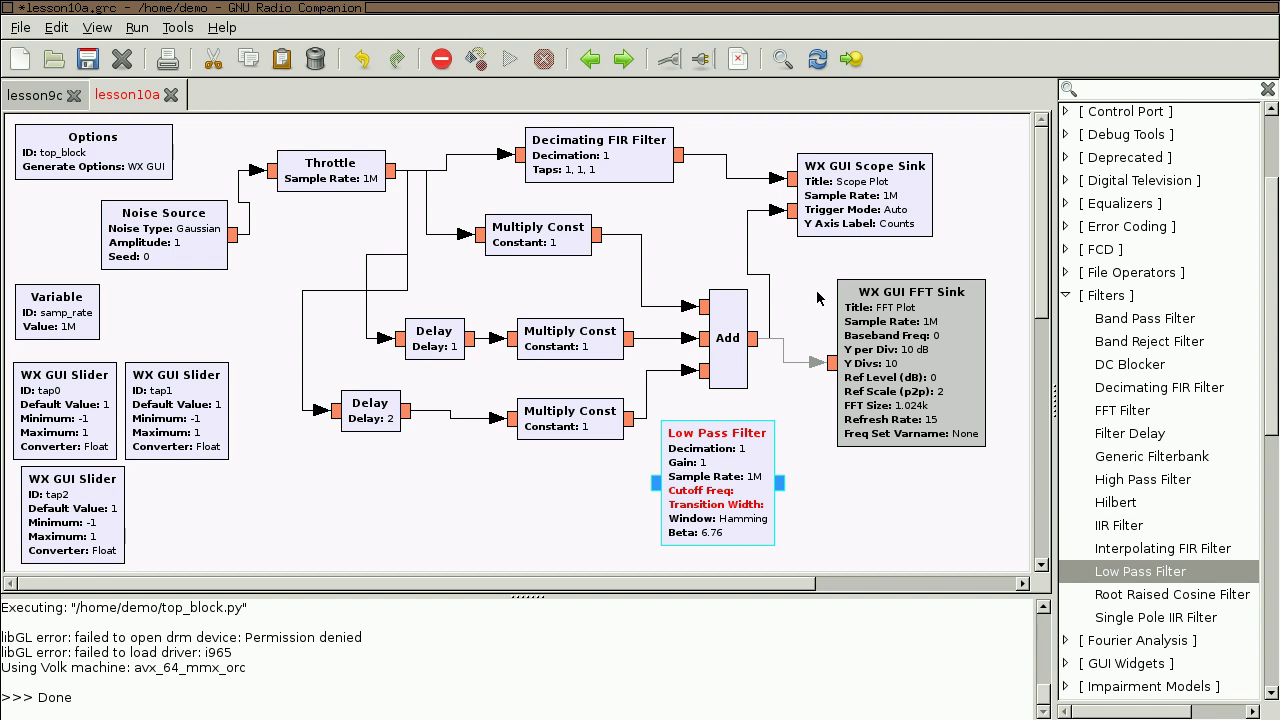
left_click(540, 246)
left_click(452, 338)
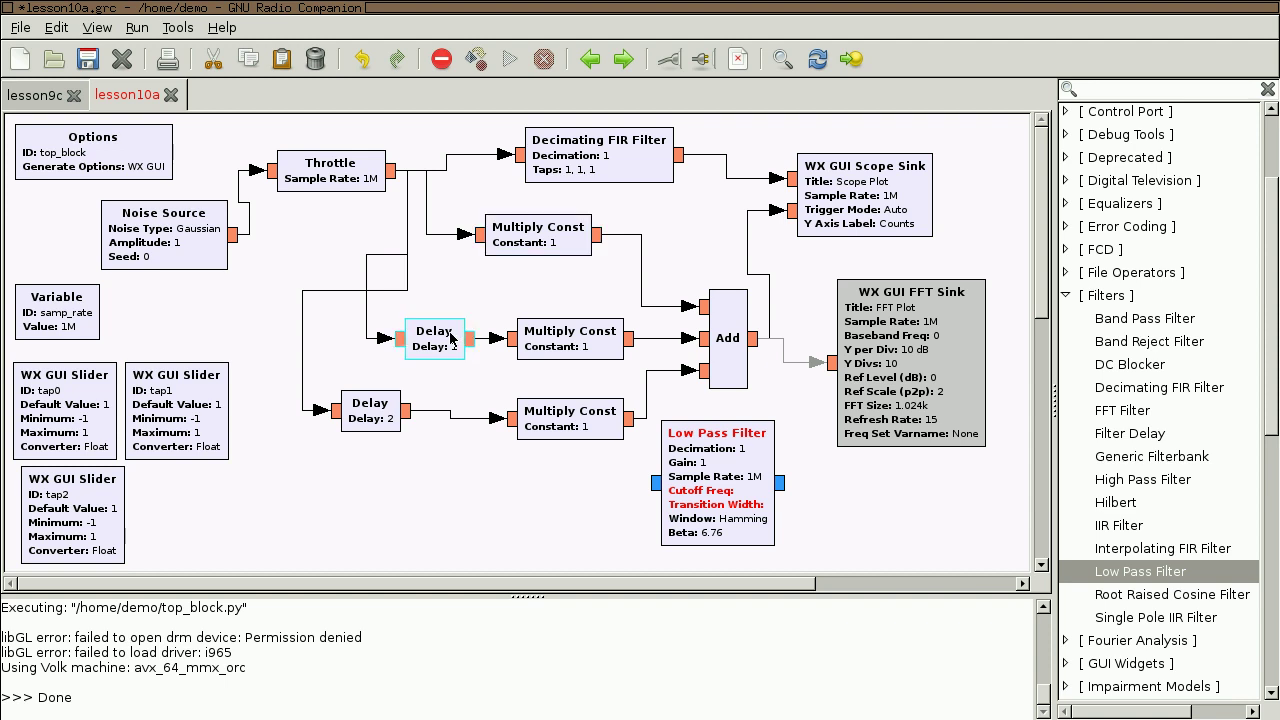
left_click(371, 418)
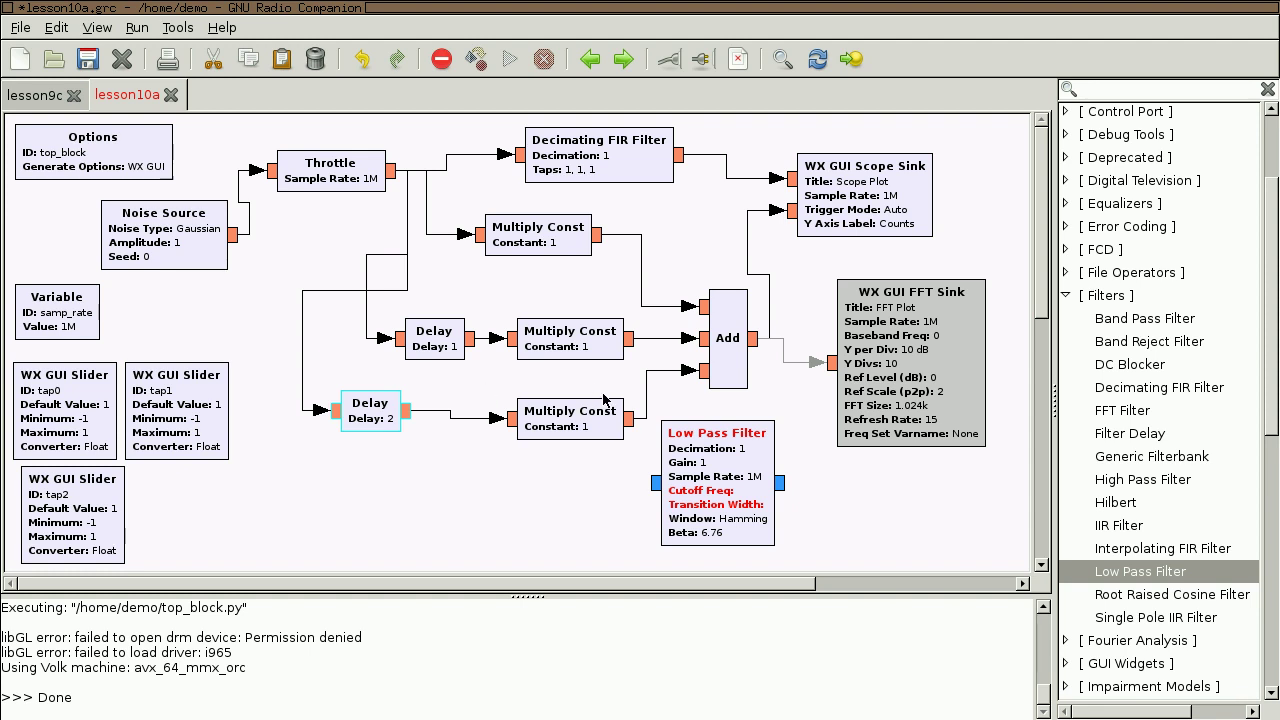
left_click_drag(288, 220, 768, 447)
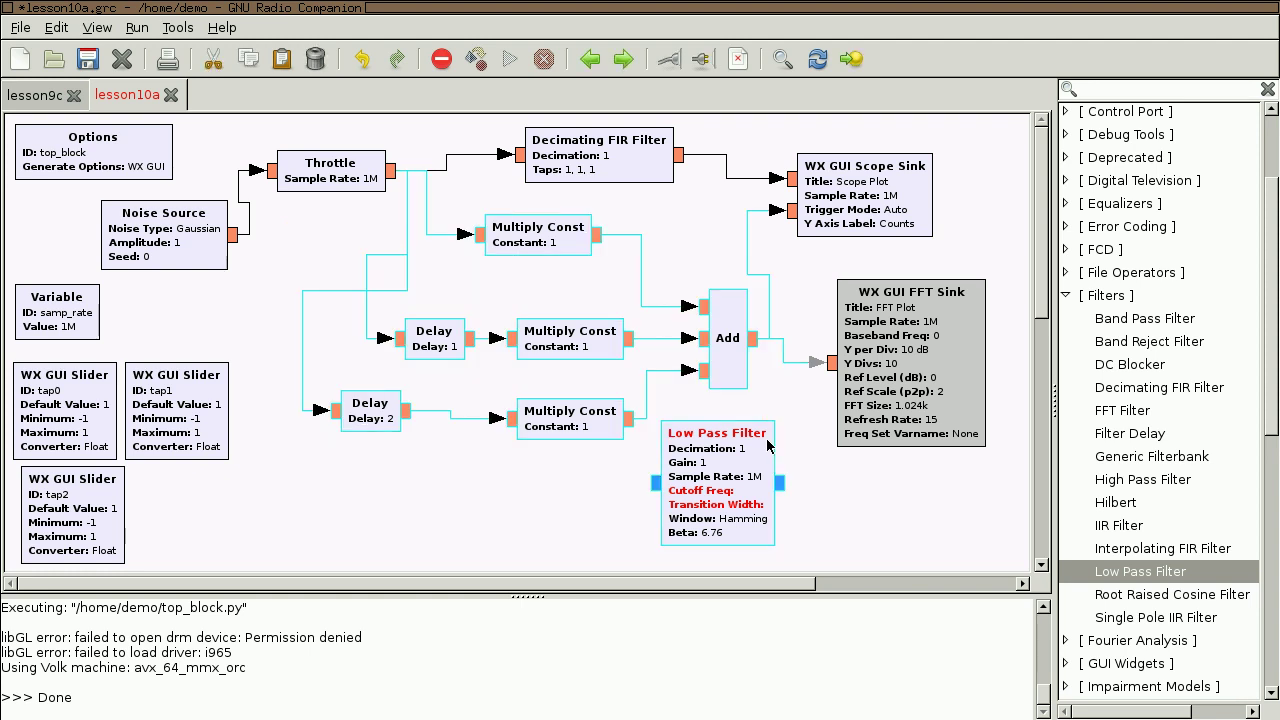
left_click(686, 235)
left_click(718, 480)
mouse_move(717, 478)
left_mouse_down()
mouse_move(718, 466)
mouse_move(714, 496)
mouse_move(713, 483)
left_mouse_up()
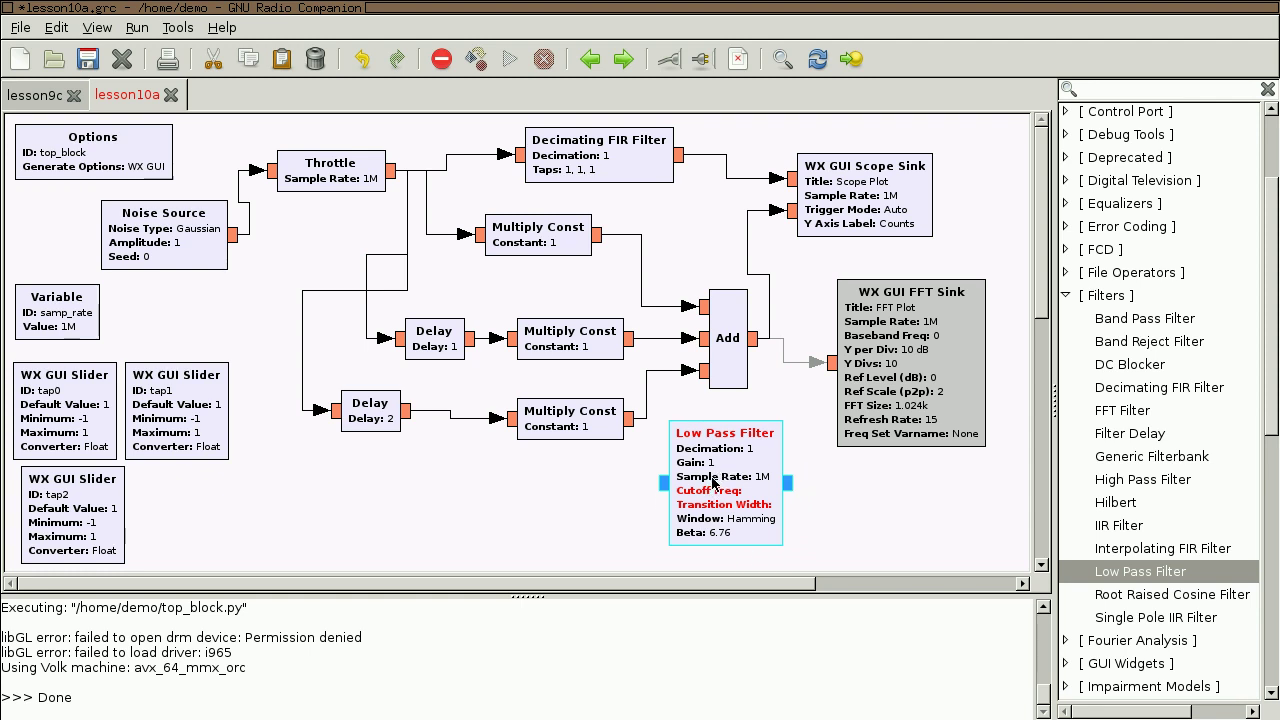
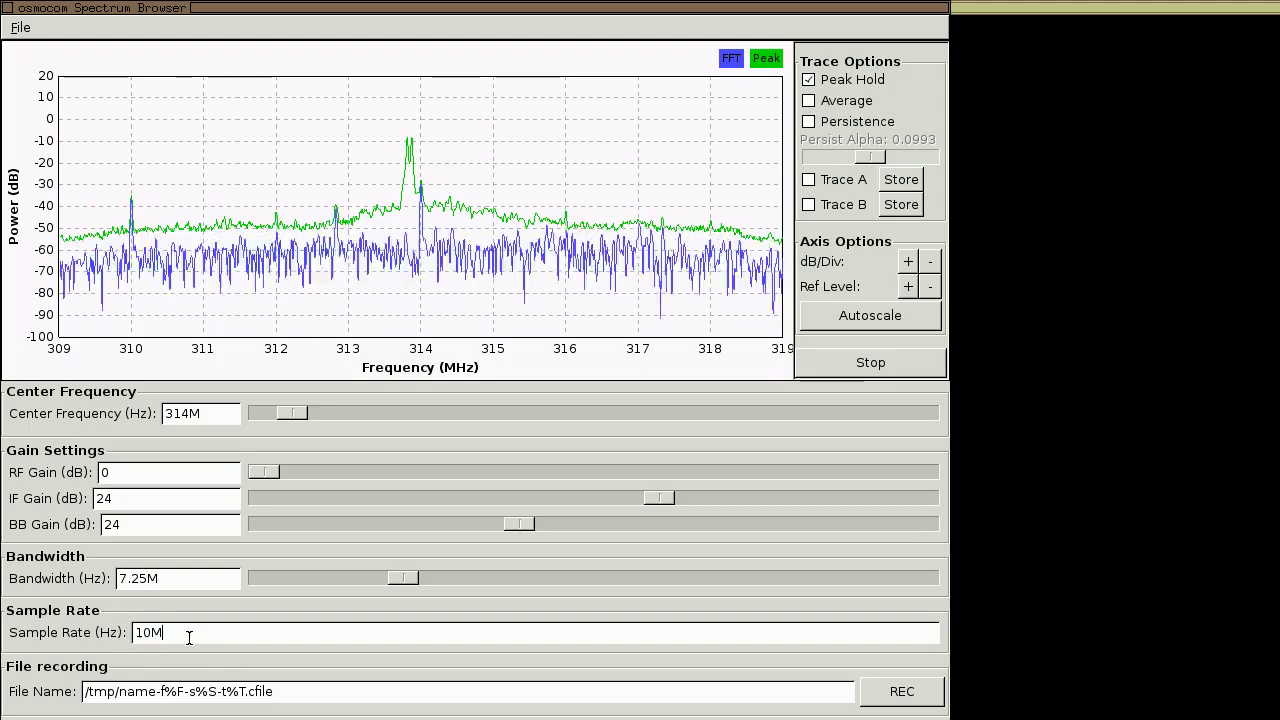
In the osmocom Spectrum Browser, view the averaged spectrum with the bandwidth set to 7.25M, and return the trace to Peak Hold
double_click(138, 588)
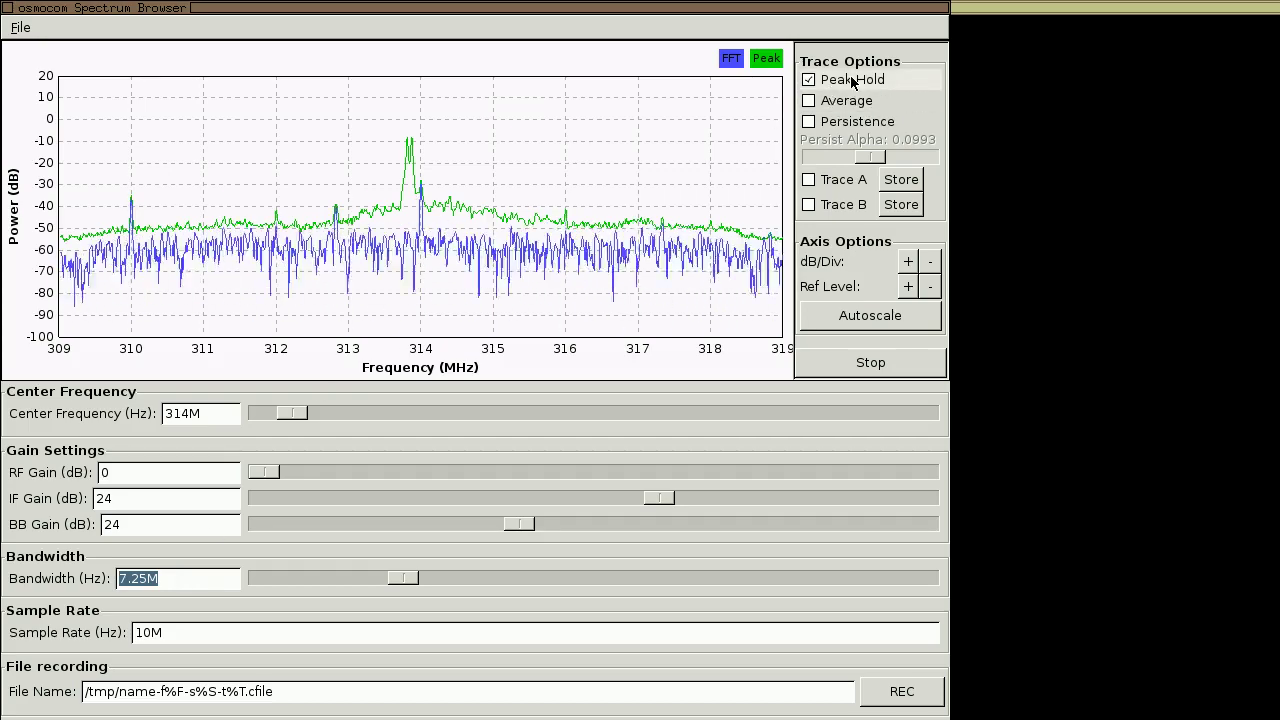
left_click(815, 80)
left_click(824, 100)
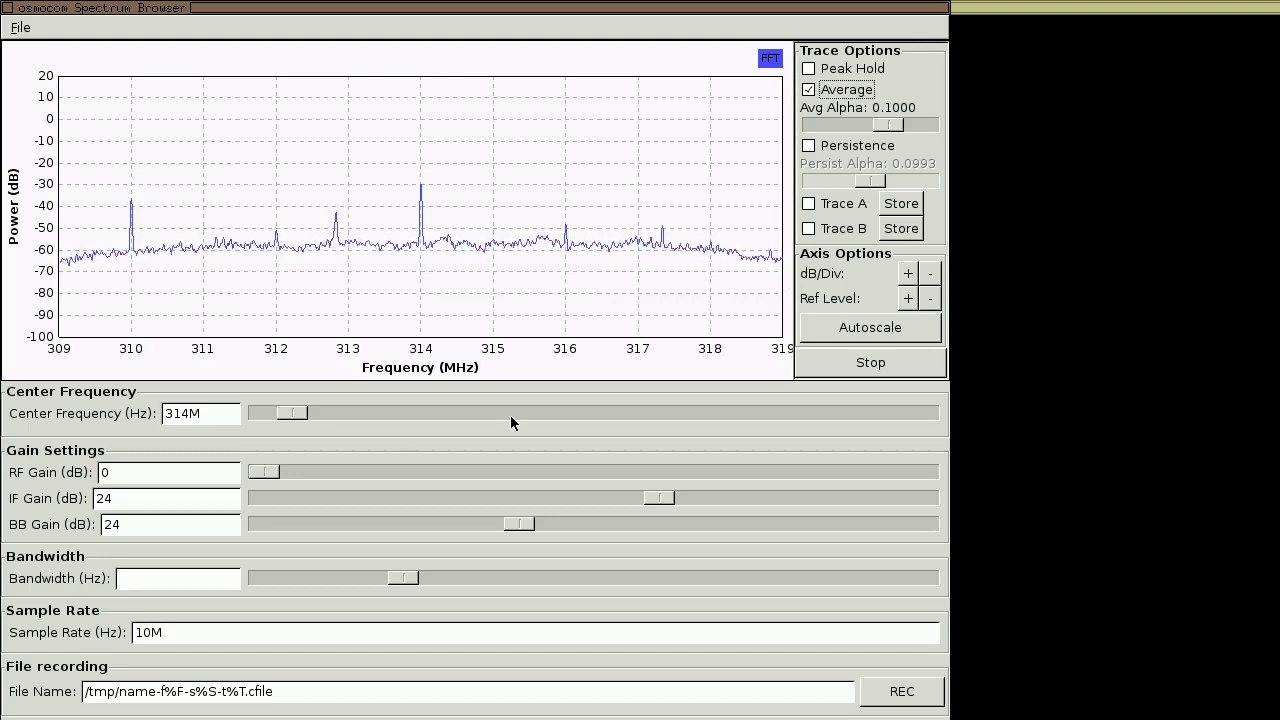
left_click(409, 577)
mouse_move(409, 577)
left_mouse_down()
mouse_move(423, 574)
mouse_move(409, 571)
left_mouse_up()
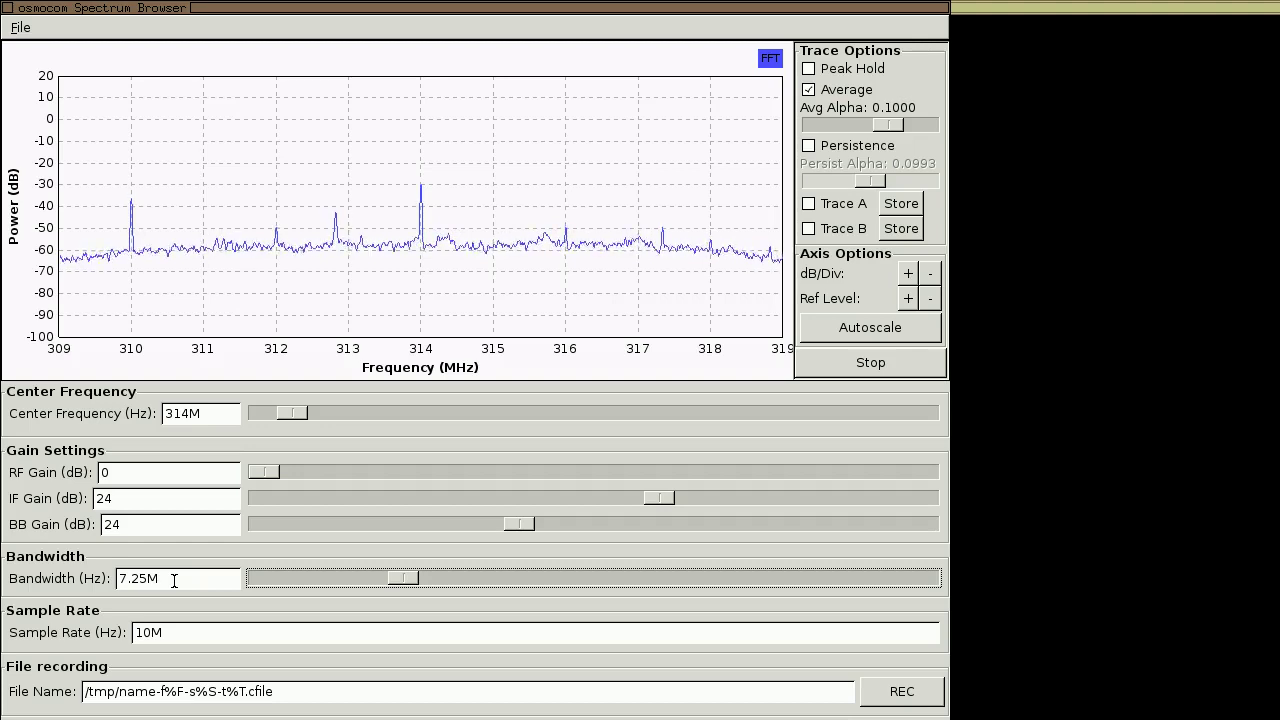
left_click(826, 95)
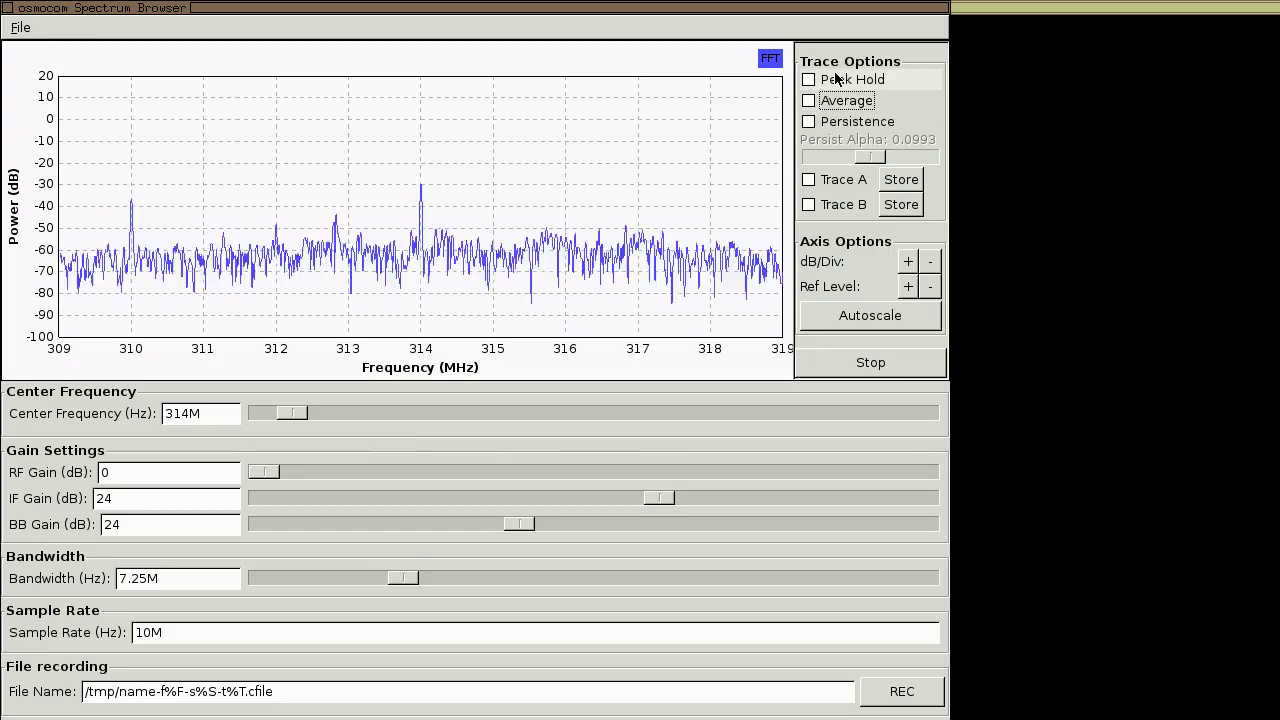
left_click(836, 79)
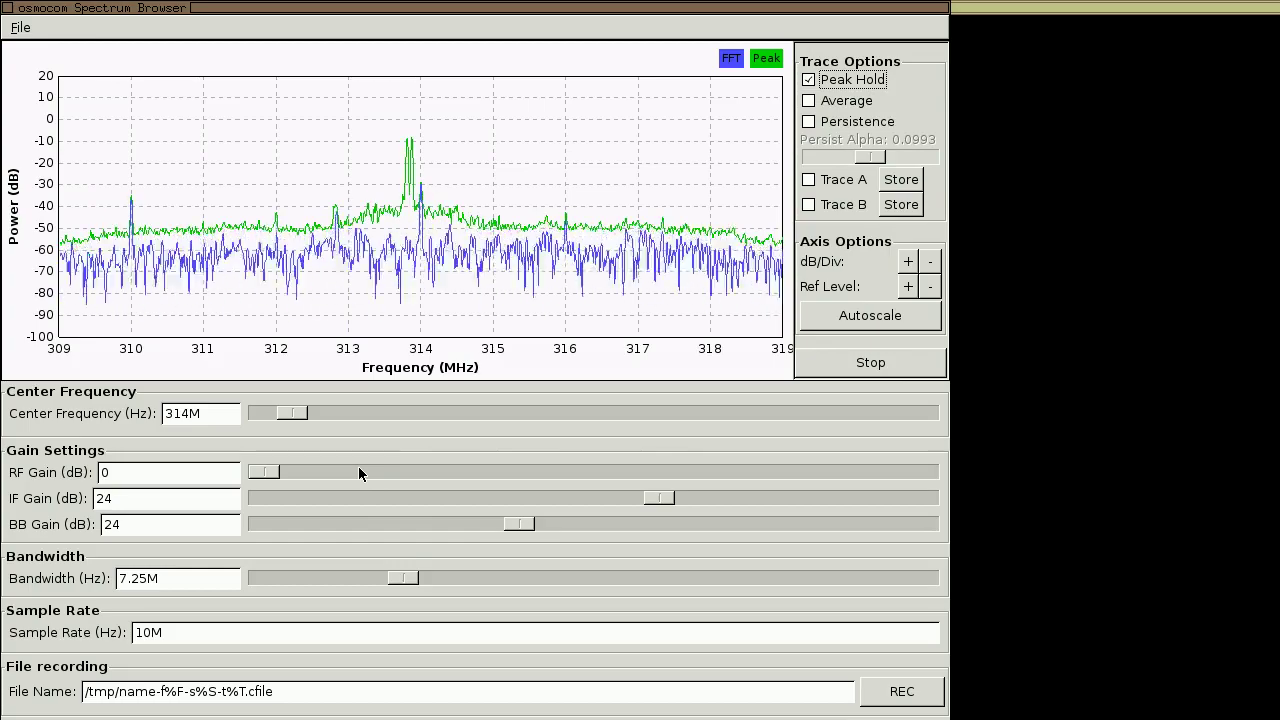
Set the center frequency to 315M with Peak Hold active
double_click(188, 413)
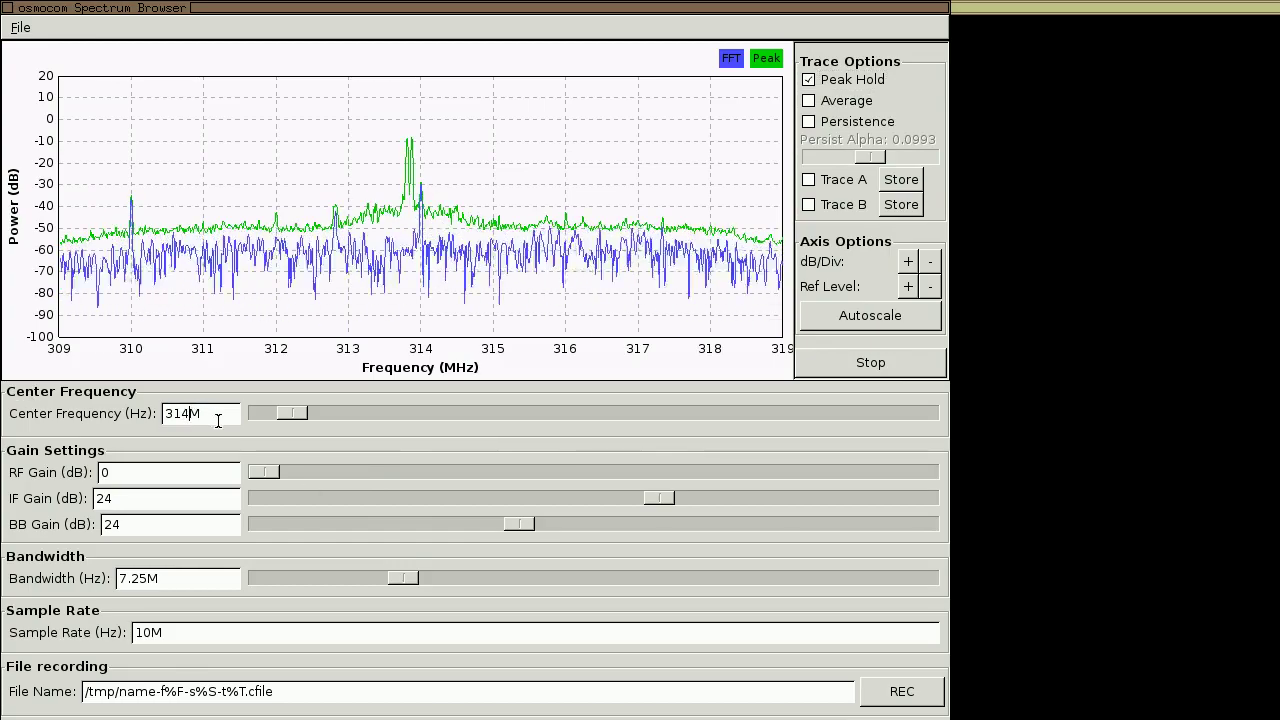
key("BackSpace")
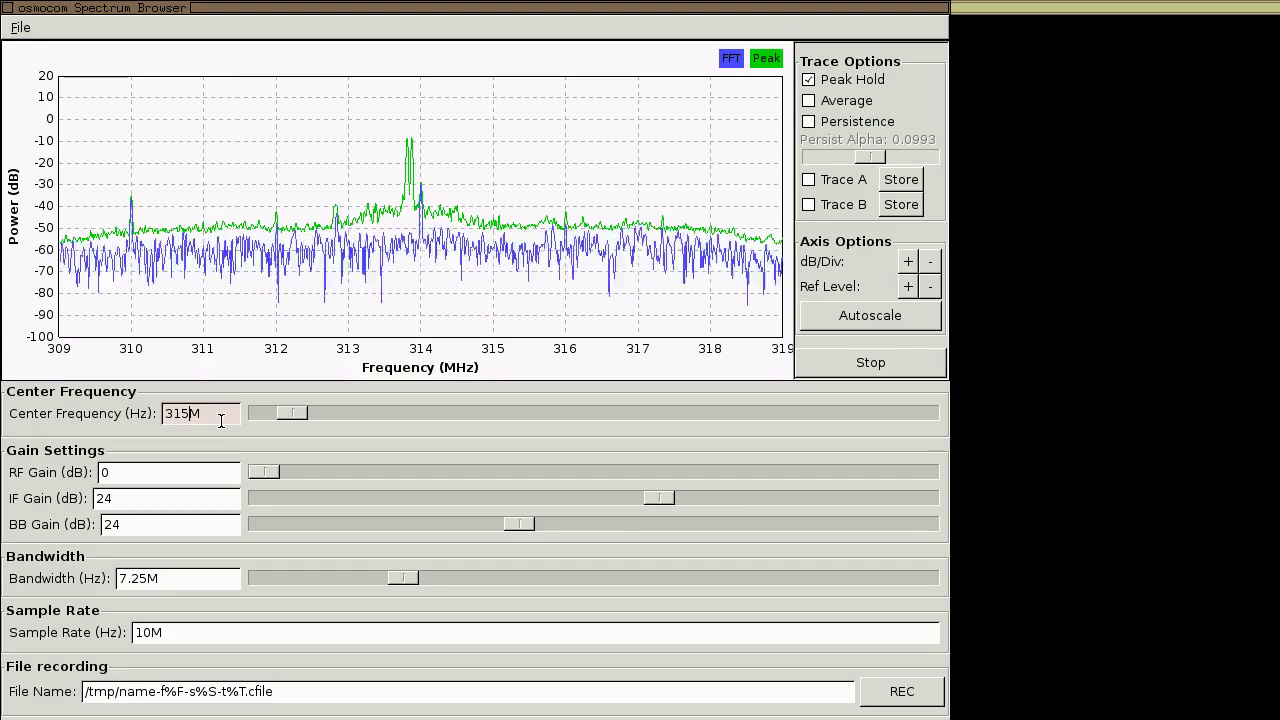
type("5")
key("Return")
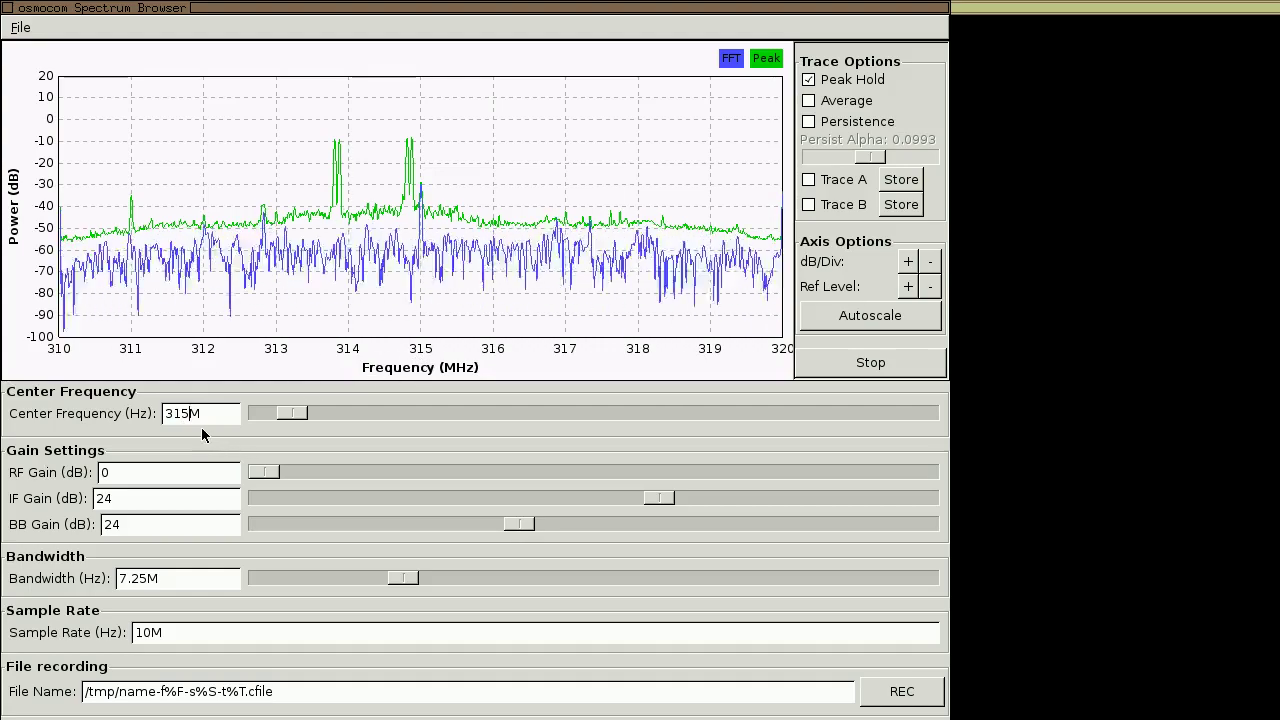
Raise the center frequency in 1 MHz increments to 316M and 317M, applying each value
type("6")
key("Return")
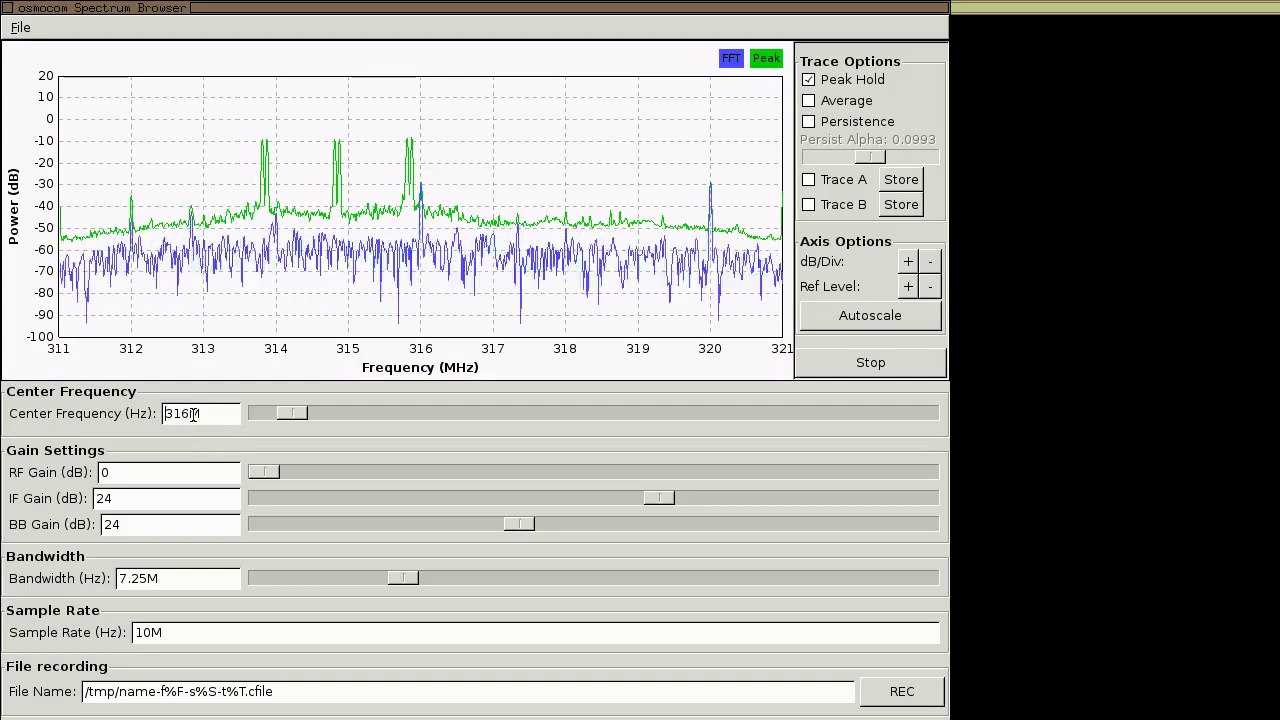
left_click(189, 412)
key("BackSpace")
type("7")
key("Return")
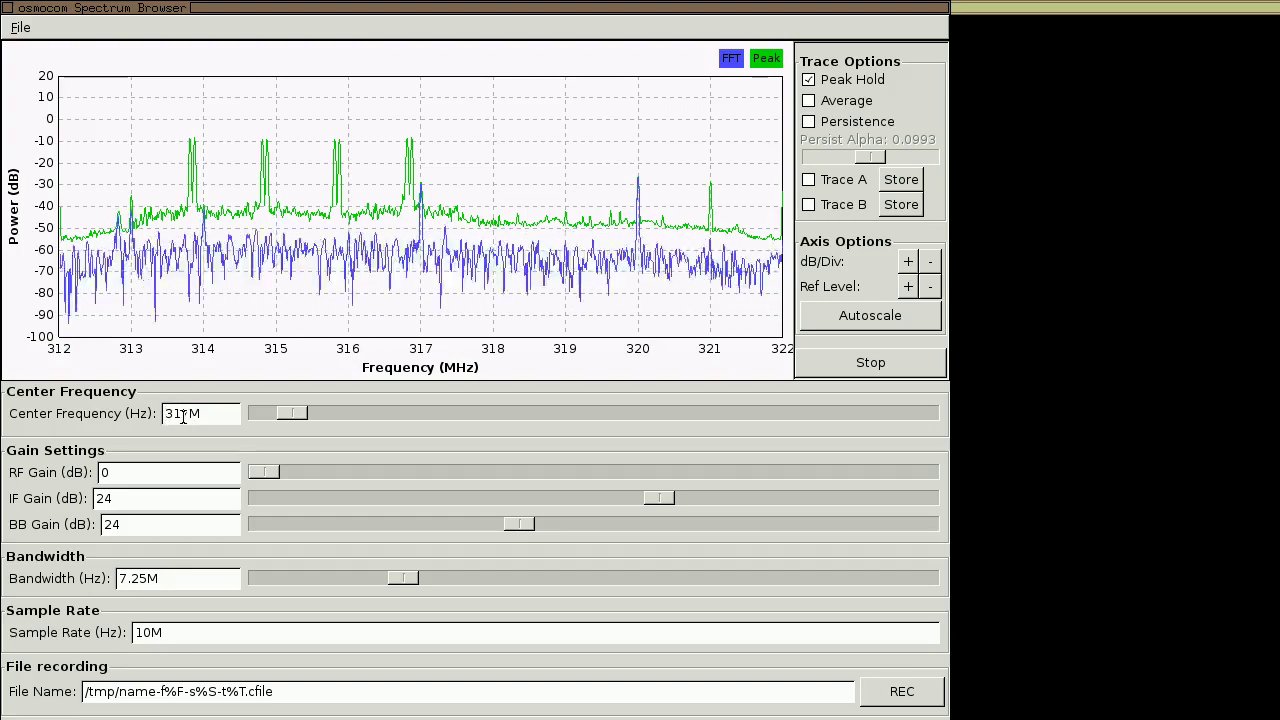
Apply a center frequency of 318M, followed by 319M
key("BackSpace")
type("8")
key("Return")
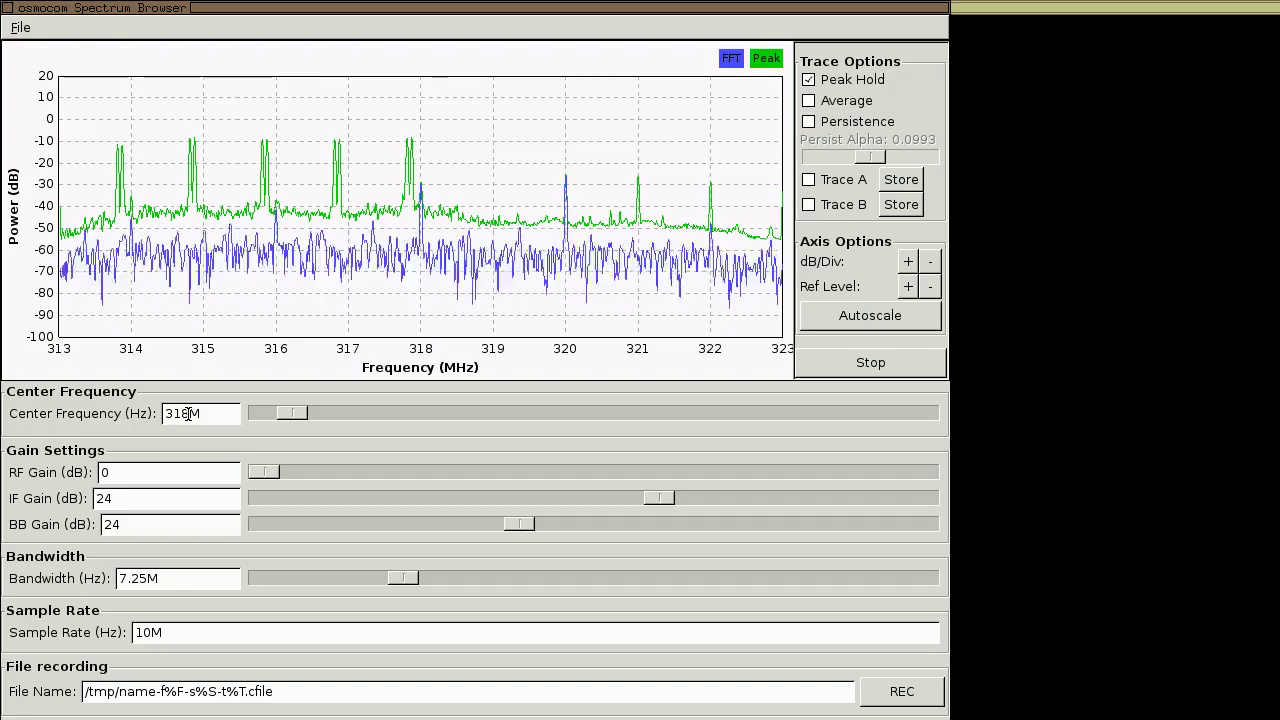
key("BackSpace")
key("BackSpace")
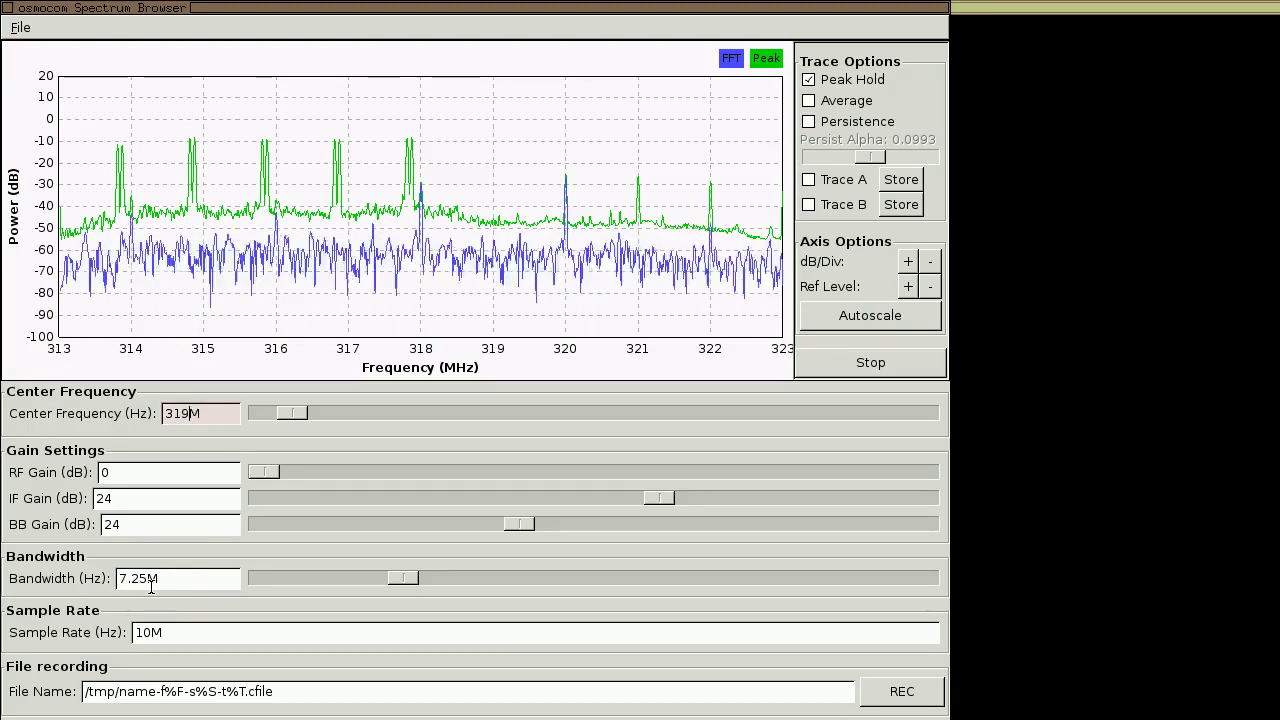
key("BackSpace")
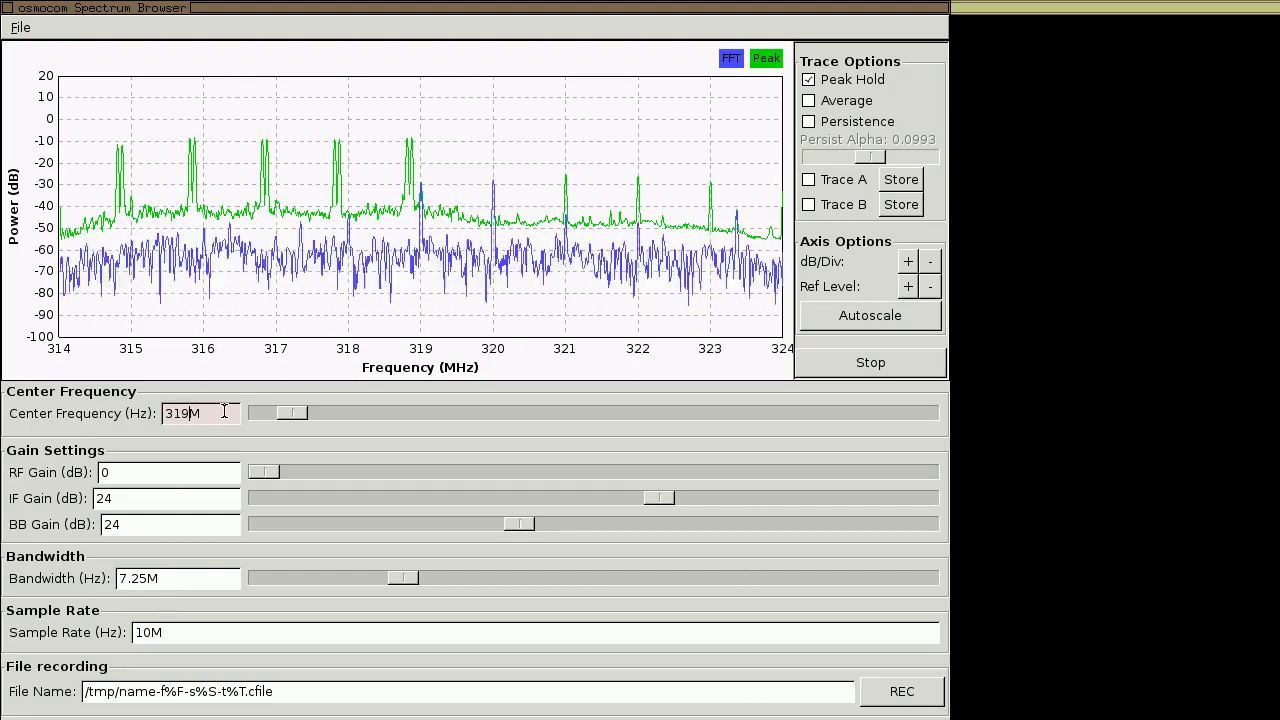
key("Return")
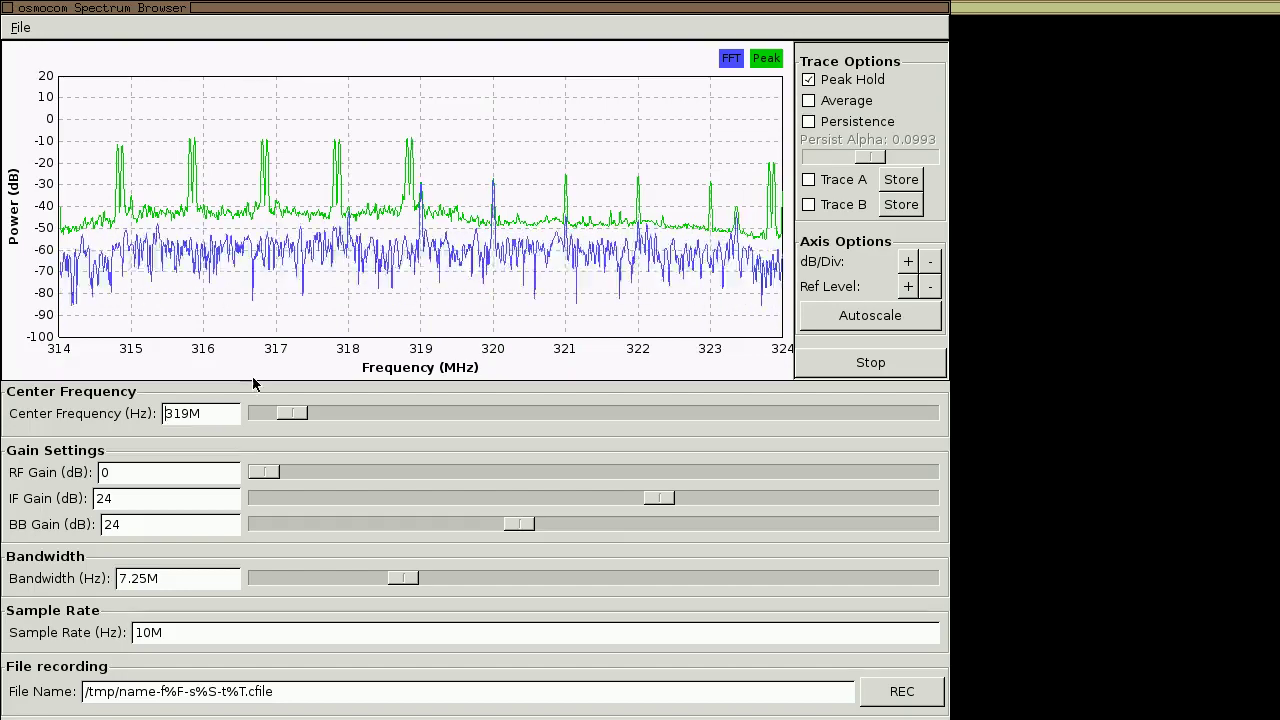
Apply a center frequency of 320M, followed by 321M, with Peak Hold active
key("BackSpace")
key("BackSpace")
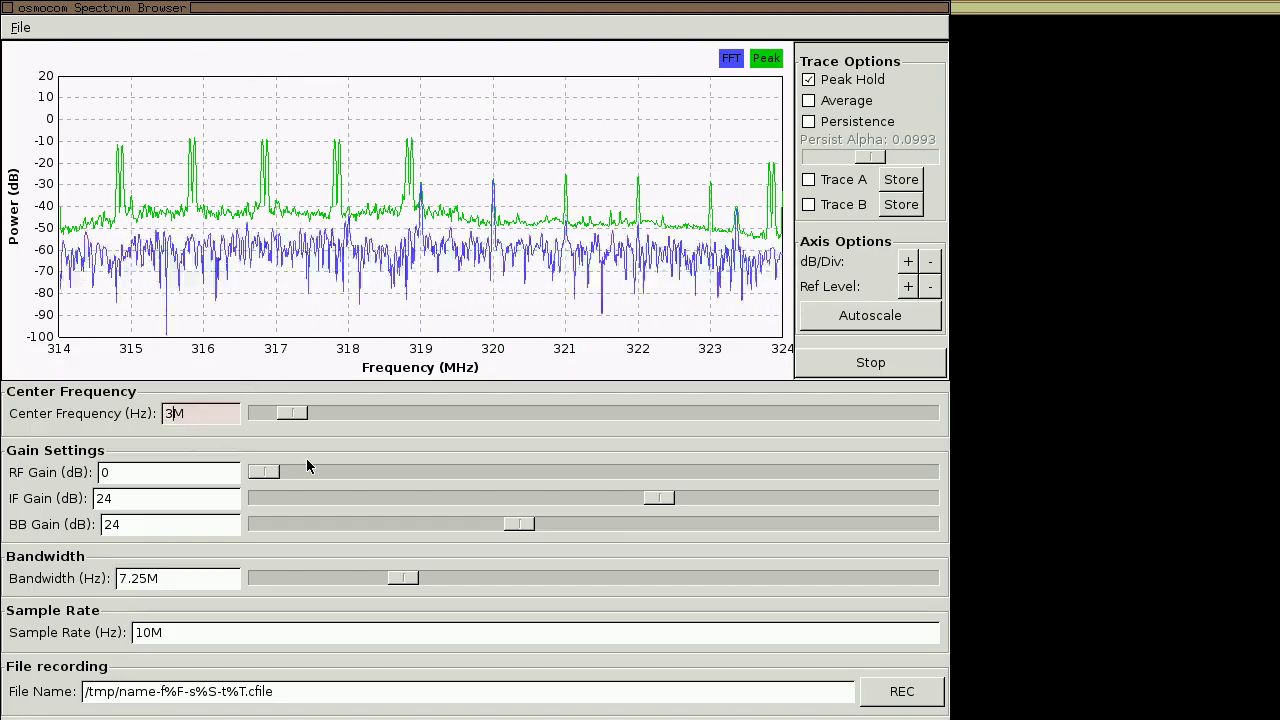
type("20")
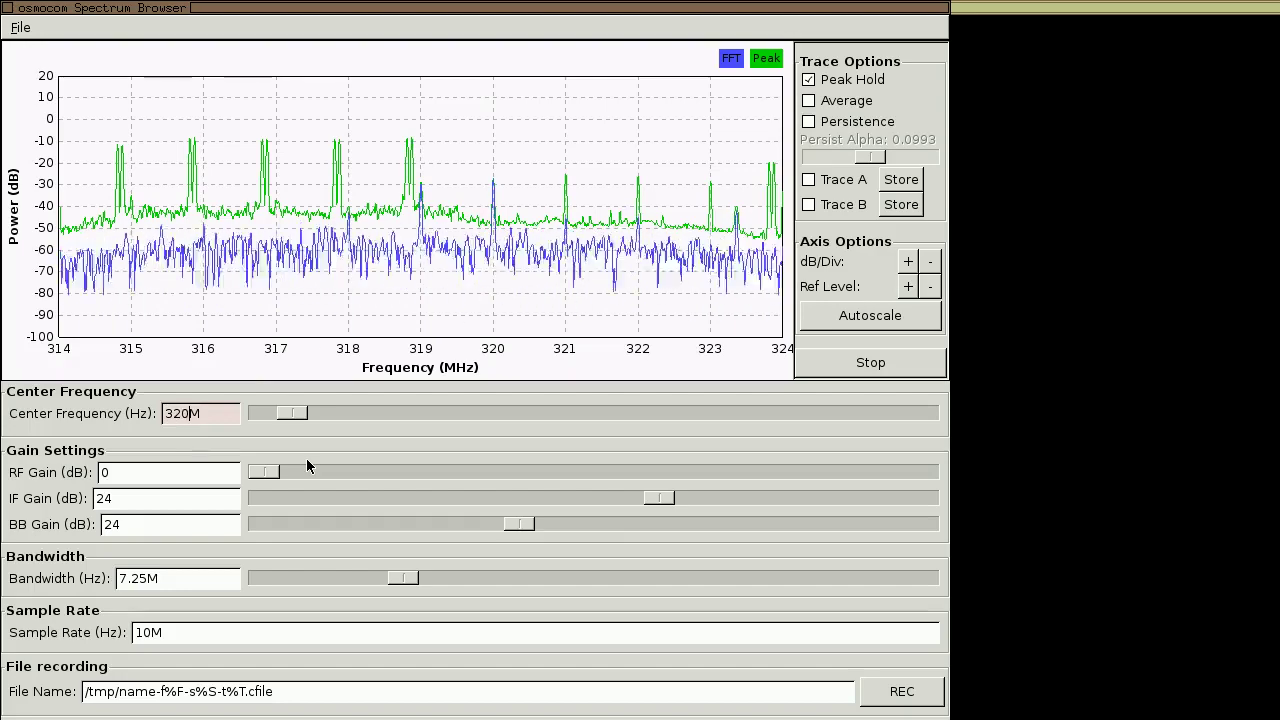
key("Return")
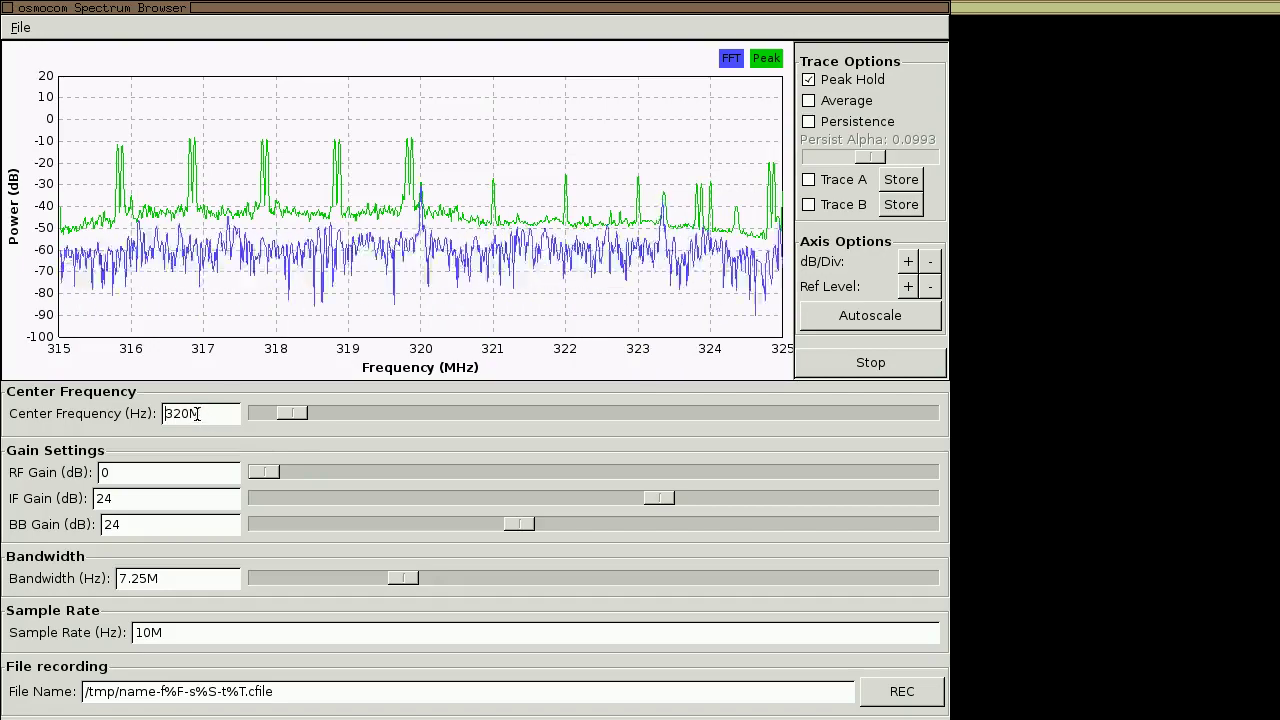
type("1")
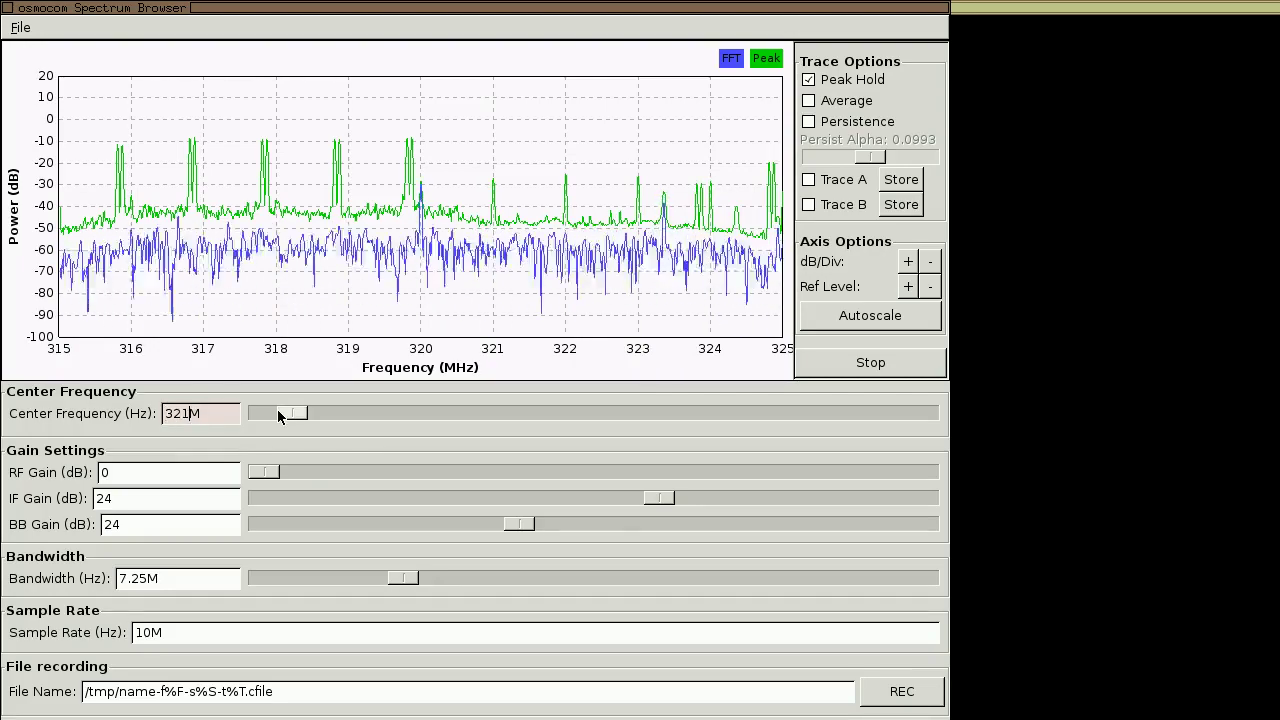
key("Return")
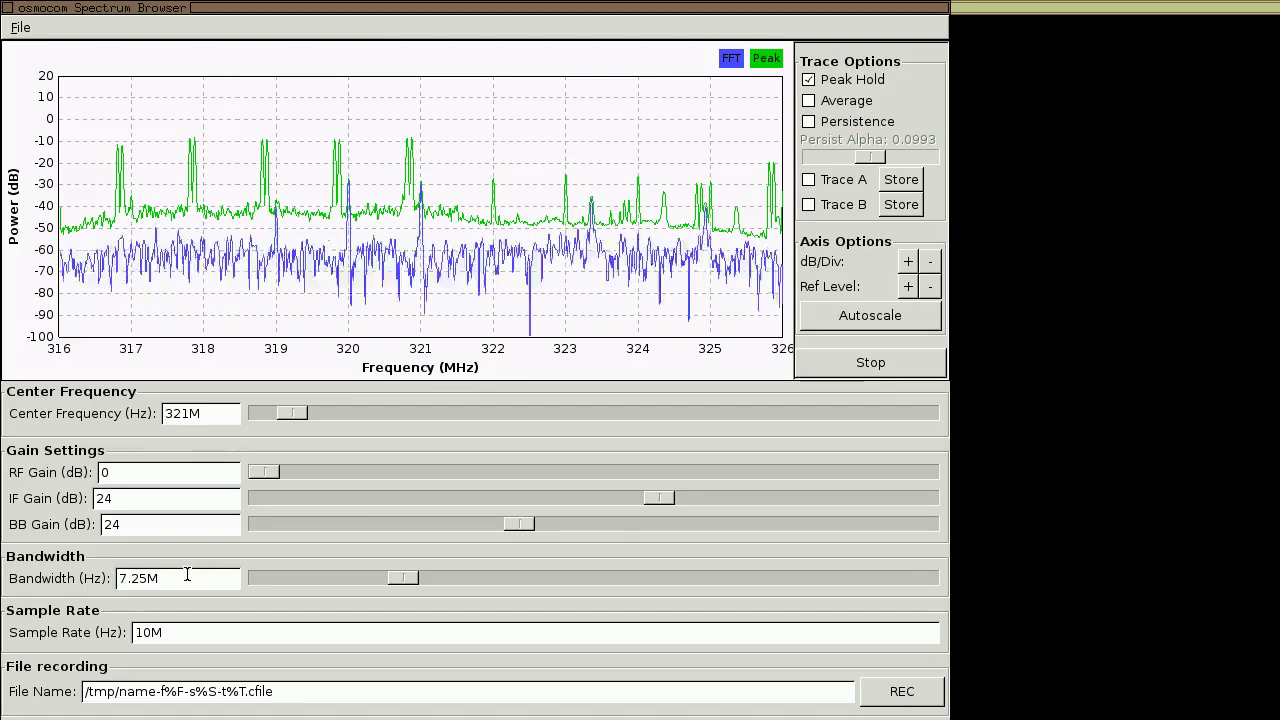
Return the center frequency to 314M
left_click_drag(168, 578, 116, 578)
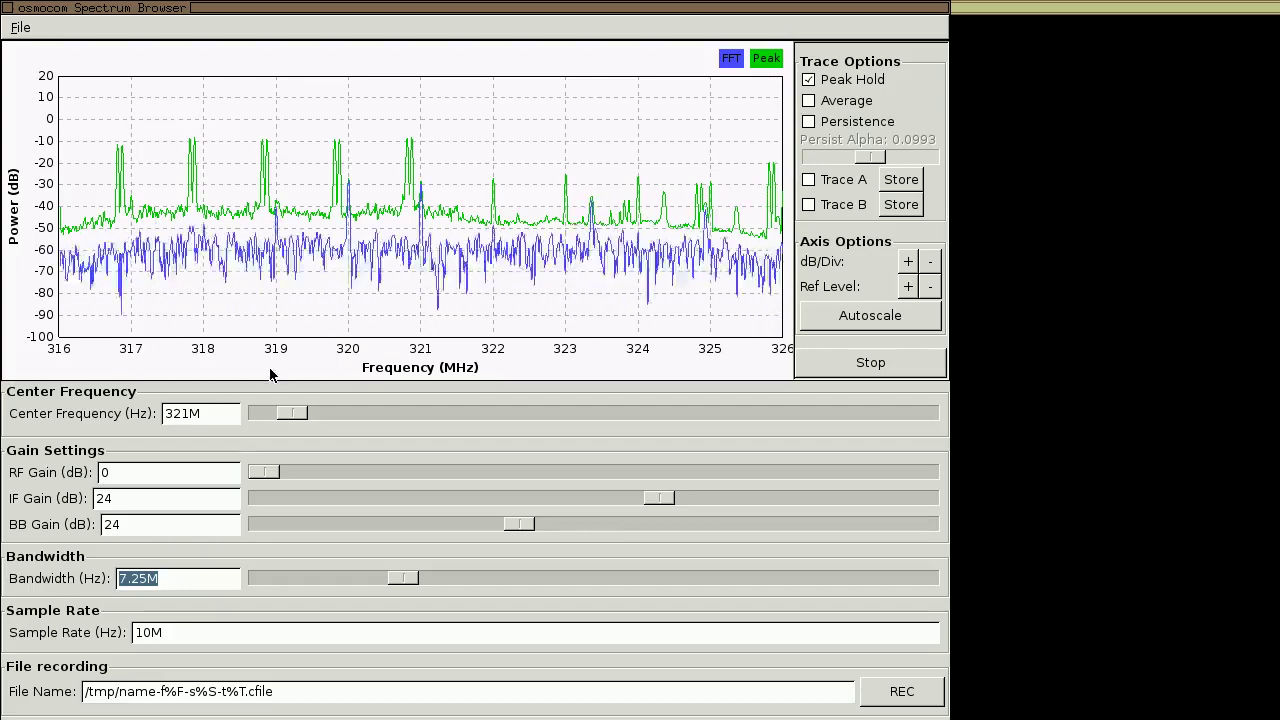
left_click(223, 415)
double_click(223, 415)
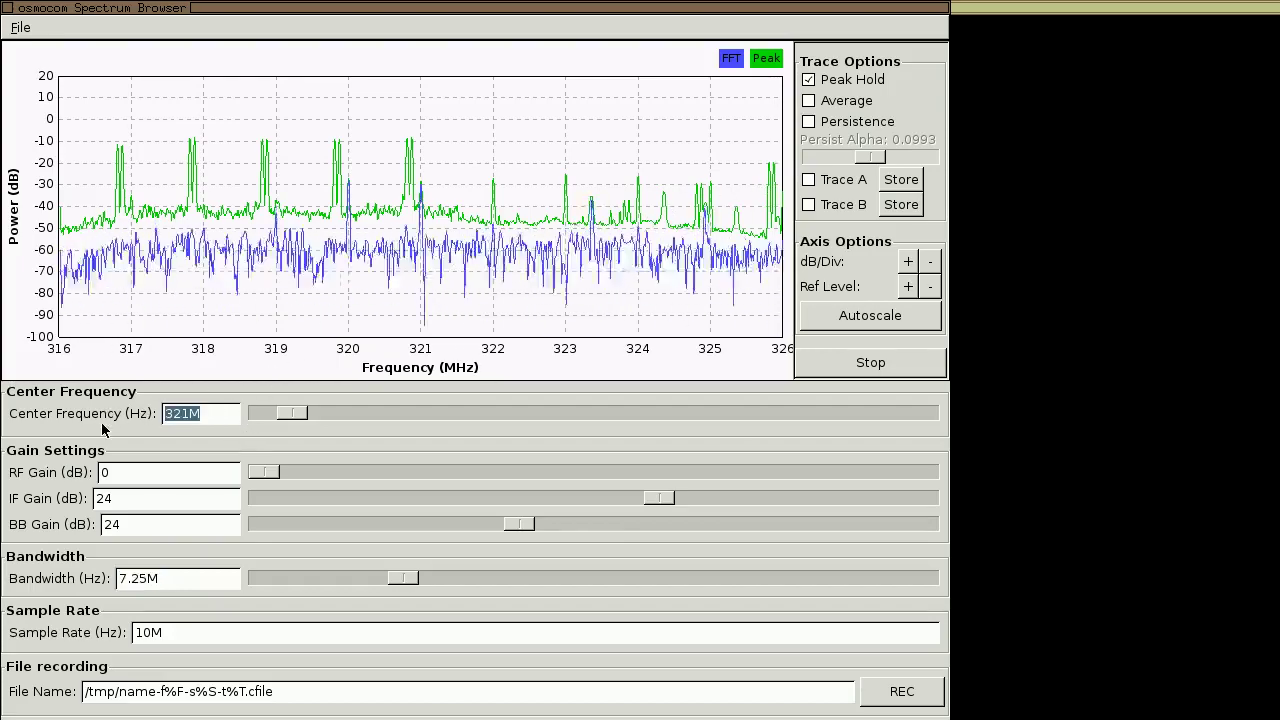
type("314M")
key("Return")
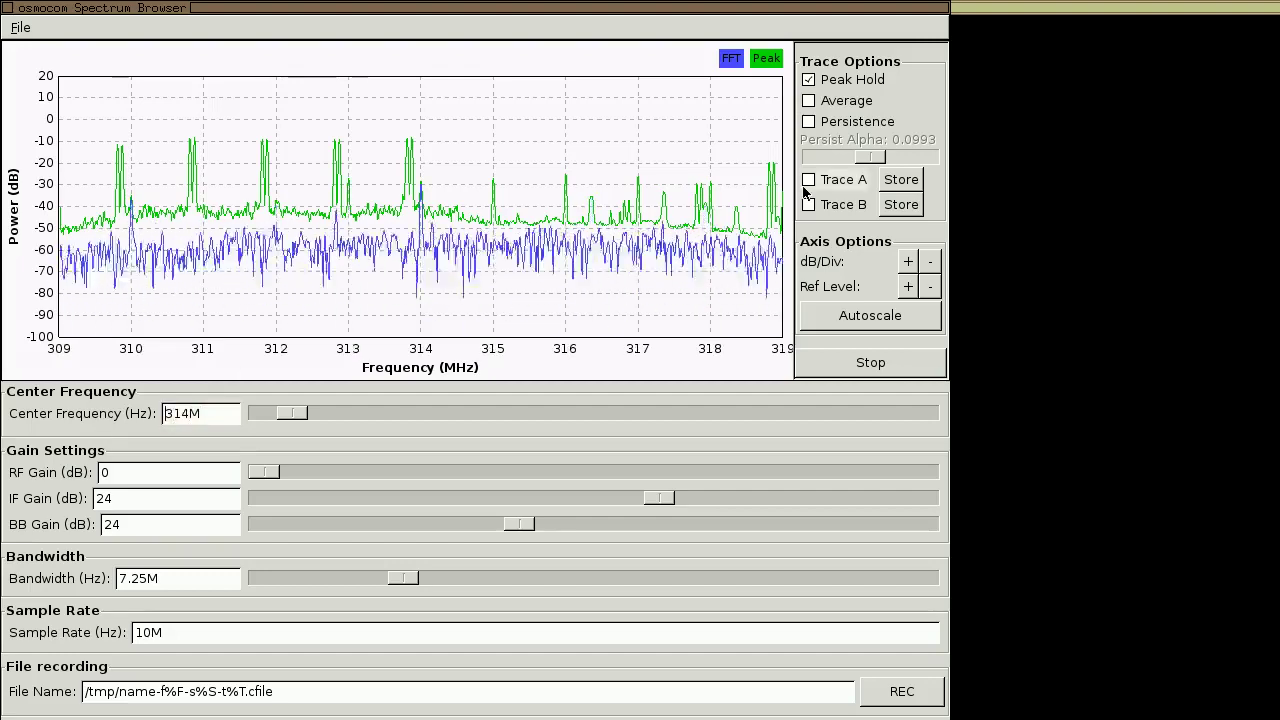
Turn off Peak Hold and reduce the bandwidth to 2.75M
left_click(838, 86)
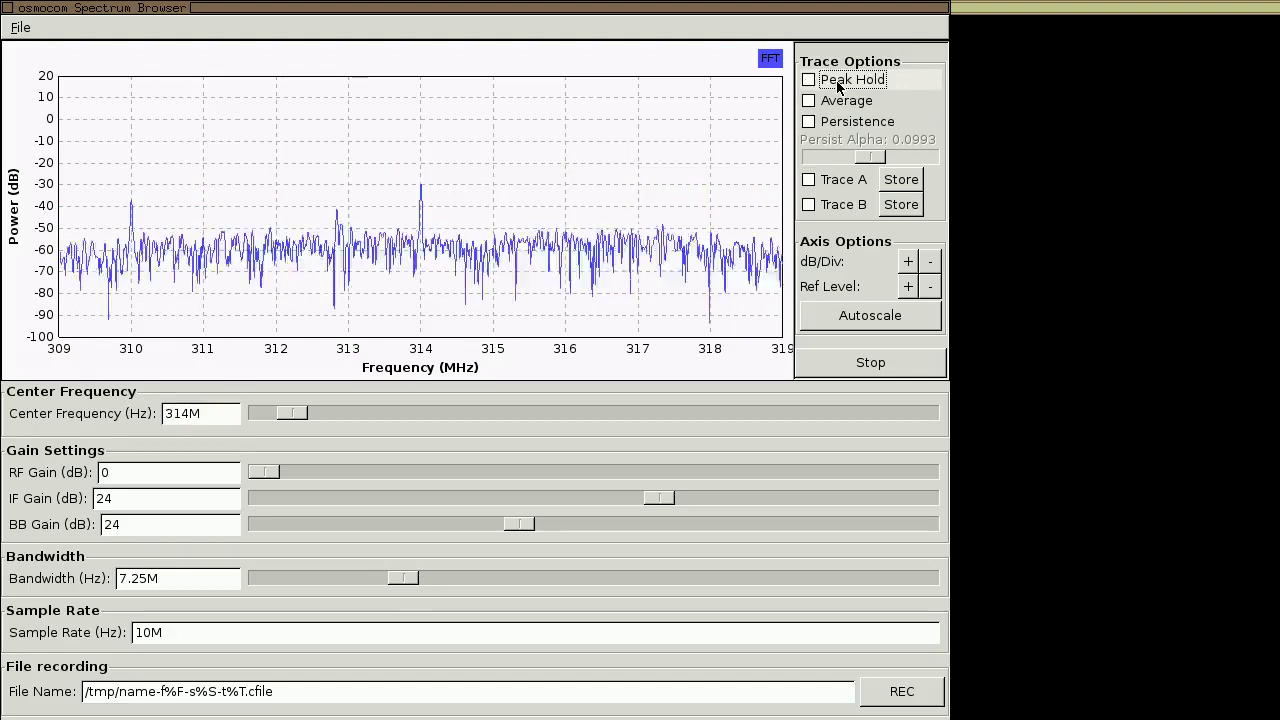
left_click(405, 578)
left_click_drag(409, 584, 288, 583)
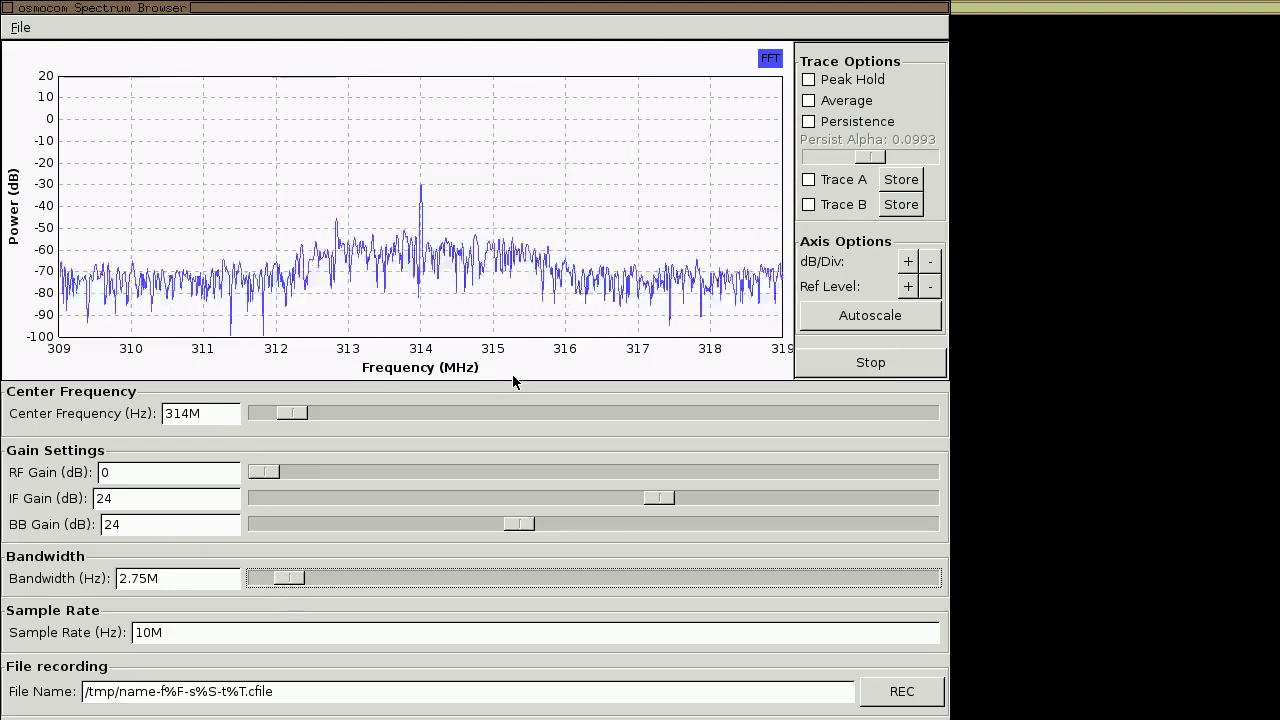
View the averaged spectrum at the narrower bandwidth, and switch the trace back to Peak Hold
left_click(828, 100)
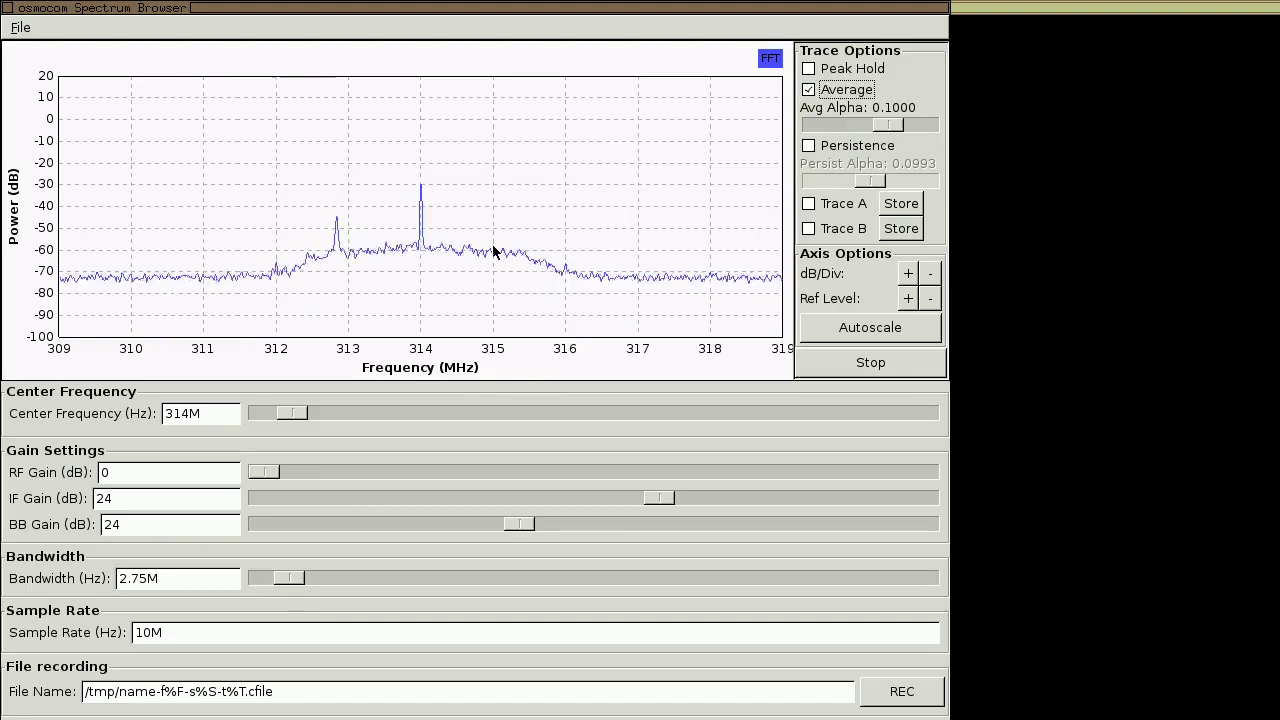
left_click(828, 89)
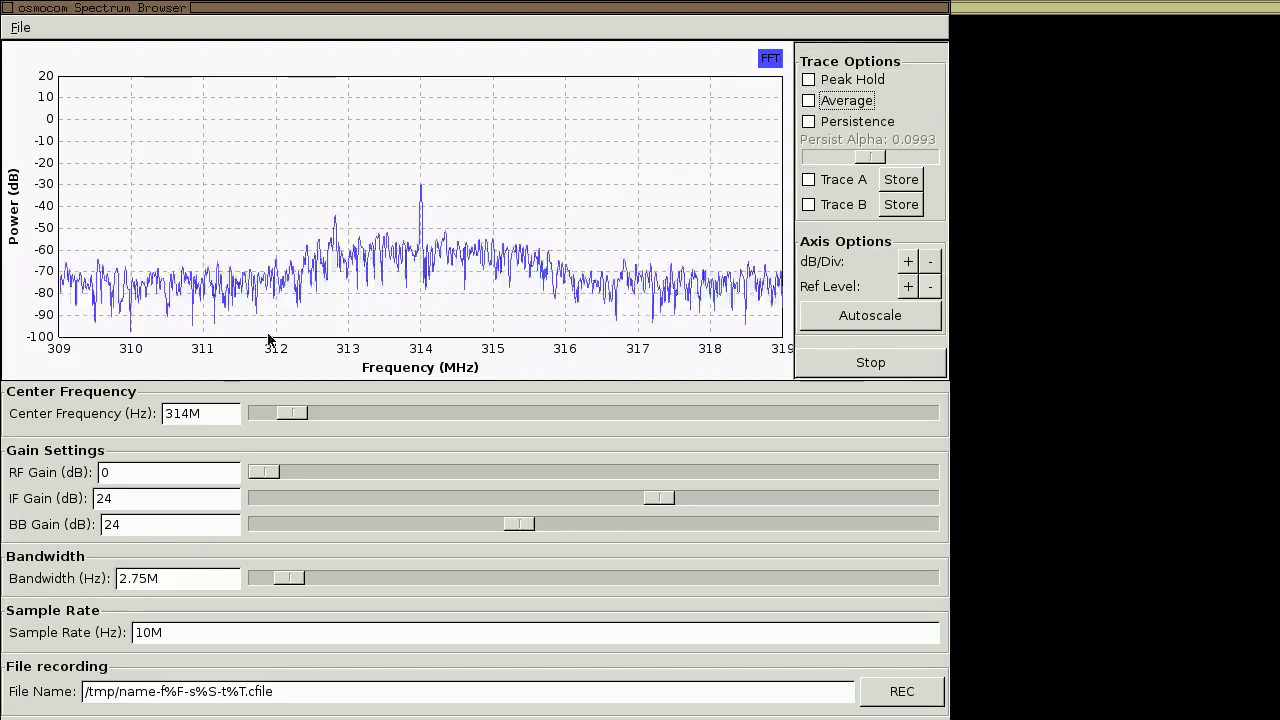
left_click(845, 80)
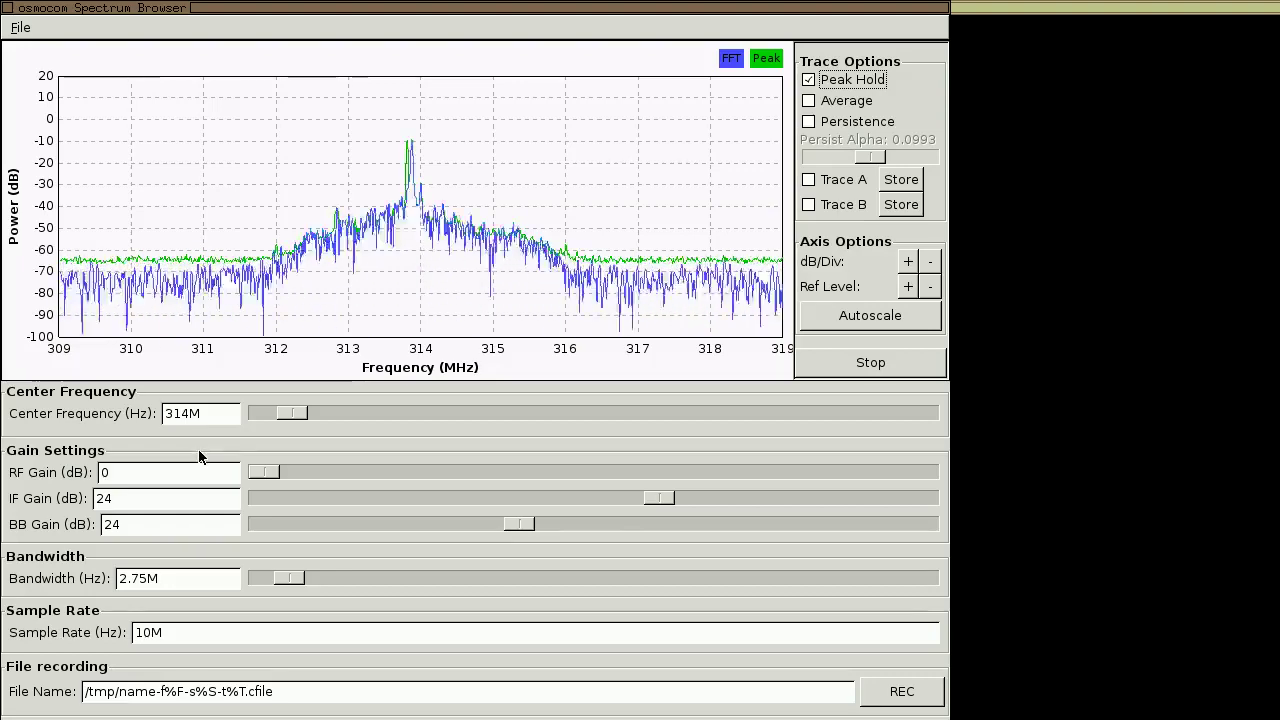
Raise the center frequency in 1 MHz increments to 315M and 316M, applying each value
left_click(191, 413)
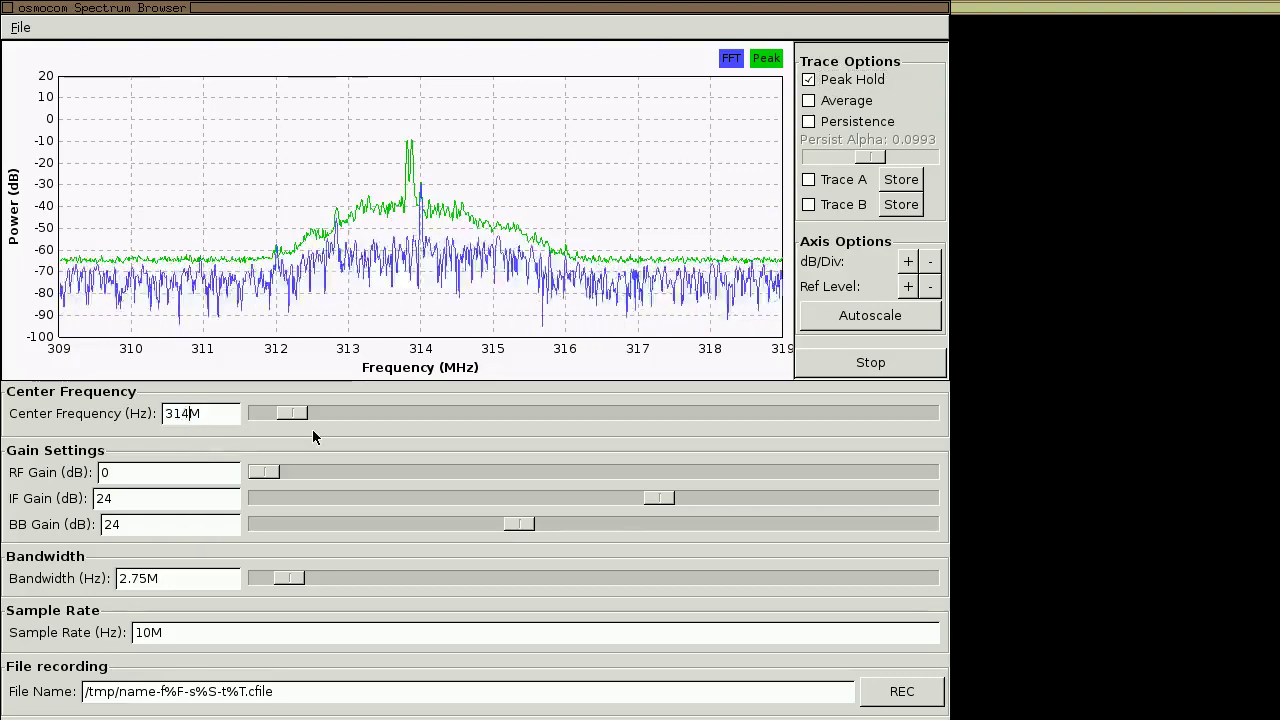
key("BackSpace")
type("5")
key("Return")
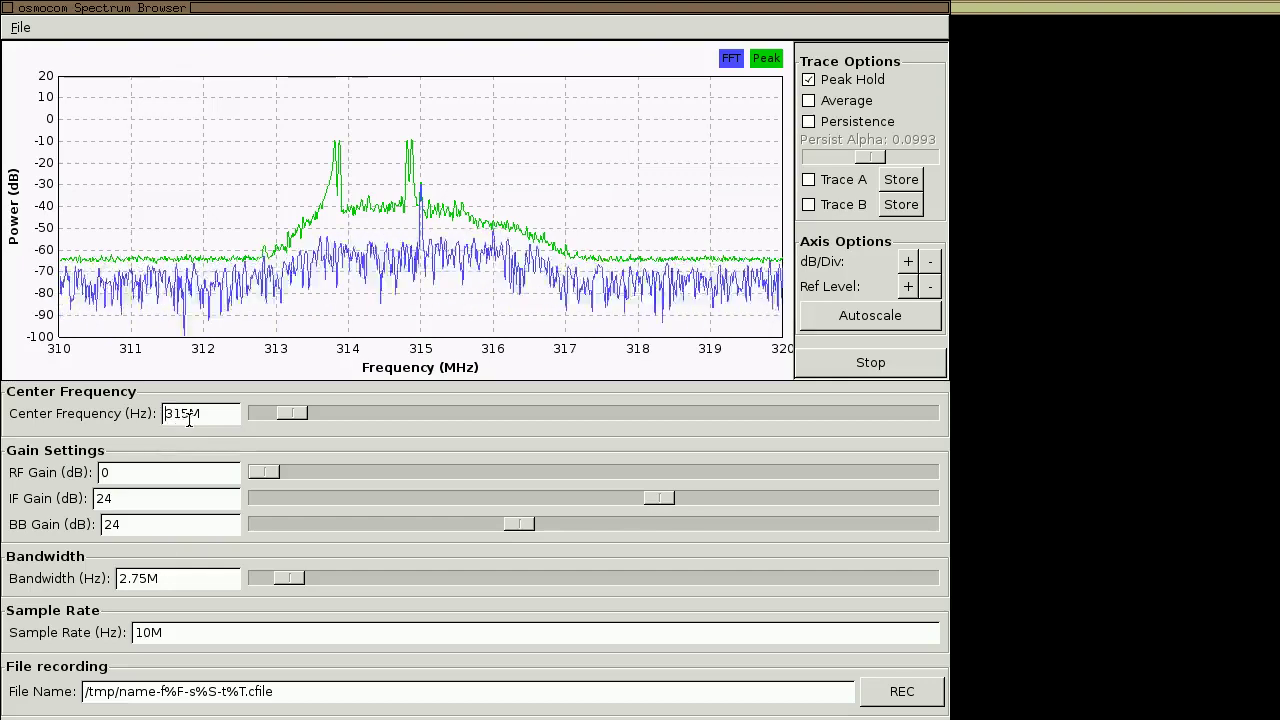
key("BackSpace")
type("6")
key("Return")
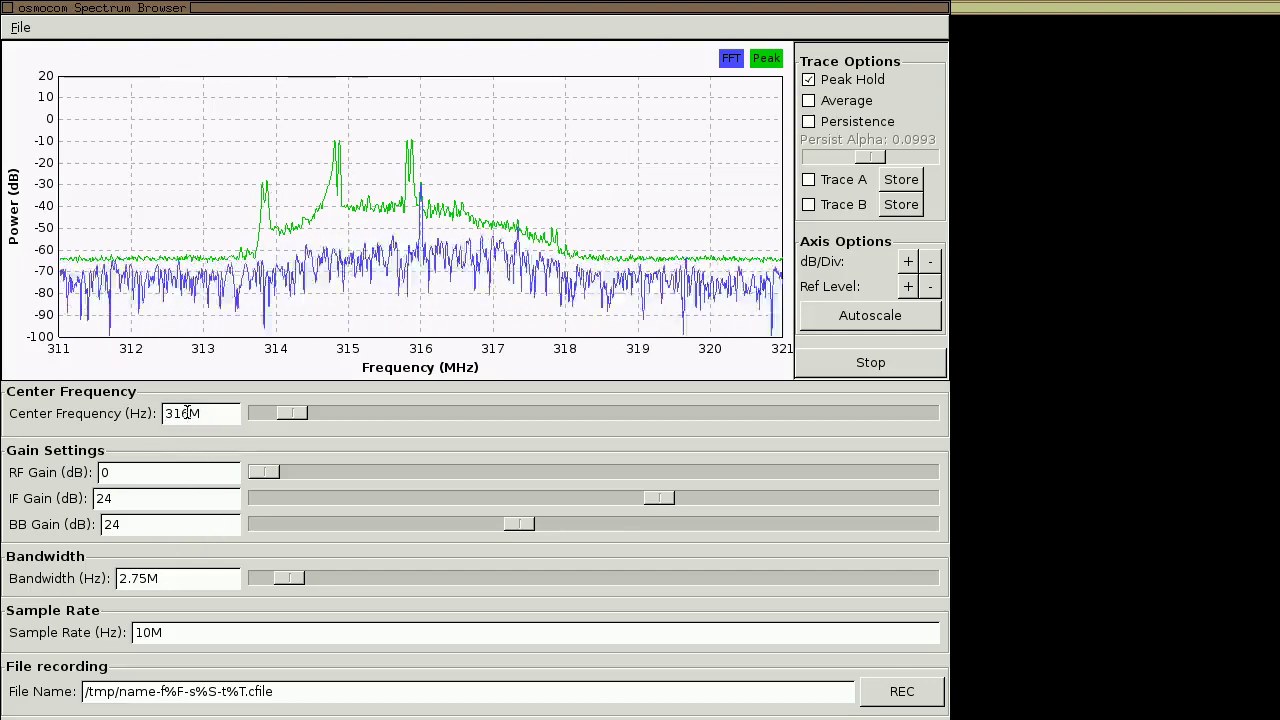
Apply a center frequency of 317M, followed by 318M, keeping Peak Hold active
key("BackSpace")
type("7")
key("Return")
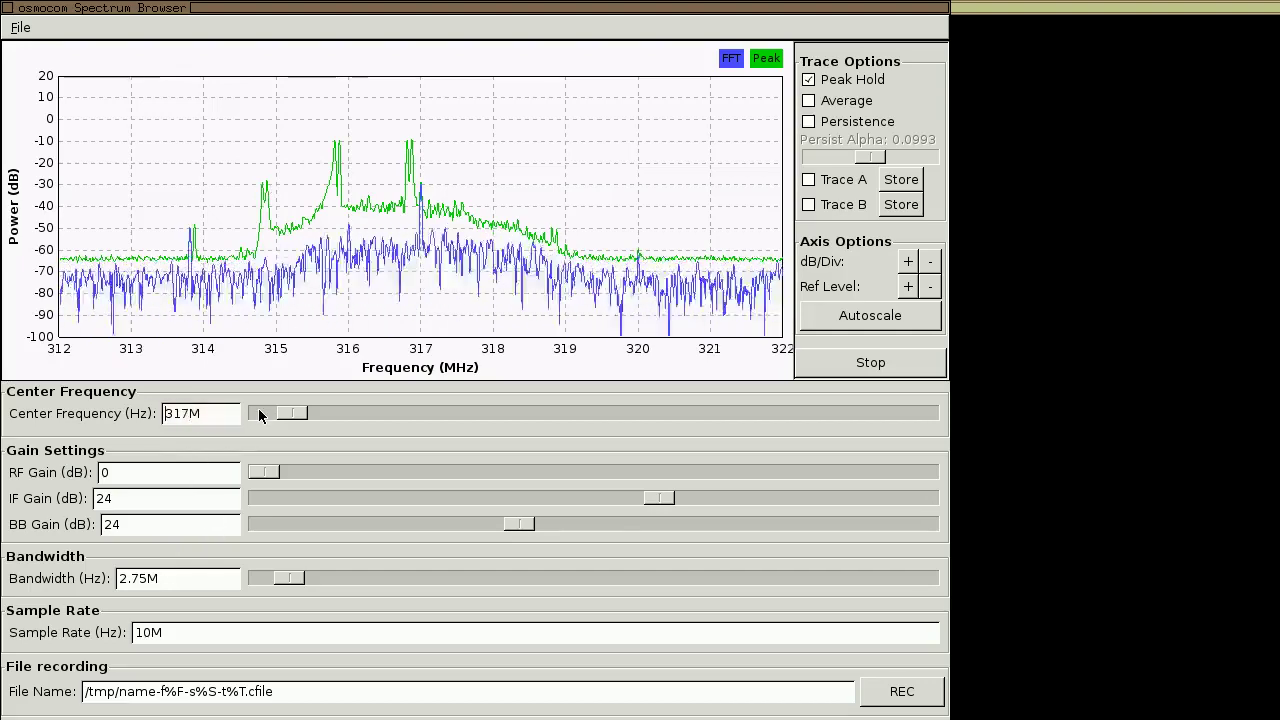
key("BackSpace")
type("8")
key("Return")
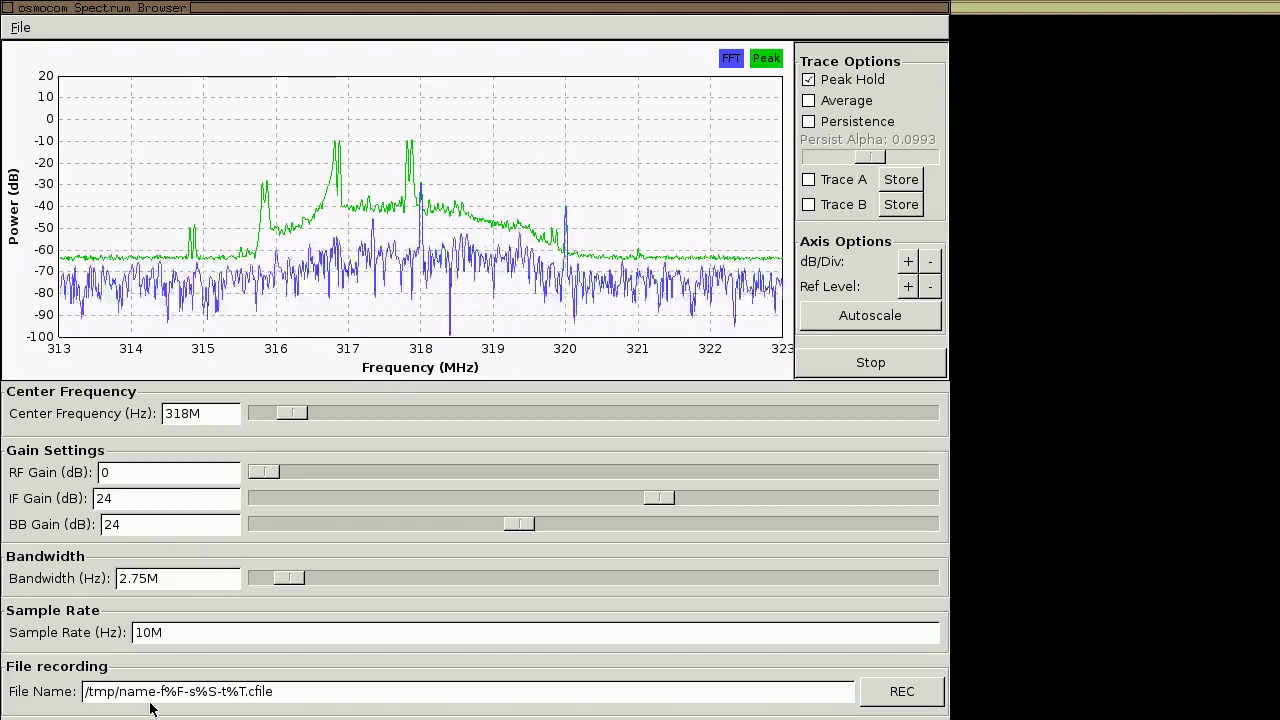
Compare baseband filter widths by setting the bandwidth to 1.75M, 21.75M and 6.25M, ending at 2.75M
left_click(127, 580)
key("BackSpace")
type("2")
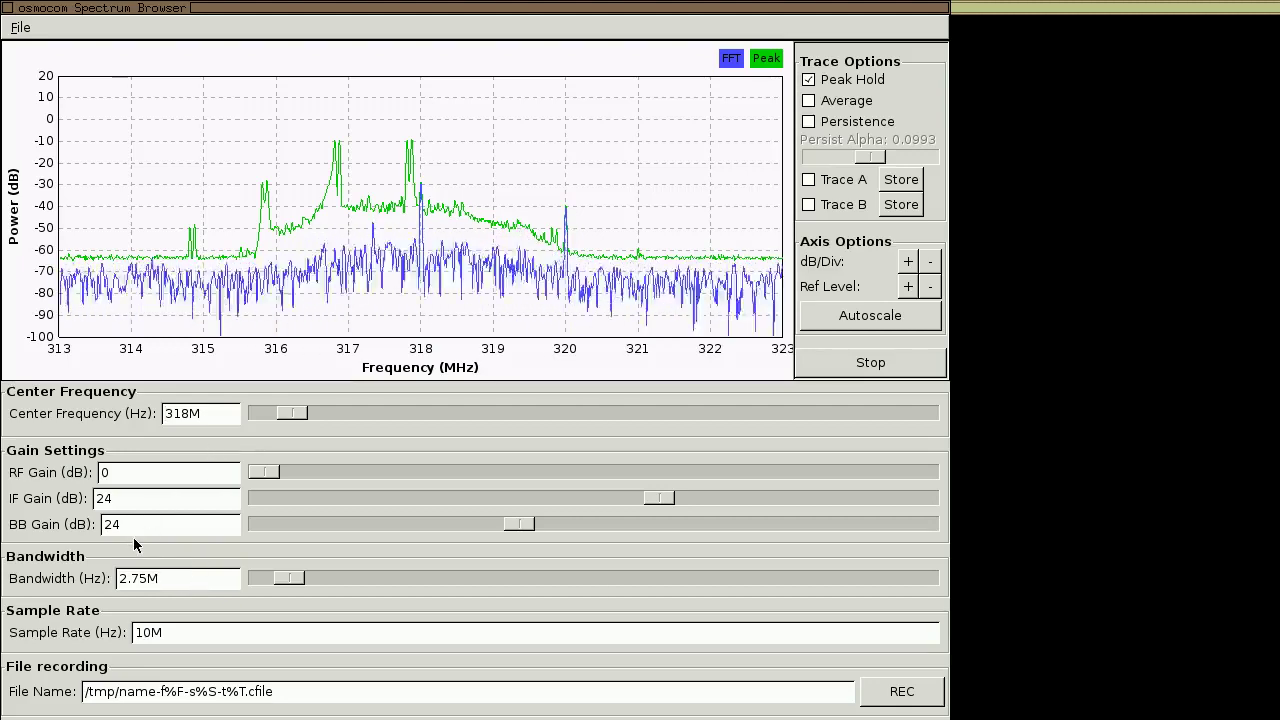
left_click(262, 583)
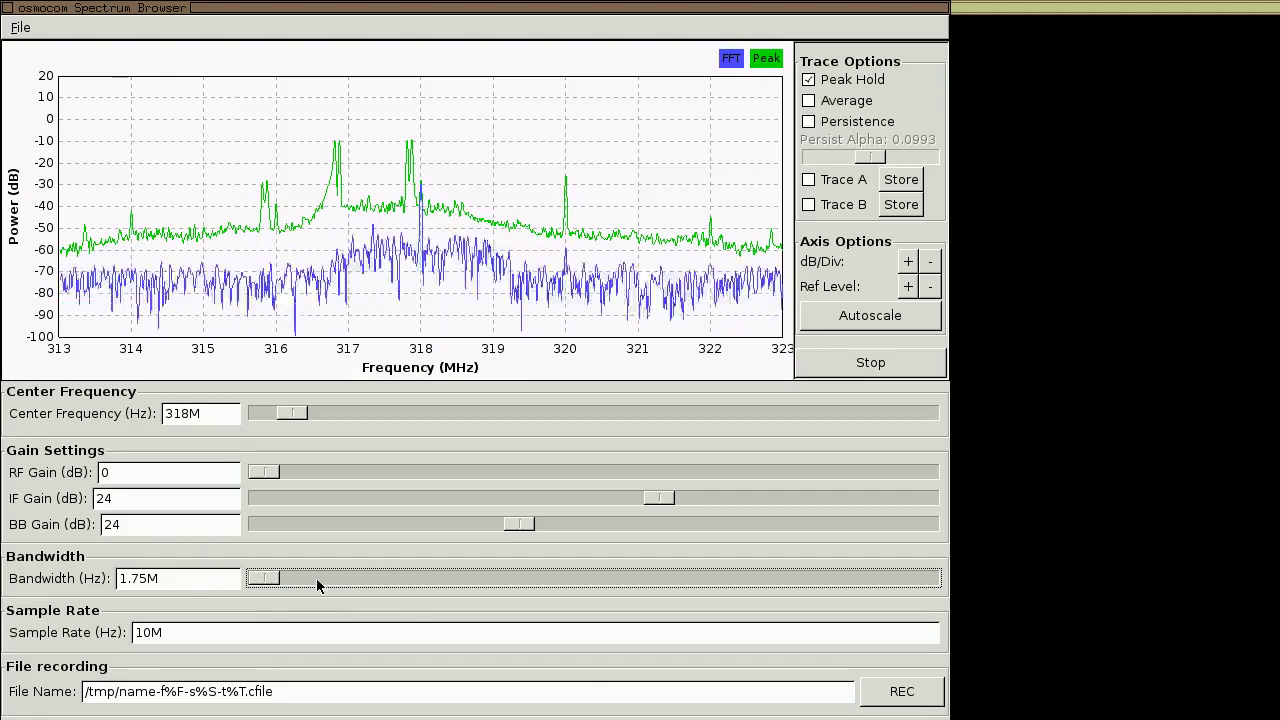
left_click(695, 578)
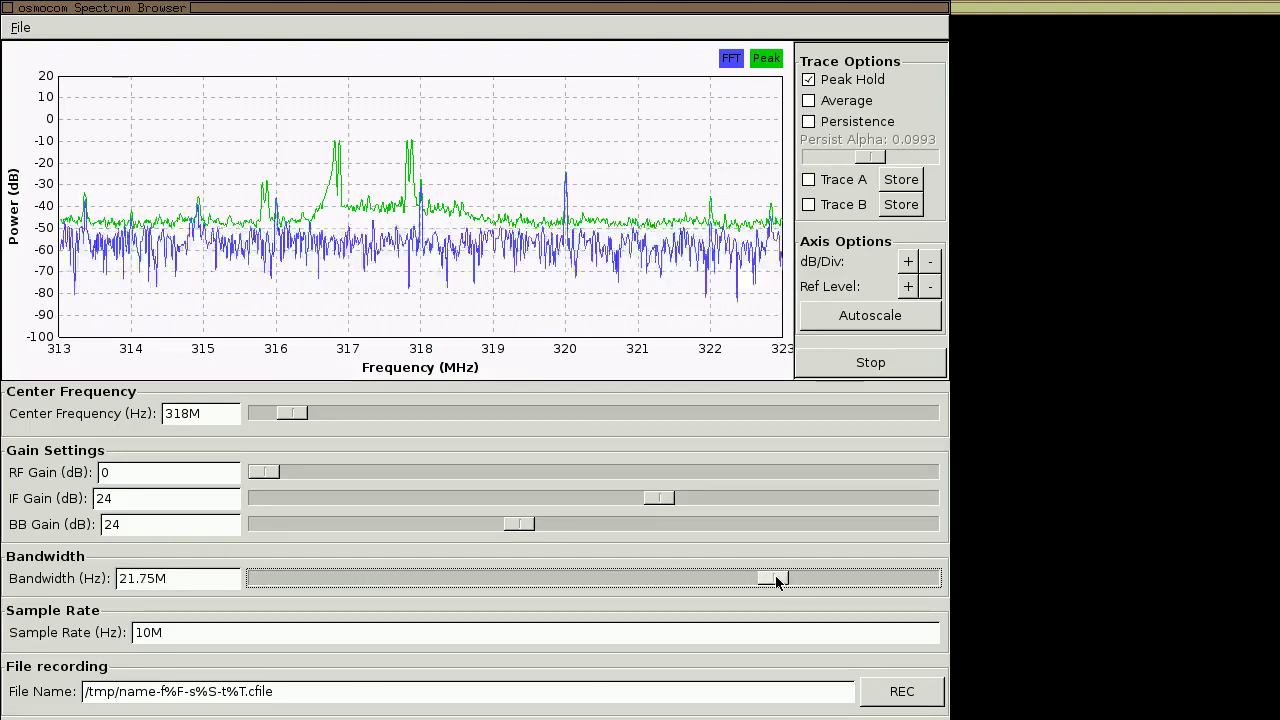
left_click_drag(611, 590, 514, 591)
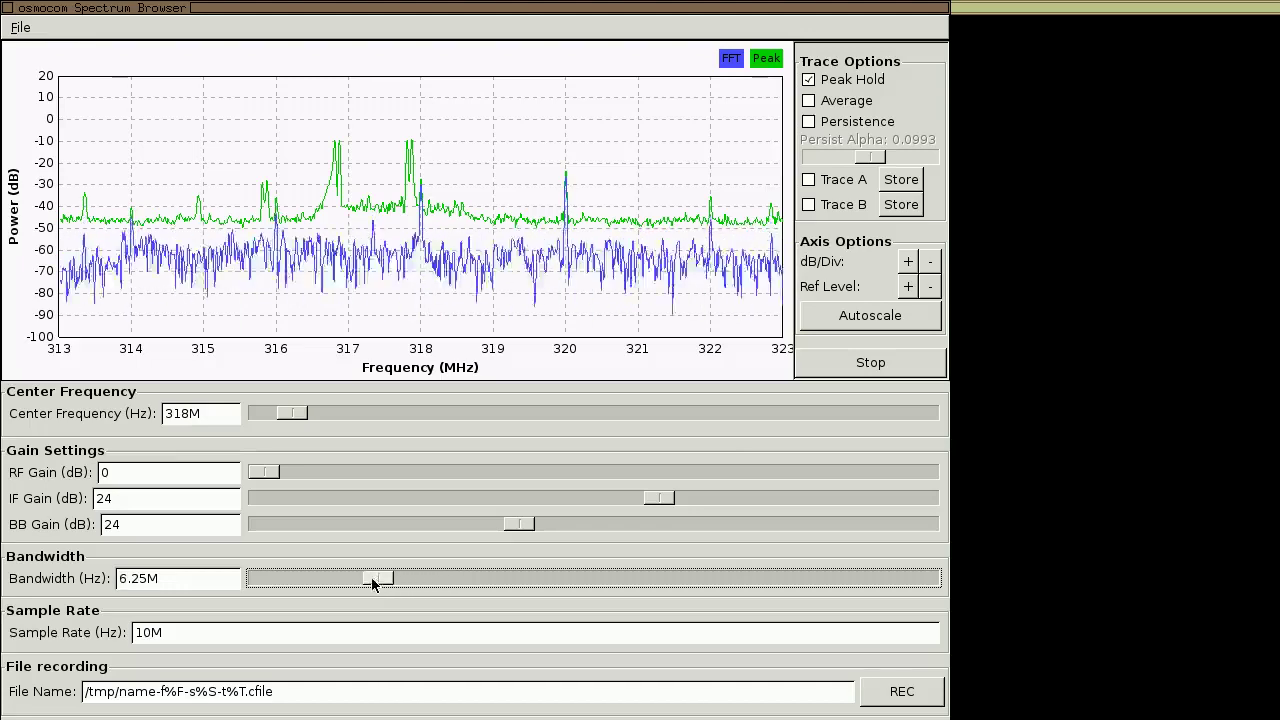
left_click_drag(321, 588, 288, 588)
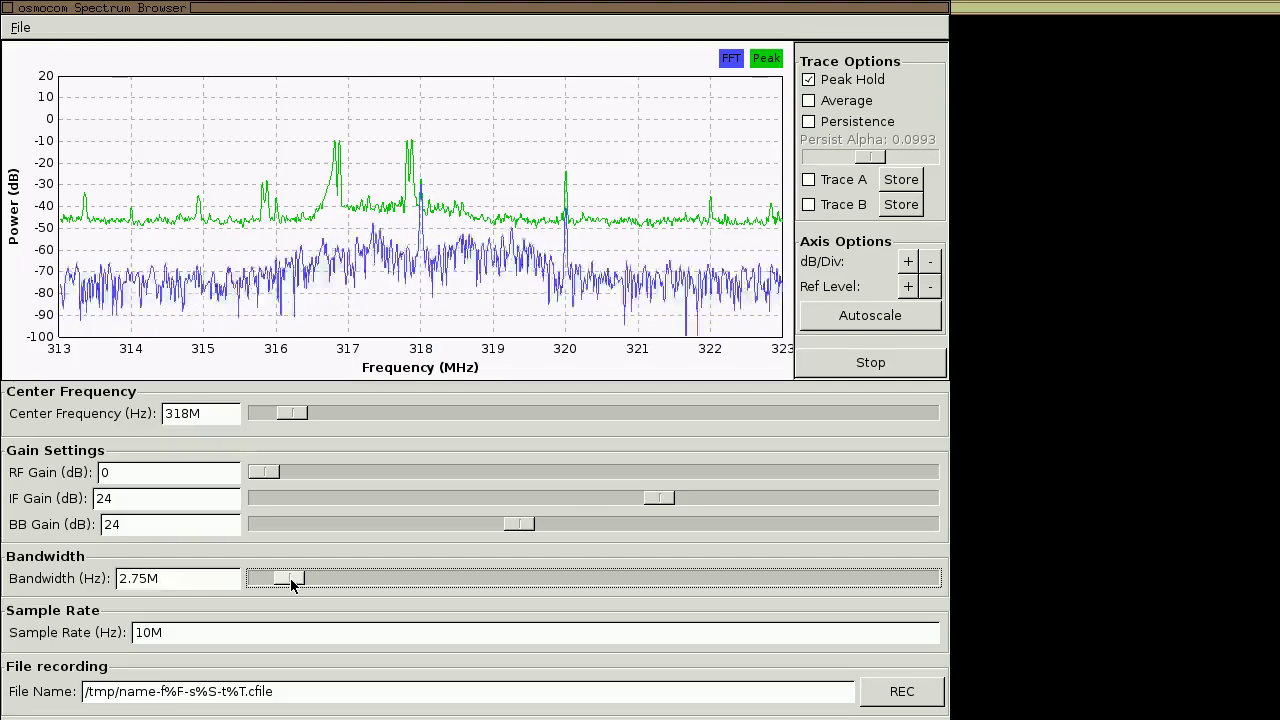
Switch to the lesson9c flowgraph in GNU Radio Companion, run it to view the low pass response, and close the plot
left_click(187, 632)
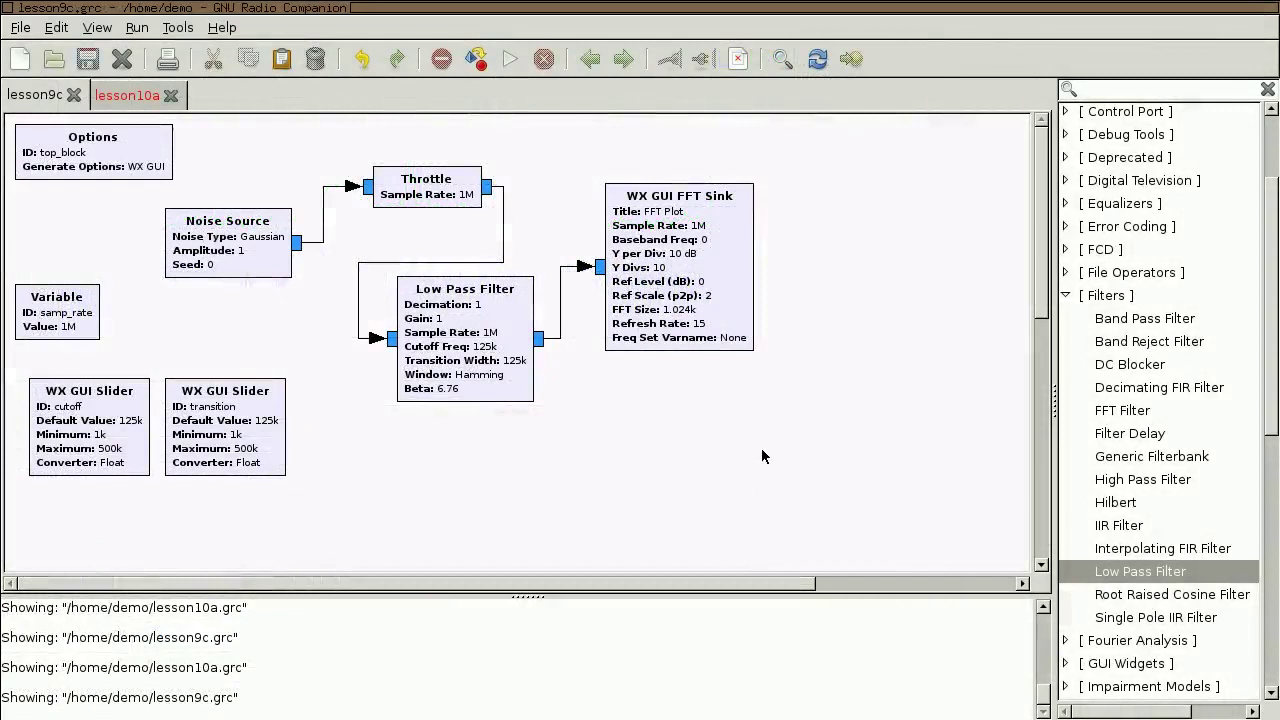
left_click(510, 66)
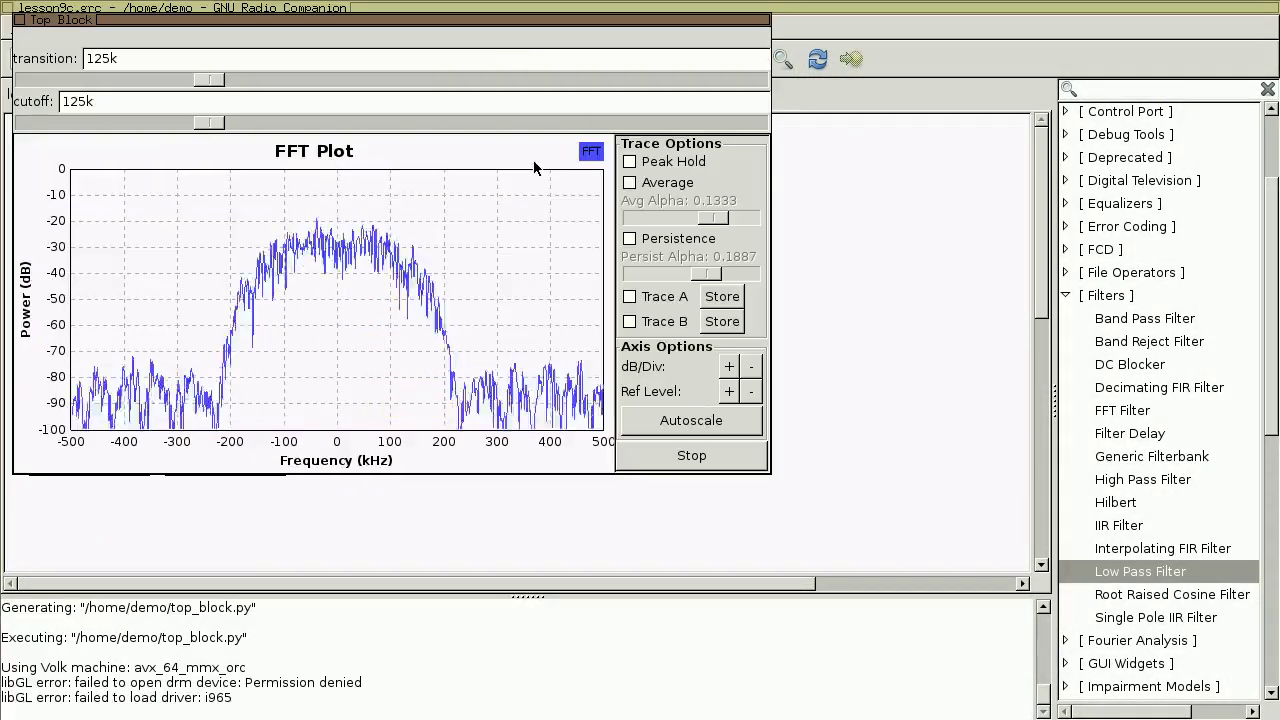
key("alt+F4")
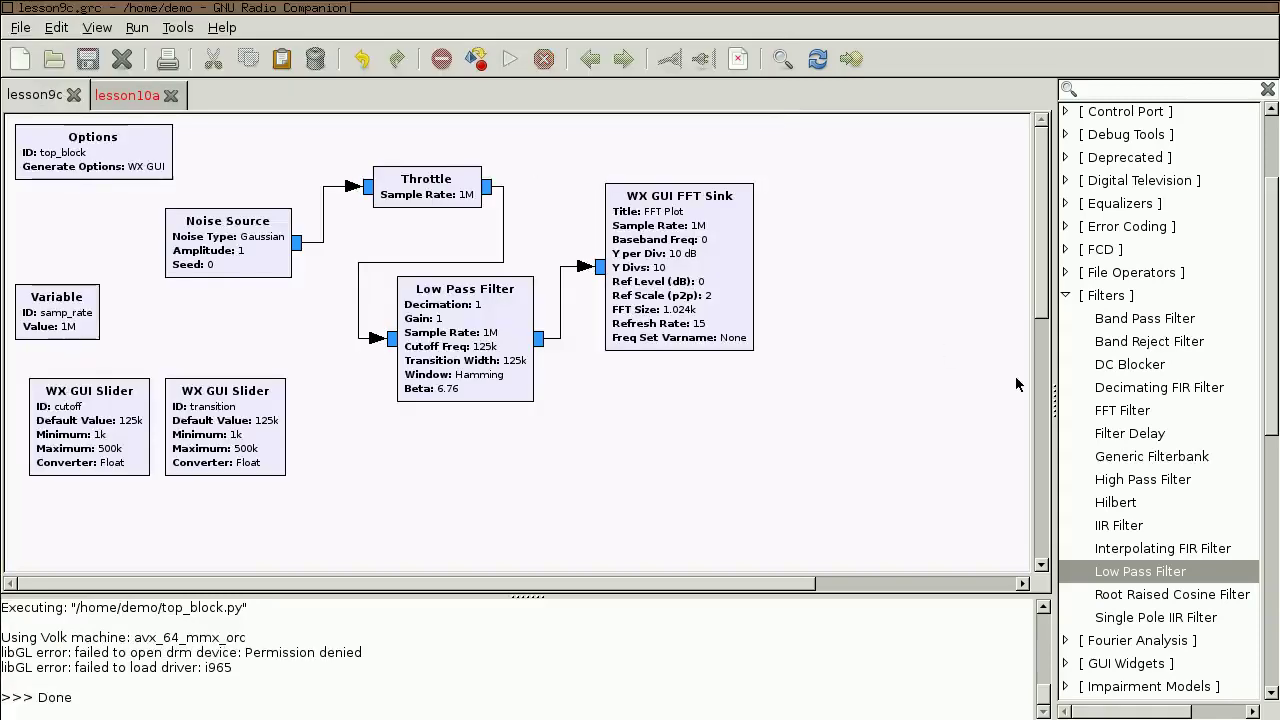
Add a High Pass Filter block and delete the Low Pass Filter, placing the new block between the Throttle and the FFT sink
double_click(1150, 481)
left_click_drag(435, 370, 483, 460)
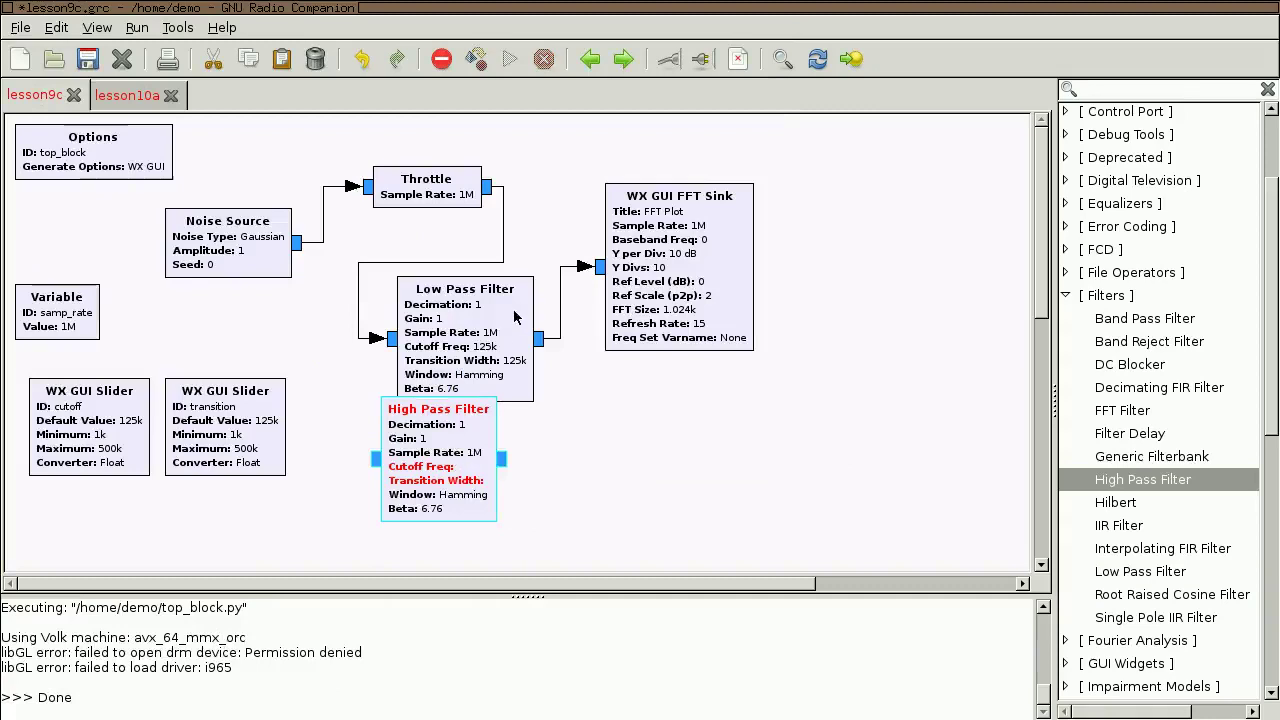
left_click_drag(496, 331, 480, 347)
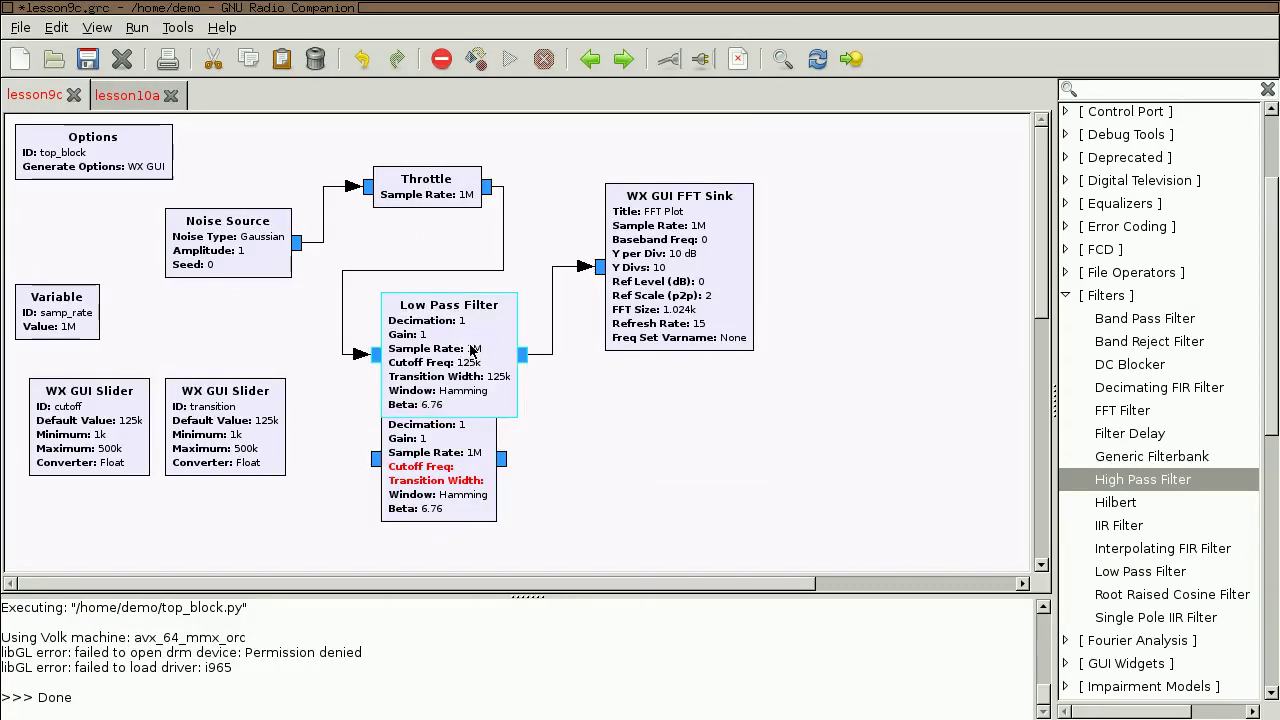
key("Delete")
left_click_drag(462, 440, 492, 292)
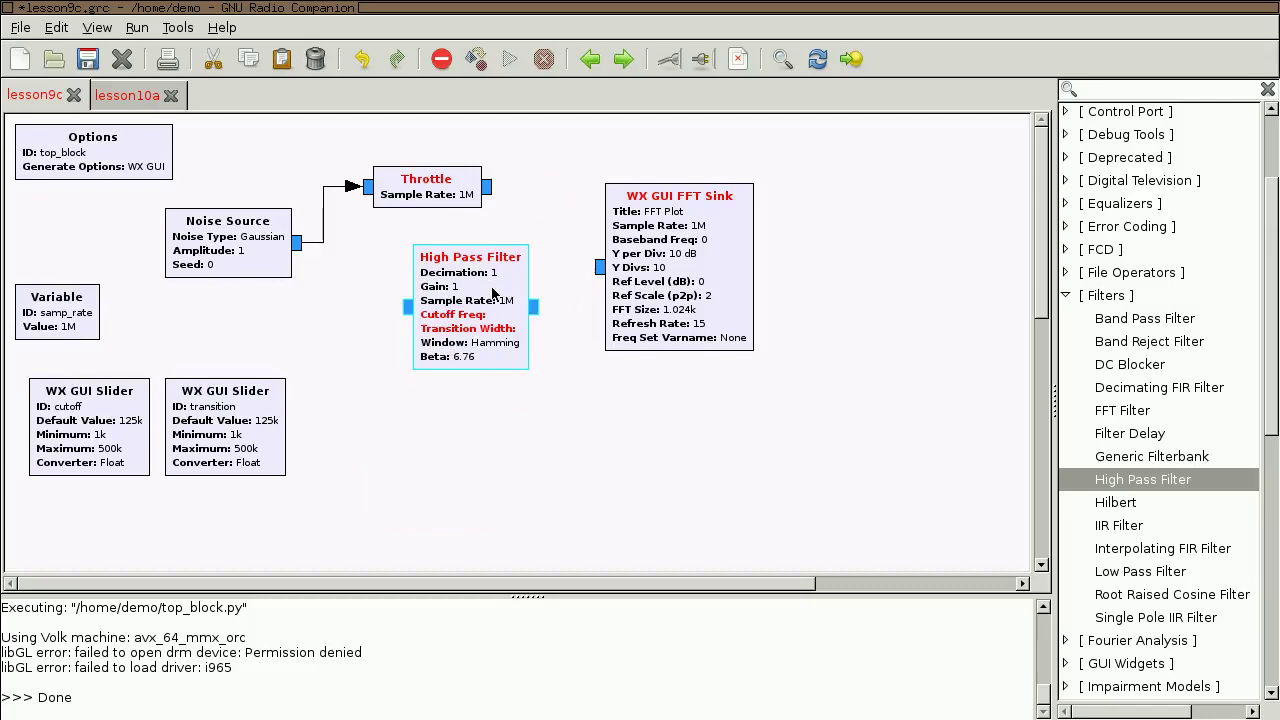
Connect the High Pass Filter between the Throttle output and the WX GUI FFT Sink input, and move it slightly lower
left_click(404, 307)
left_click(597, 267)
left_click_drag(490, 343, 490, 375)
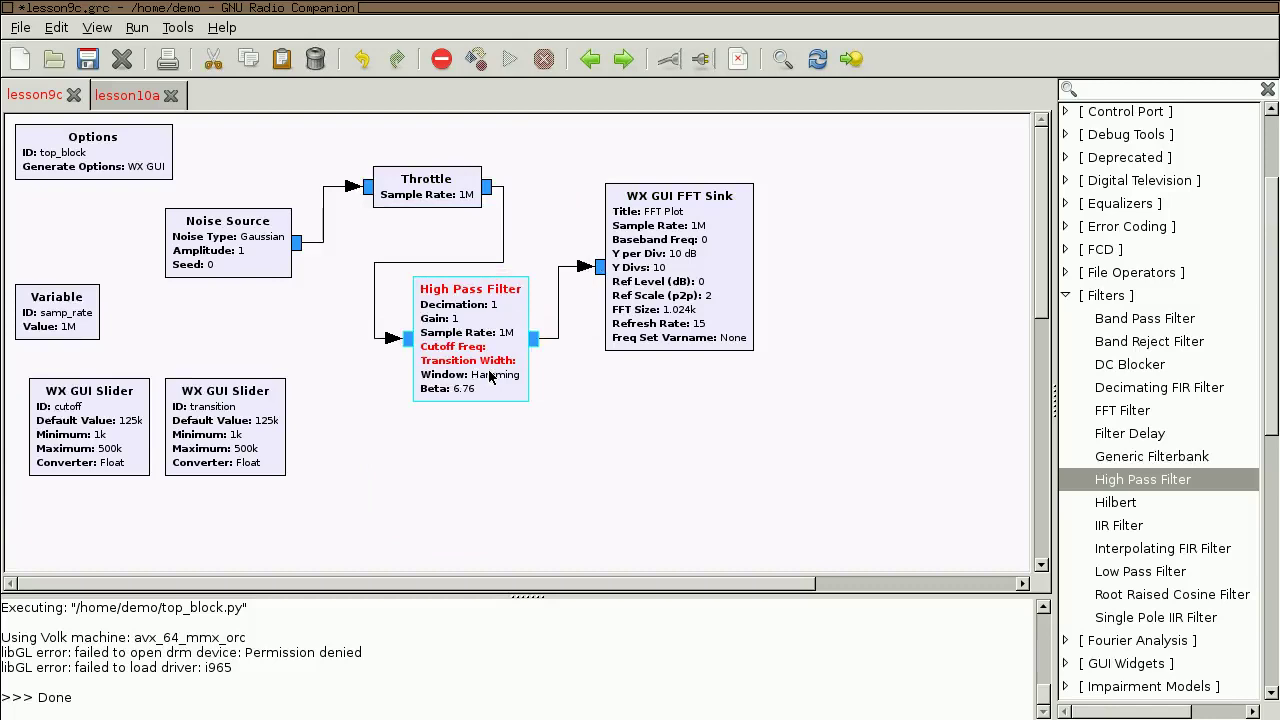
Set the High Pass Filter's Cutoff Freq to cutoff and its Transition Width to transition
double_click(490, 375)
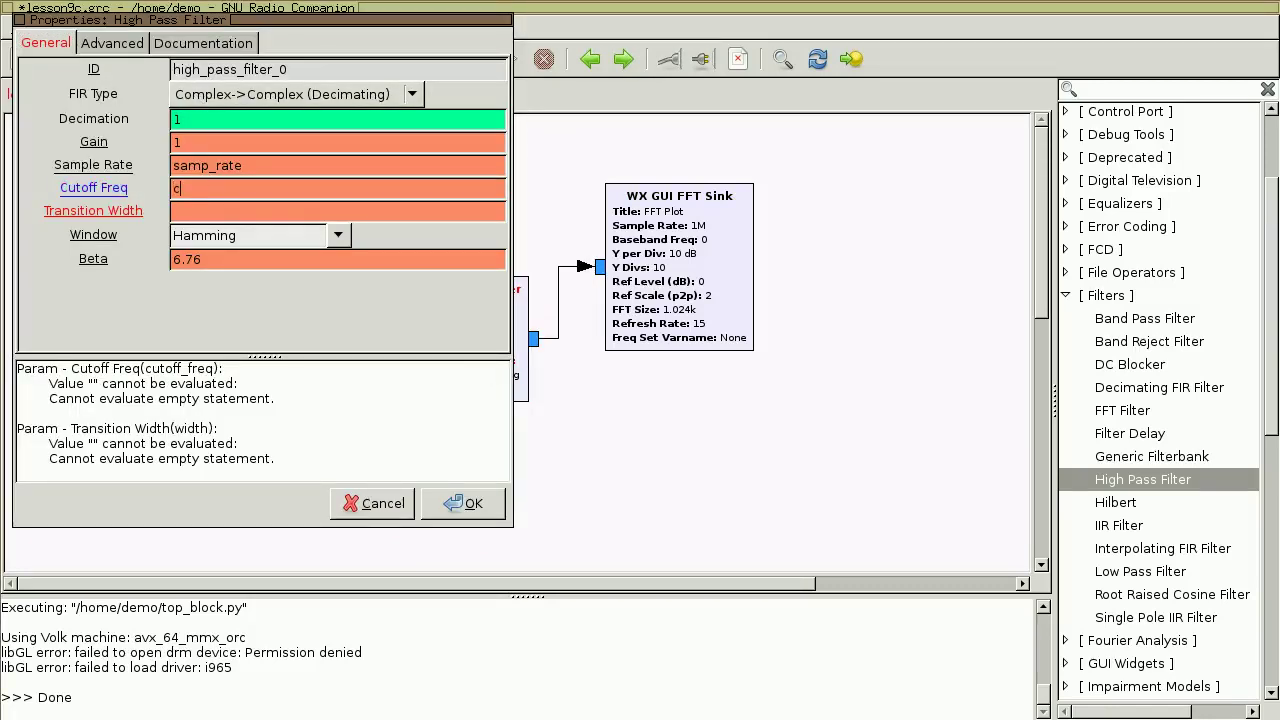
type("cutoff")
key("Tab")
type("transition")
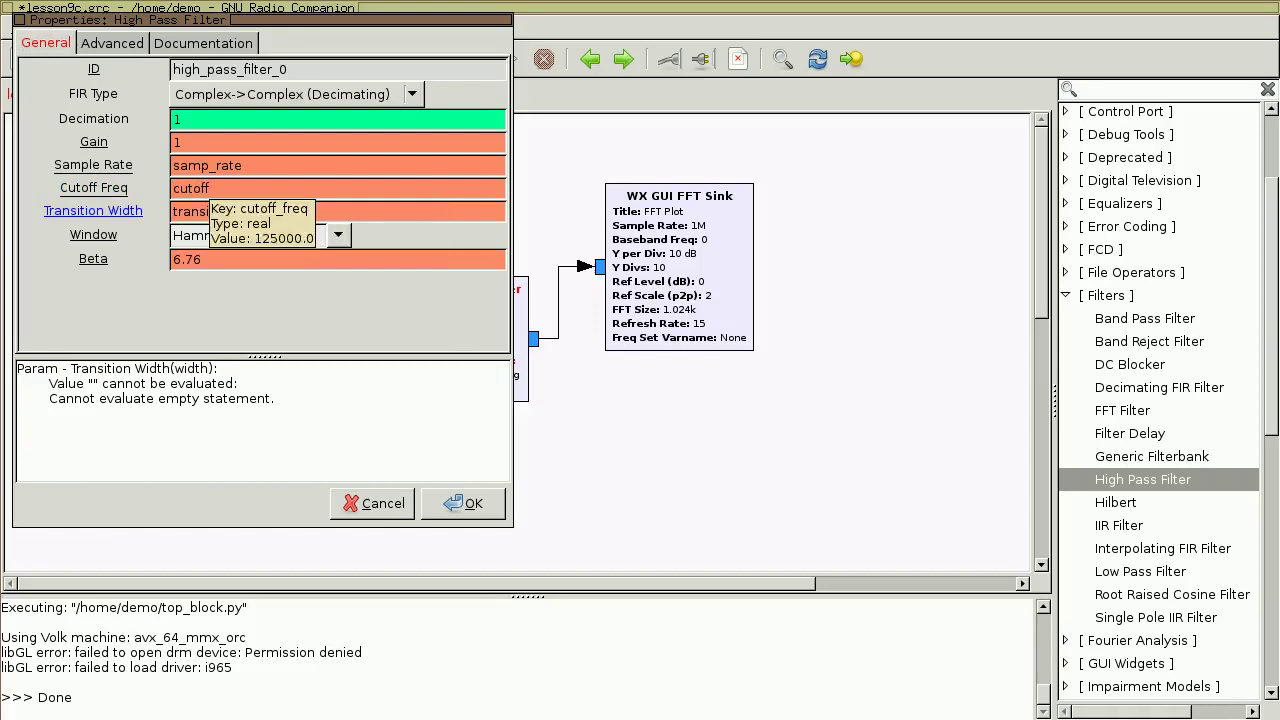
key("Return")
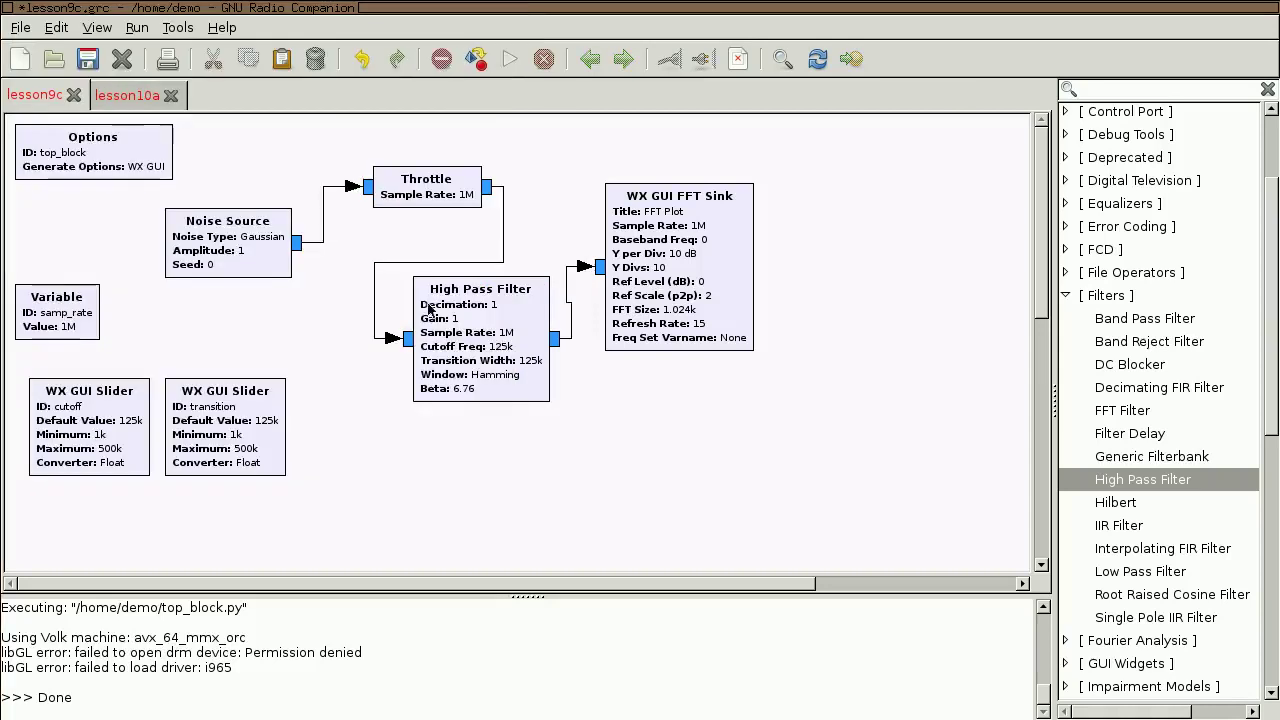
Run the flowgraph and turn on averaging in the FFT plot to examine the high pass response
left_click(517, 57)
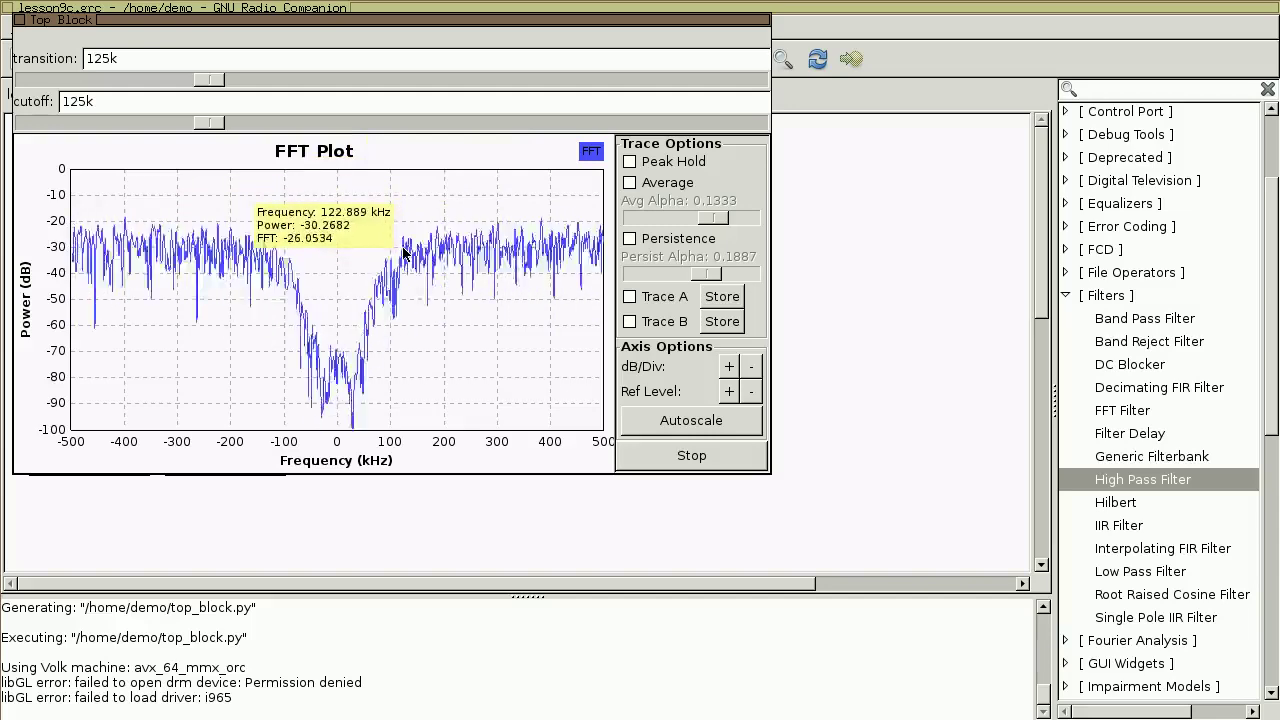
left_click(655, 183)
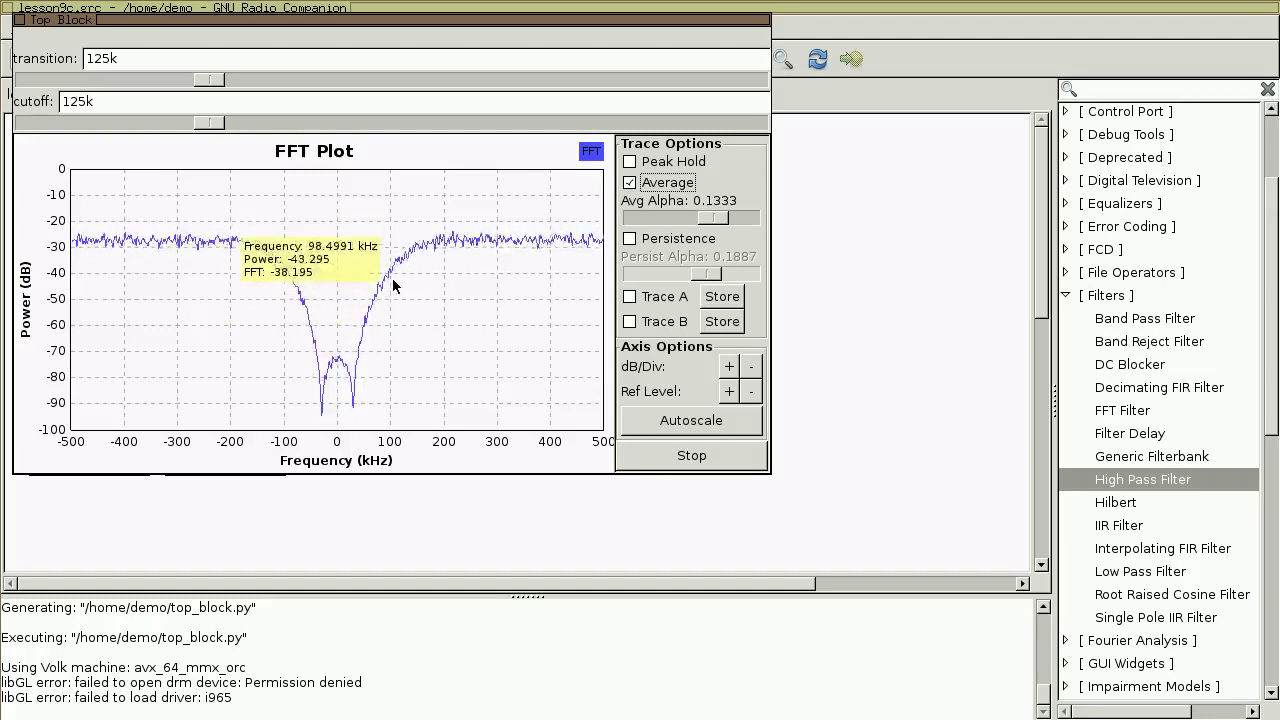
Lower the transition to about 35k and raise the cutoff to about 409k, examine the high pass response, and close the plot
left_click_drag(205, 87, 78, 94)
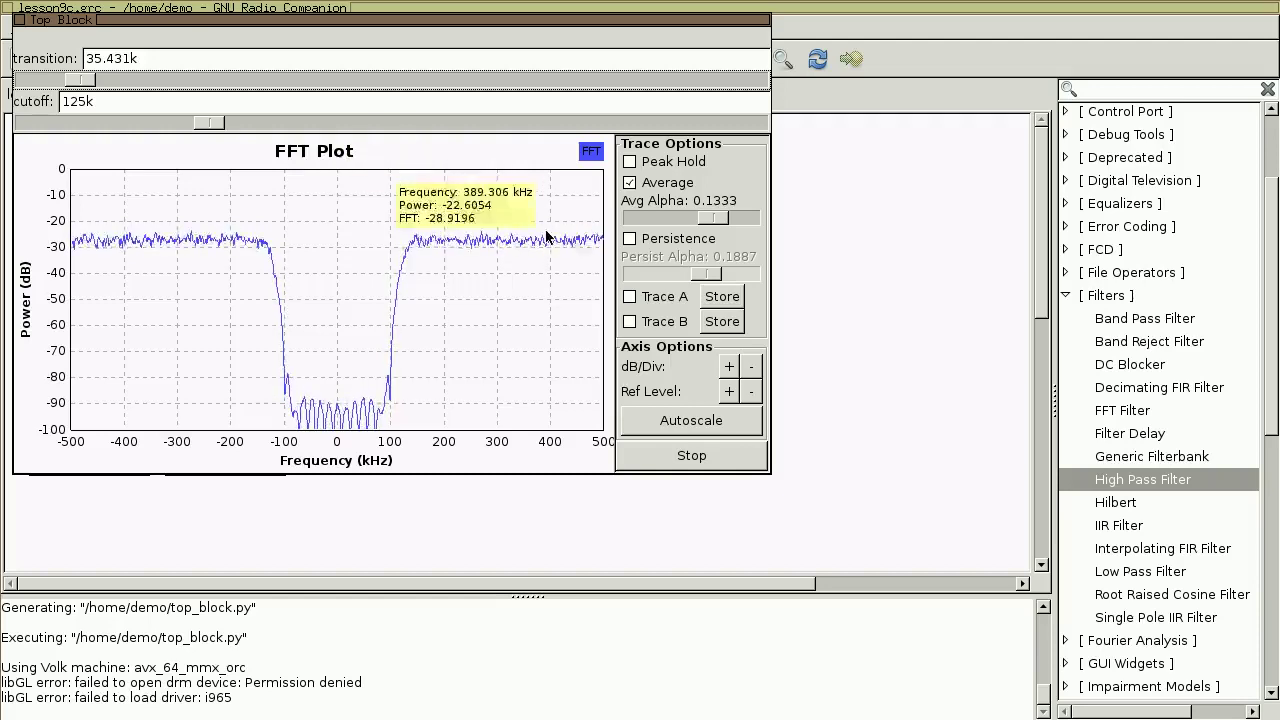
mouse_move(597, 282)
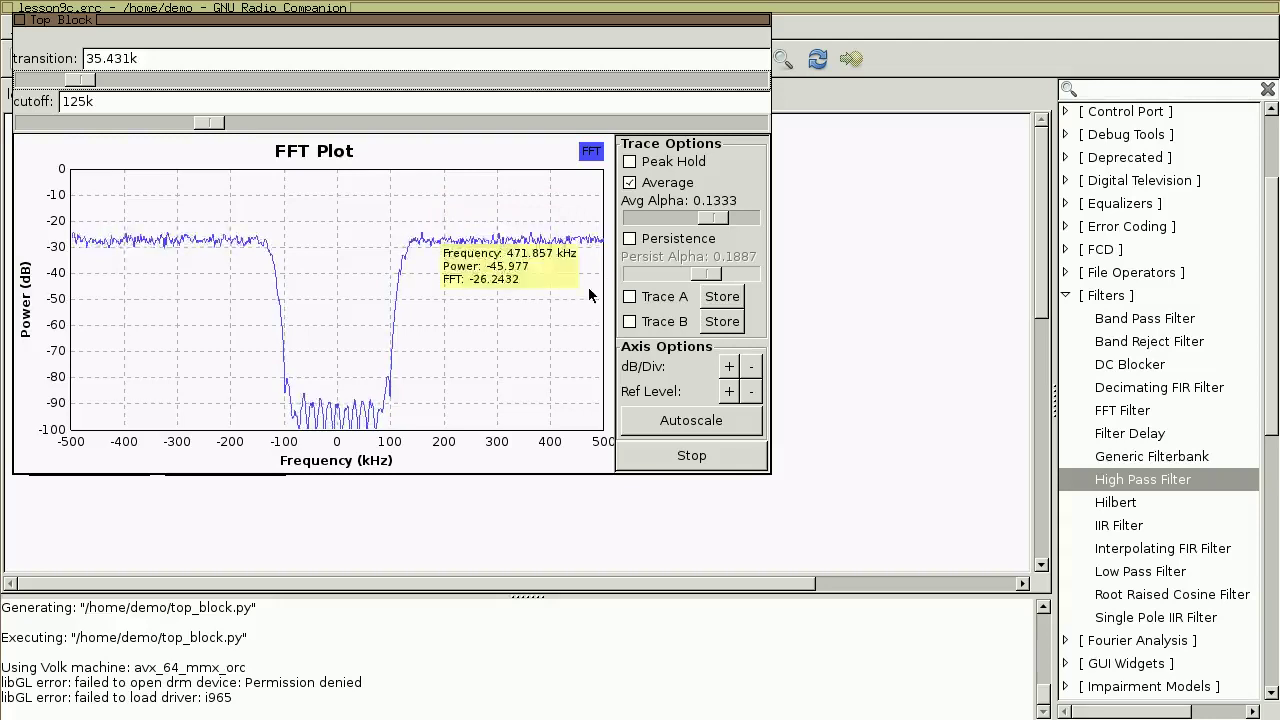
mouse_move(100, 312)
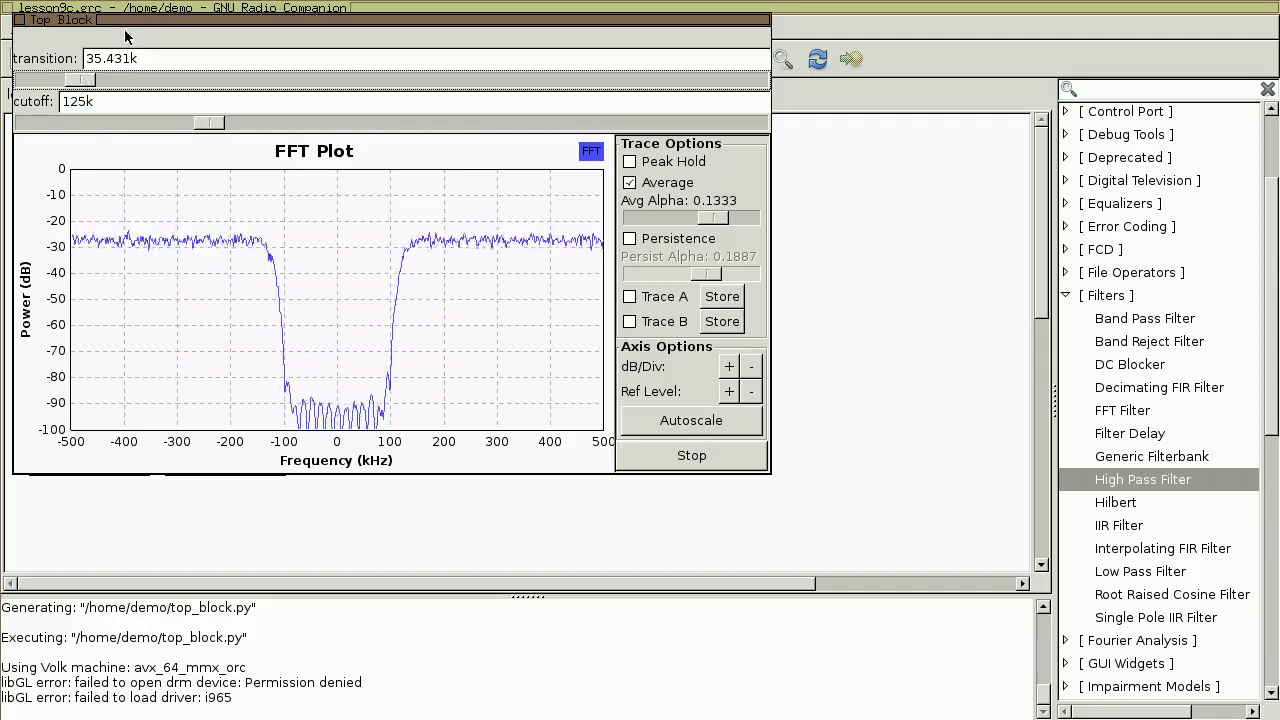
mouse_move(208, 122)
left_mouse_down()
mouse_move(683, 93)
mouse_move(595, 122)
mouse_move(621, 118)
left_mouse_up()
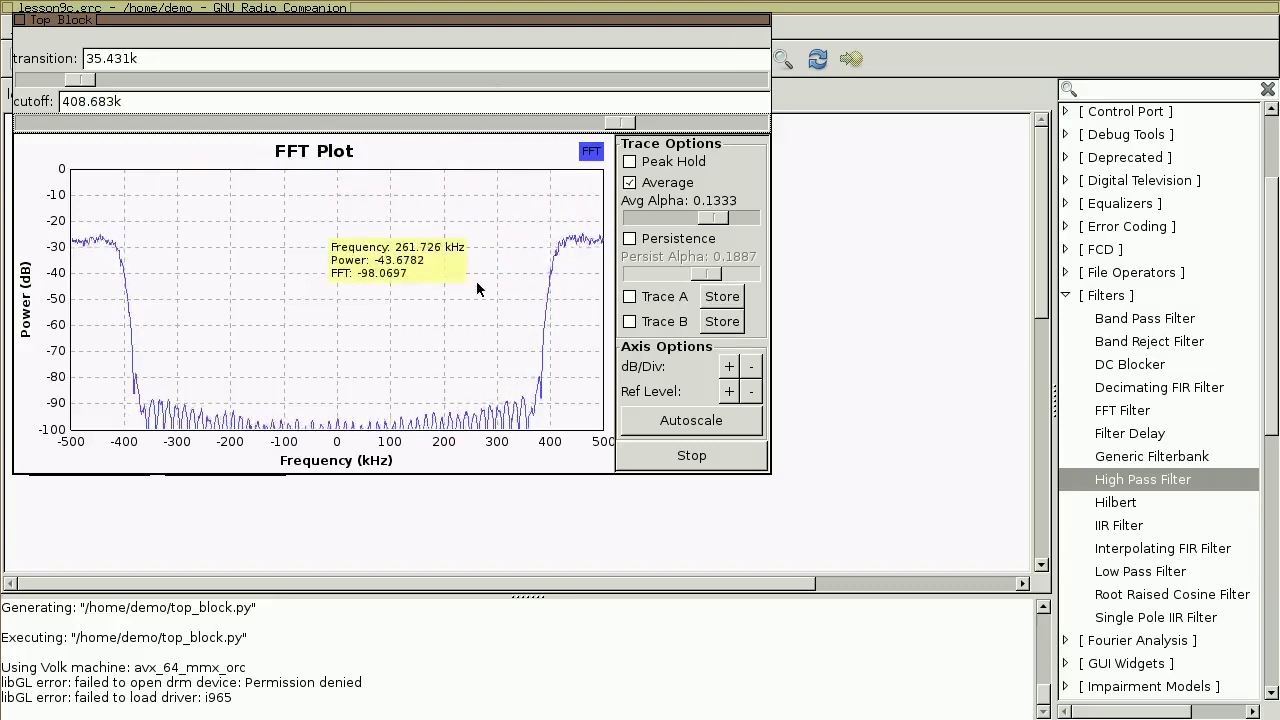
key("alt+F4")
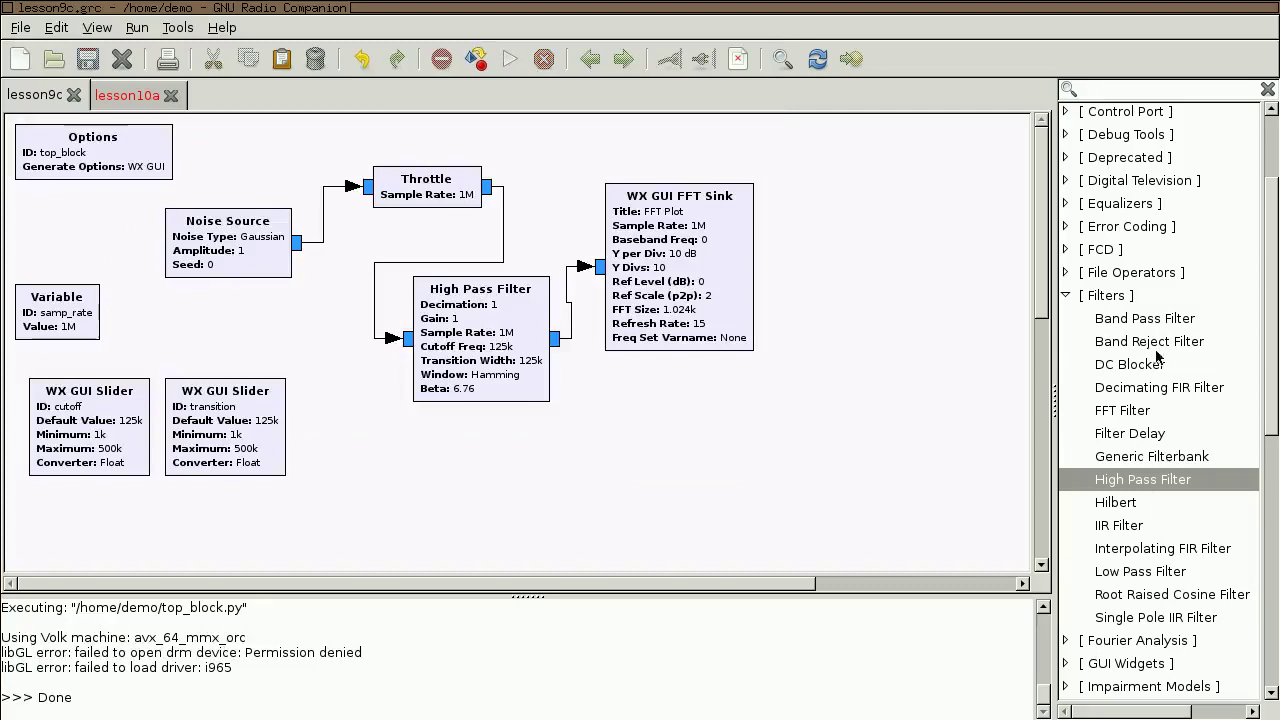
double_click(1143, 342)
left_click(430, 405)
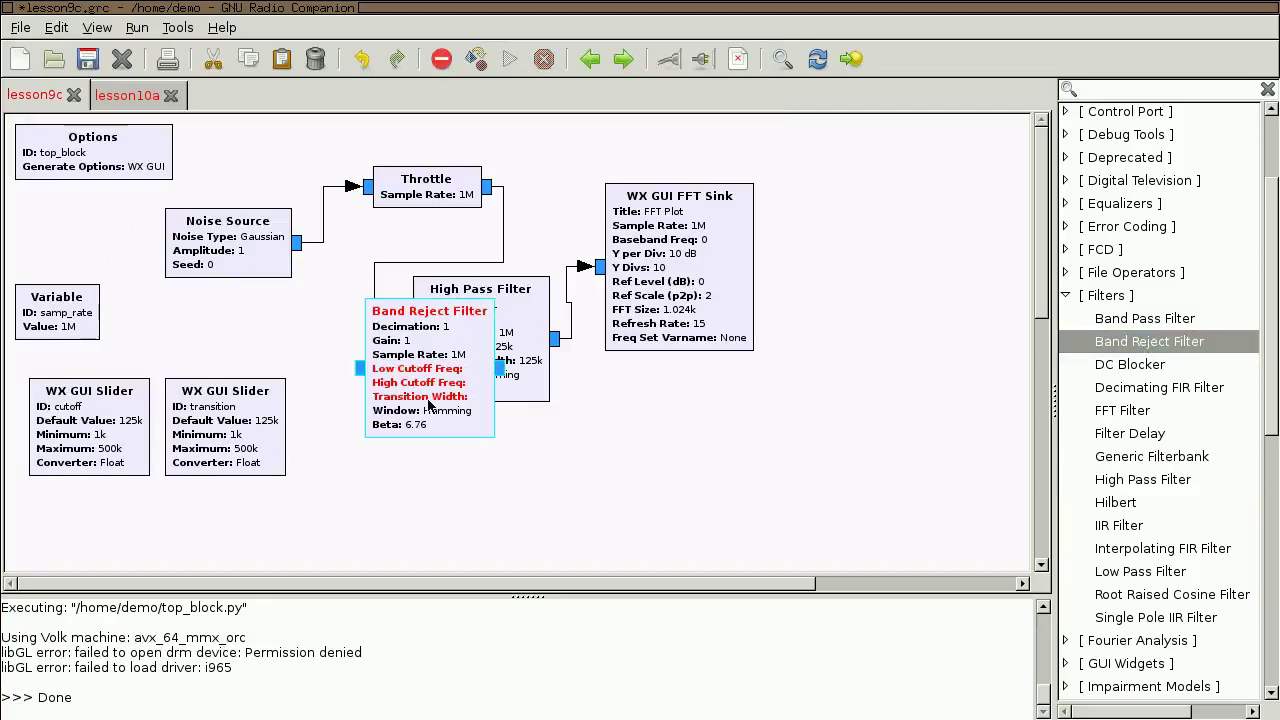
key("Delete")
Add a Band Pass Filter block below the High Pass Filter and feed its input from the Throttle output
double_click(1140, 318)
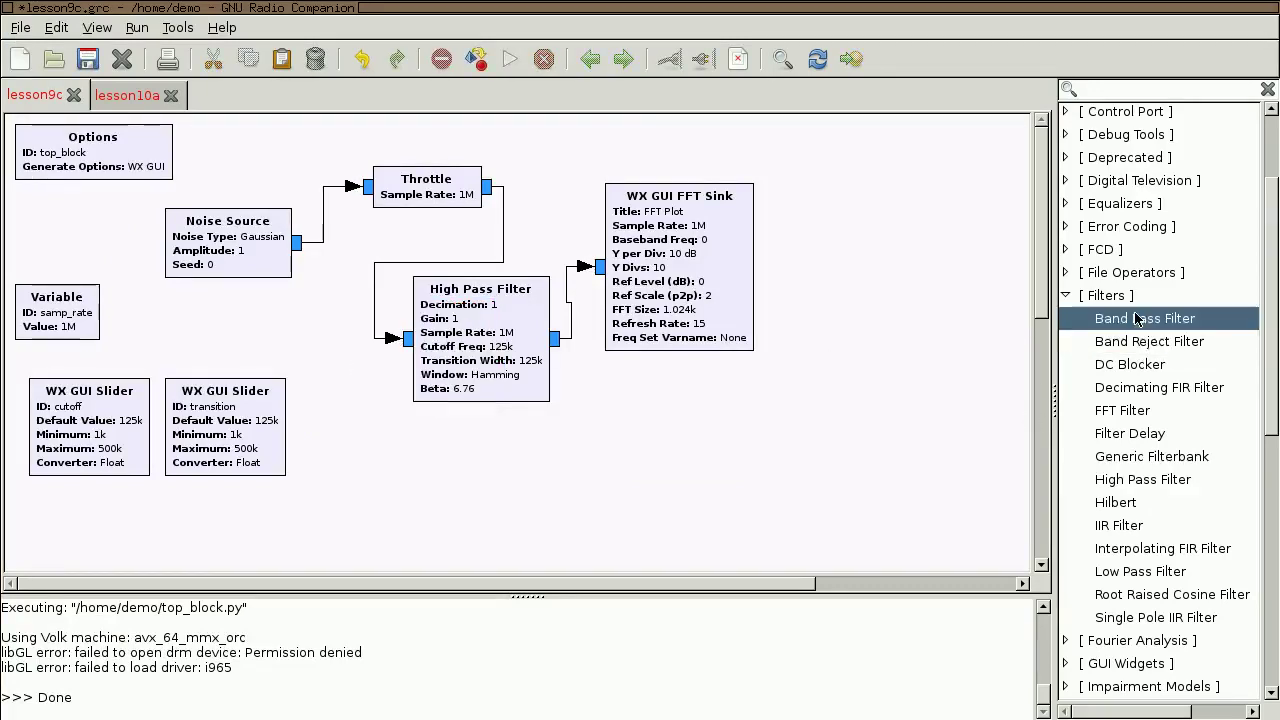
left_click_drag(794, 394, 443, 493)
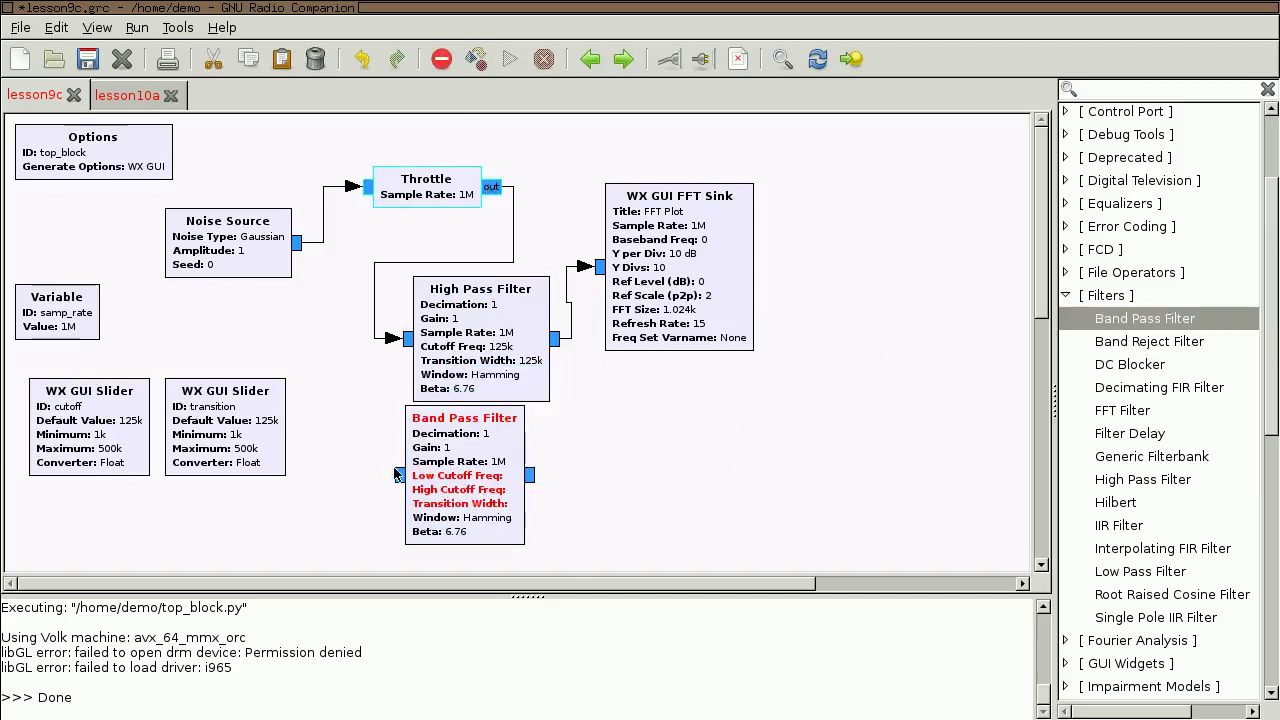
left_click(490, 188)
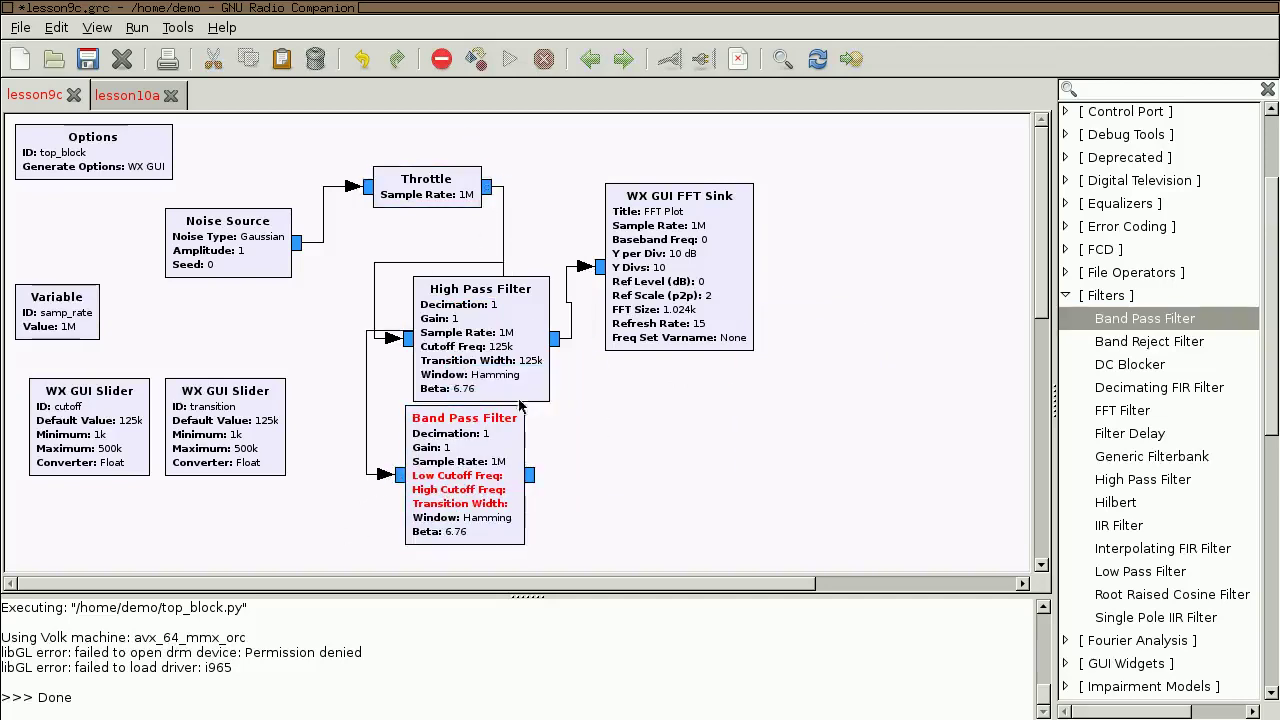
Connect the Band Pass Filter output to the WX GUI FFT Sink input and disable the High Pass Filter
left_click(595, 268)
left_click(520, 372)
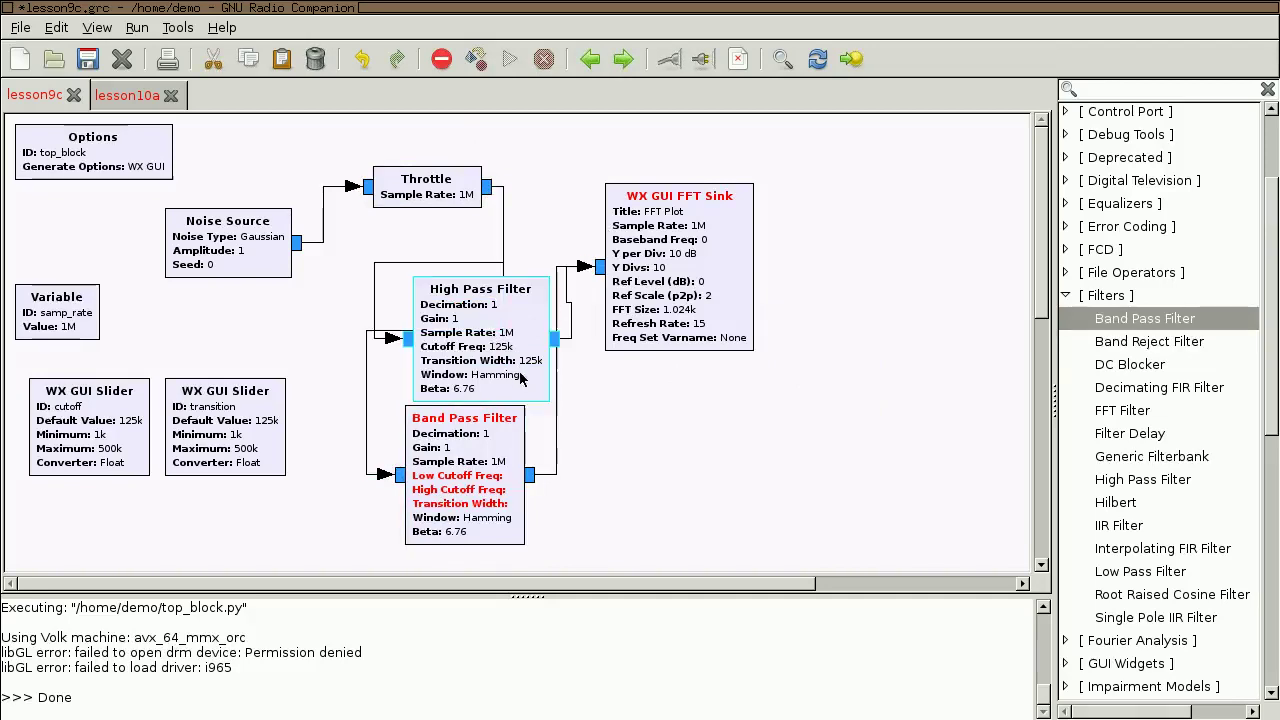
key("d")
Set the Band Pass Filter's Low Cutoff Freq to cutoff, High Cutoff Freq to highcut, and Transition Width to transition
double_click(500, 488)
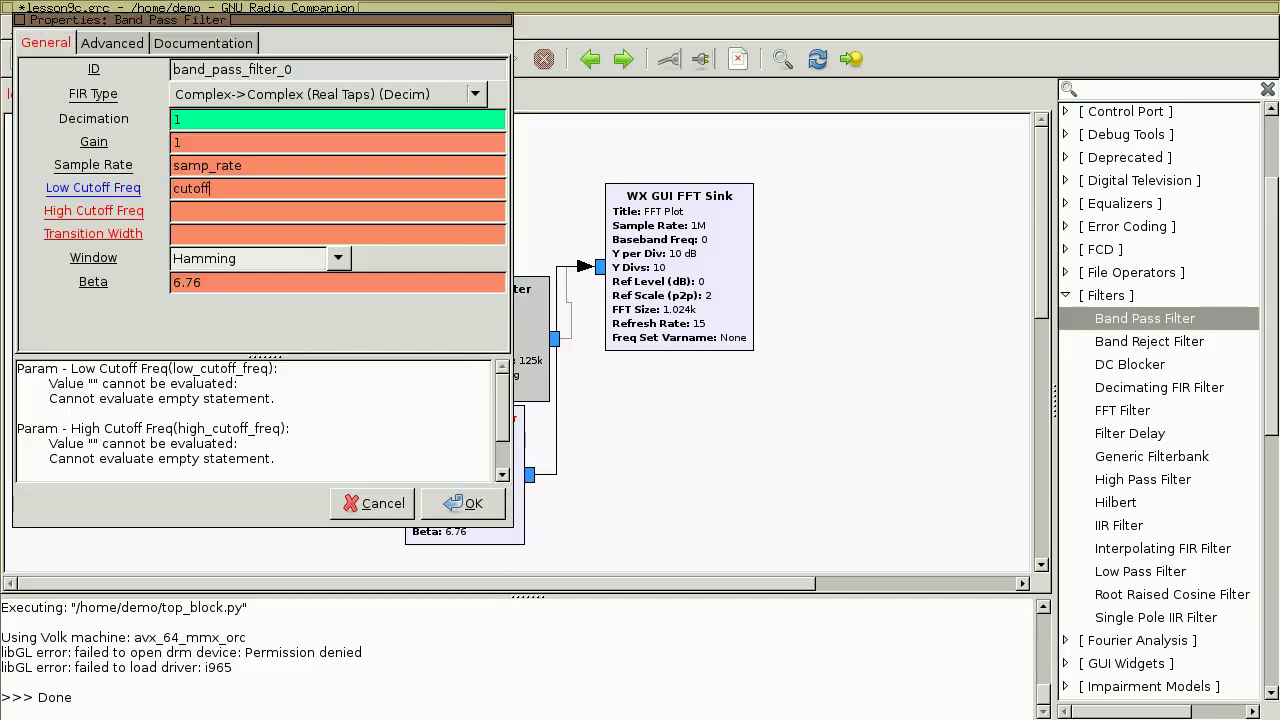
left_click(174, 234)
type("transition")
left_click(189, 213)
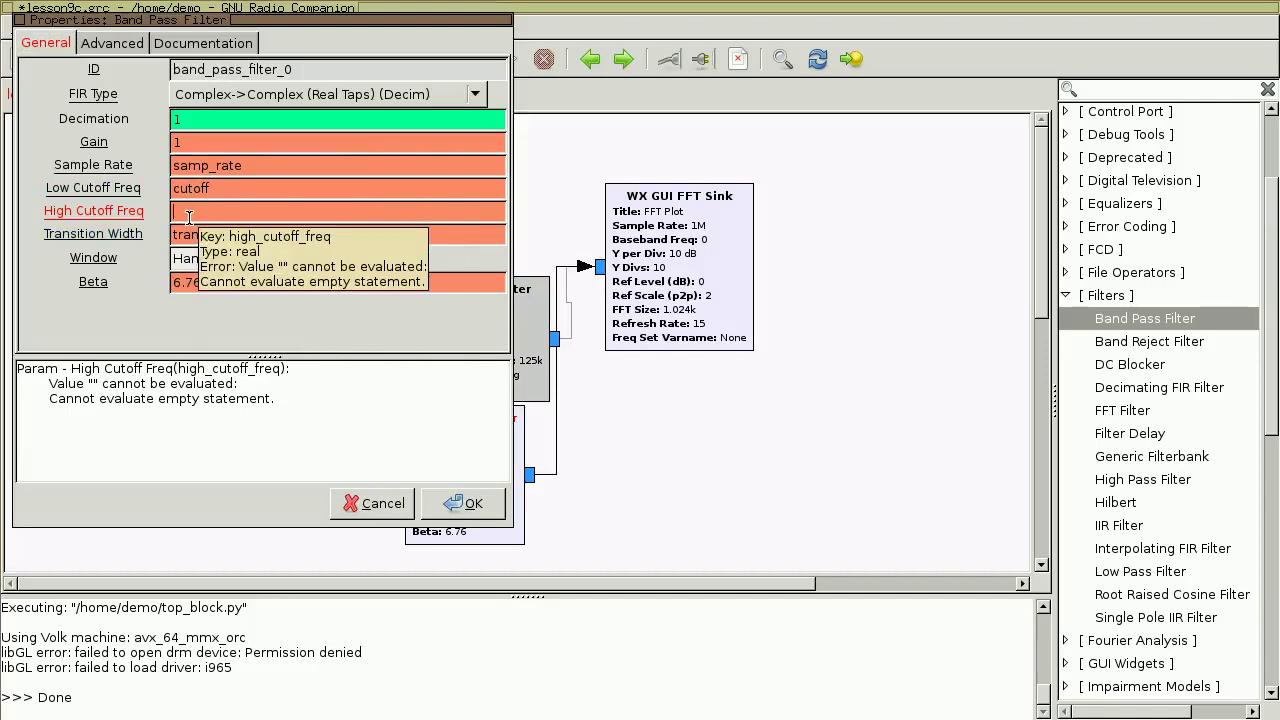
type("highcut")
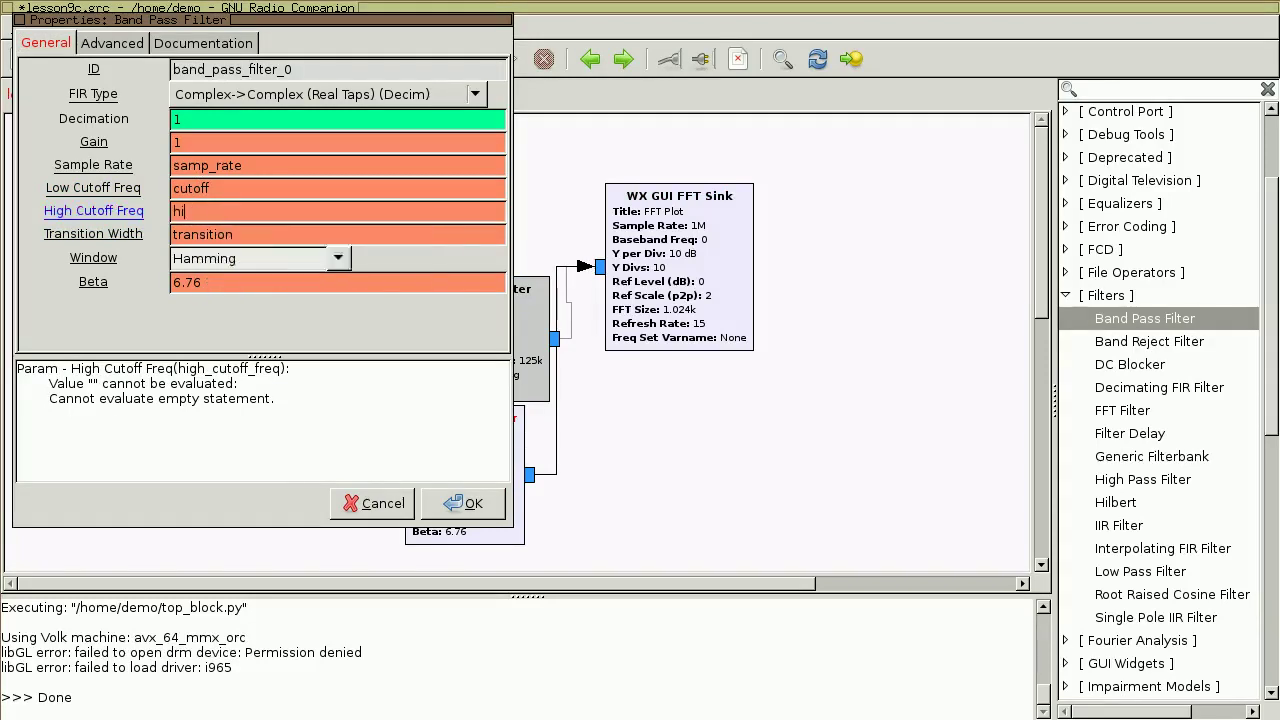
left_click(463, 505)
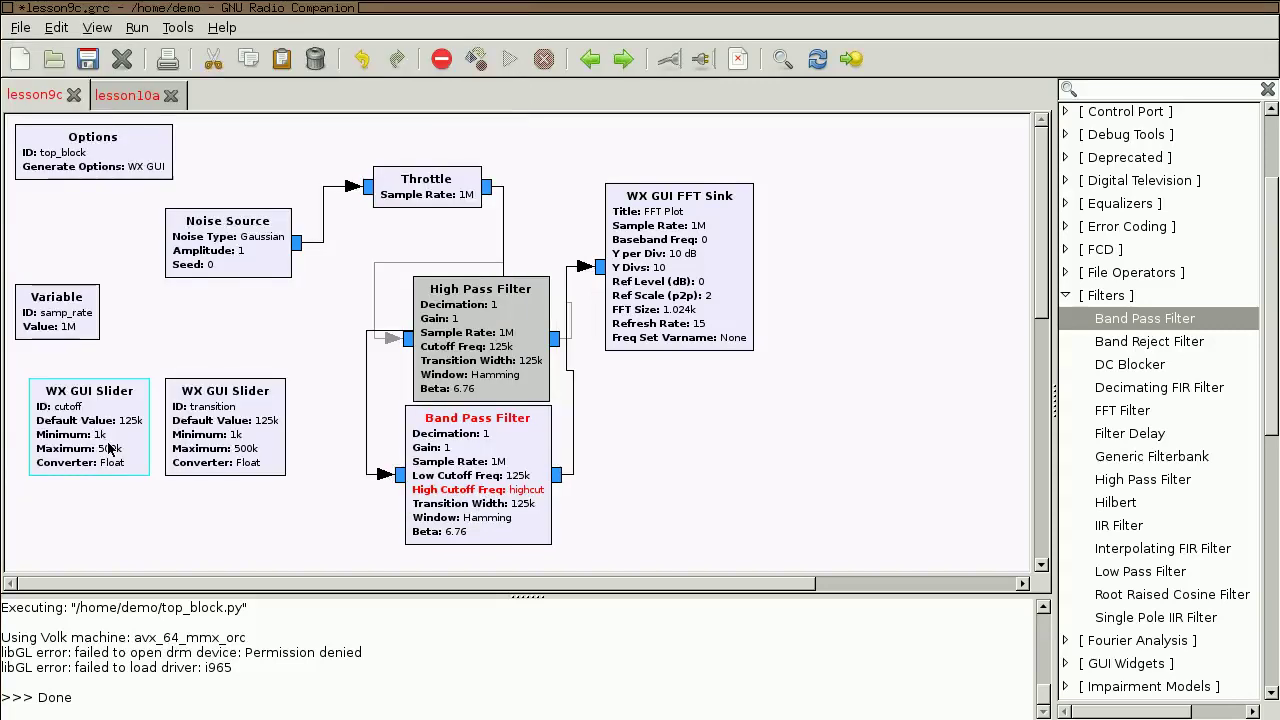
Duplicate the cutoff WX GUI Slider and place the copy below the two existing sliders
right_click(110, 450)
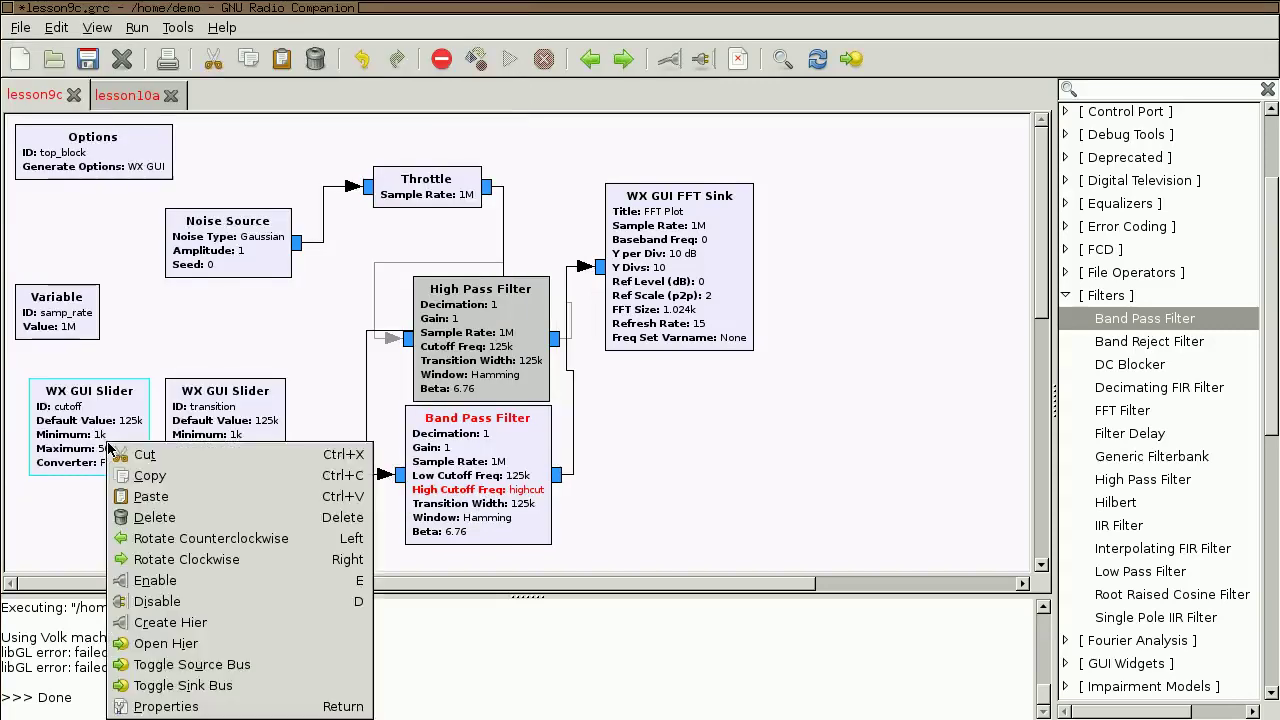
left_click(150, 476)
left_click(199, 541)
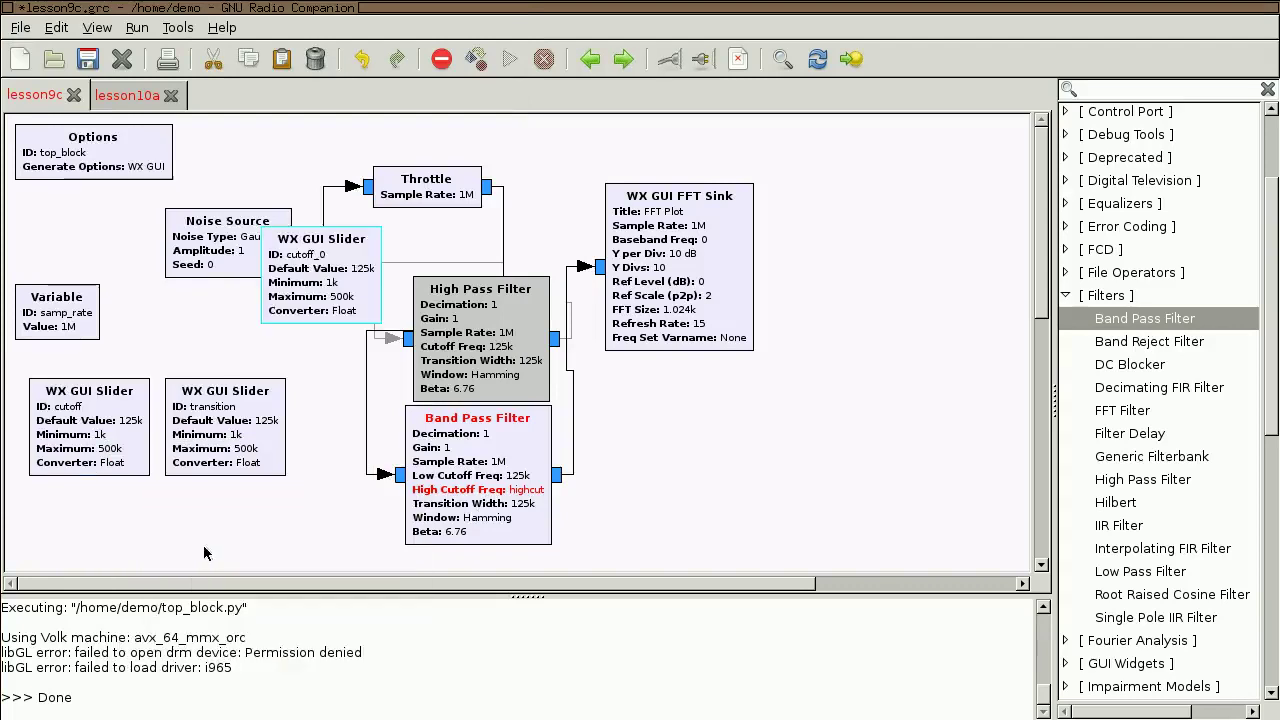
left_click_drag(332, 316, 145, 290)
Set the copied slider's ID to highcut and its Default Value to samp_rate/4
double_click(145, 290)
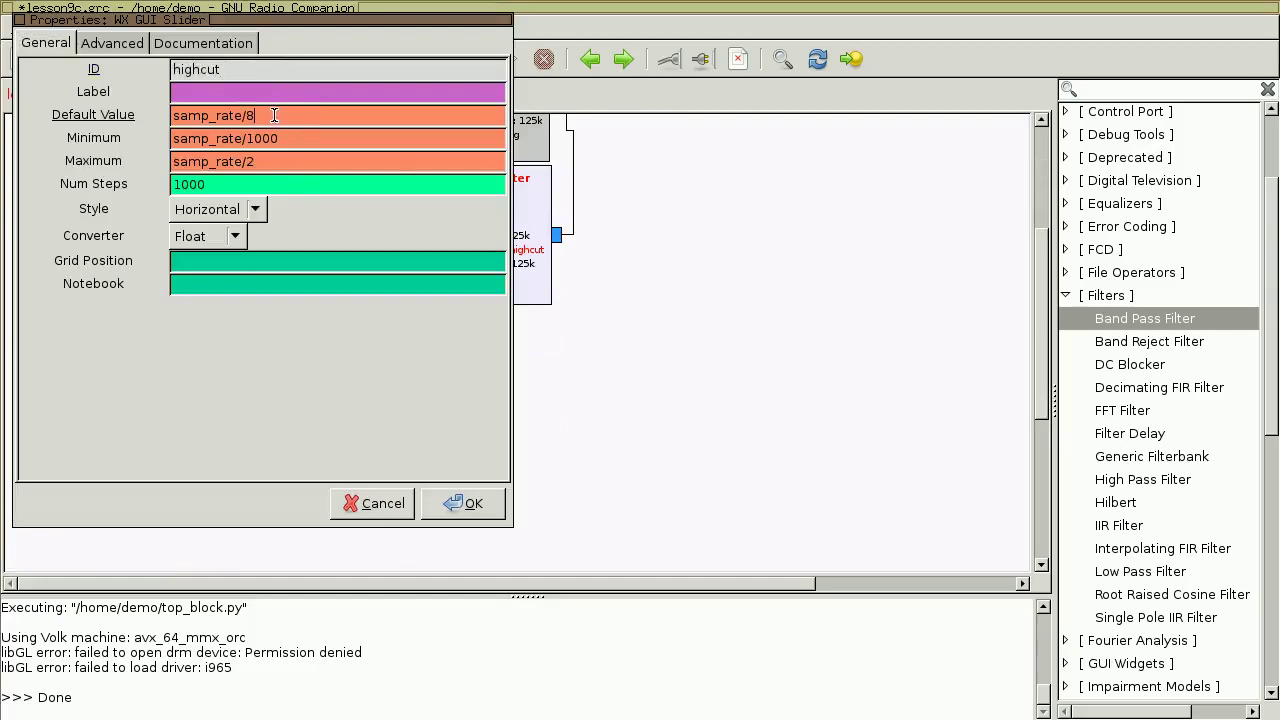
key("BackSpace")
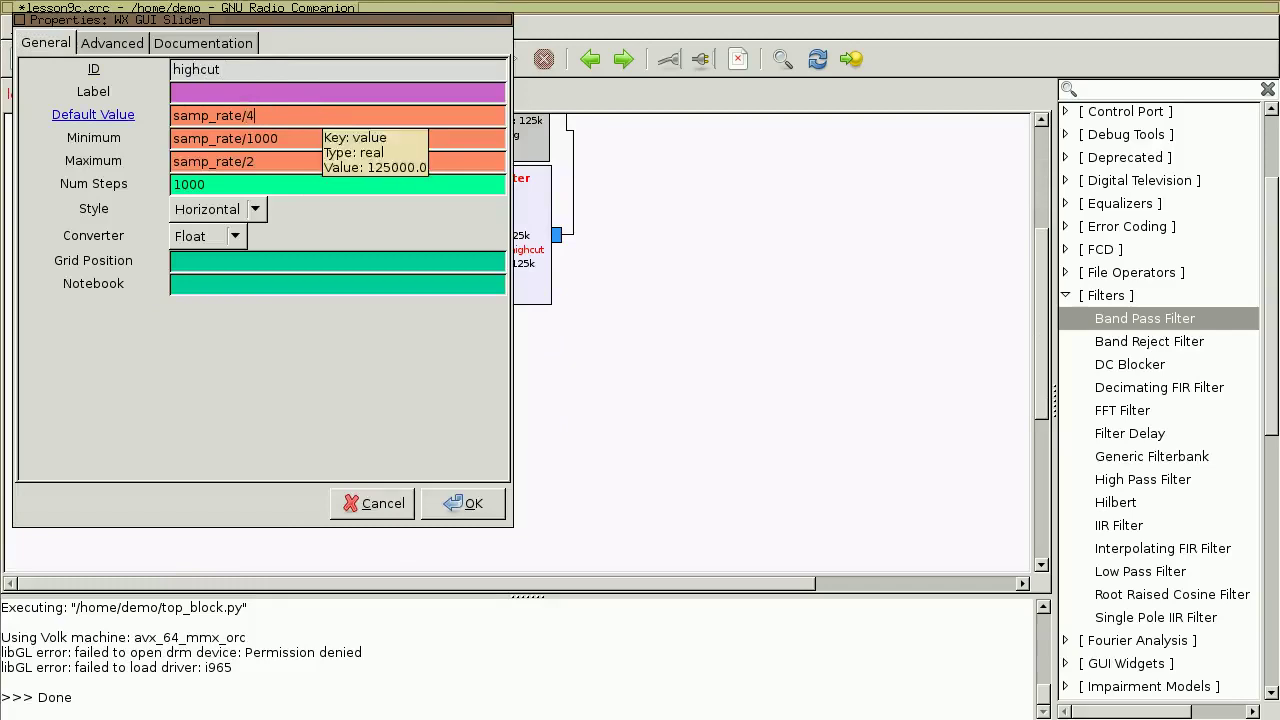
left_click(458, 514)
scroll(437, 486, "up", 3)
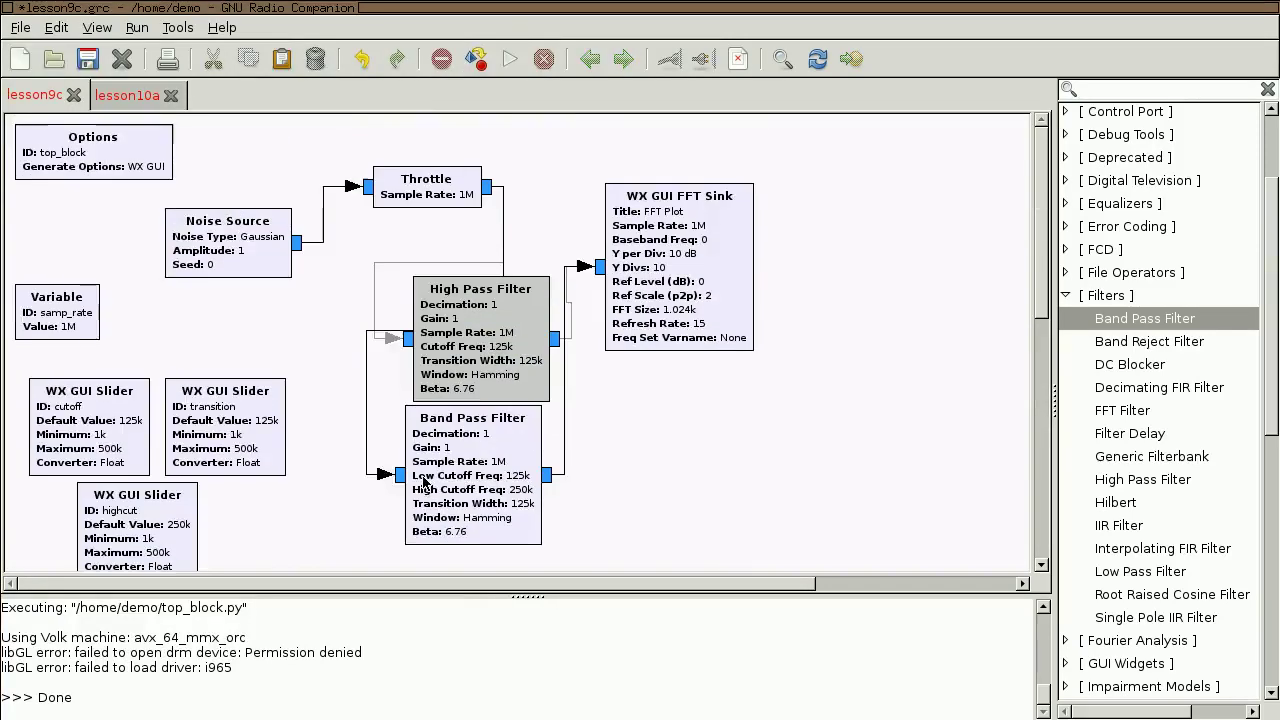
Run the flowgraph, examine the band pass response, and lower the transition to about 56k and the cutoff to about 42k
left_click(511, 57)
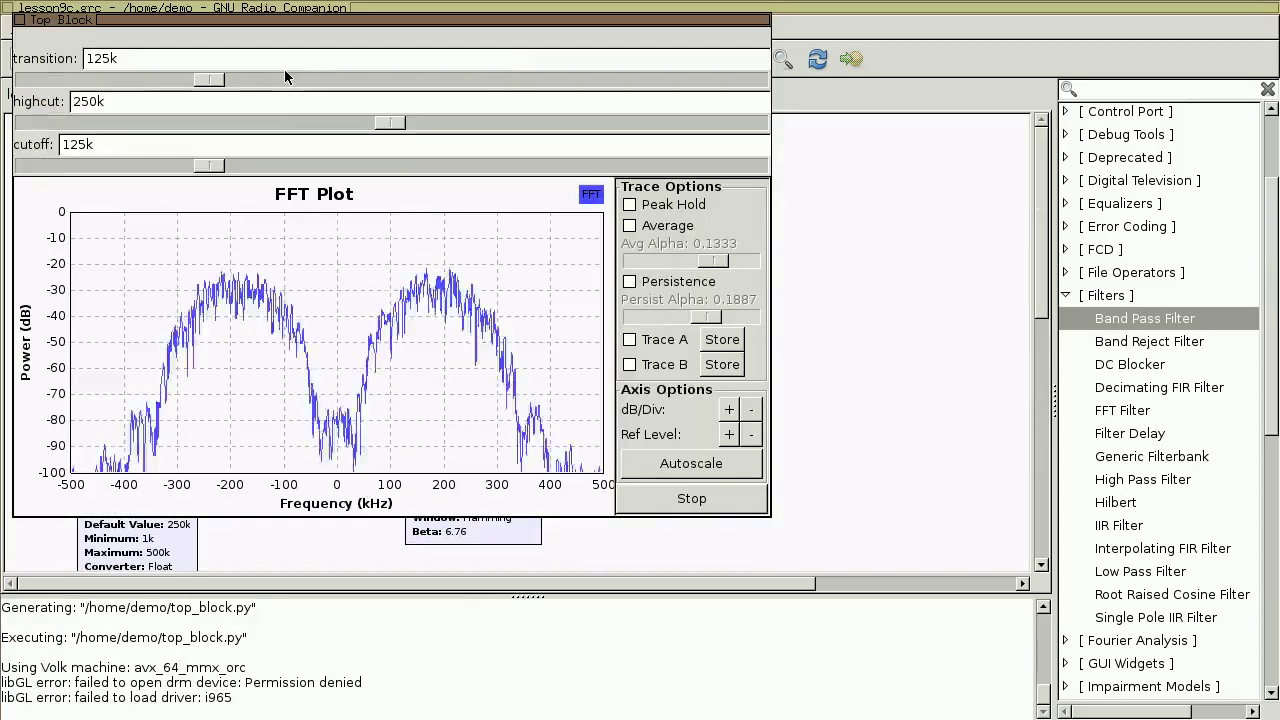
mouse_move(370, 285)
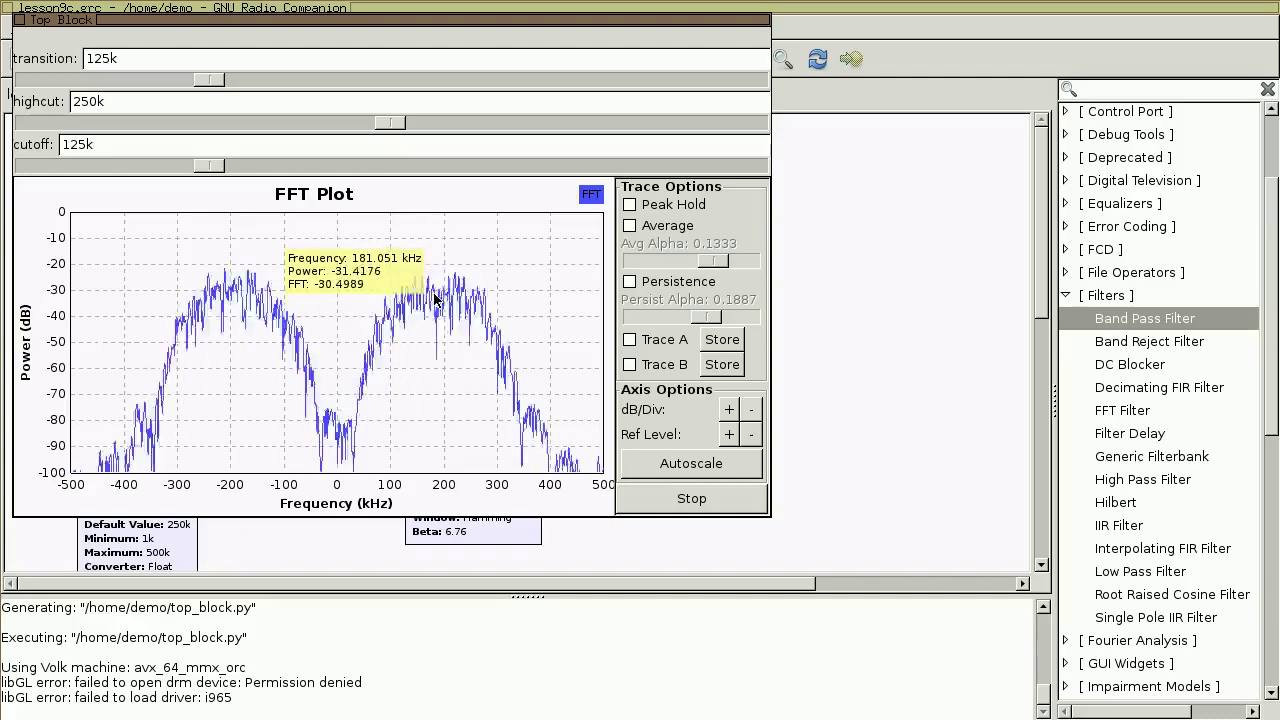
left_click_drag(212, 165, 103, 175)
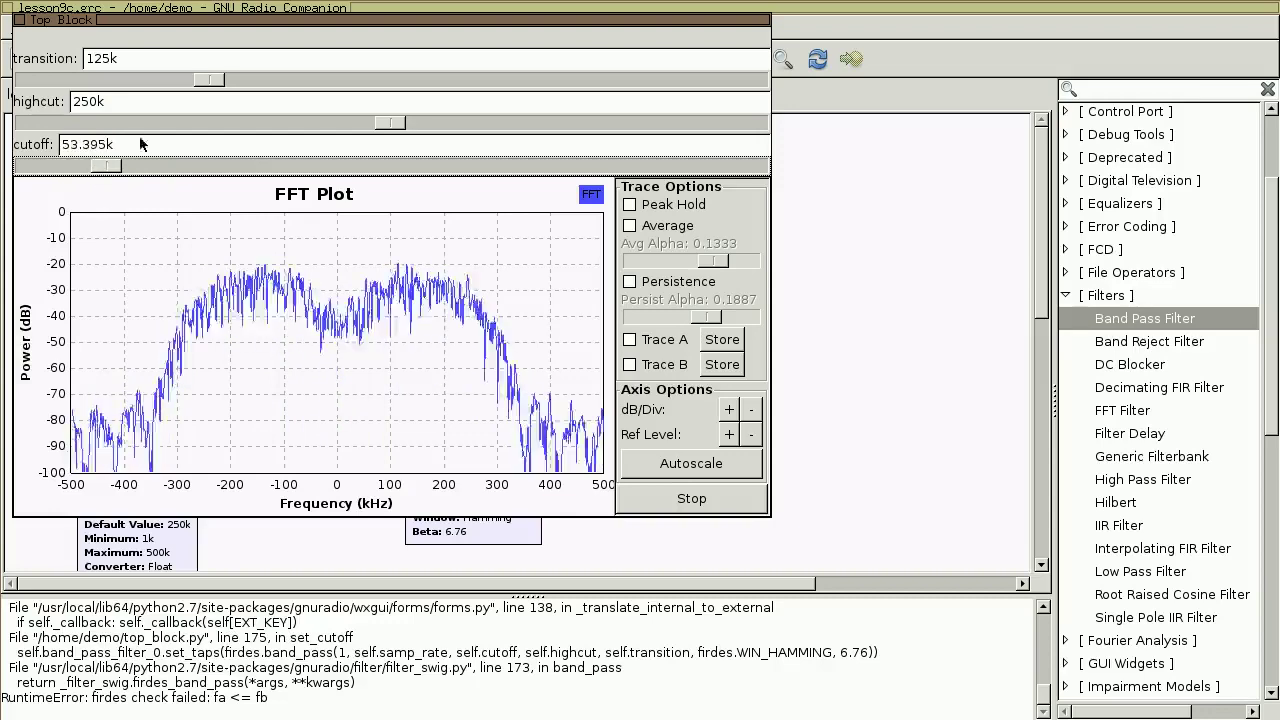
left_click_drag(209, 89, 117, 97)
left_click_drag(112, 165, 98, 166)
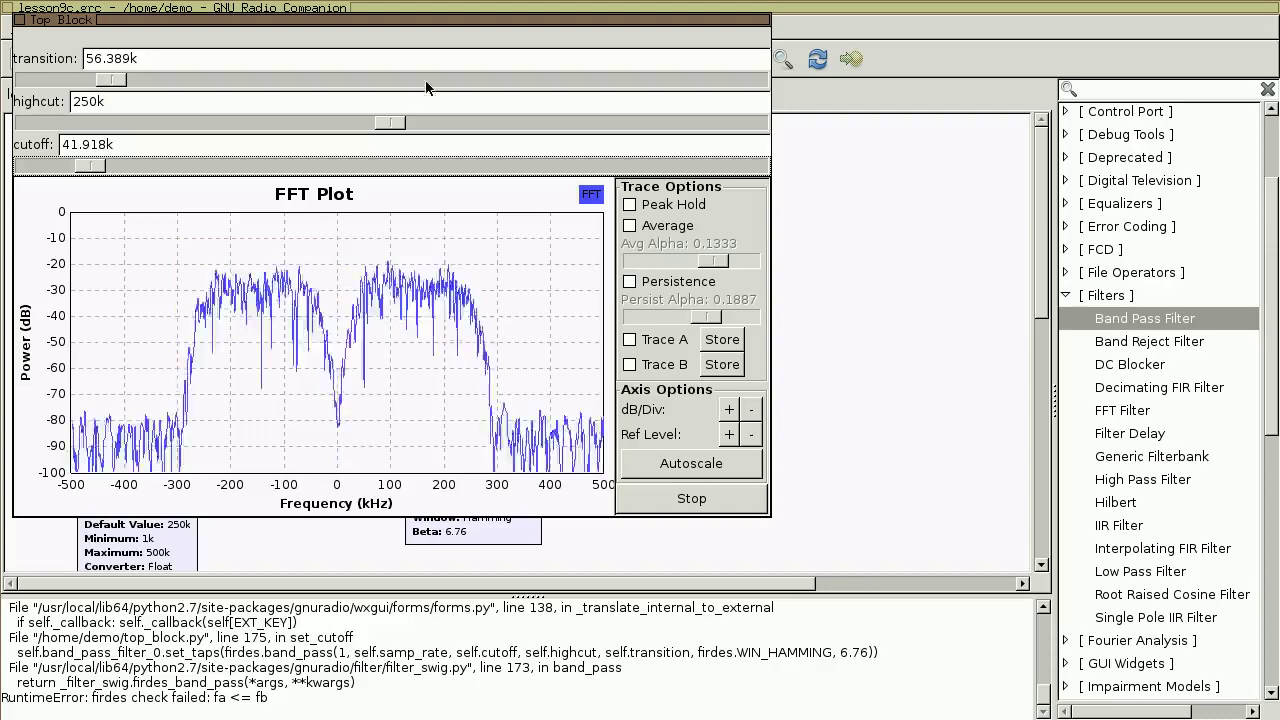
Vary highcut up to about 391k and back to about 239k, with cutoff at about 85k and transition at about 78k
left_click_drag(391, 127, 394, 125)
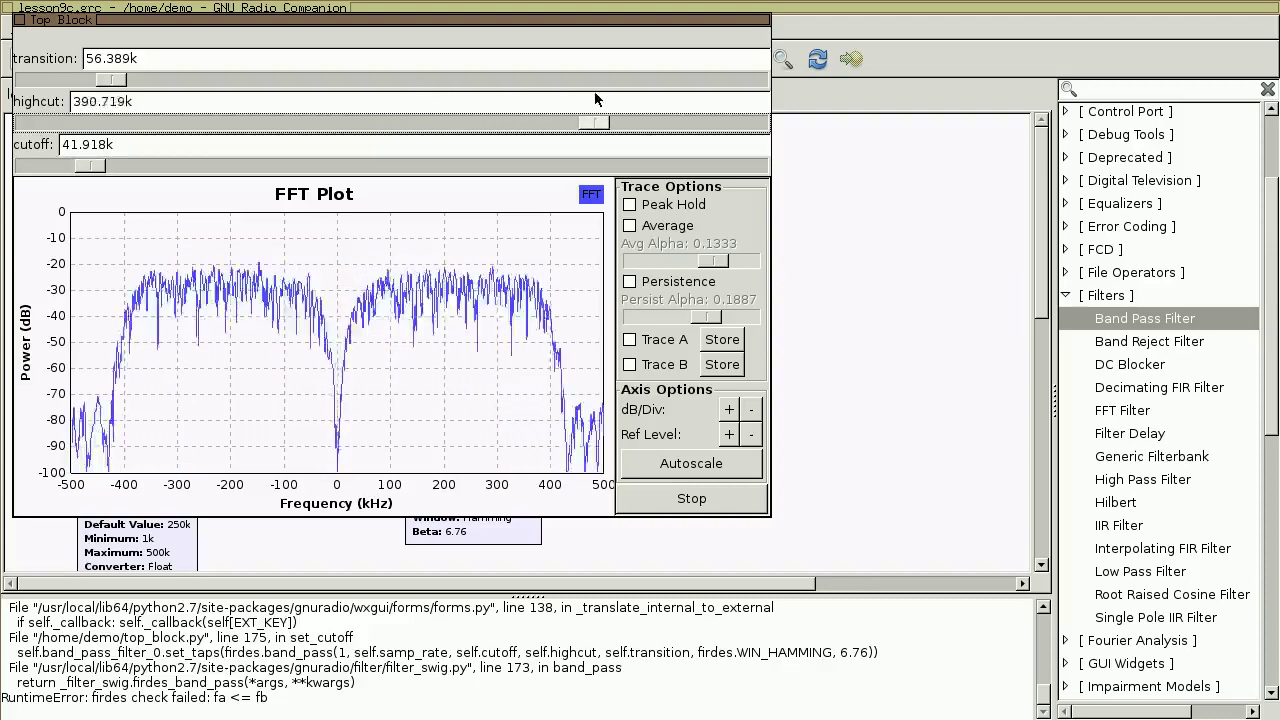
left_click_drag(659, 102, 577, 101)
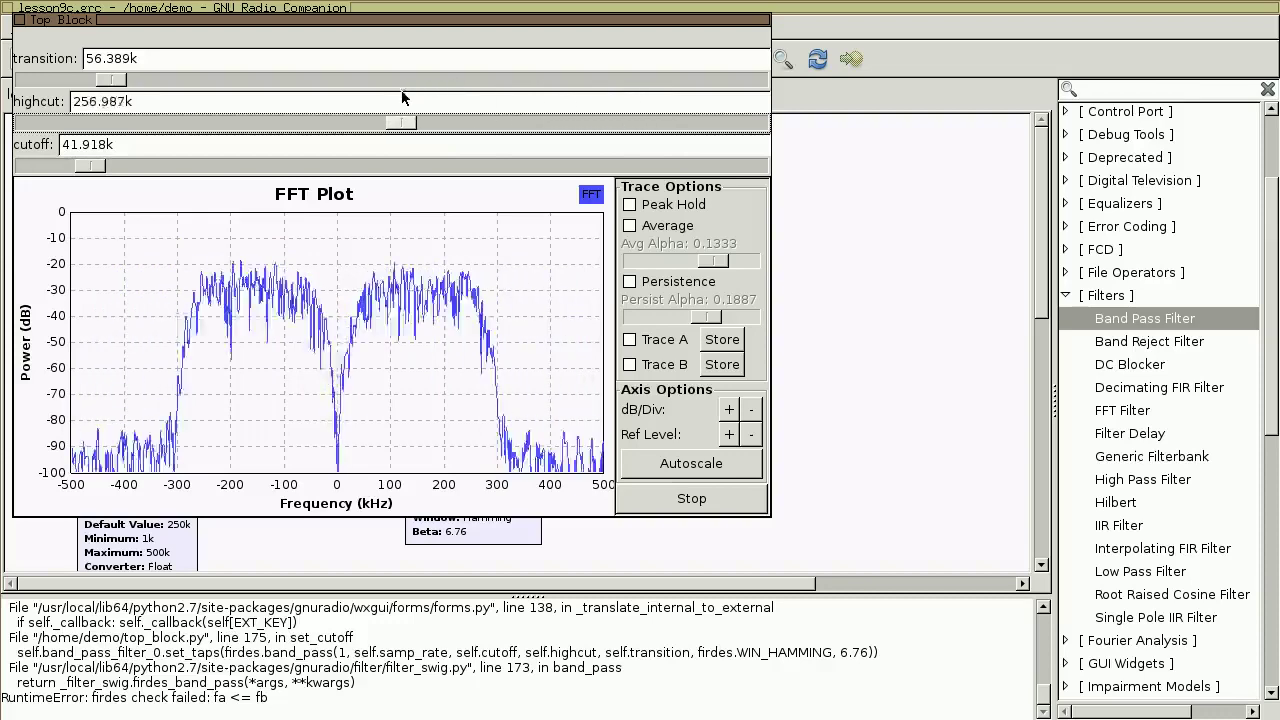
left_click_drag(84, 163, 97, 168)
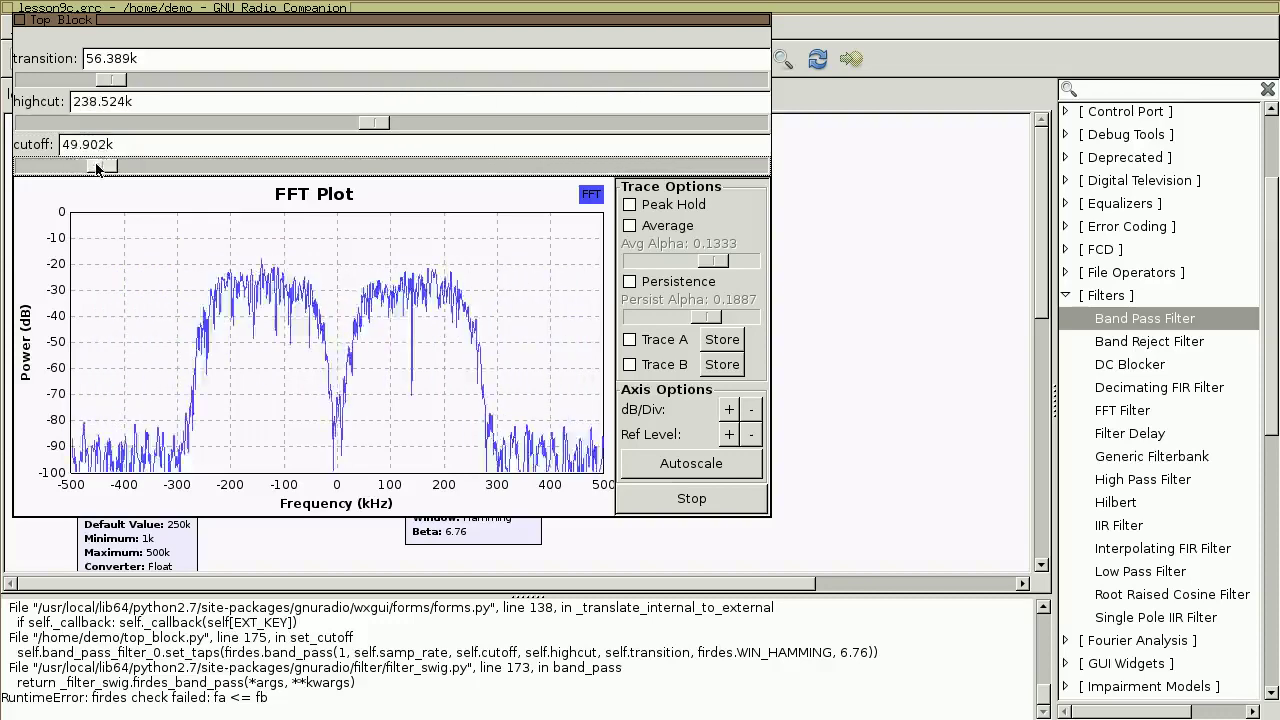
left_click_drag(117, 80, 69, 83)
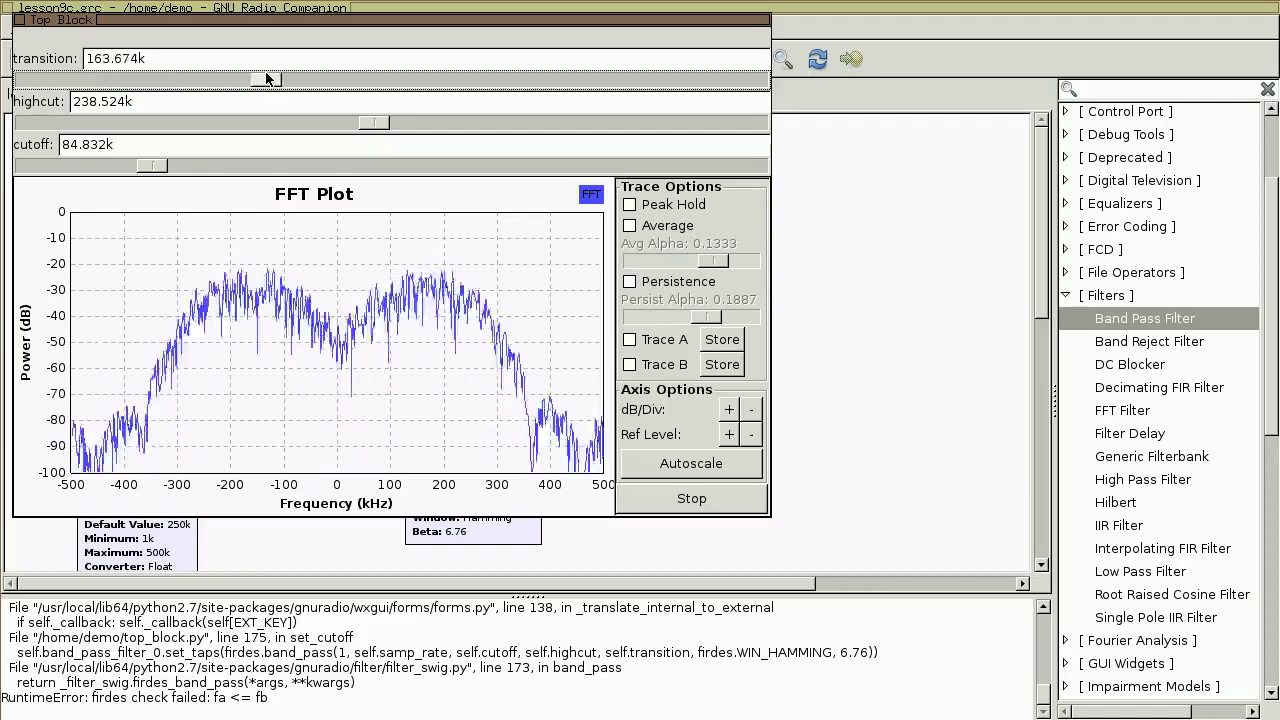
Set highcut to about 305k, cutoff to about 255k and transition to about 119k, examine both passbands, and close the plot
left_click_drag(385, 122, 401, 123)
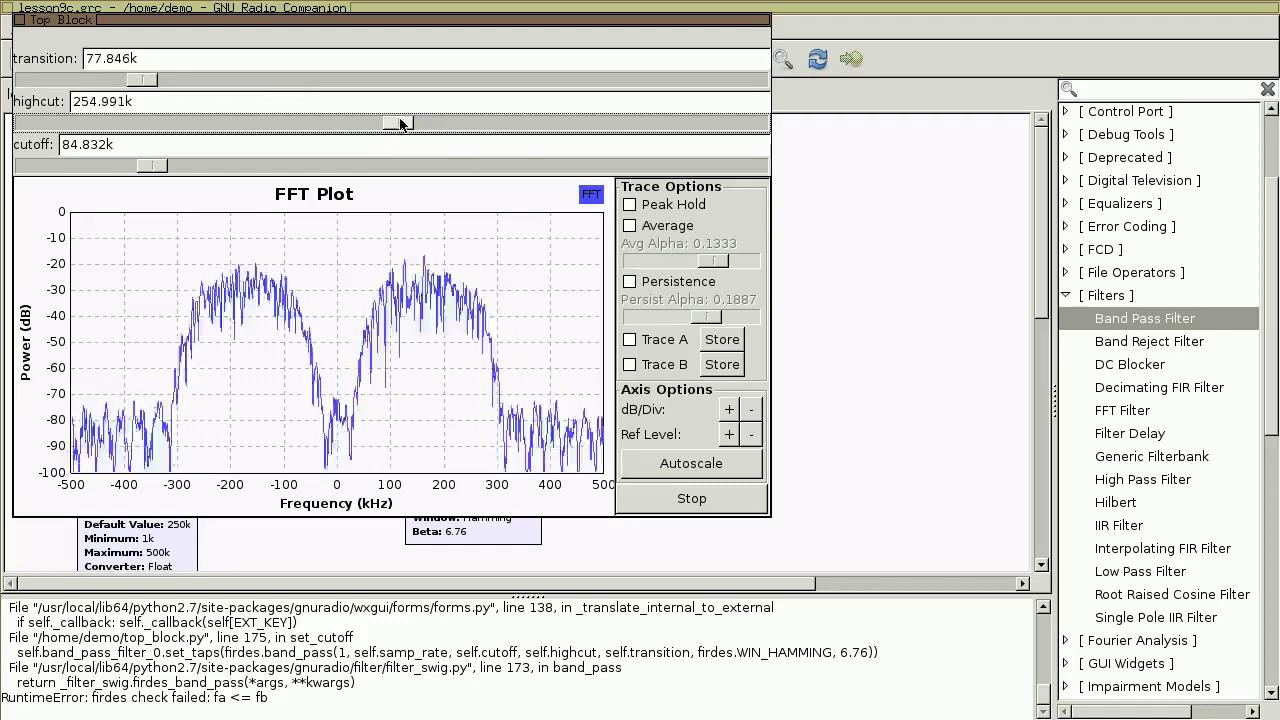
left_click_drag(164, 184, 309, 158)
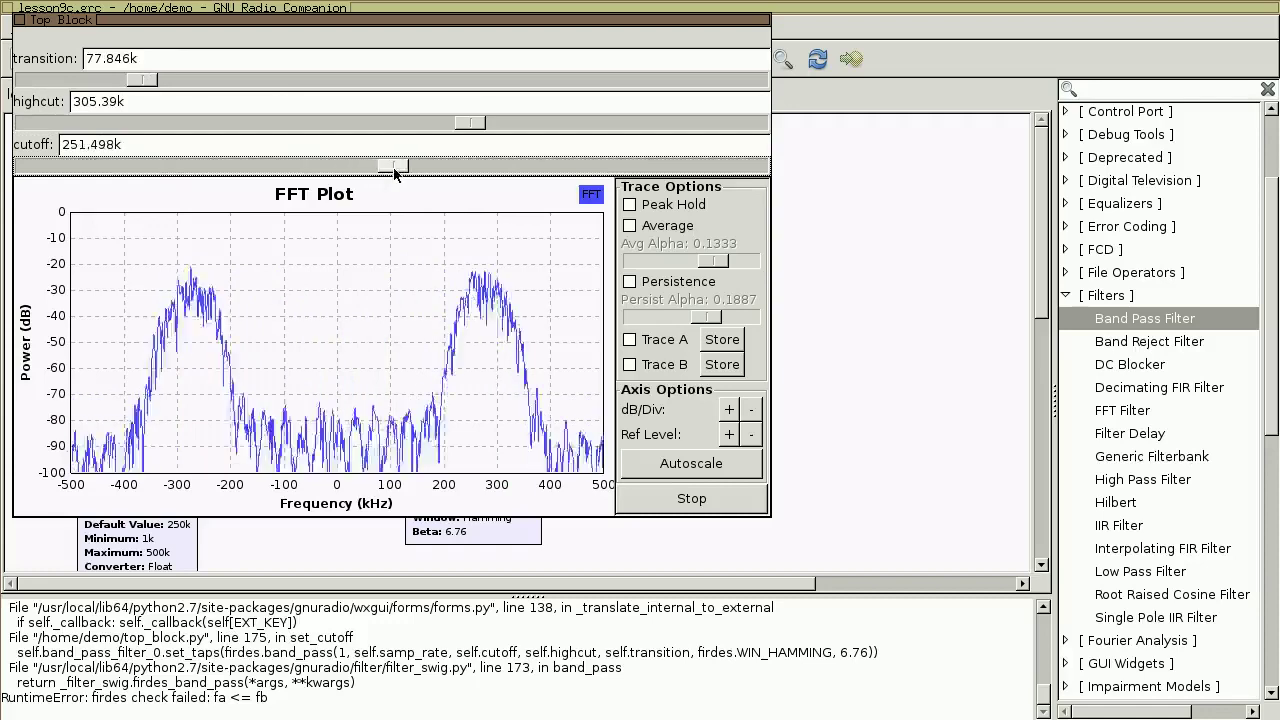
left_click_drag(127, 80, 197, 84)
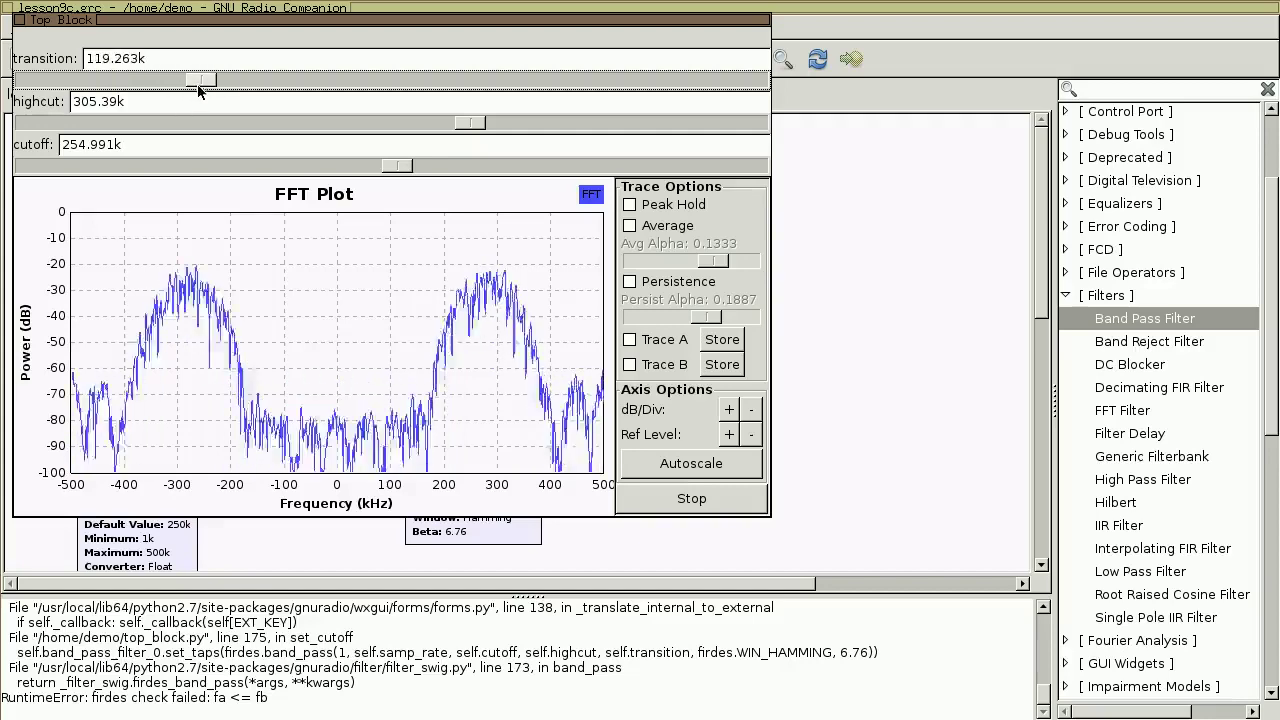
mouse_move(178, 300)
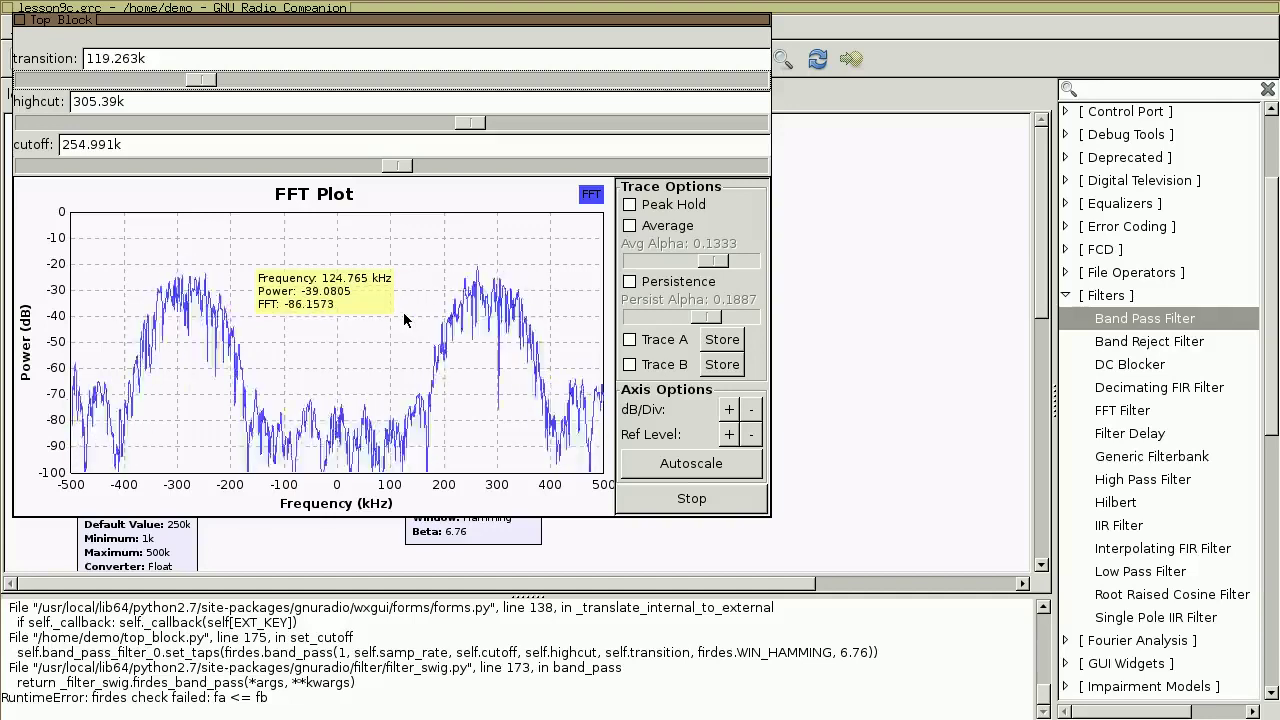
key("alt+Tab")
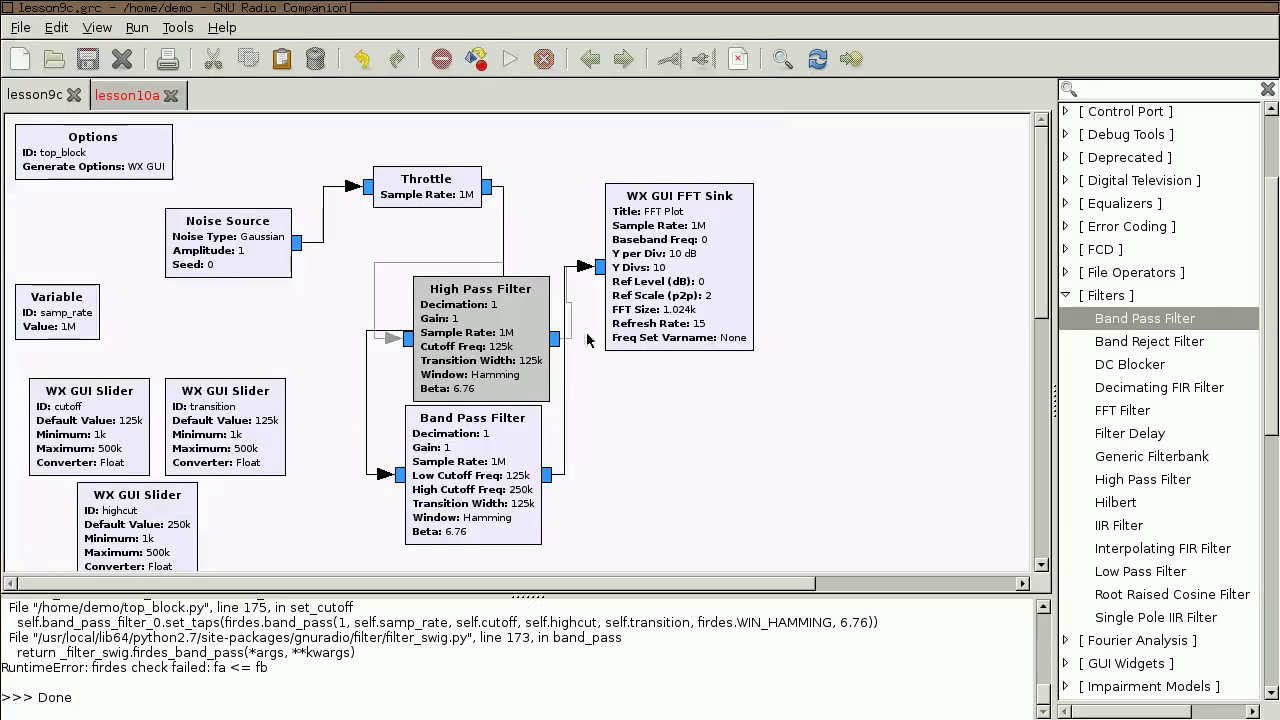
Change the Band Pass Filter's FIR Type to Complex->Complex (Complex Taps) (Decim)
double_click(497, 449)
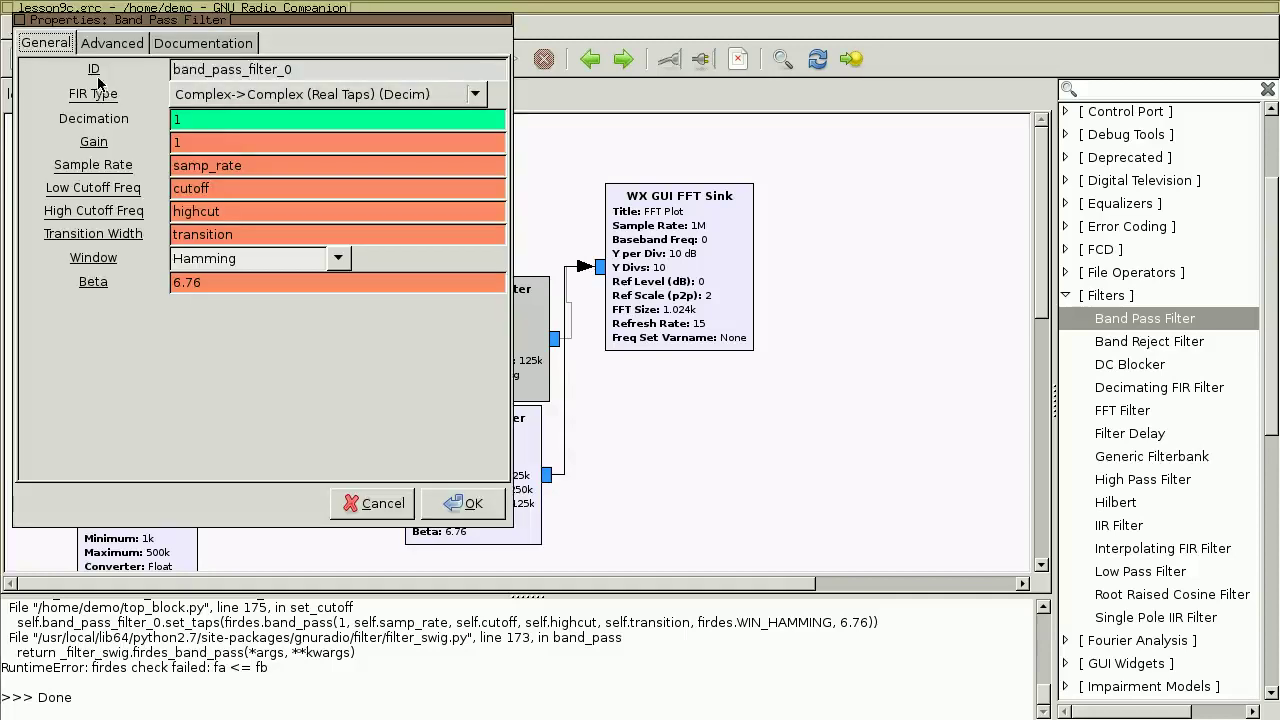
left_click(455, 96)
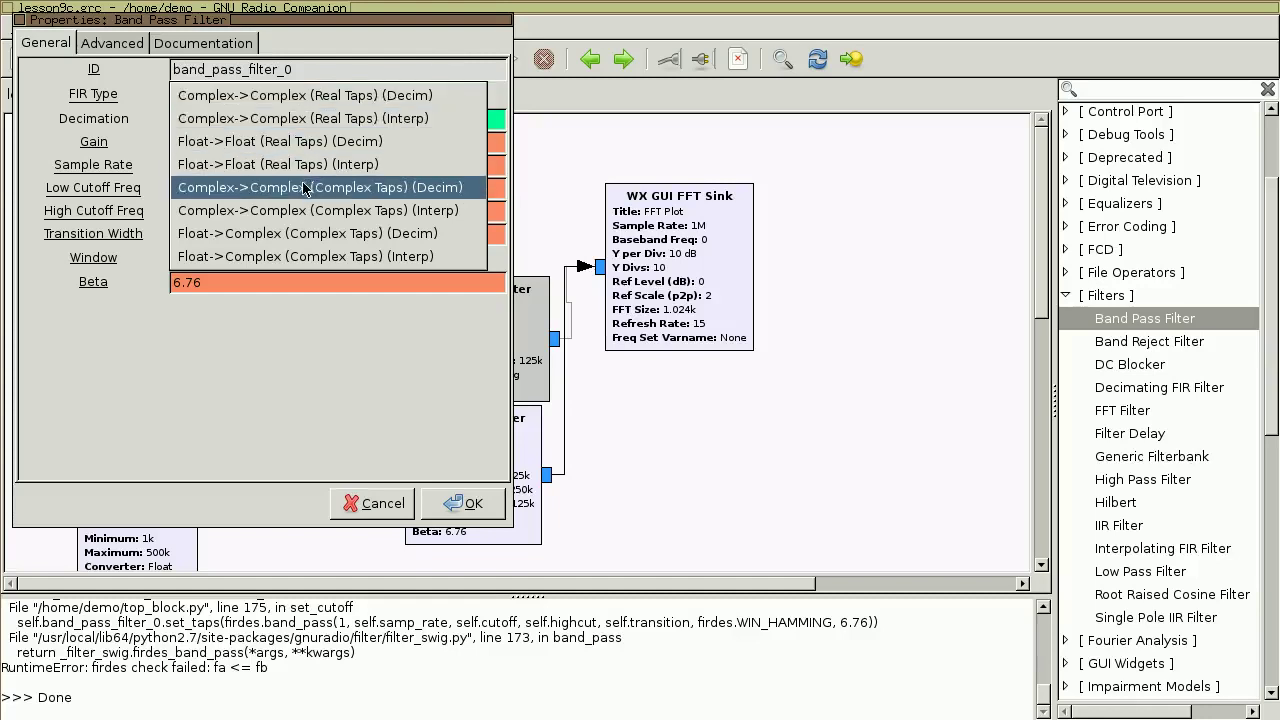
left_click(361, 191)
left_click(465, 503)
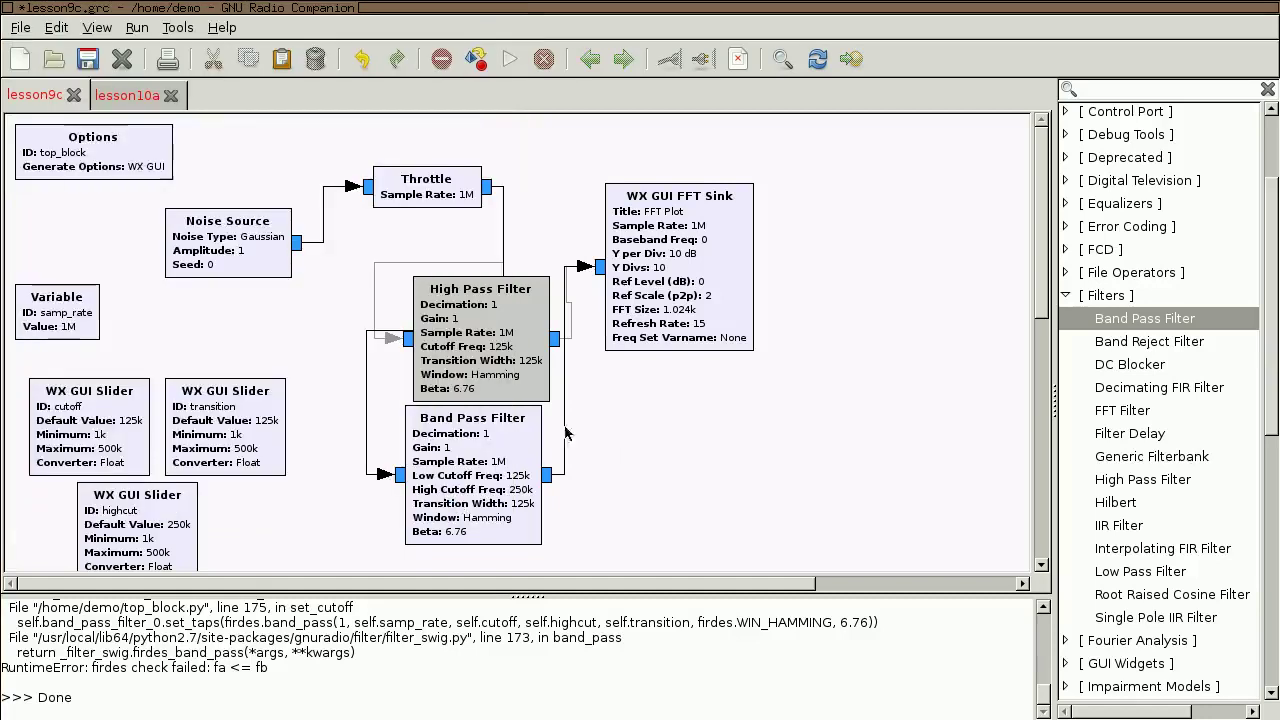
Run the flowgraph with complex taps and set highcut to about 327k, cutoff to about 209k and transition to about 42k
left_click(510, 60)
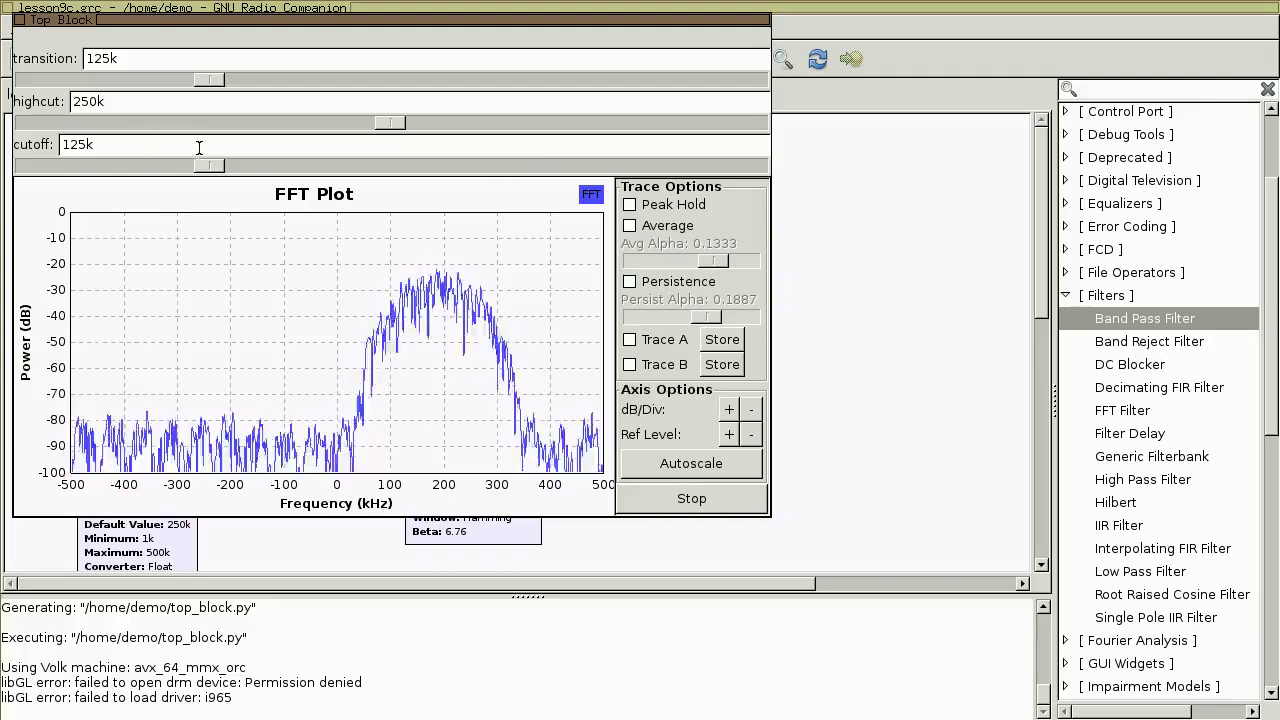
left_click_drag(390, 122, 530, 143)
left_click_drag(752, 100, 667, 98)
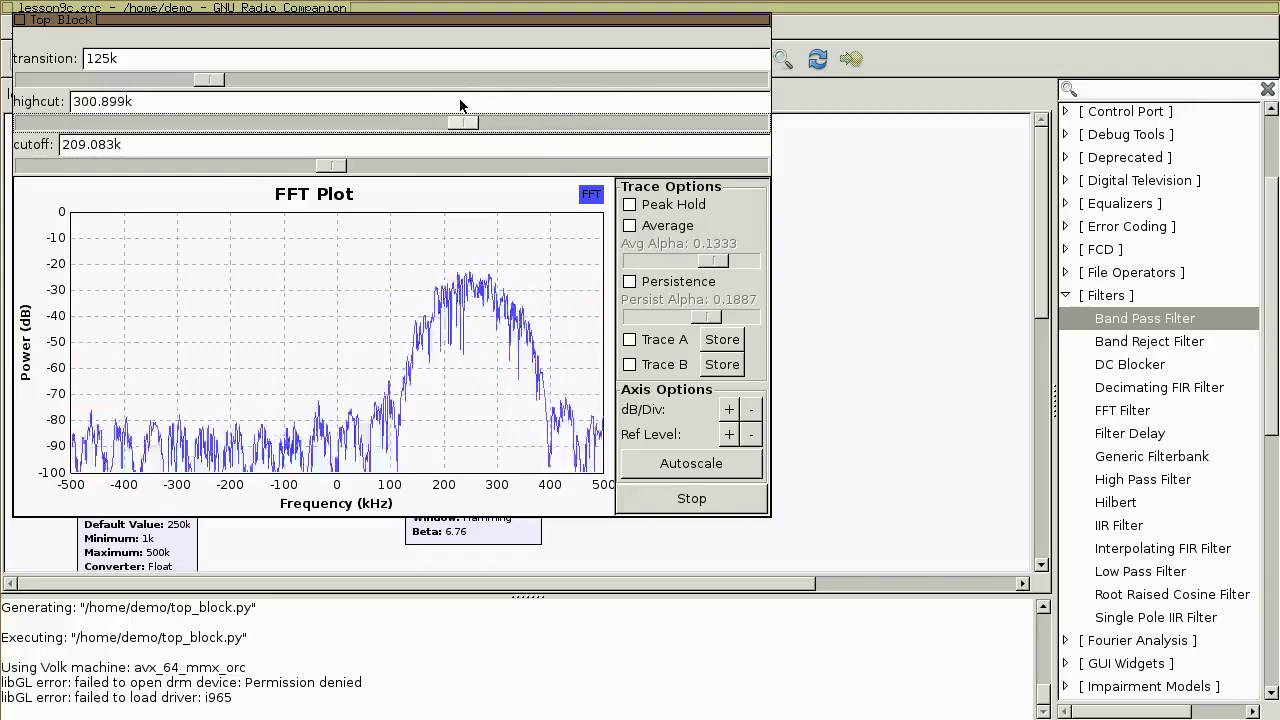
left_click_drag(237, 80, 120, 80)
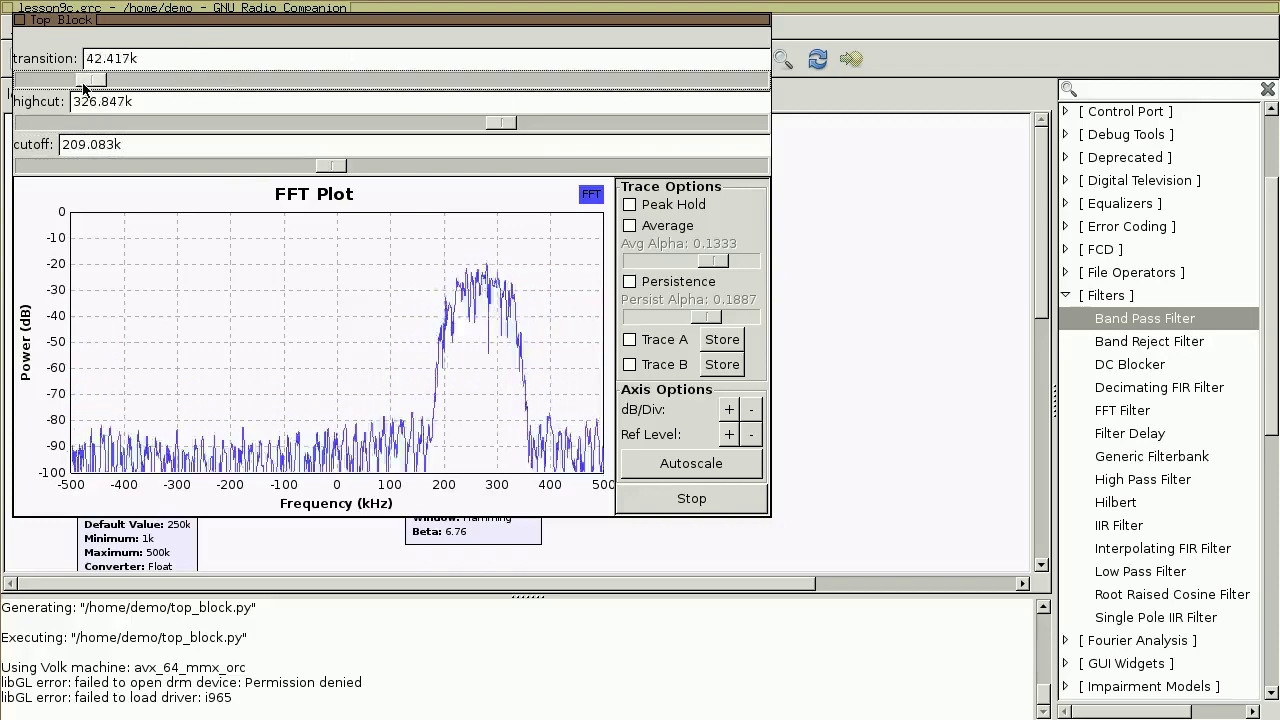
Lower cutoff to about 13k, examine the widened passband, and close the plot
left_click_drag(331, 165, 264, 166)
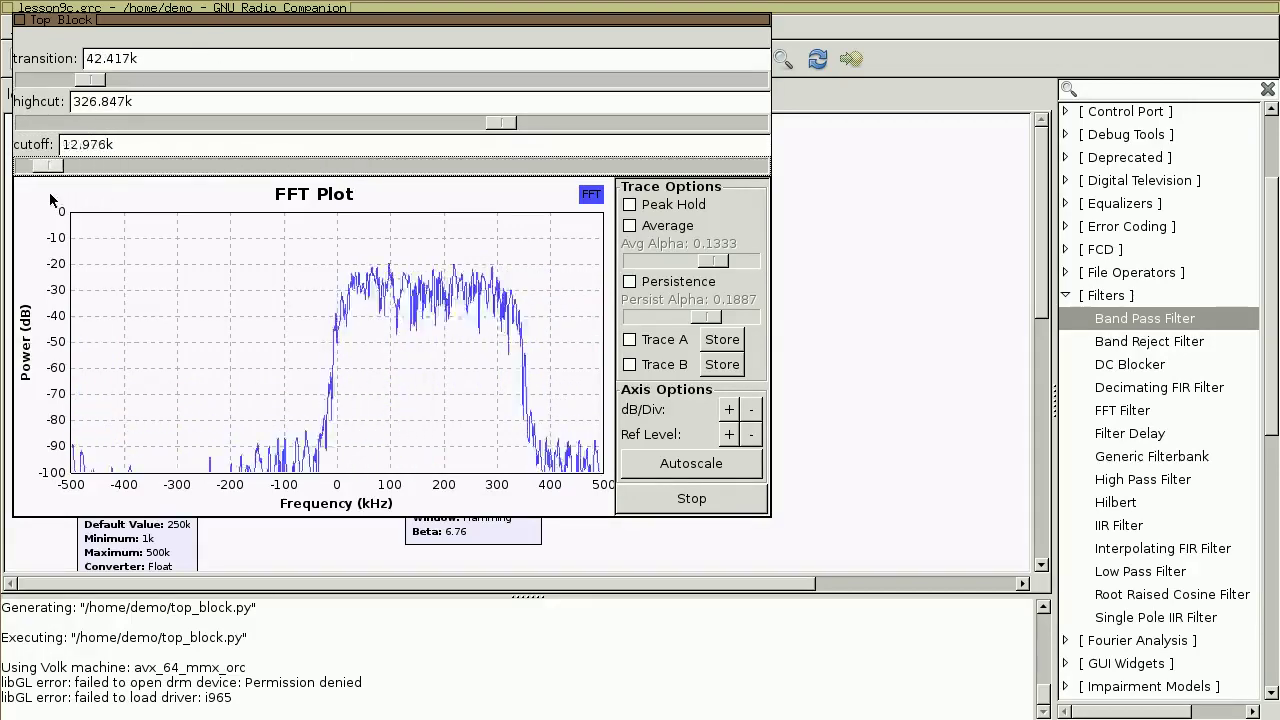
left_click_drag(80, 165, 159, 170)
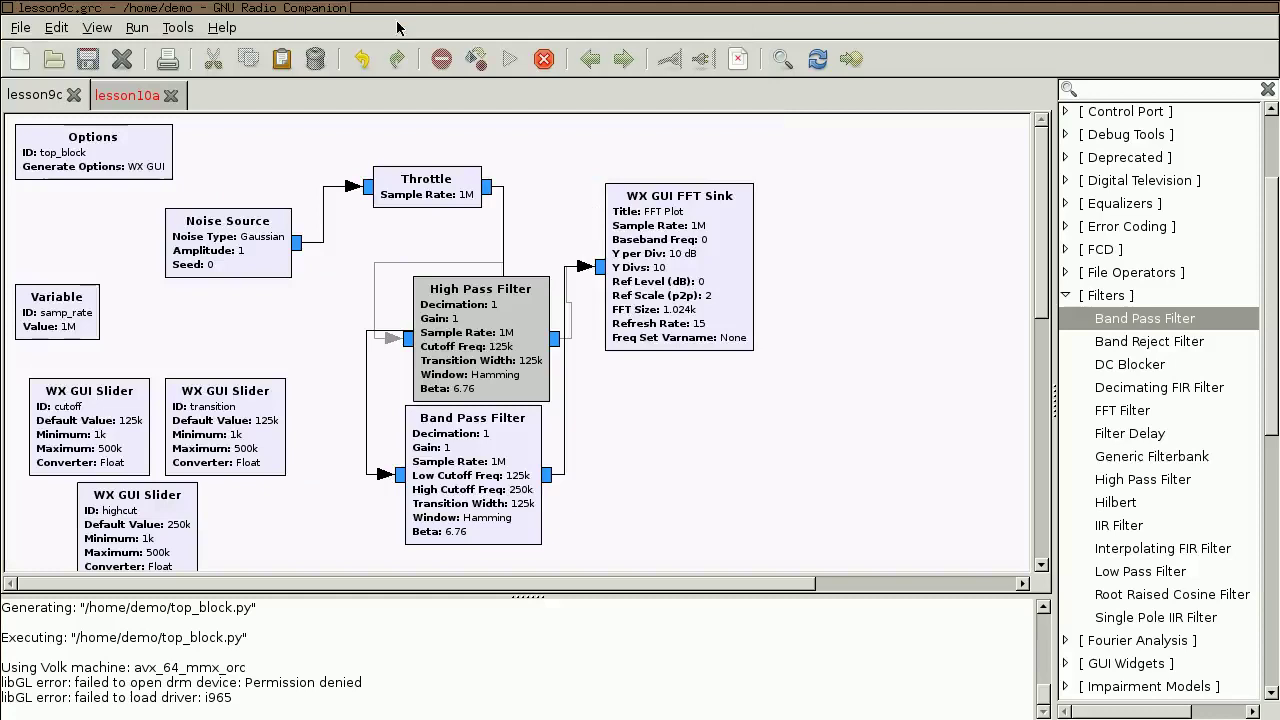
key("alt+F4")
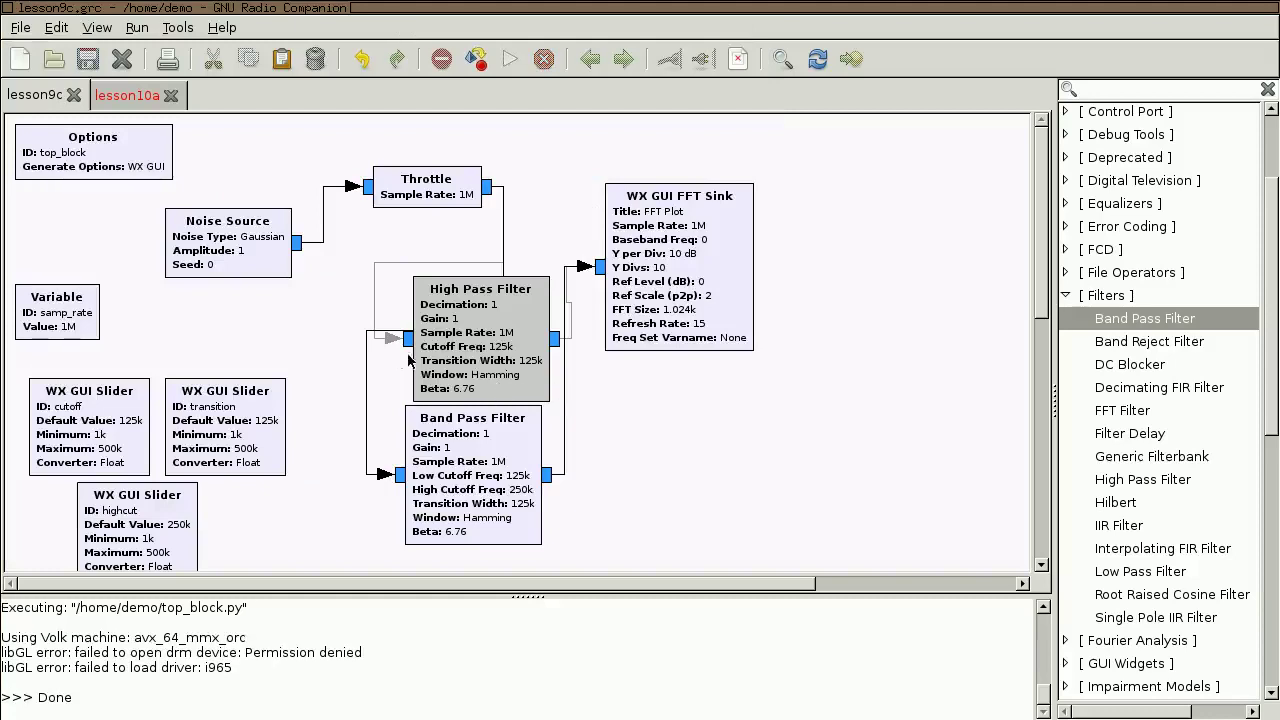
Set the Minimum of both the cutoff and highcut sliders to -samp_rate/2
double_click(106, 431)
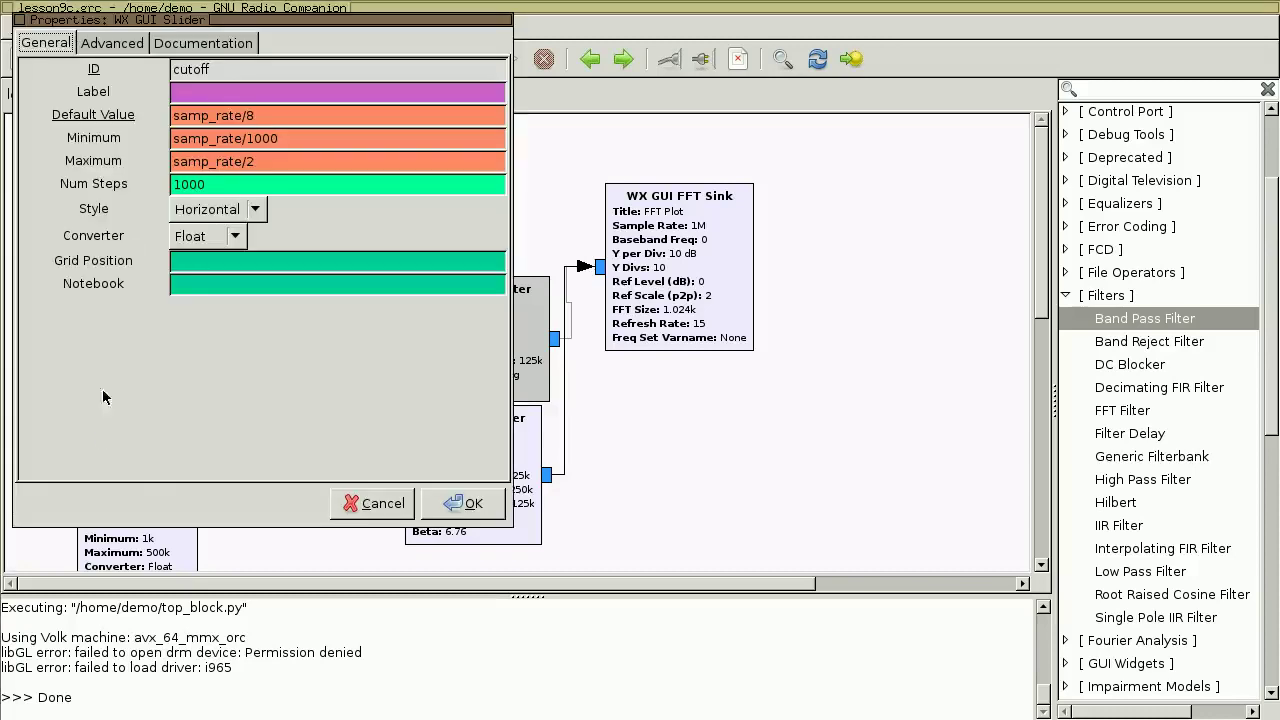
left_click(304, 142)
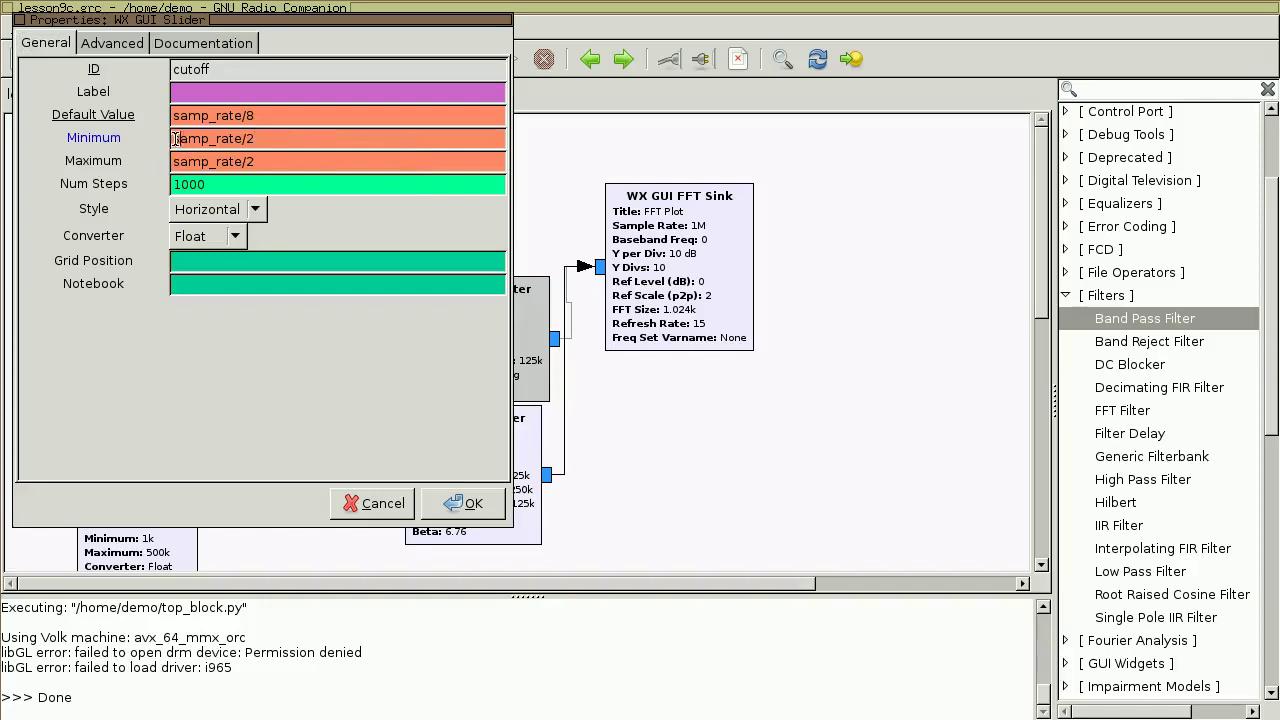
key("Left")
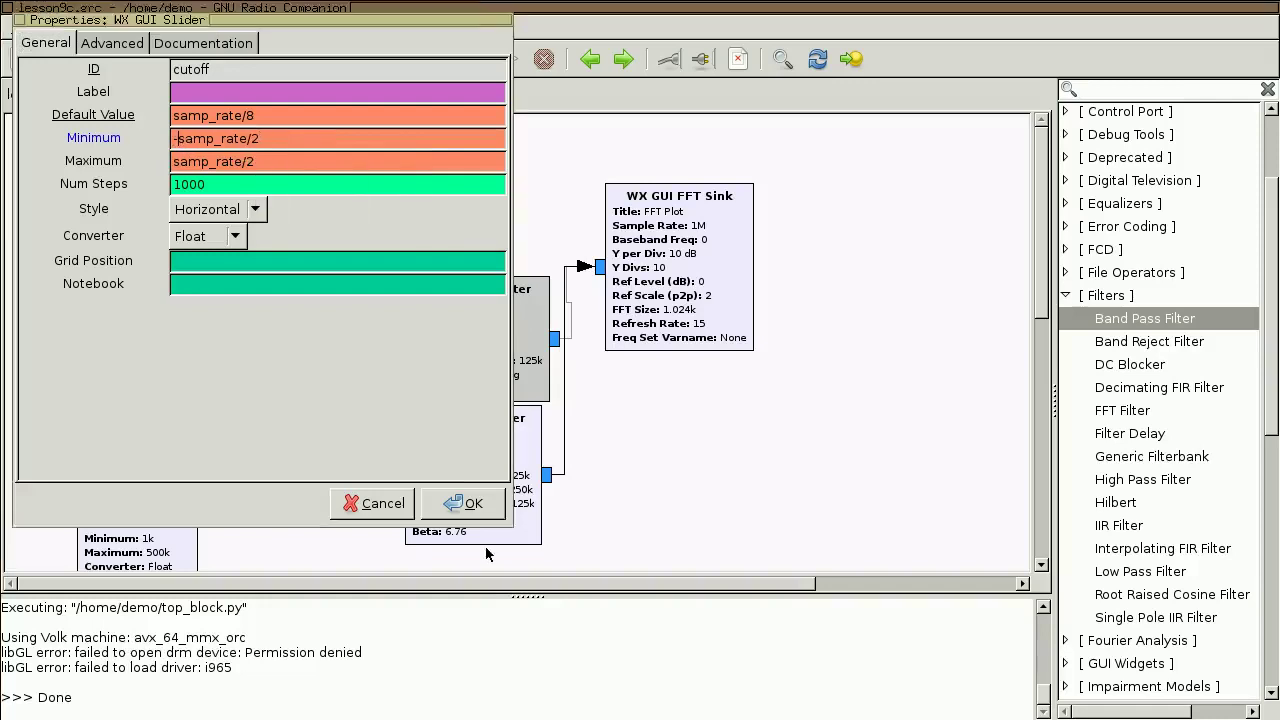
left_click(470, 503)
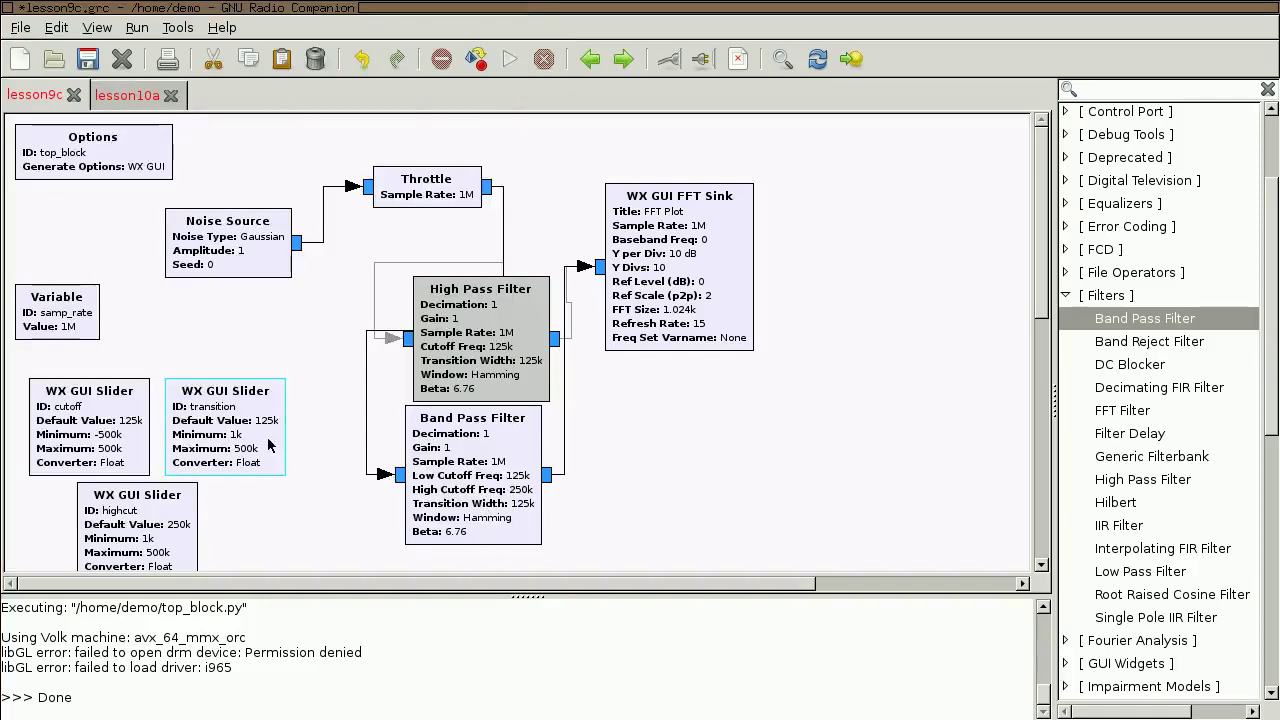
double_click(155, 517)
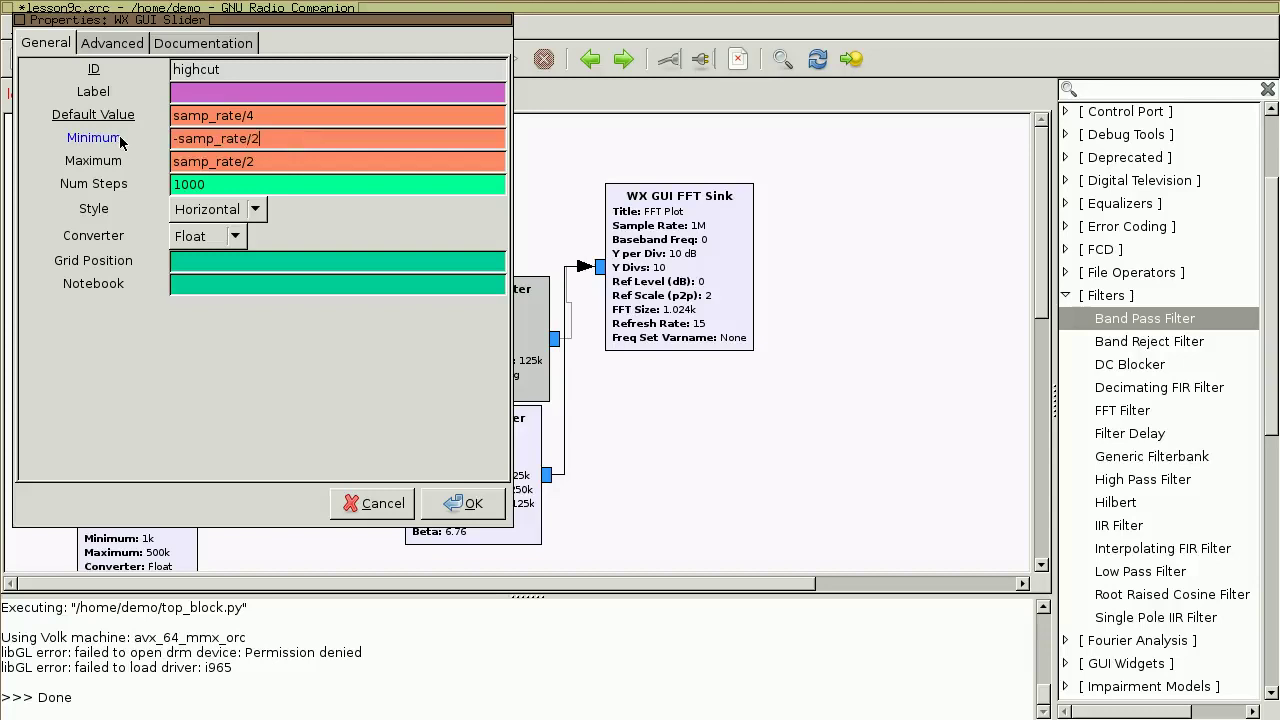
left_click(446, 509)
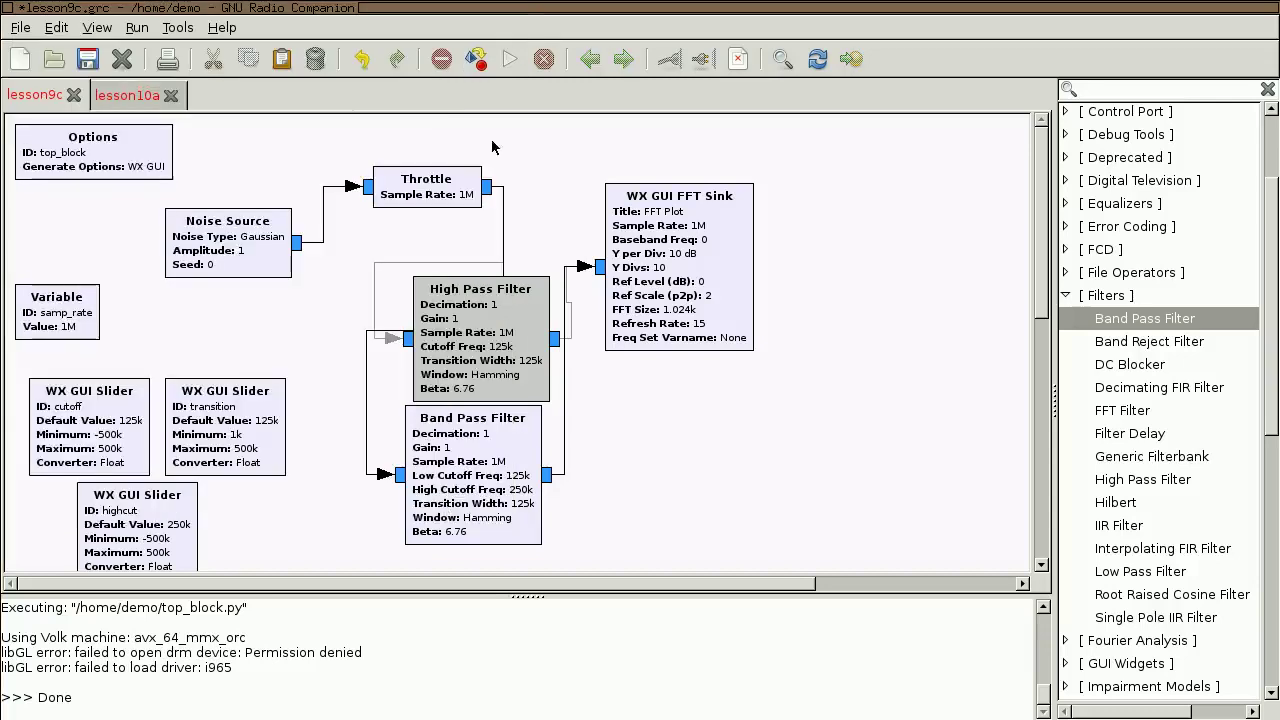
Run the flowgraph, lower cutoff to -327k, and vary highcut and cutoff across the negative and positive frequencies to examine the passband
left_click(510, 60)
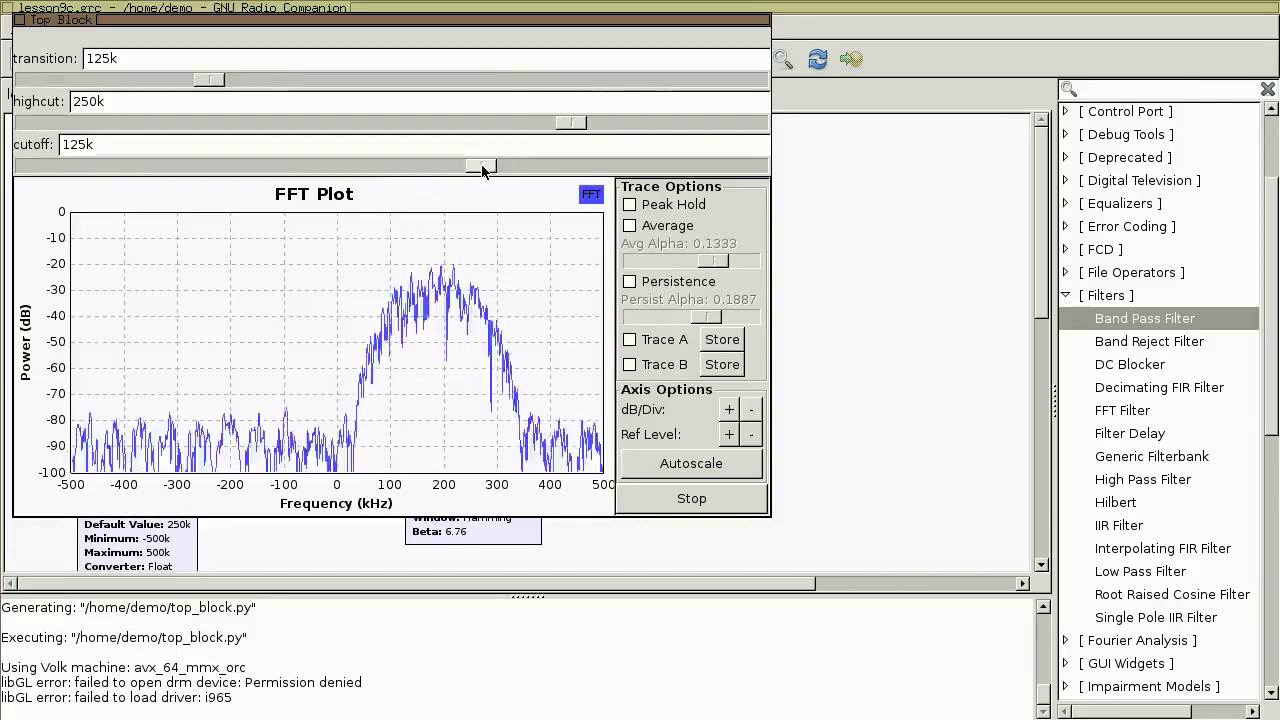
left_click_drag(484, 168, 159, 180)
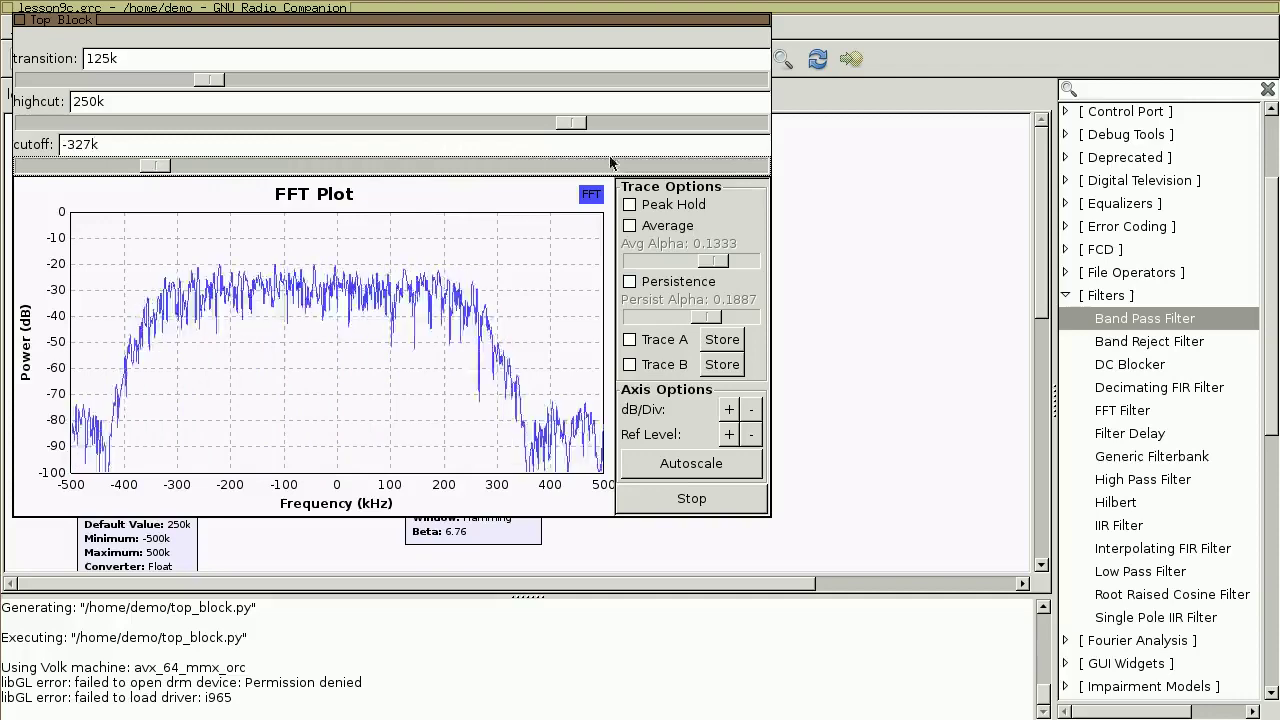
left_click_drag(571, 122, 110, 179)
left_click_drag(228, 124, 665, 128)
left_click_drag(119, 165, 545, 160)
left_click_drag(665, 122, 210, 168)
Set transition to about 36k, cutoff to -359k and highcut to -150k to place the passband entirely at negative frequencies
left_click_drag(552, 122, 352, 148)
left_click_drag(208, 80, 251, 80)
left_click_drag(210, 165, 132, 165)
left_click_drag(350, 122, 282, 138)
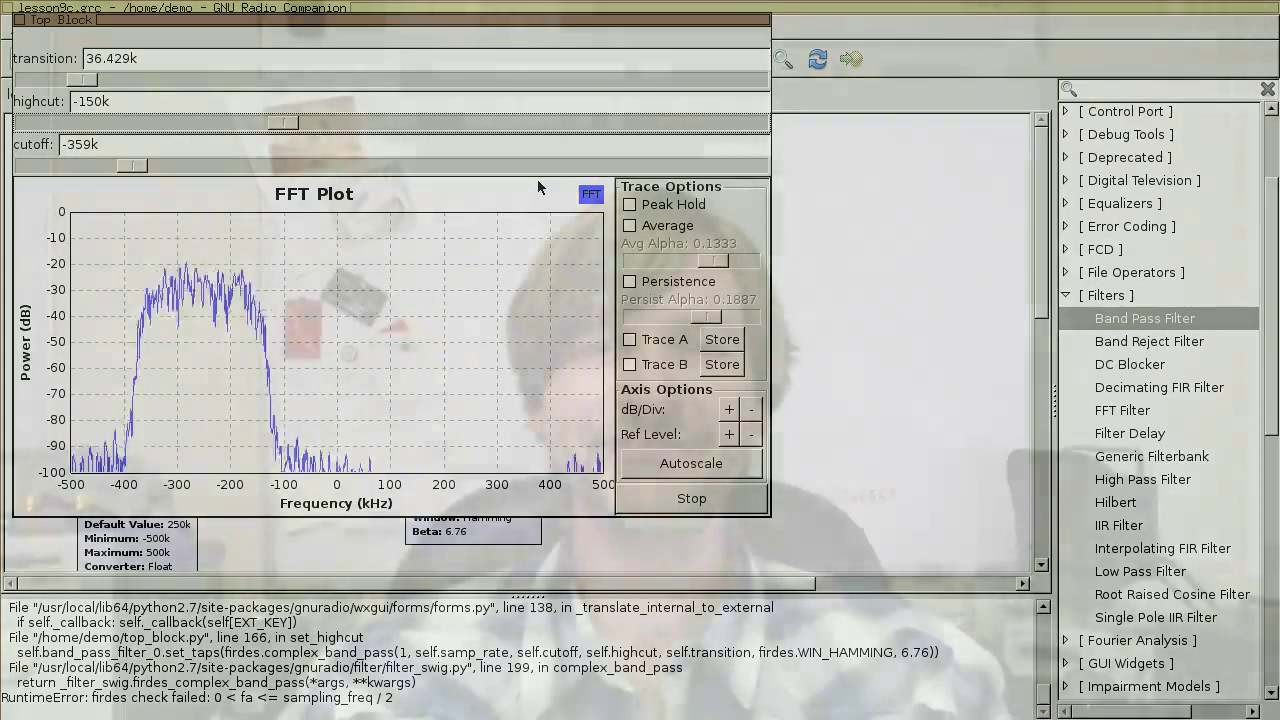